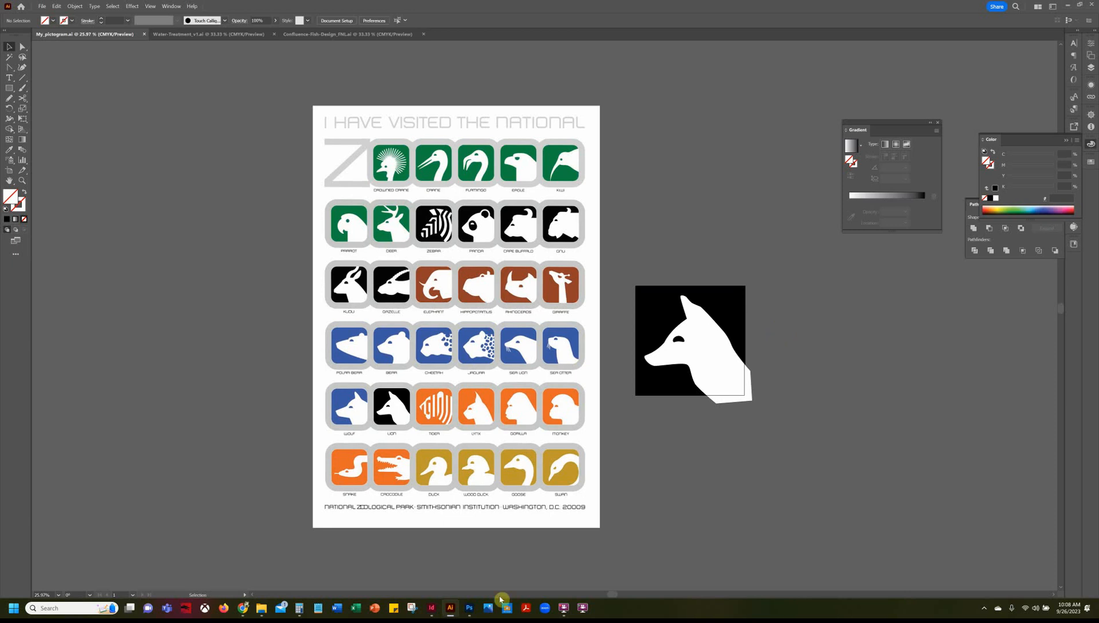
- Switch to Photoshop, open the recent T-shirt mockup tshirt_man_2.psd and deselect its active layer
mouse_move(243, 608)
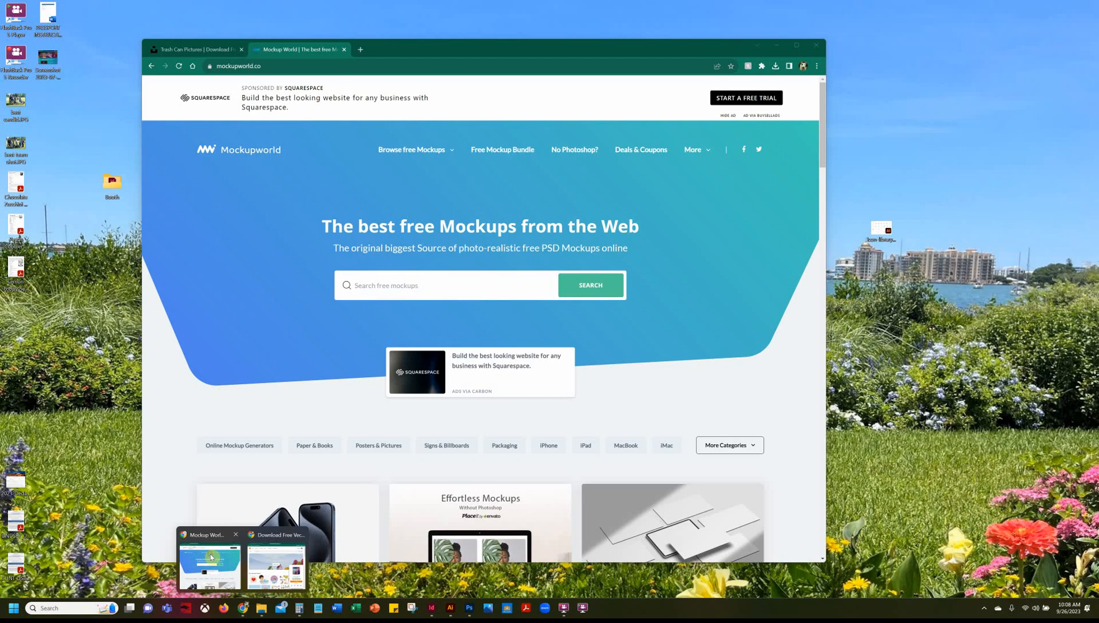
click(211, 557)
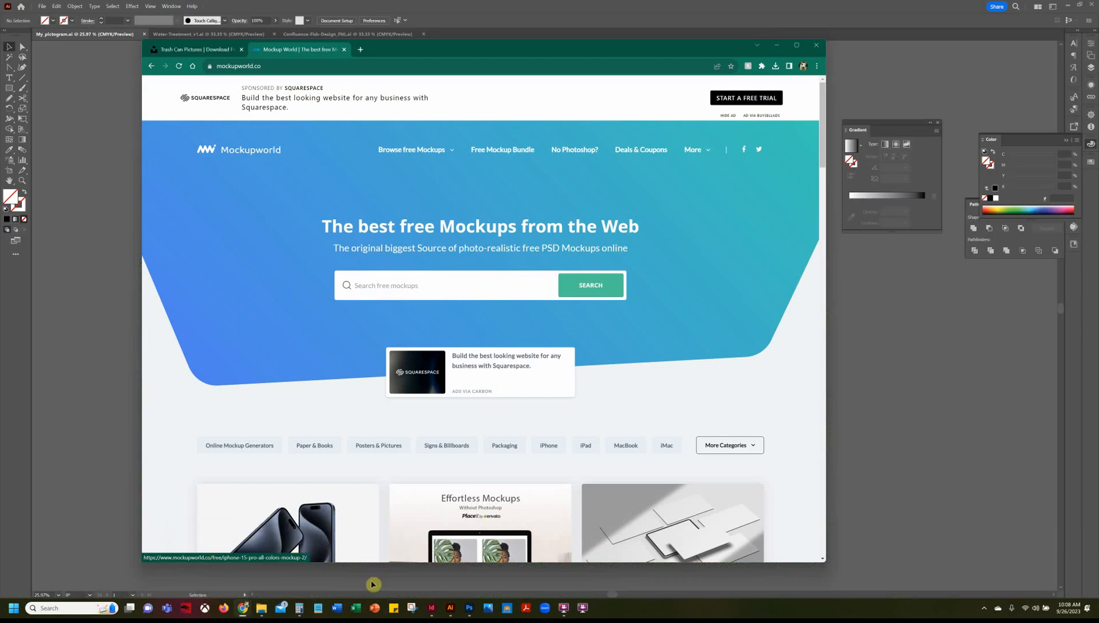
click(471, 609)
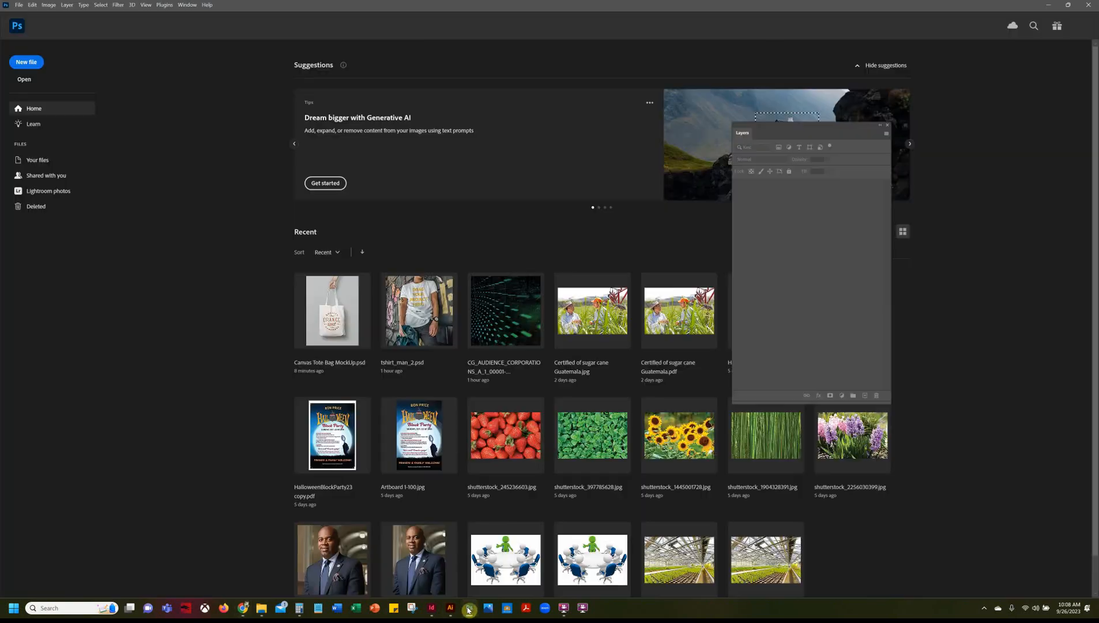
click(418, 292)
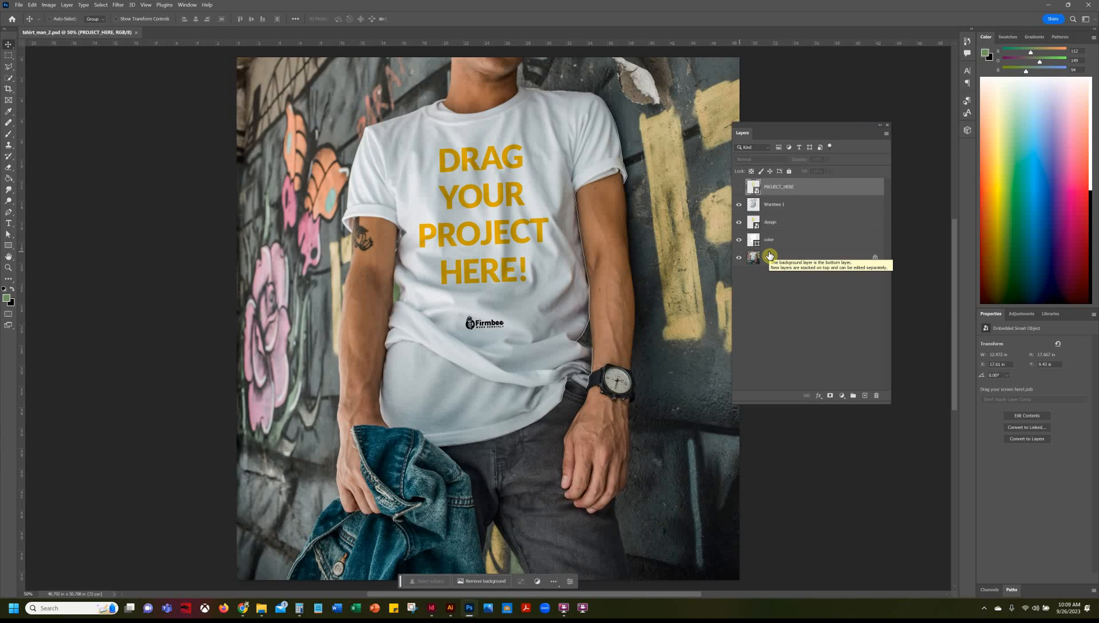
click(795, 302)
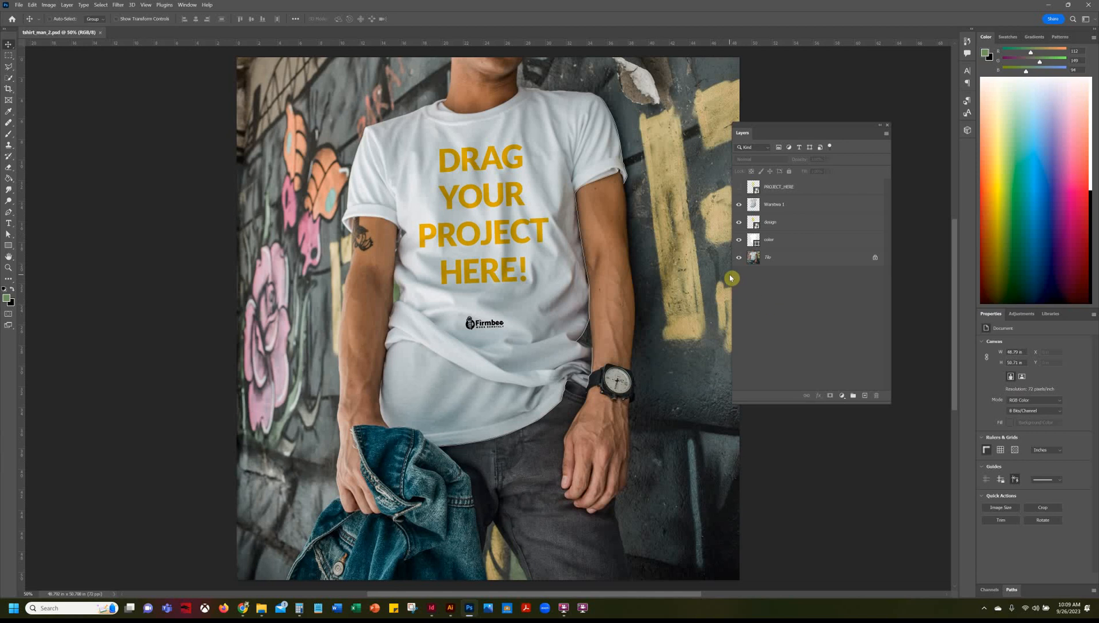
- Switch to Chrome and look through the categories and featured free mockups on the Mockup World home page
mouse_move(247, 609)
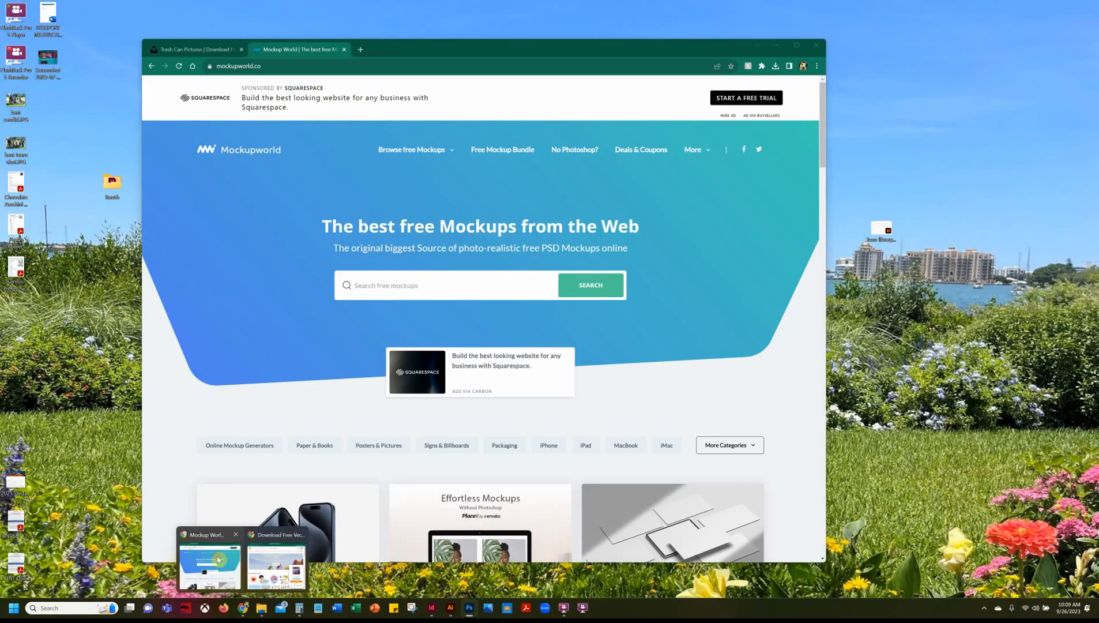
click(223, 562)
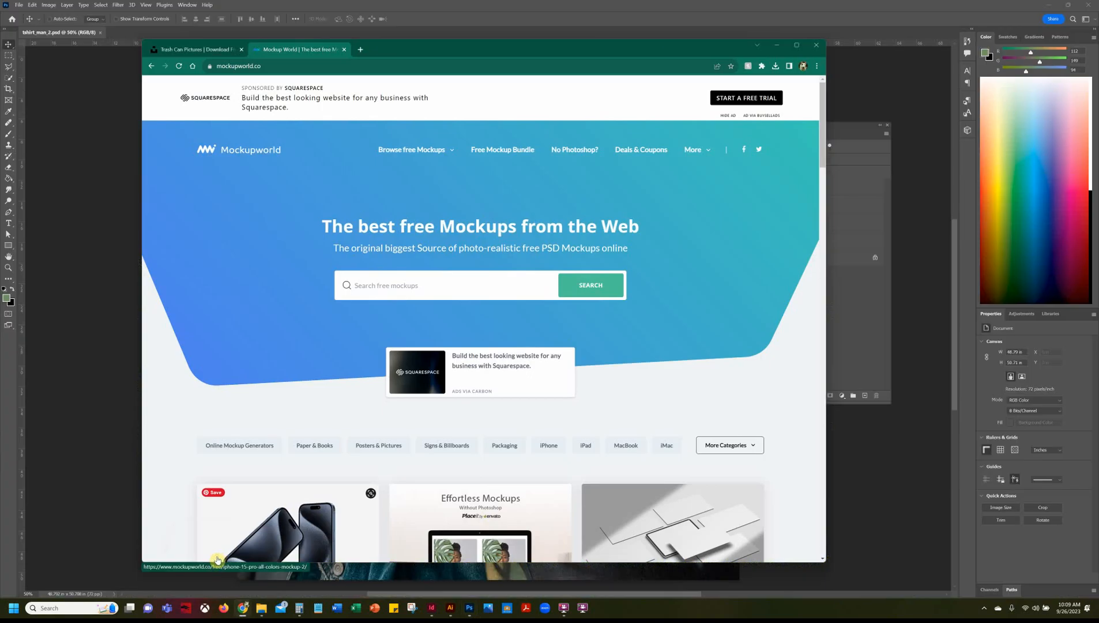
drag(454, 49, 500, 39)
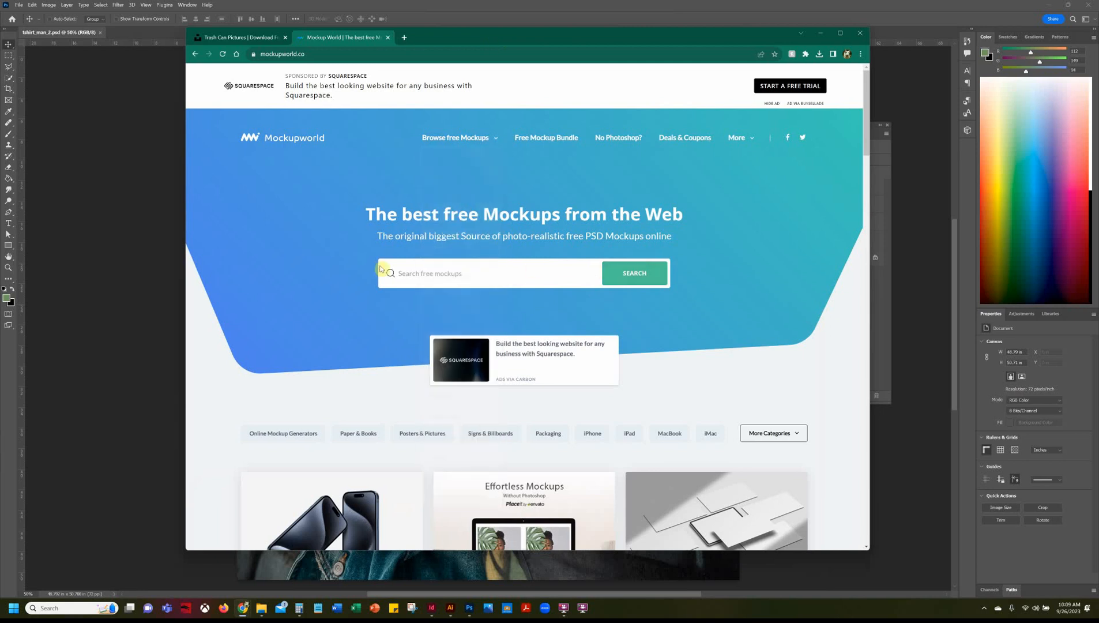
click(406, 273)
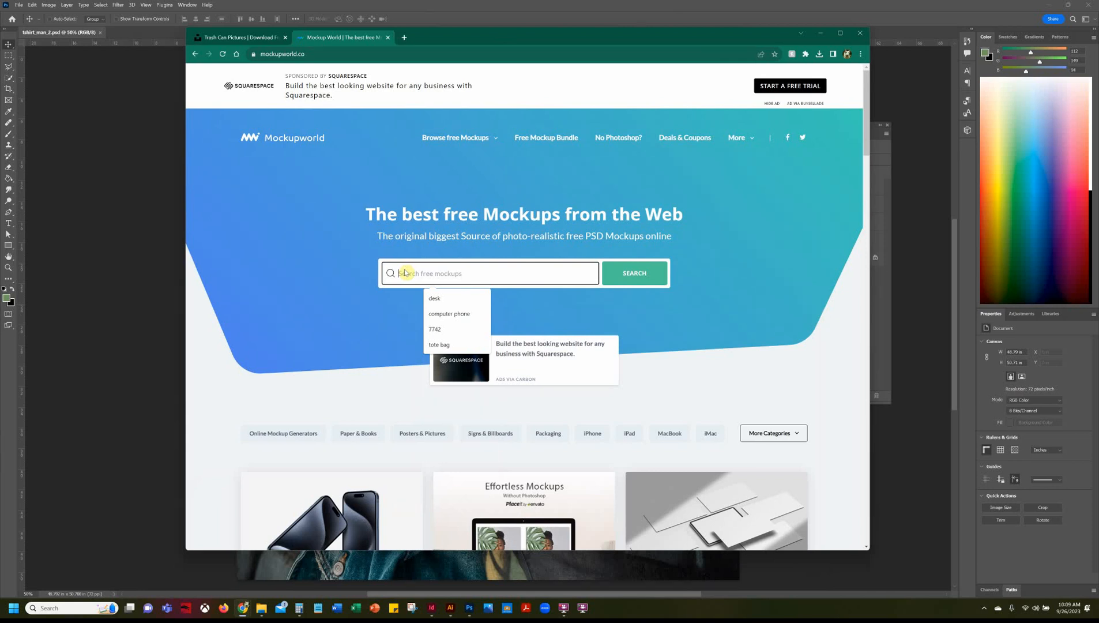
click(825, 361)
scroll(807, 367, down, 1)
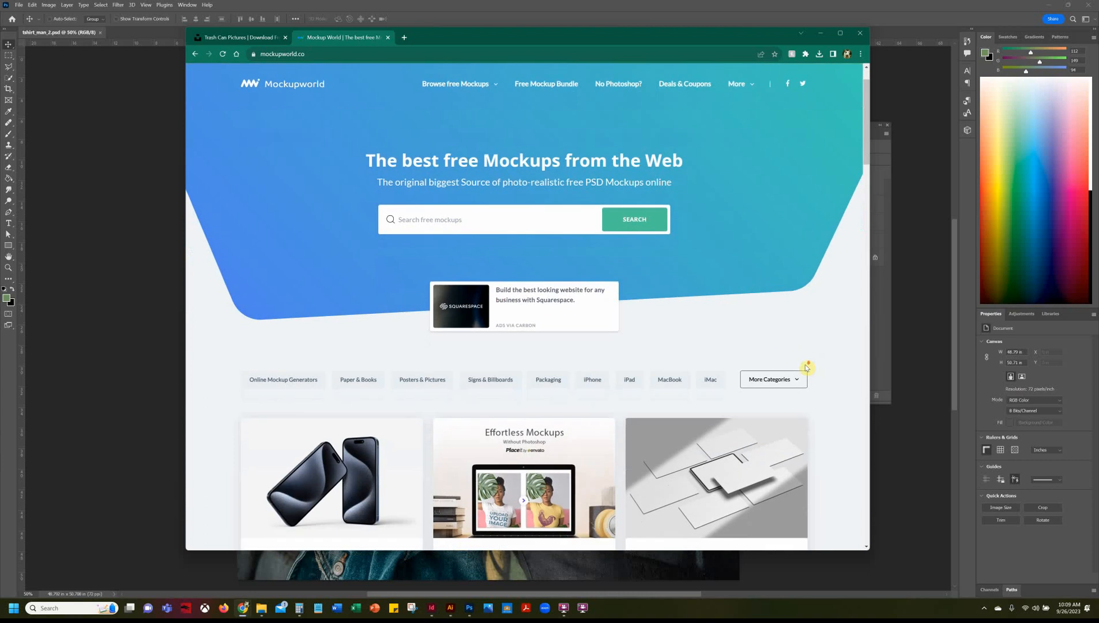
scroll(331, 285, down, 2)
scroll(562, 409, down, 2)
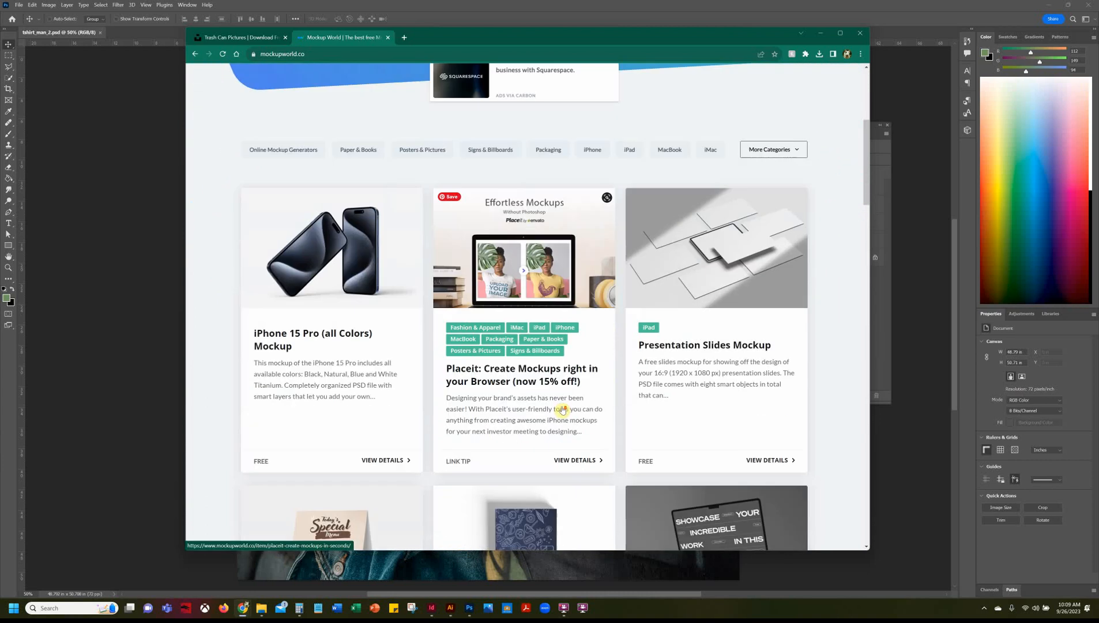
scroll(563, 409, down, 3)
scroll(562, 409, up, 4)
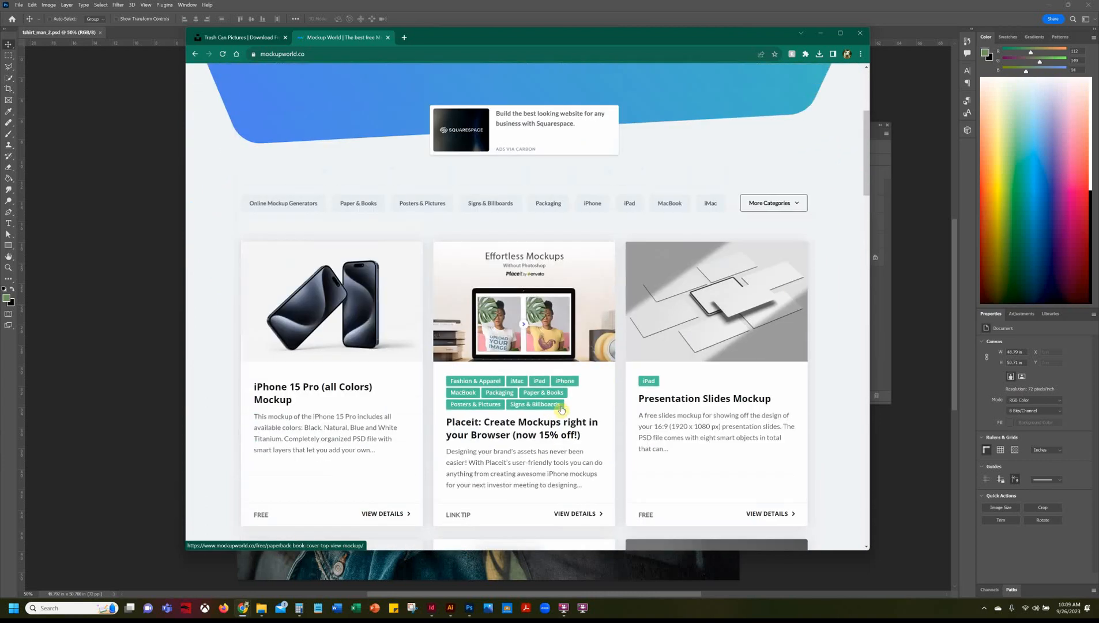
- Search Mockup World for "tote bag"
scroll(562, 409, up, 4)
click(412, 273)
text(t)
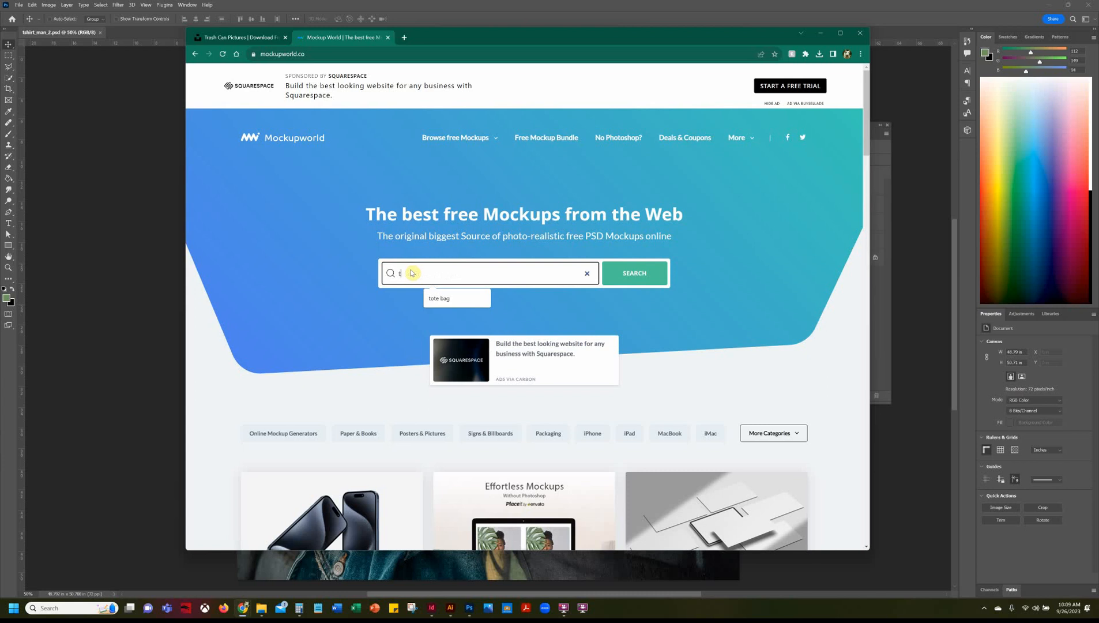
text(ote bag)
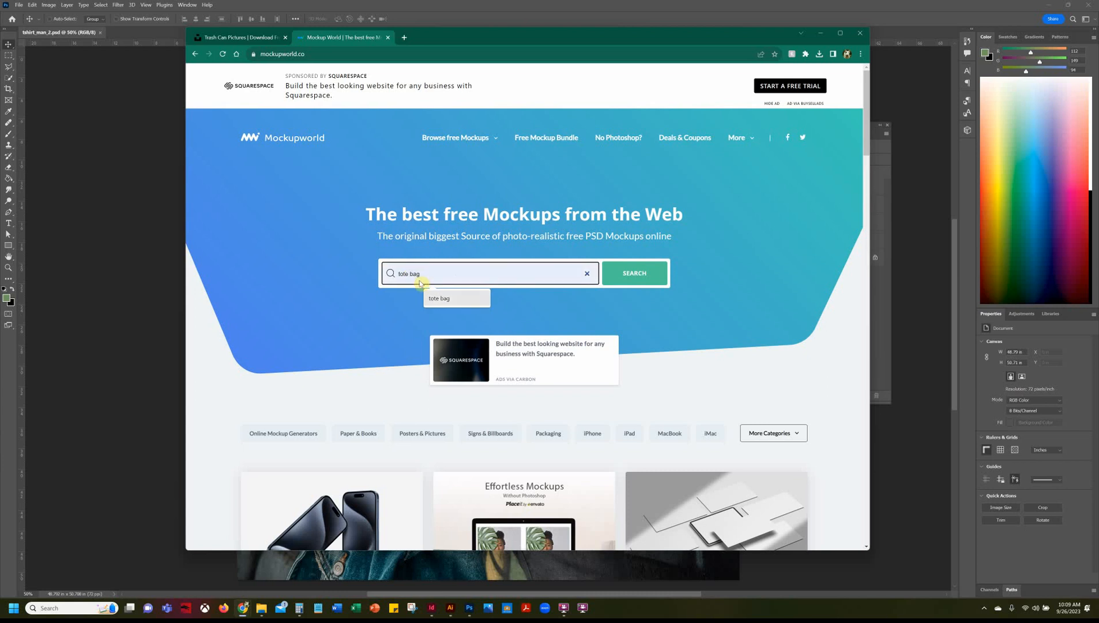
click(445, 298)
click(638, 275)
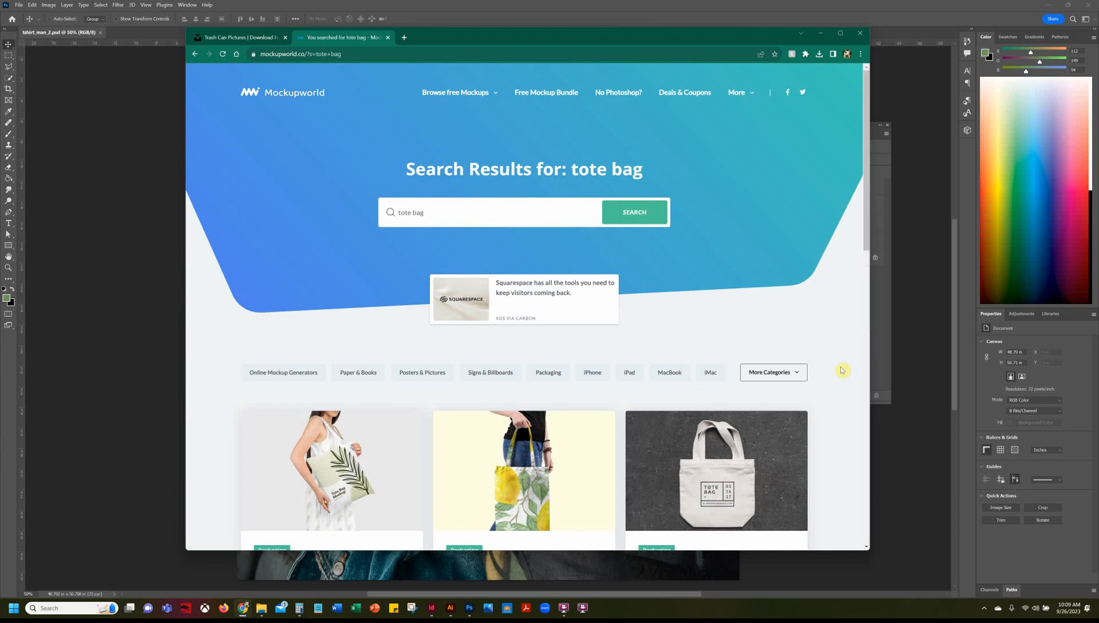
- Open the Tote Bag Mockup with the orange "Quality" print from the results and check its file format in the description
scroll(842, 369, down, 1)
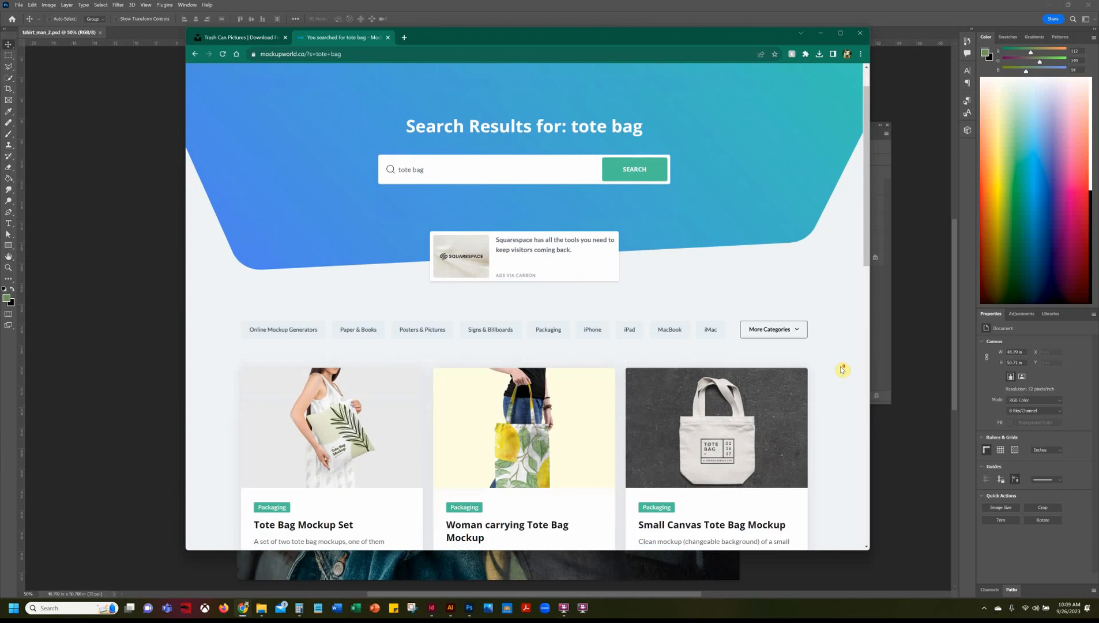
scroll(841, 370, down, 3)
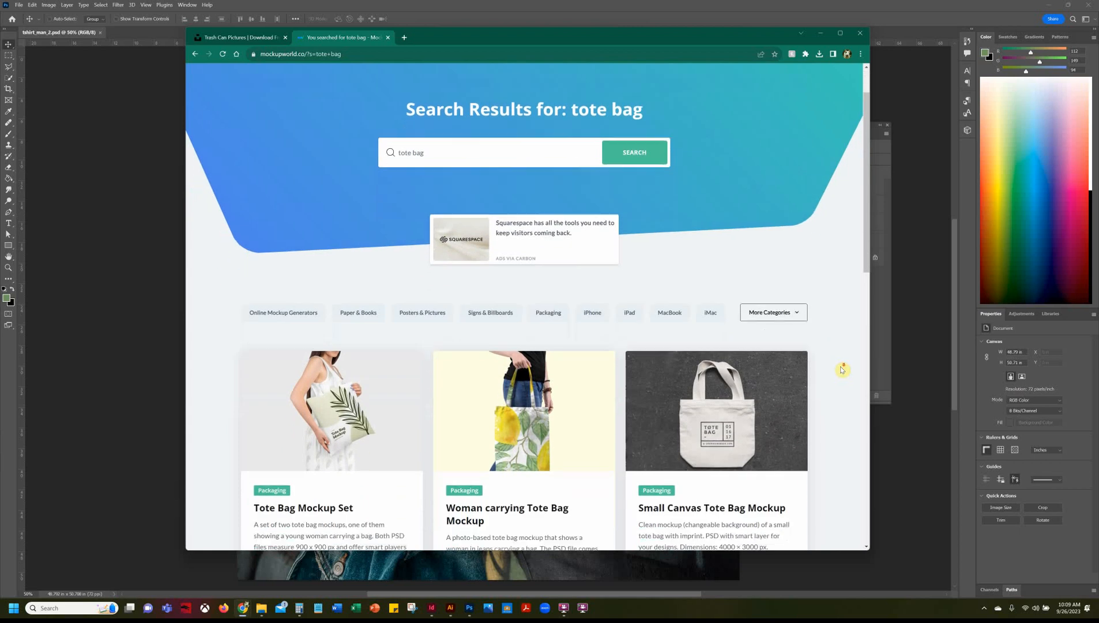
scroll(842, 369, down, 4)
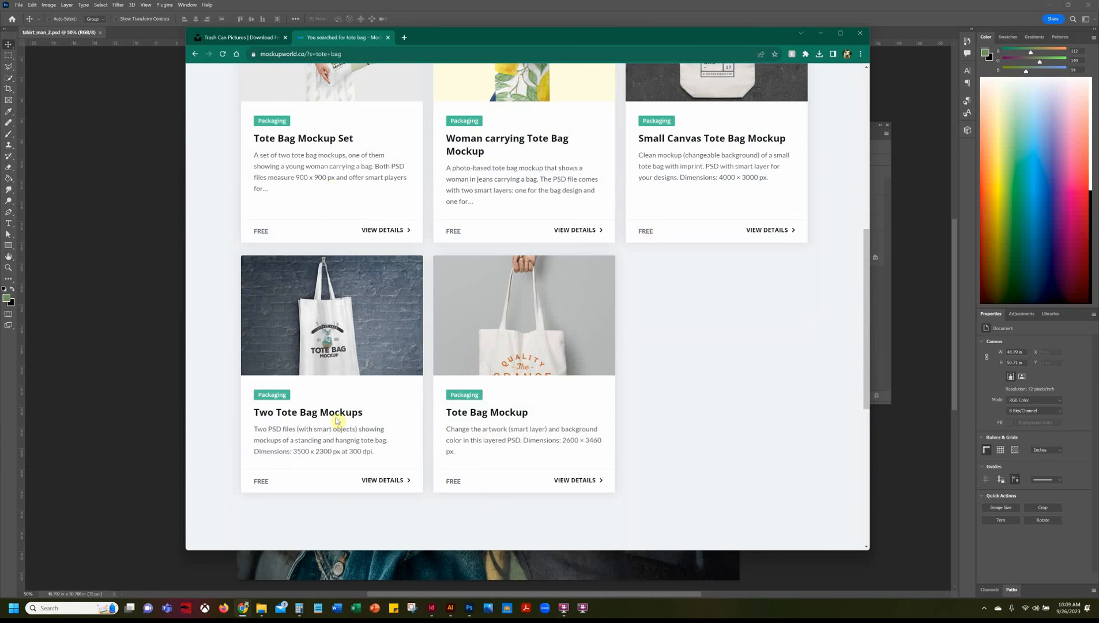
click(521, 363)
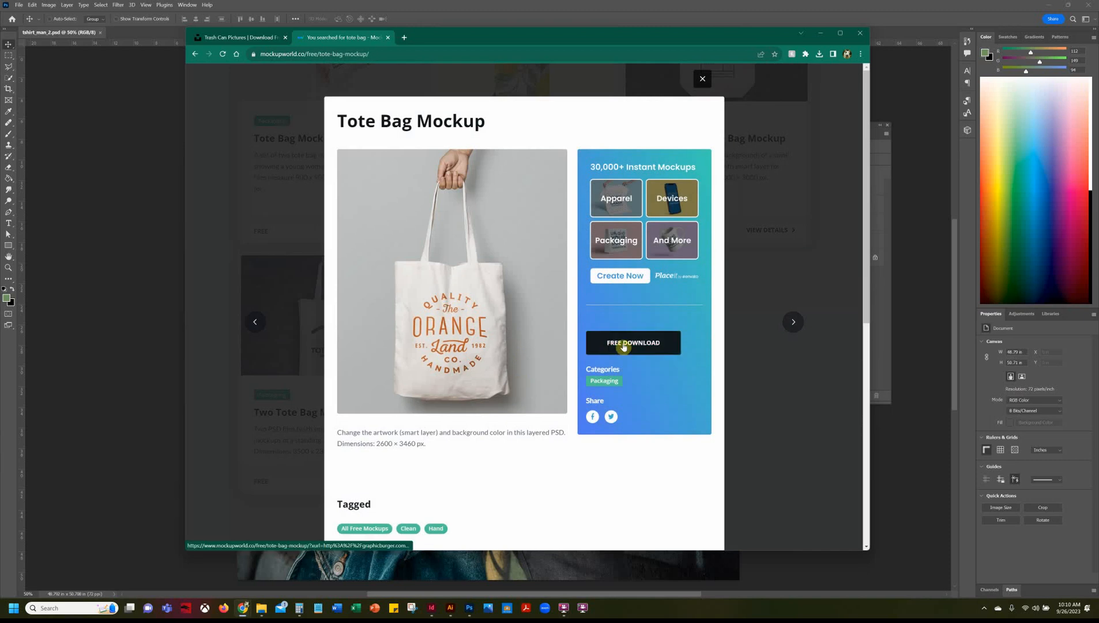
drag(526, 432, 559, 432)
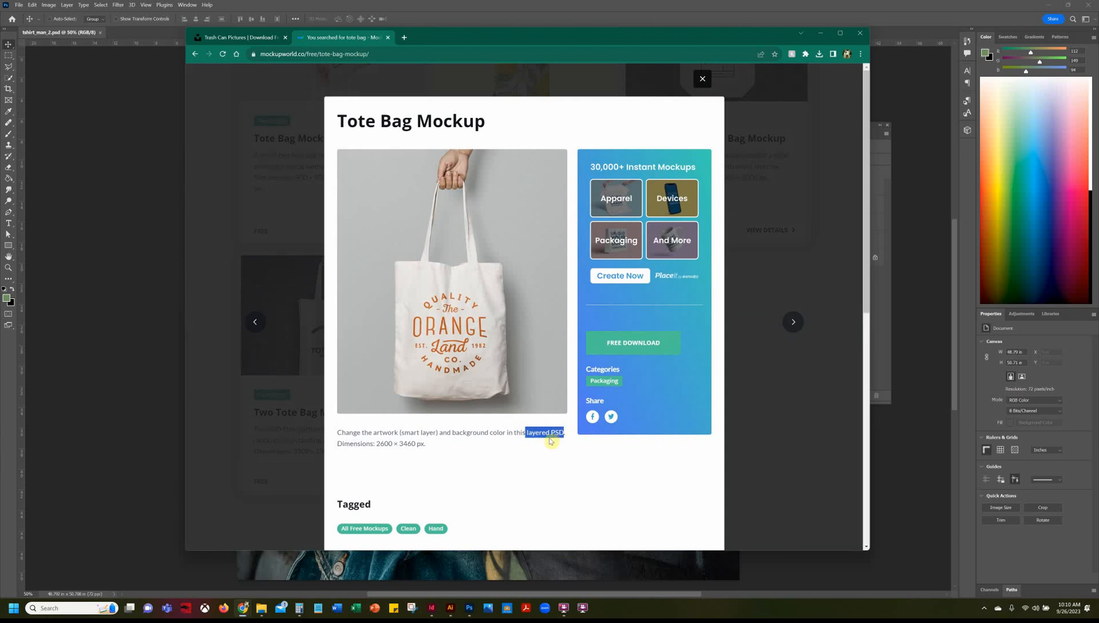
click(529, 493)
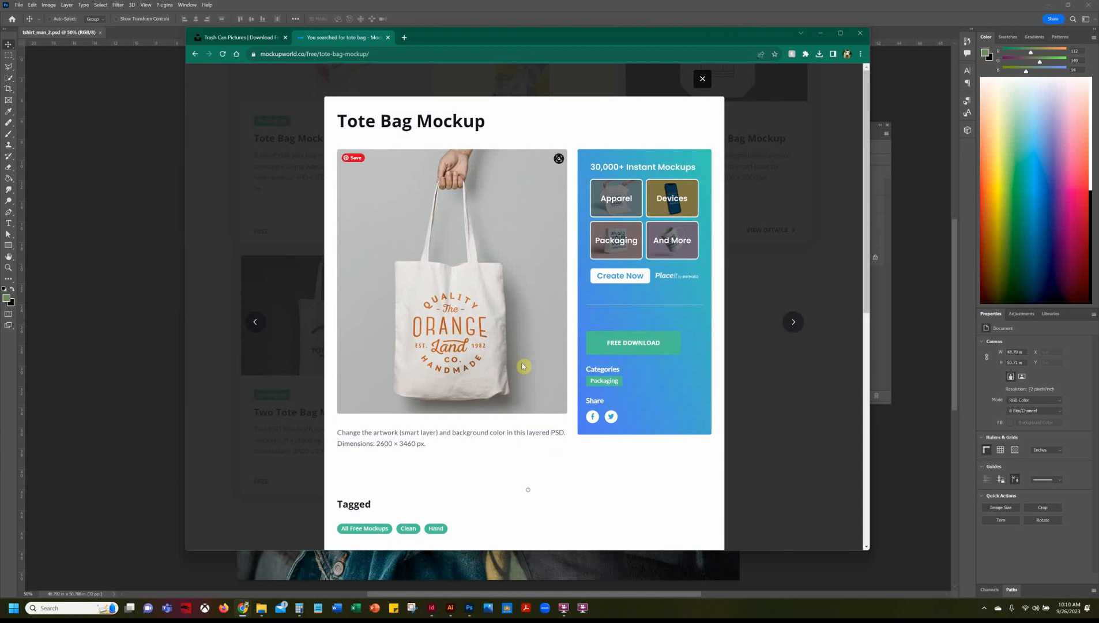
- Download the free Canvas Tote Bag MockUp from its GraphicBurger page and check the browser's recent downloads
click(641, 346)
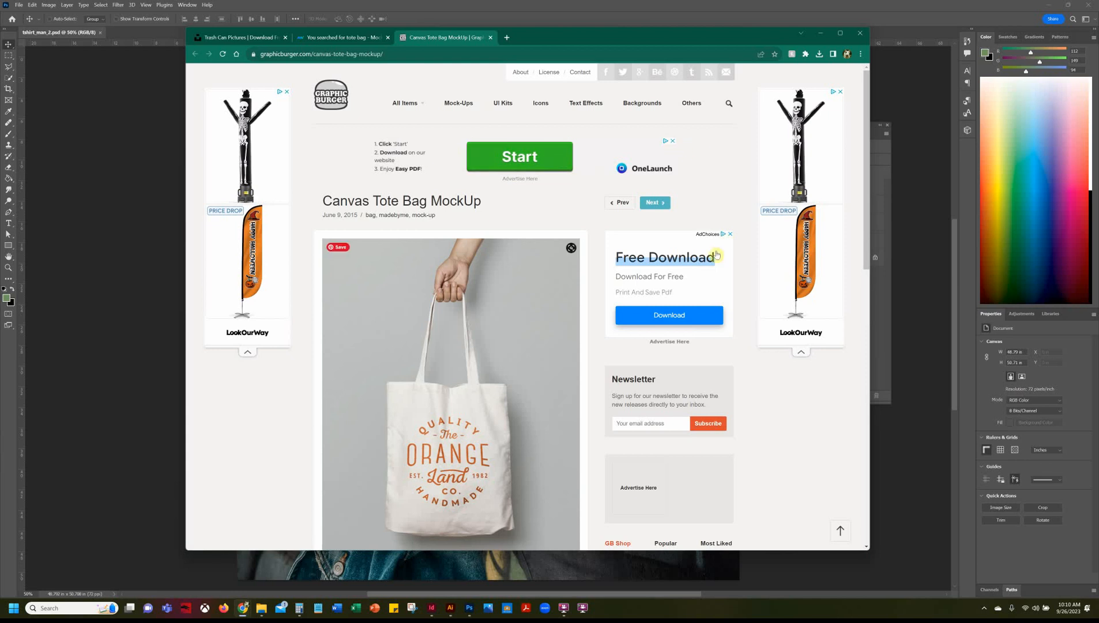
scroll(553, 410, down, 2)
scroll(553, 411, down, 6)
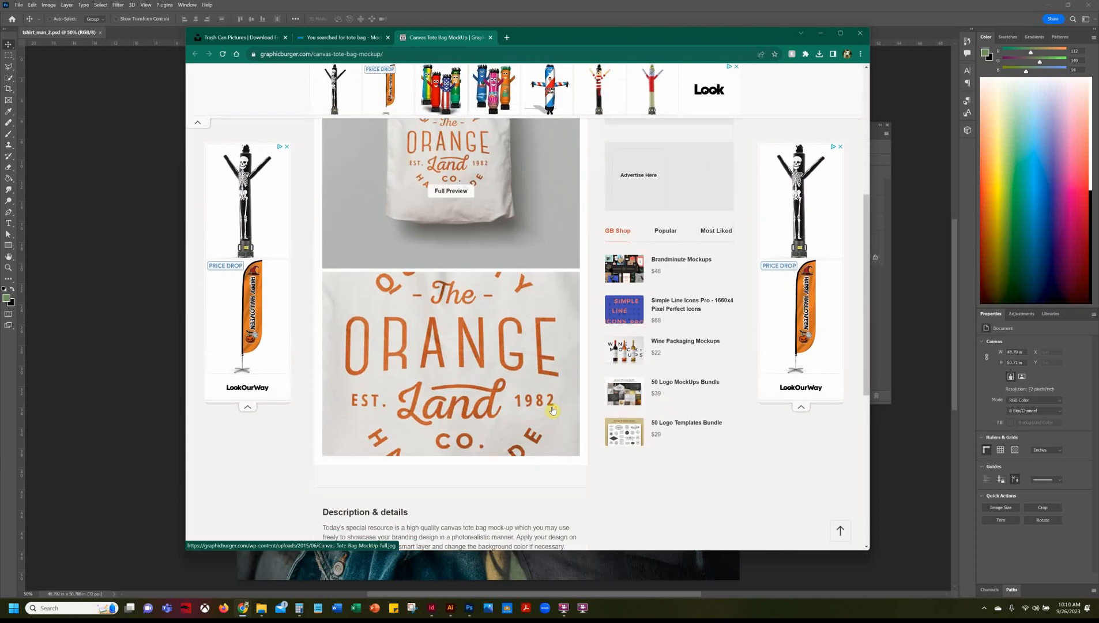
scroll(552, 410, down, 2)
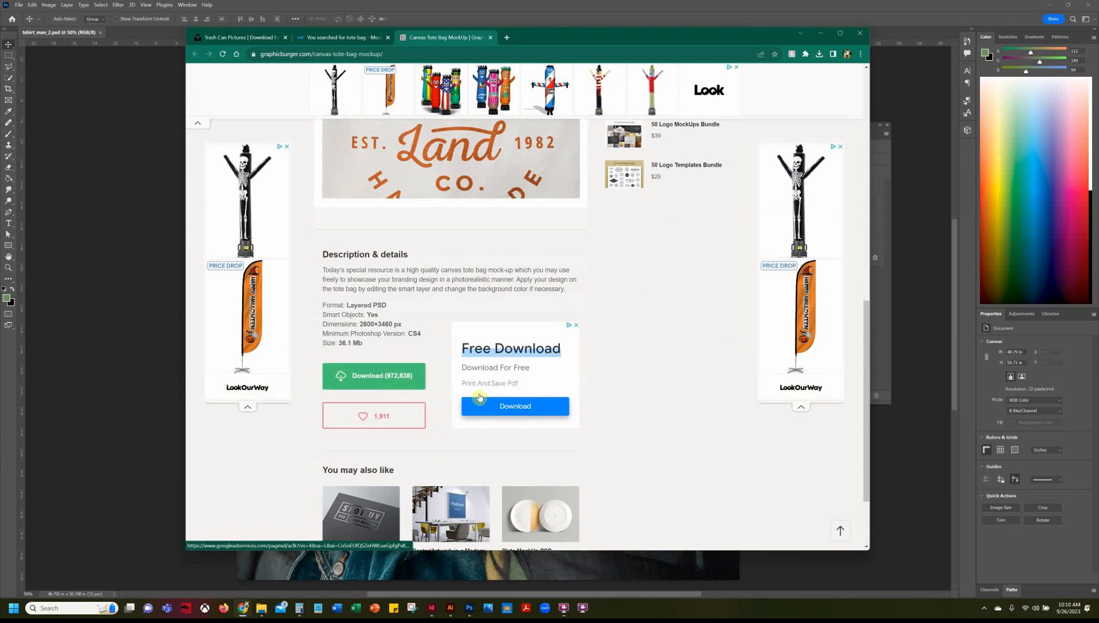
click(380, 379)
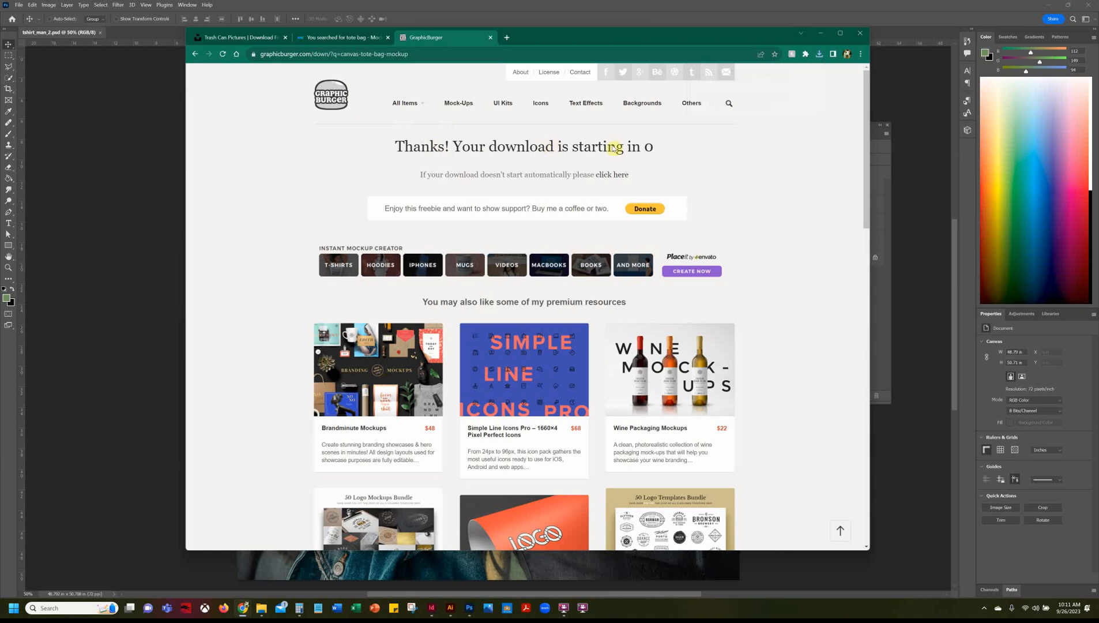
click(819, 54)
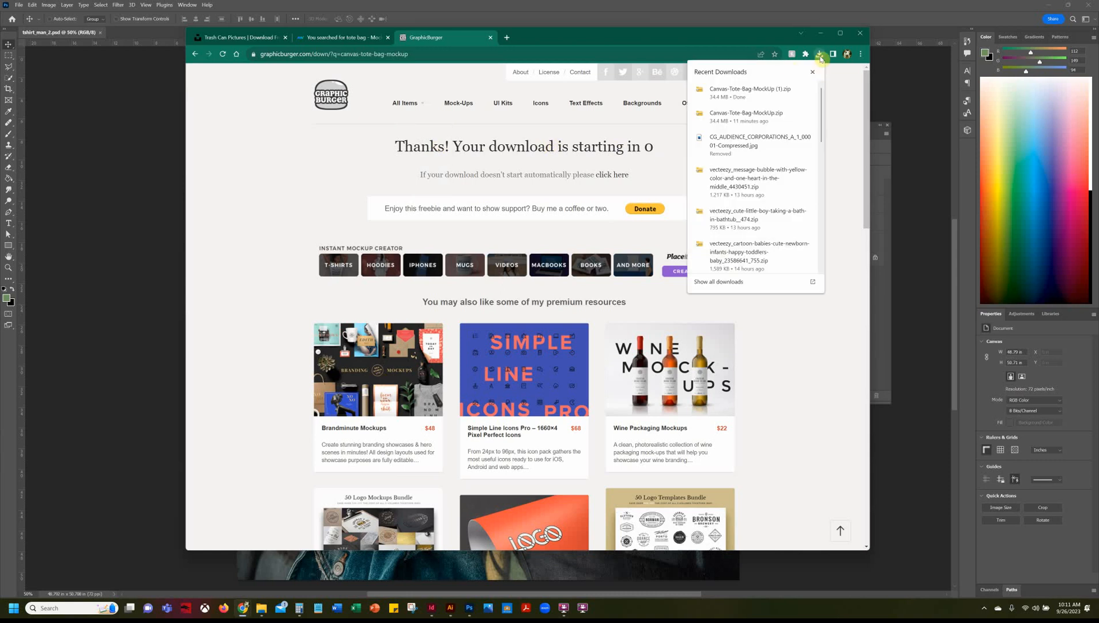
click(820, 54)
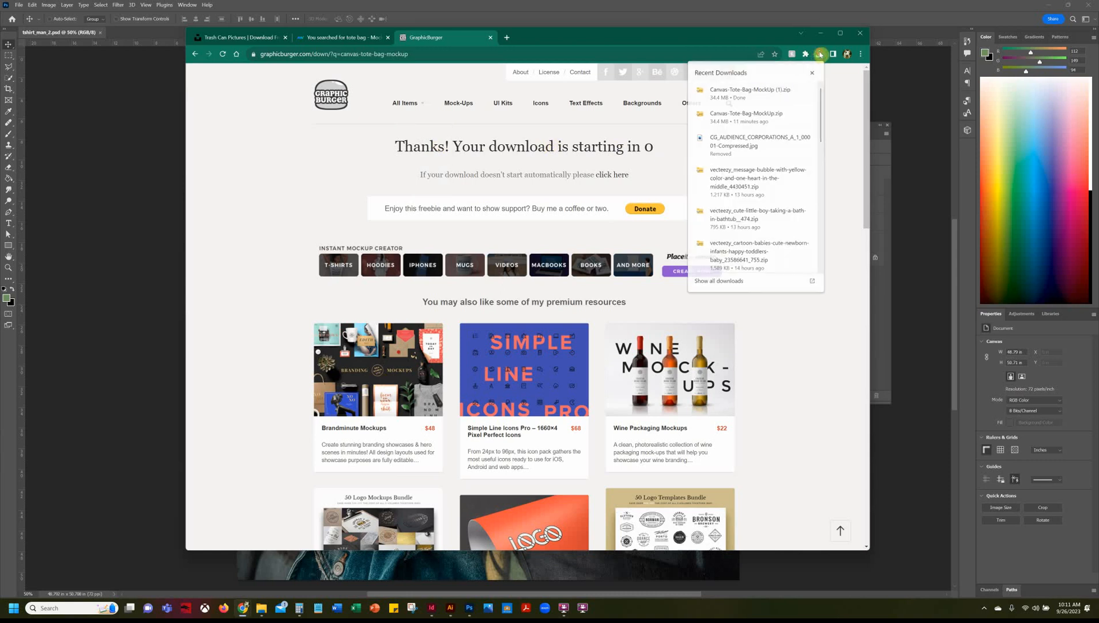
- Switch to the Downloads folder in File Explorer and open Canvas Tote Bag MockUp.psd from the extracted Canvas-Tote-Bag-MockUp folder in Photoshop
mouse_move(264, 610)
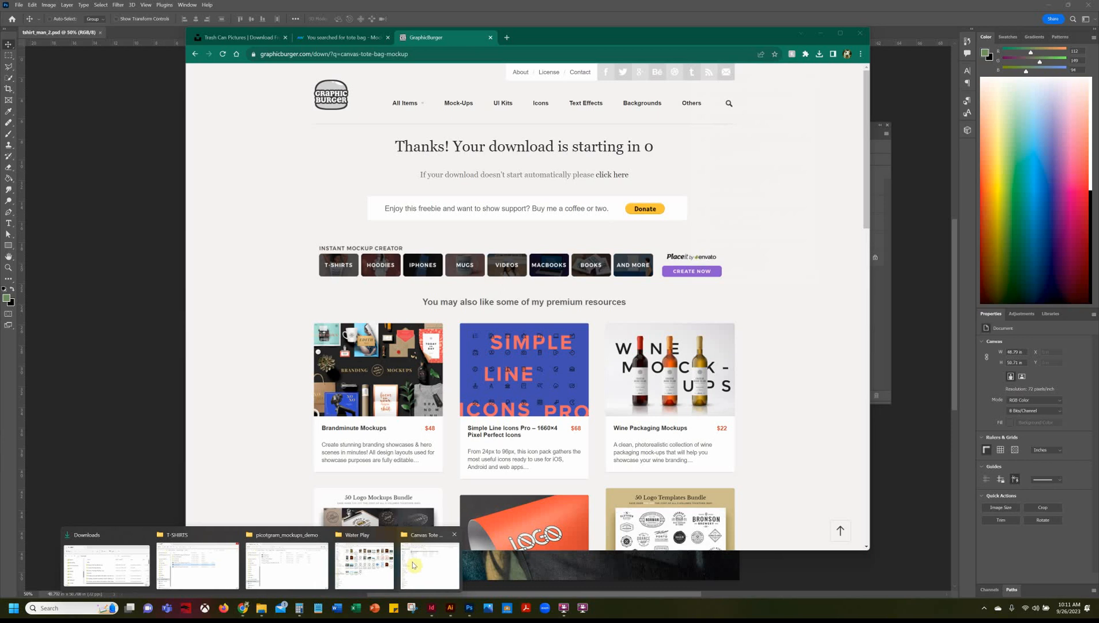
click(105, 563)
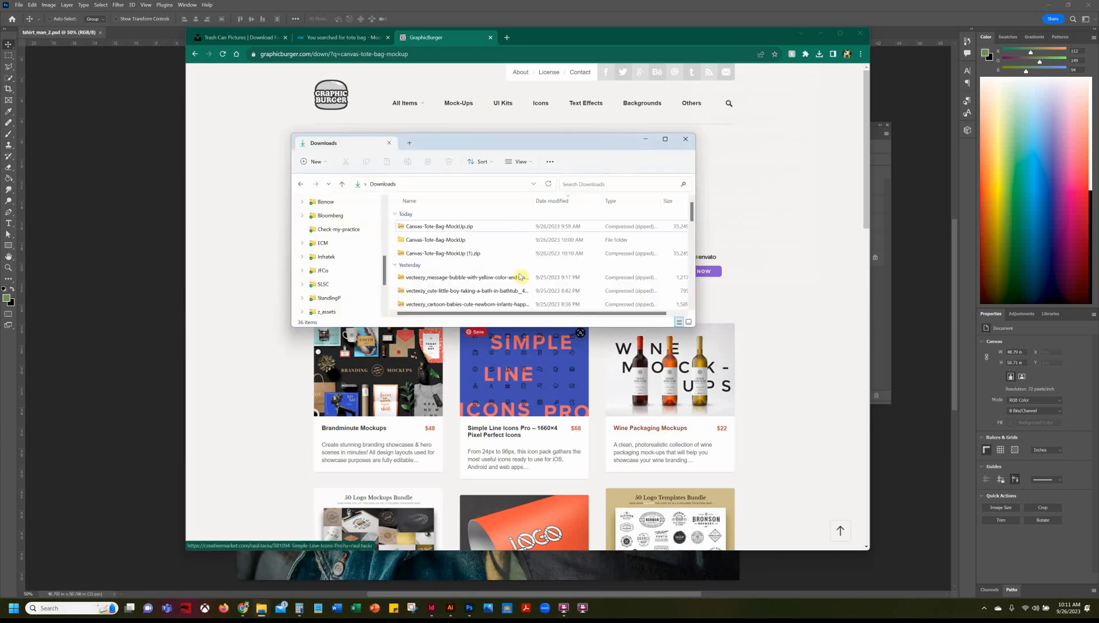
click(450, 232)
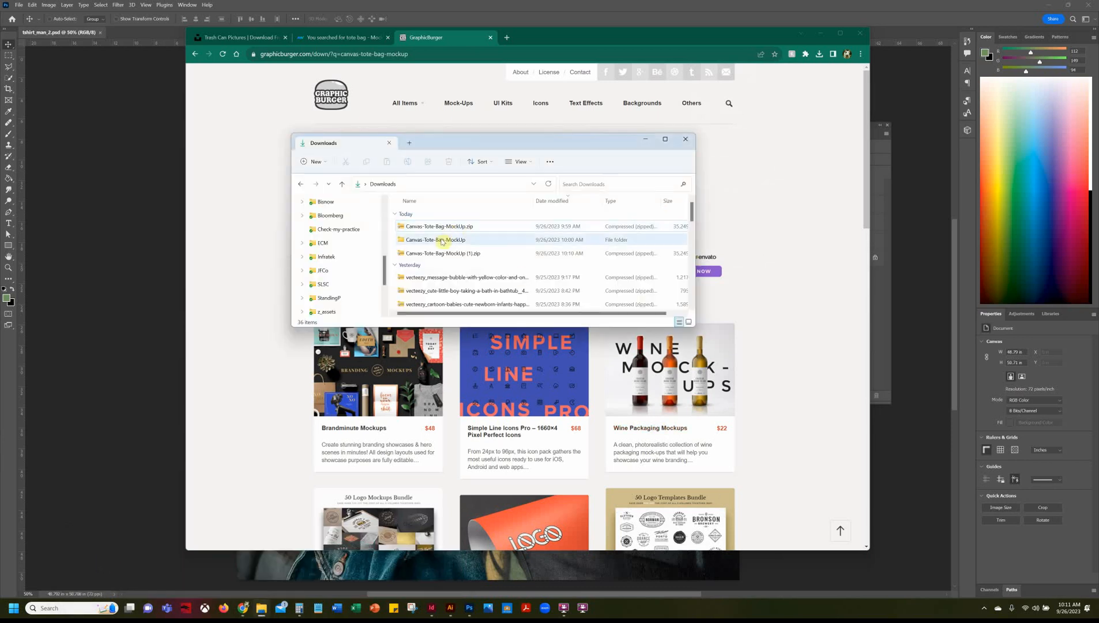
click(442, 240)
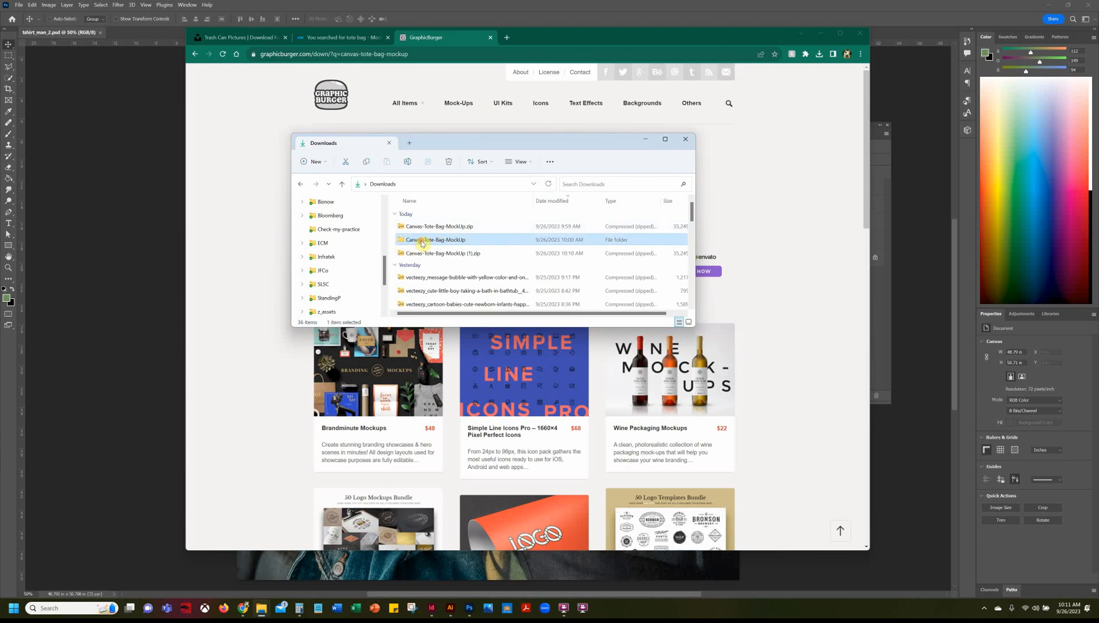
double_click(423, 242)
click(425, 242)
double_click(425, 242)
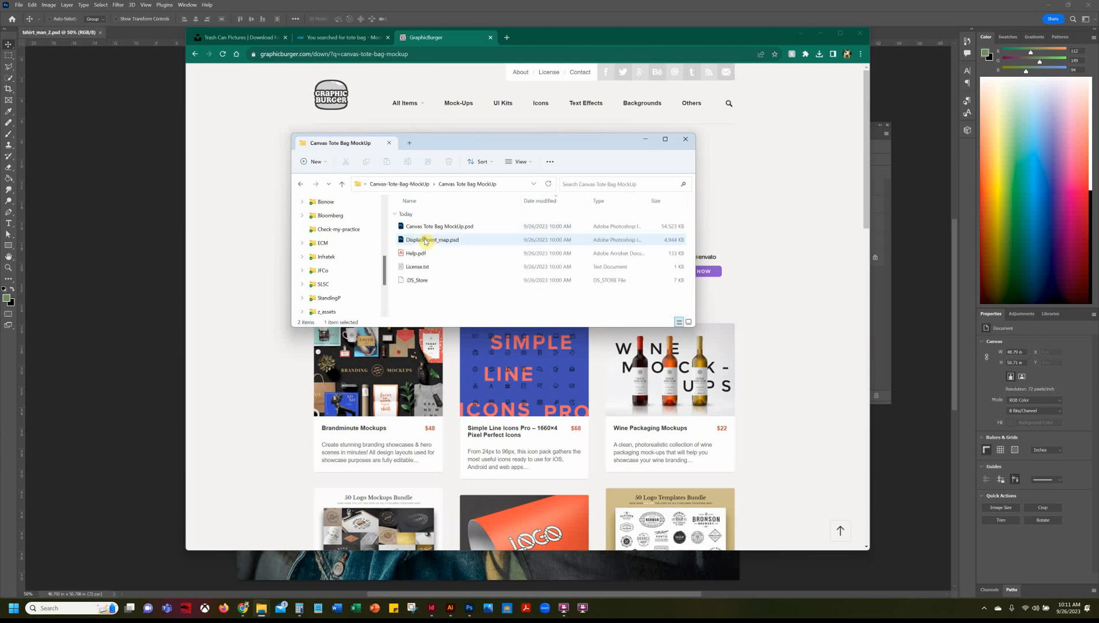
click(463, 228)
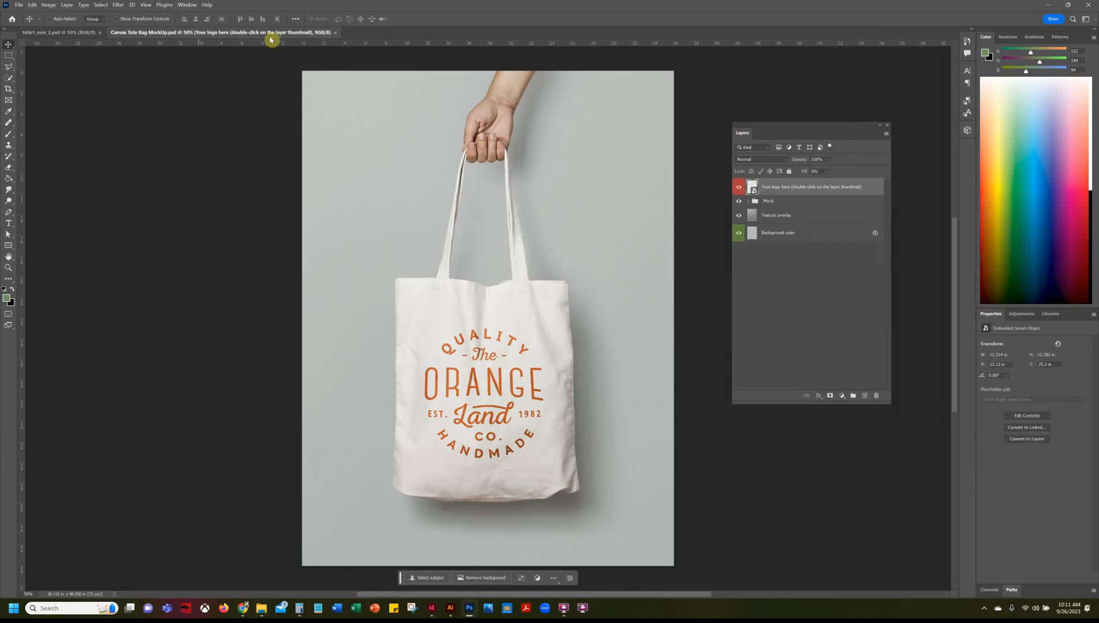
- View the tshirt_man_2.psd document for comparison and return to Canvas Tote Bag MockUp.psd
click(65, 33)
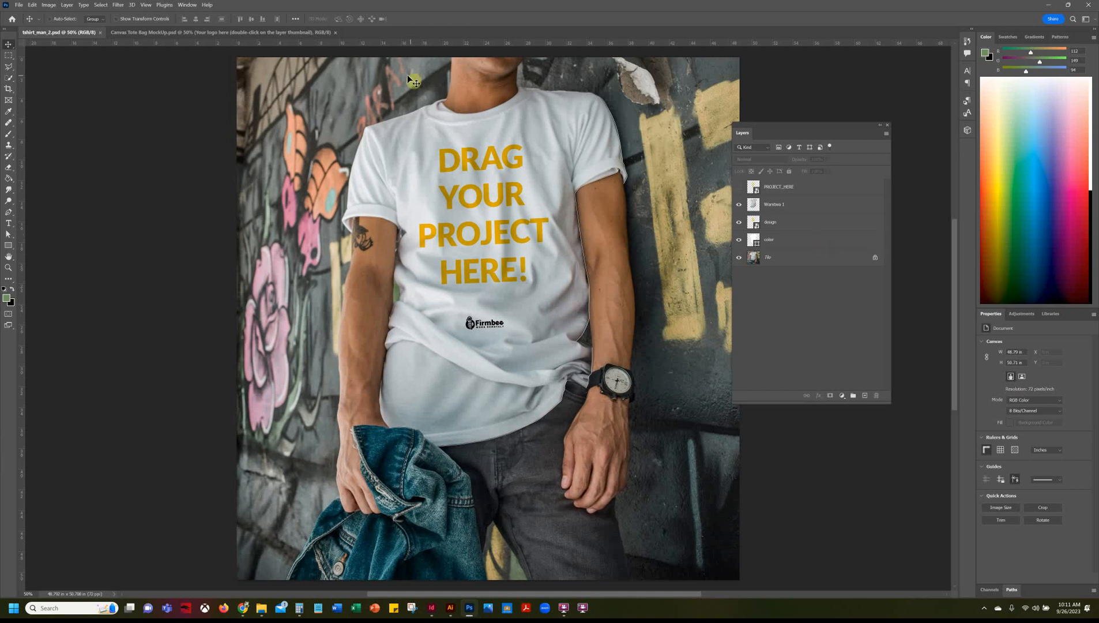
click(245, 33)
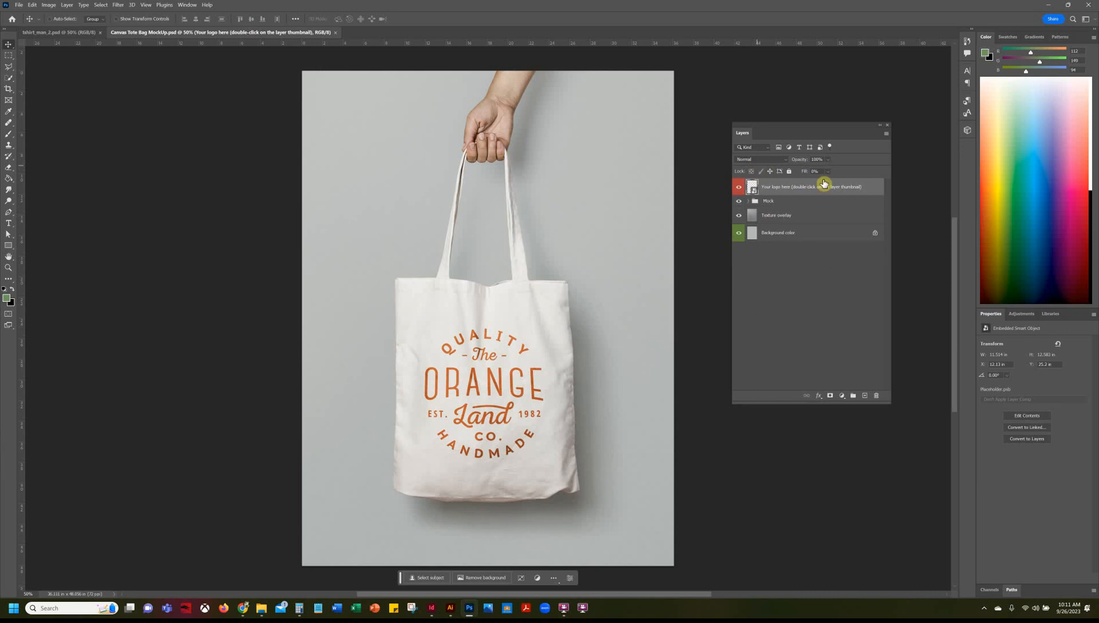
- Expand the Mock group to examine its layers, toggle the group's visibility to see what it holds, and collapse it
mouse_move(818, 126)
mouse_down()
mouse_move(775, 128)
mouse_move(814, 137)
mouse_move(805, 131)
mouse_up()
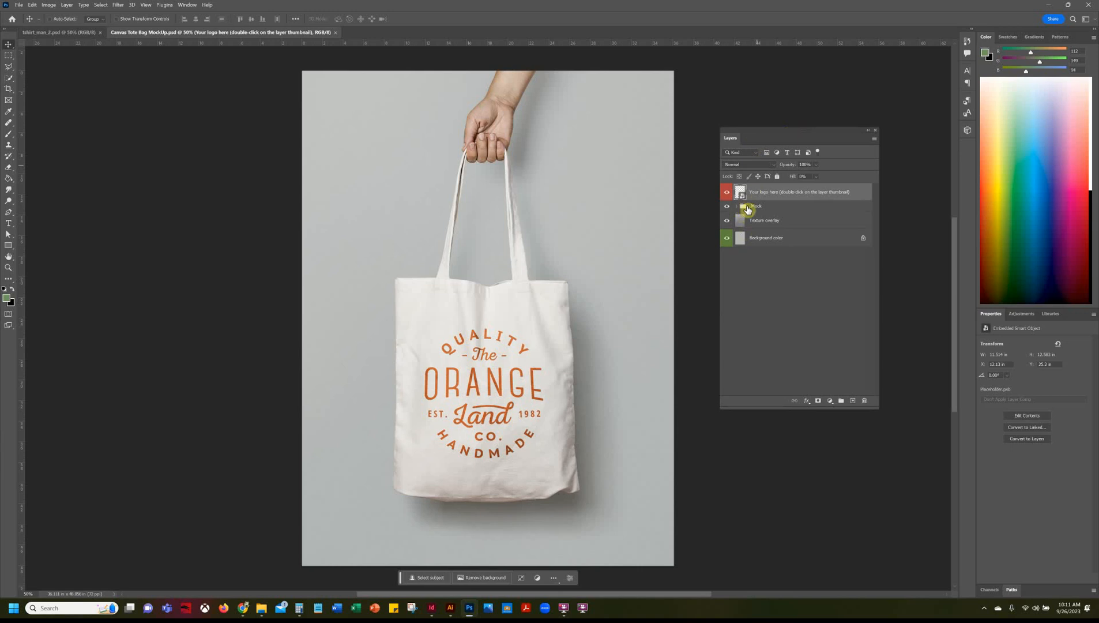
click(737, 207)
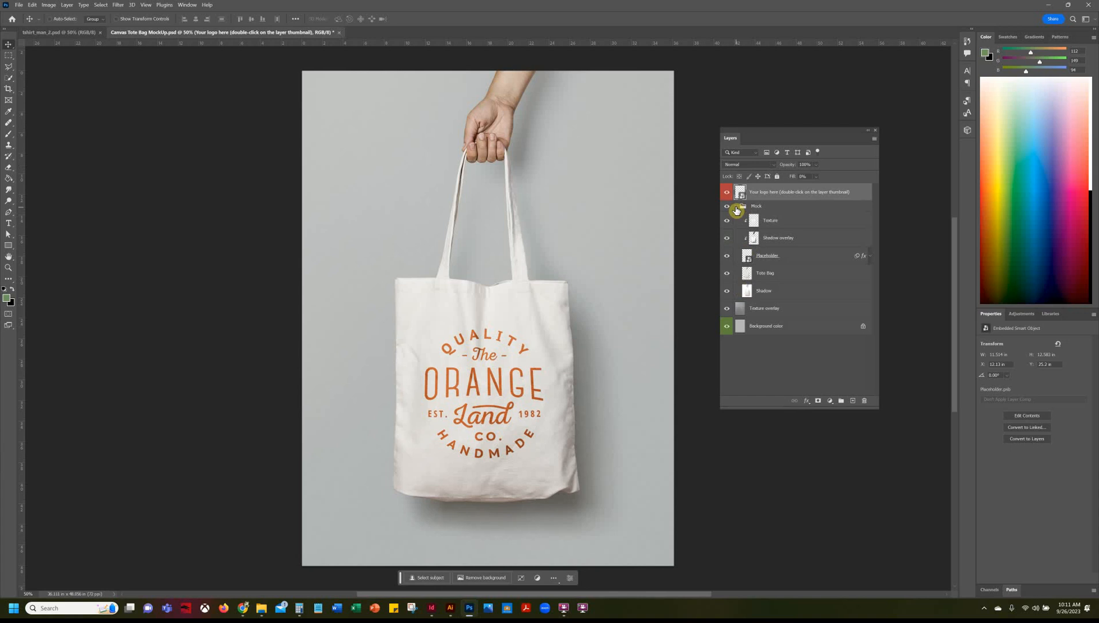
click(727, 208)
click(727, 209)
click(727, 209)
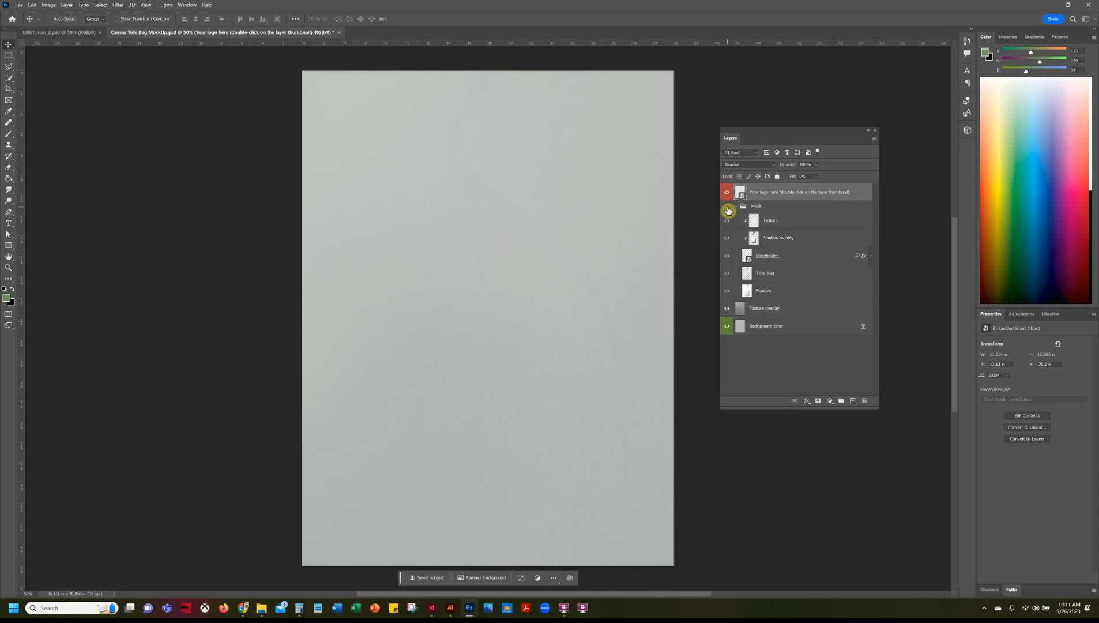
click(727, 209)
click(736, 206)
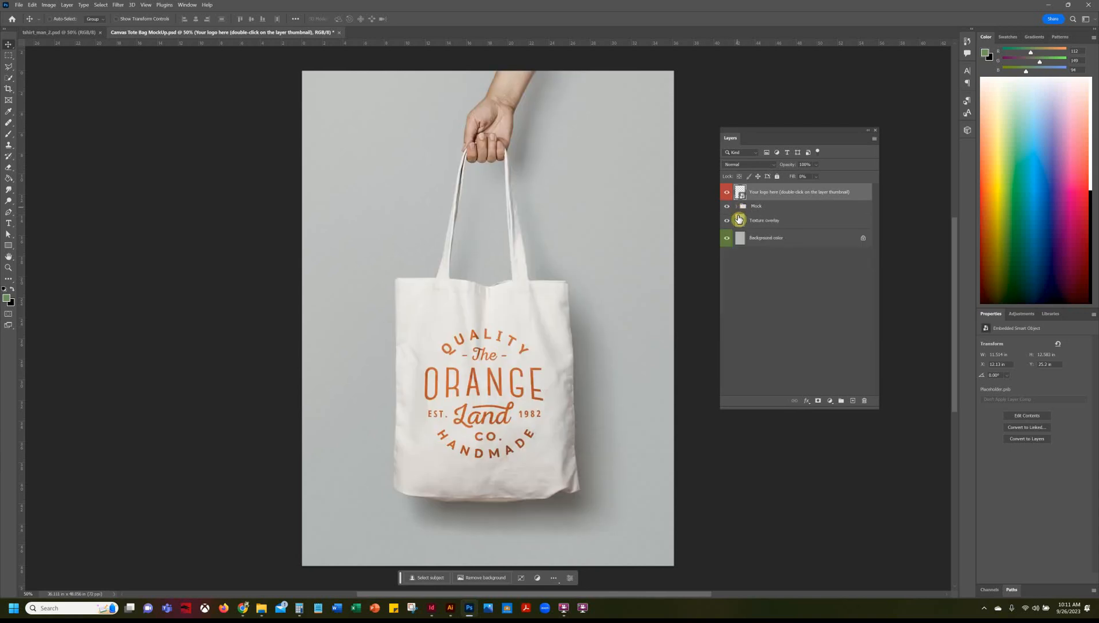
- Toggle the visibility of the Texture overlay and Background color layers to check what each contributes to the mockup
click(727, 223)
click(728, 243)
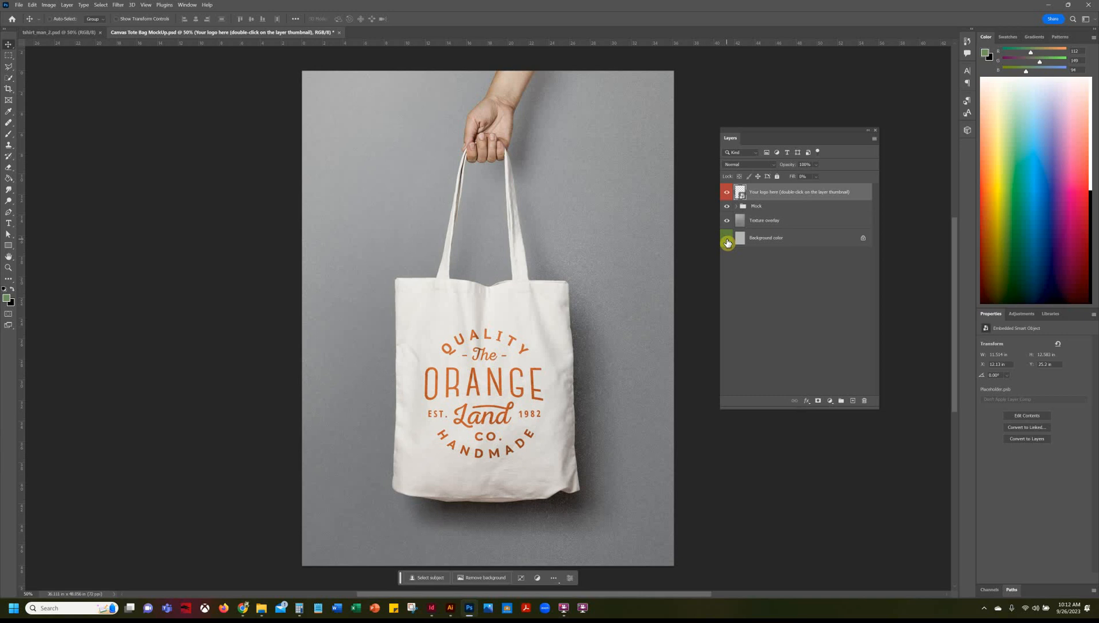
click(728, 242)
click(727, 240)
click(727, 240)
- Fill the Background color layer with a teal foreground color using the Paint Bucket tool
click(770, 239)
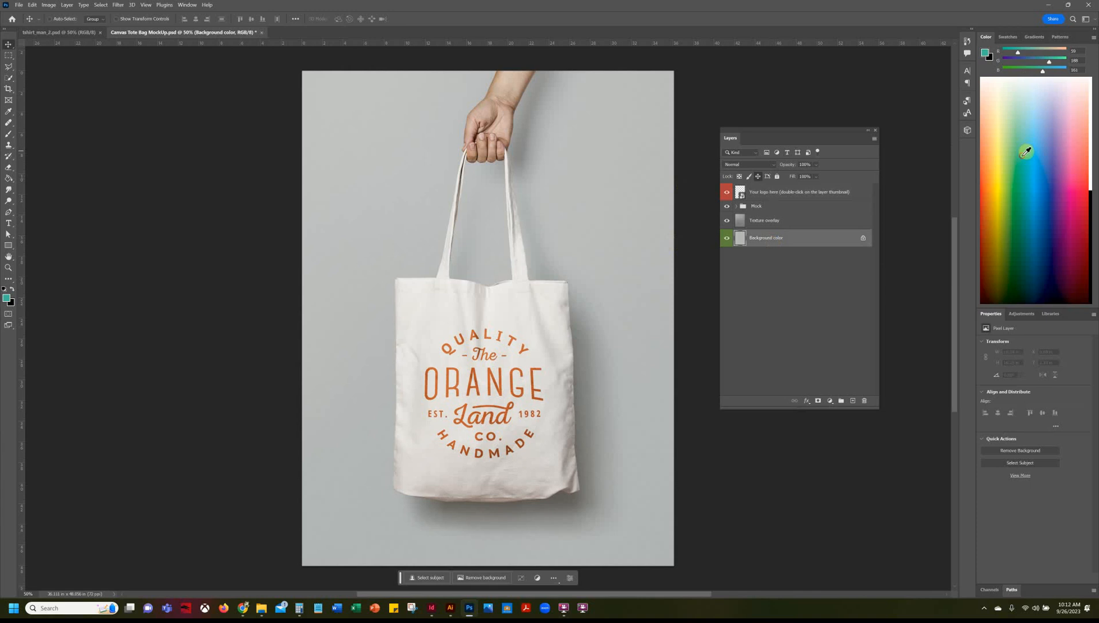
click(9, 178)
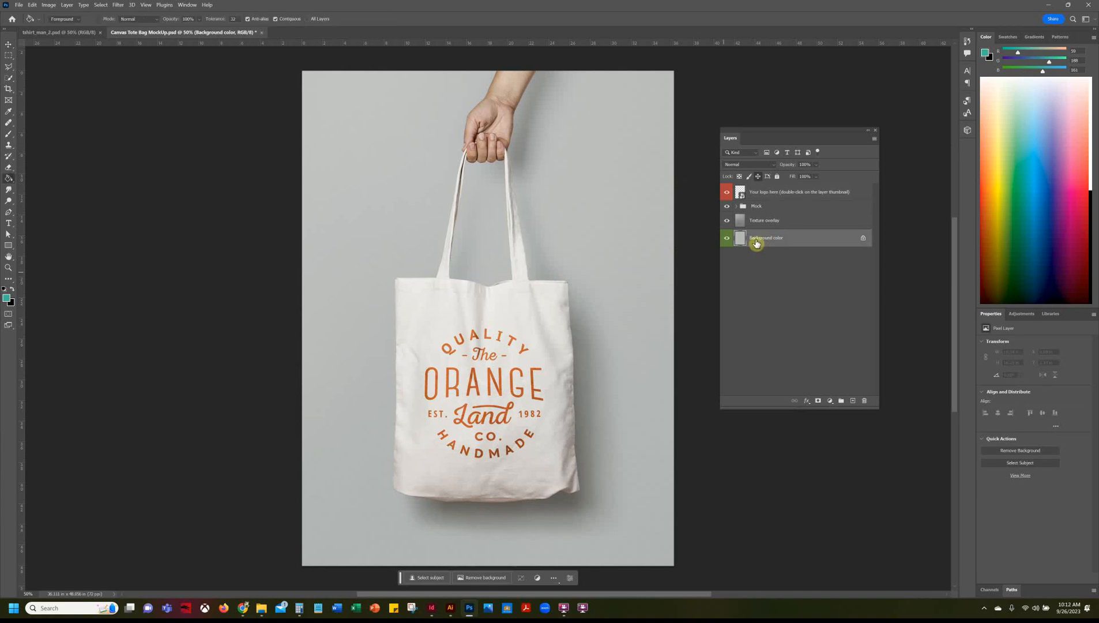
click(617, 254)
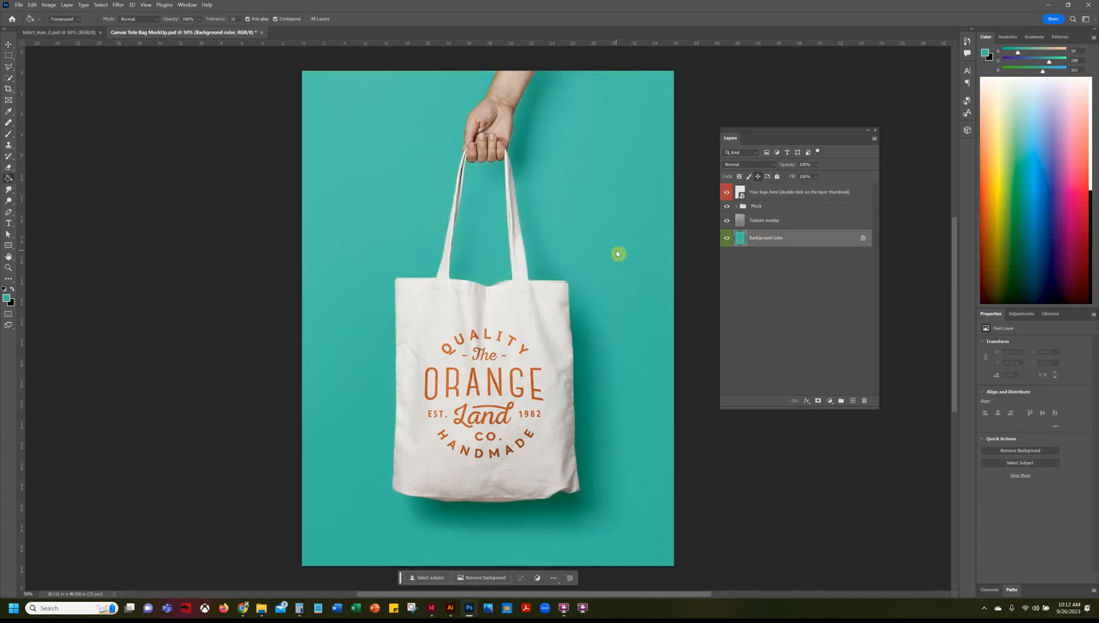
click(9, 44)
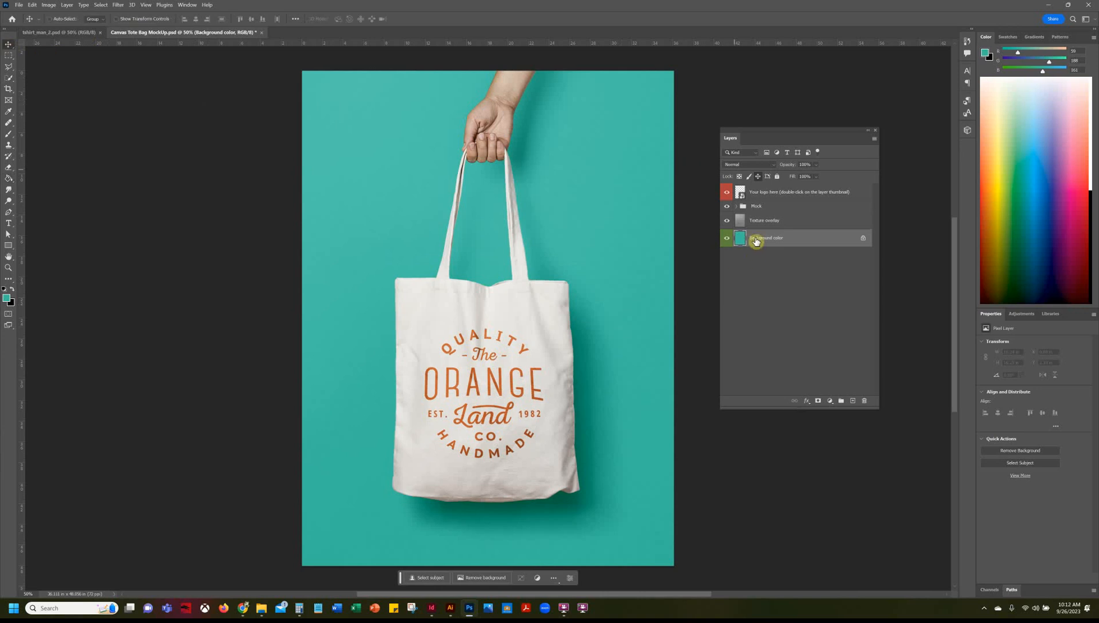
- Add a Color Overlay layer style in blue #3a37b6 at 100% opacity to the Background color layer
double_click(789, 241)
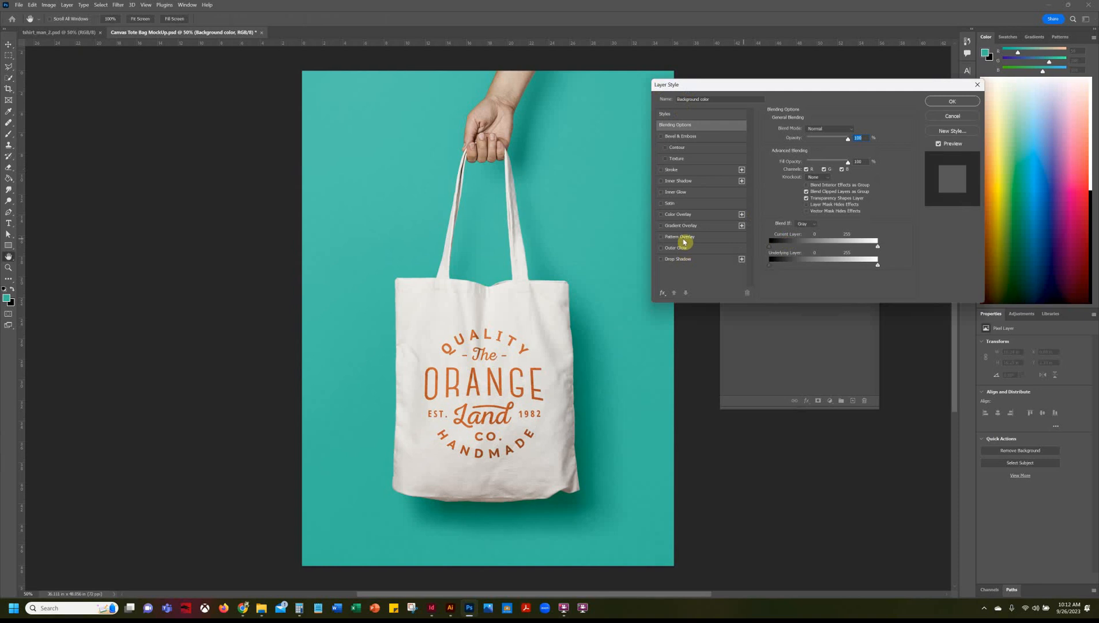
click(681, 215)
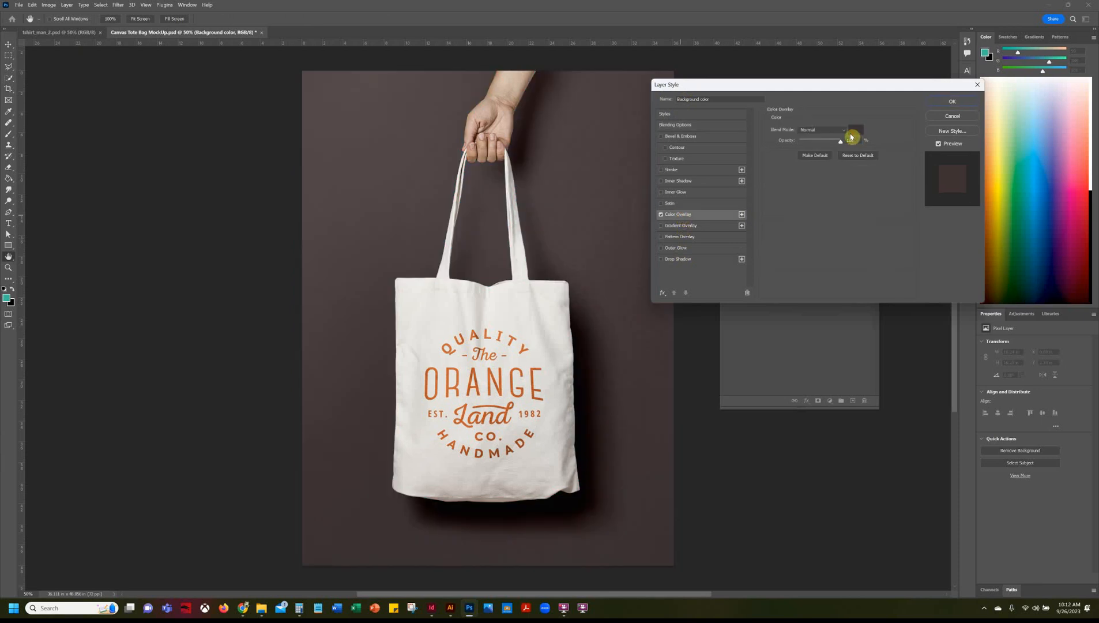
click(856, 131)
mouse_move(732, 177)
mouse_down()
mouse_move(764, 167)
mouse_move(728, 176)
mouse_up()
click(770, 181)
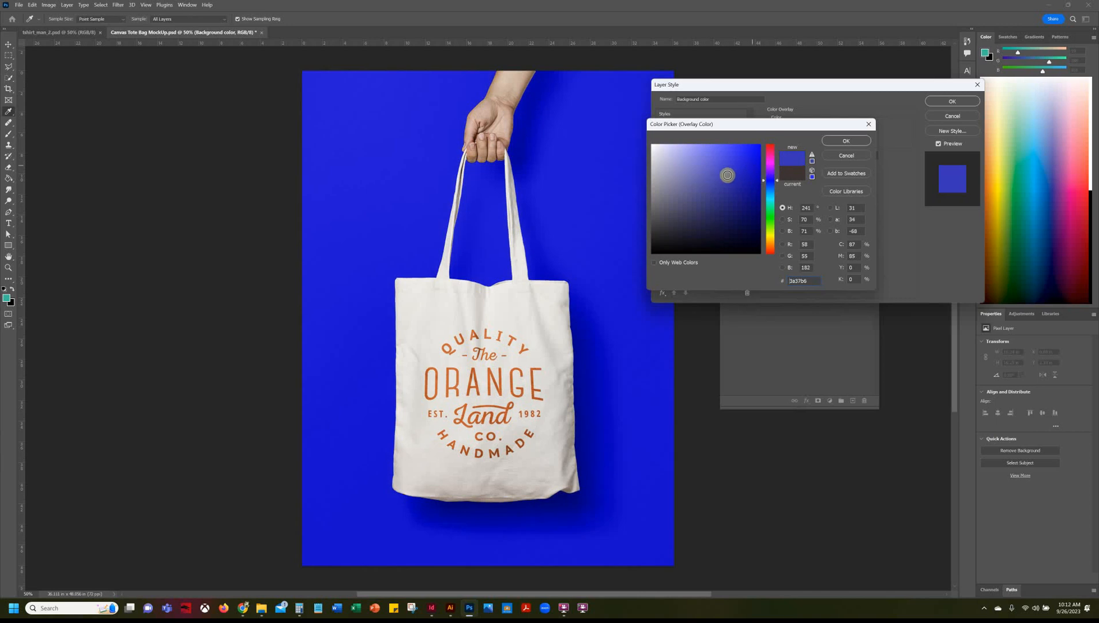
click(847, 141)
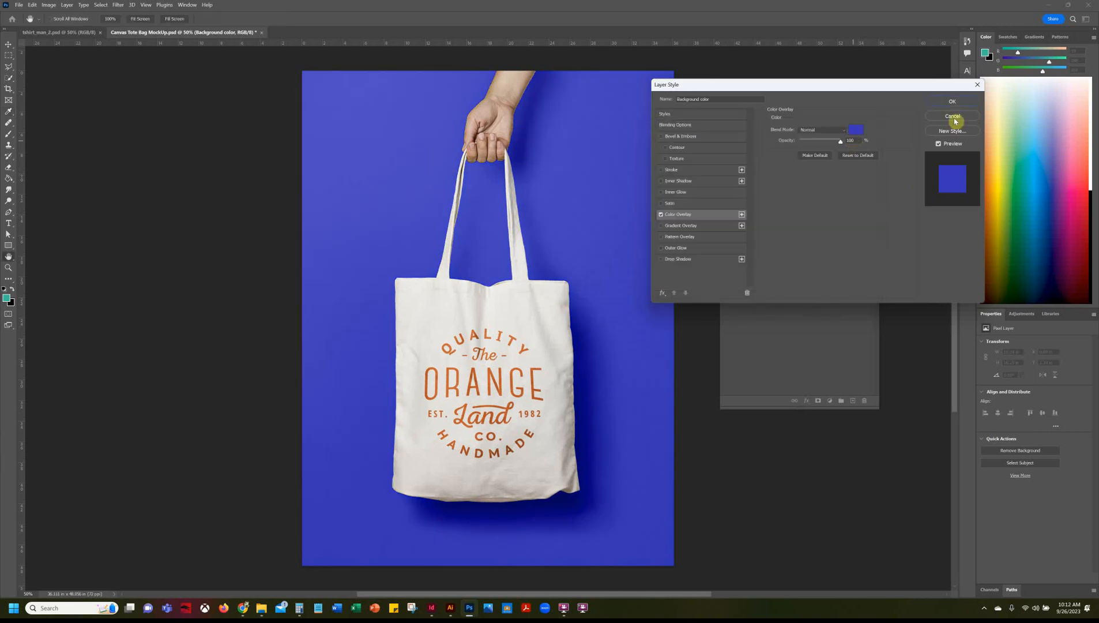
click(953, 101)
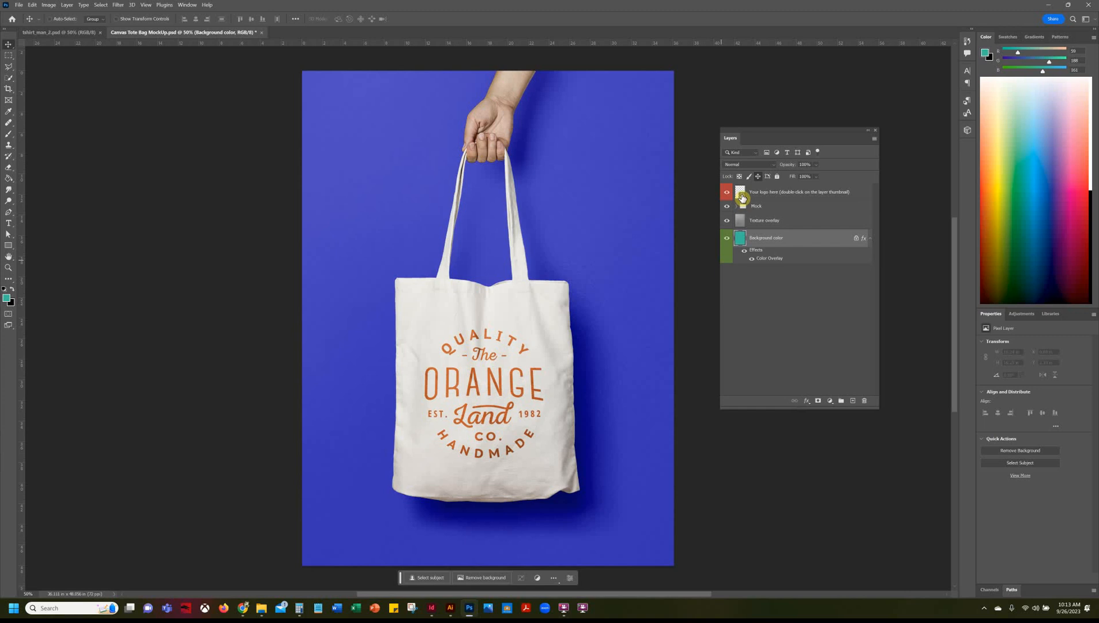
- Open the contents of the "Your logo here" smart object and switch to My_pictogram.ai in Illustrator
double_click(742, 197)
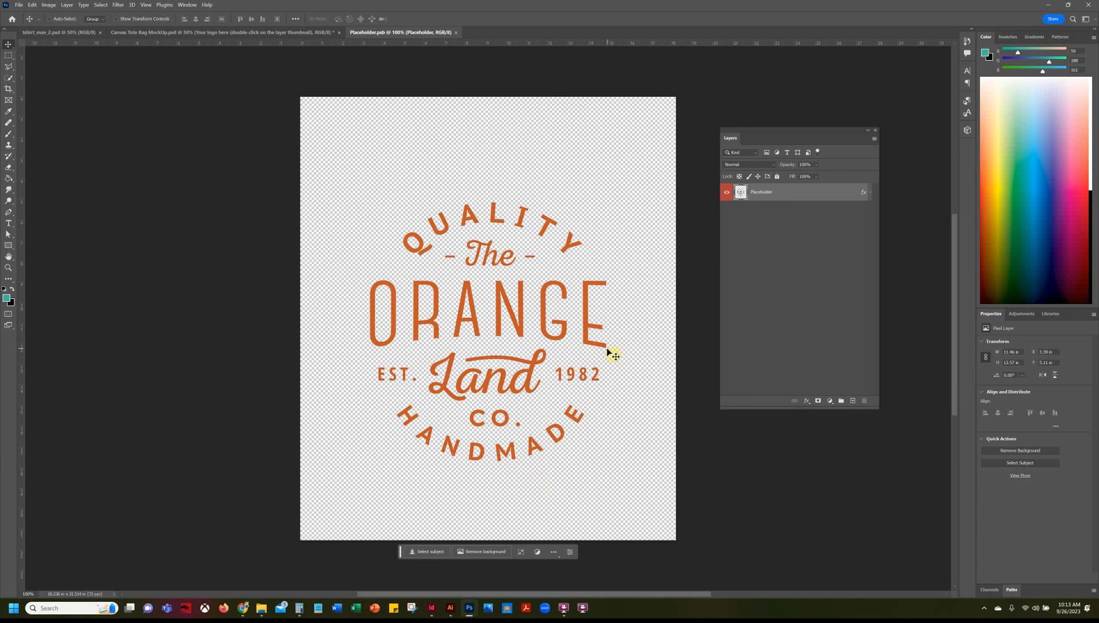
mouse_move(453, 610)
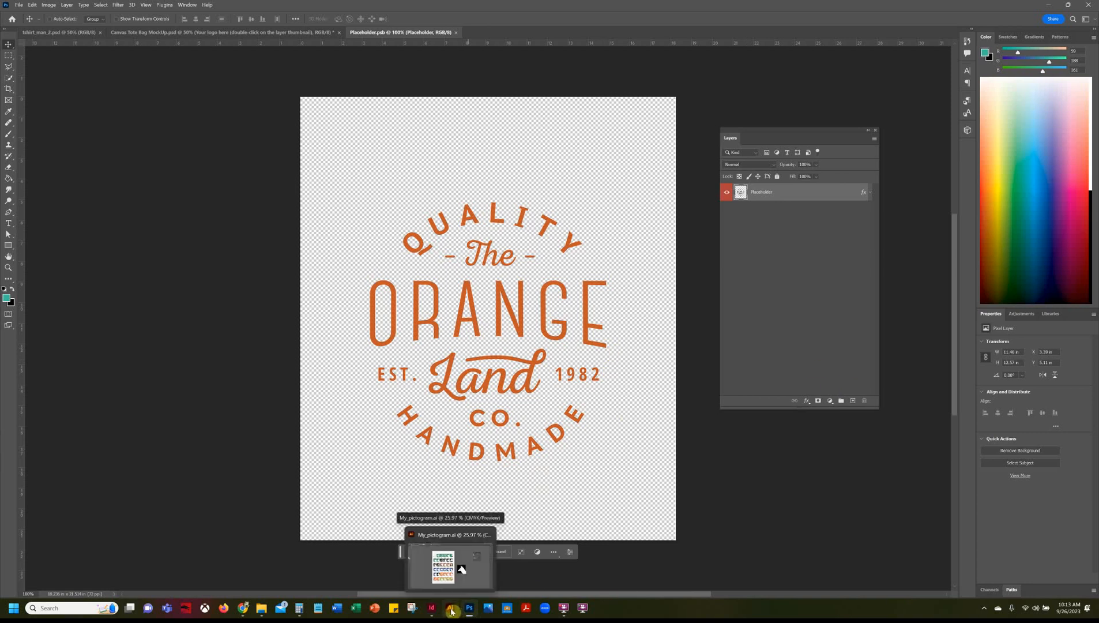
click(461, 570)
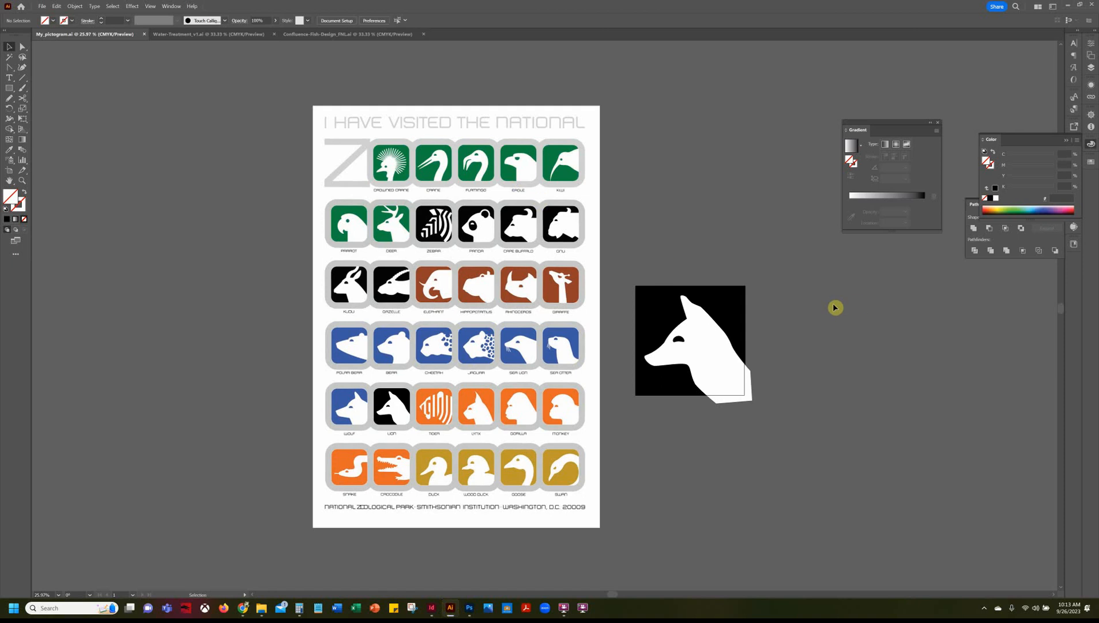
- Separate the pictogram's black square, white square and animal head so the three pieces sit side by side beside the poster
key(z)
click(721, 324)
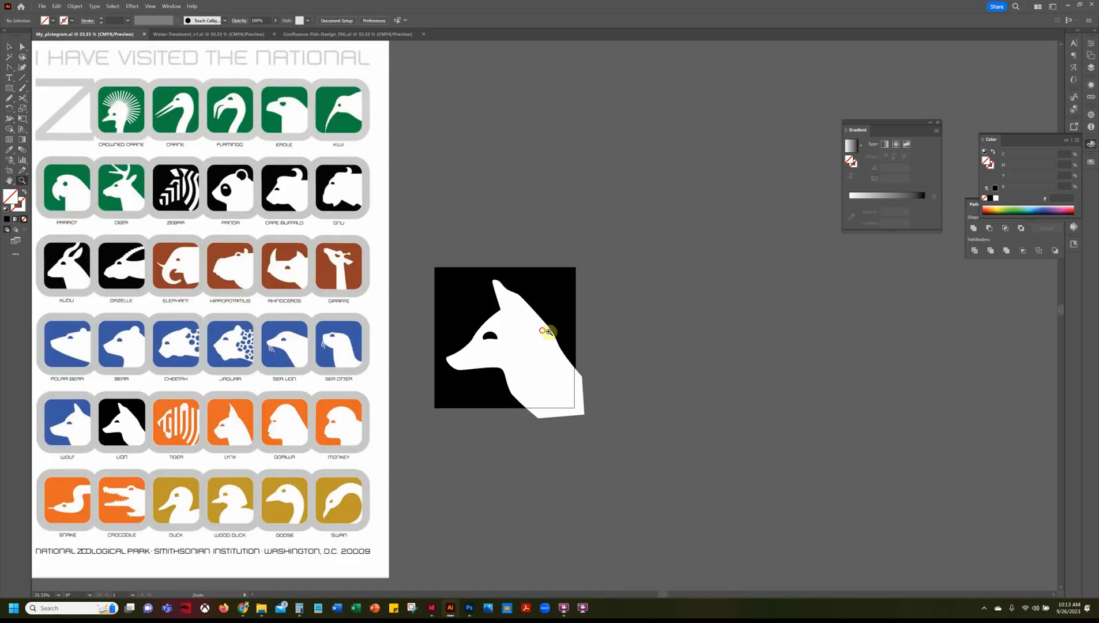
click(548, 331)
key(v)
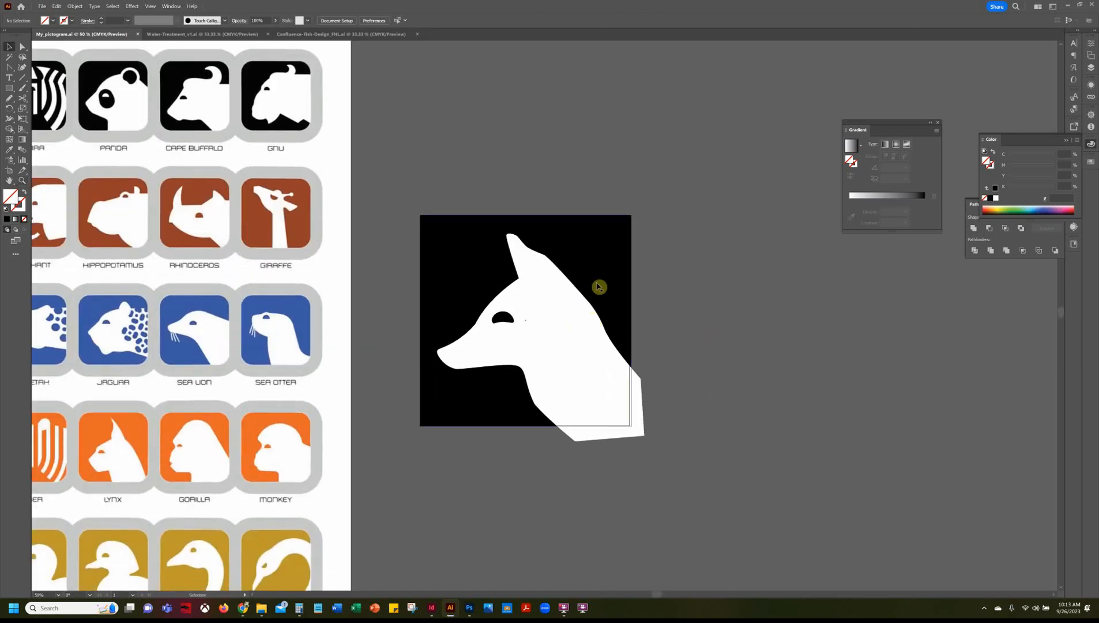
drag(615, 282, 368, 263)
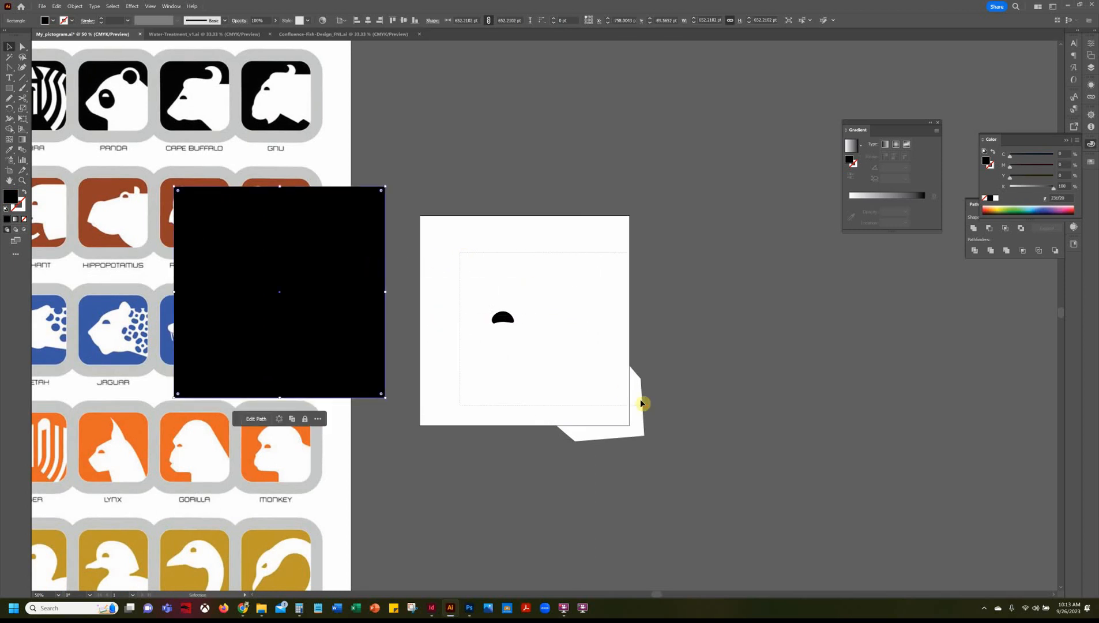
drag(590, 362, 665, 351)
click(664, 300)
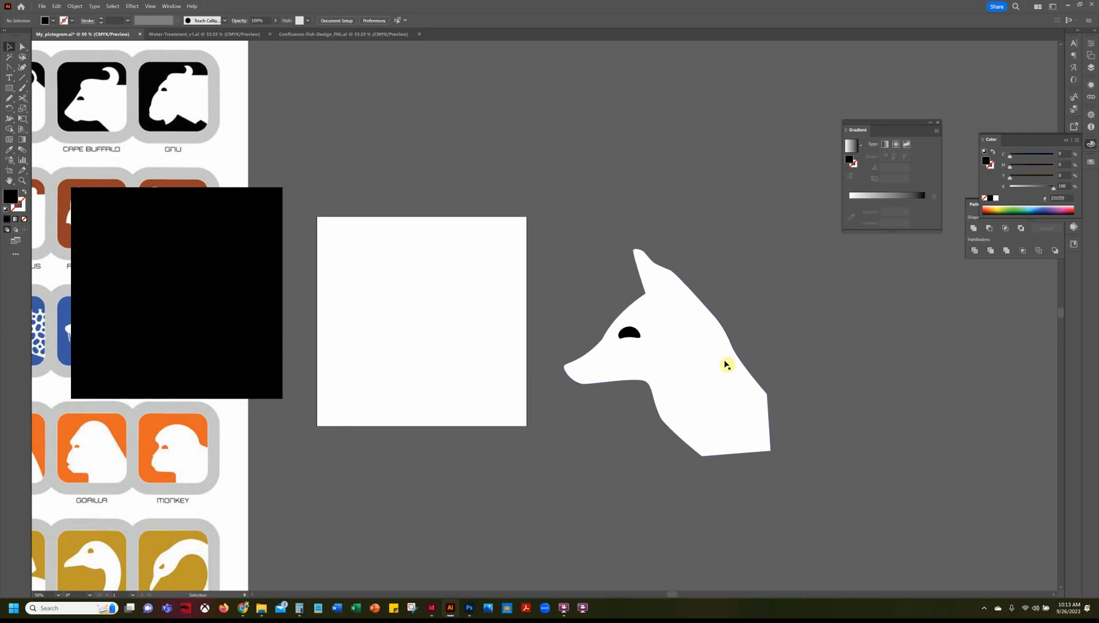
- Select the animal head, show the Pathfinder controls floating beside it and dock the Gradient controls out of the way
click(714, 398)
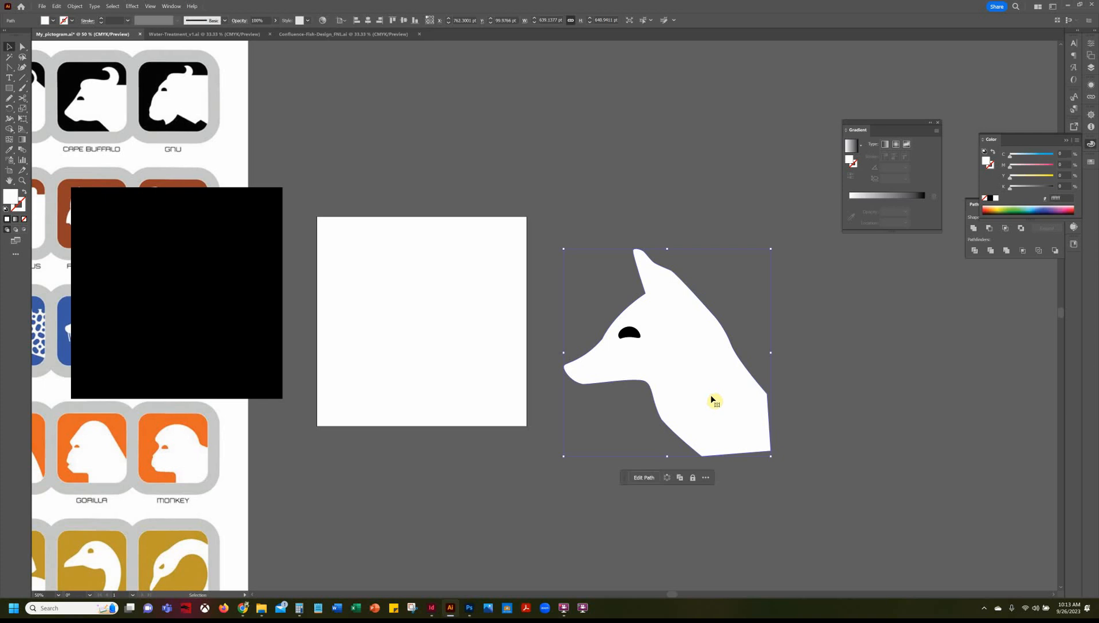
click(822, 430)
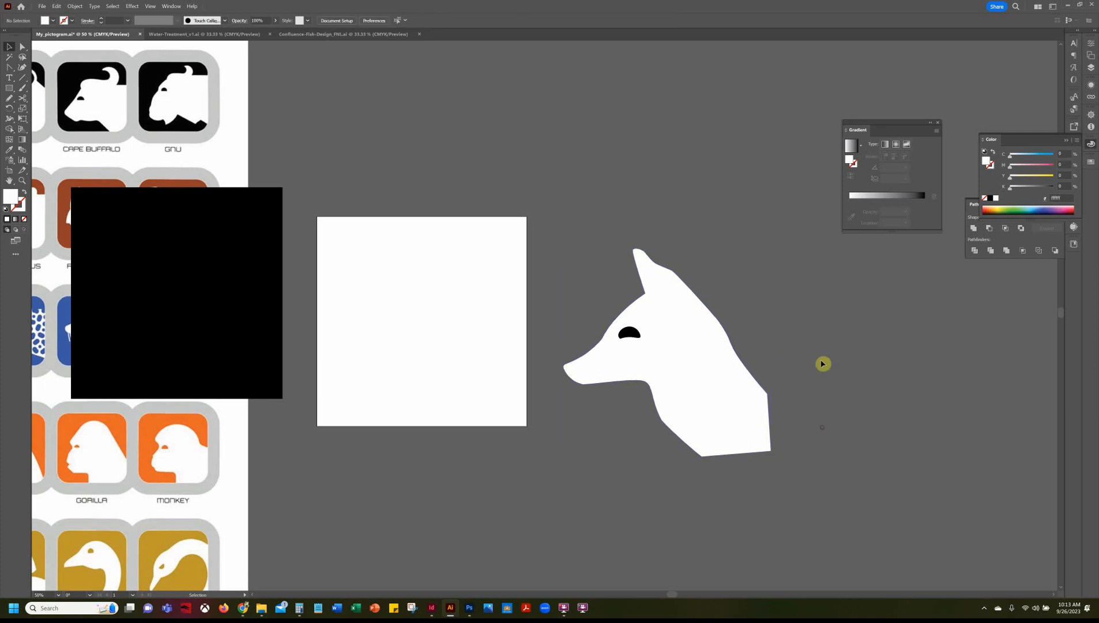
drag(818, 345, 680, 476)
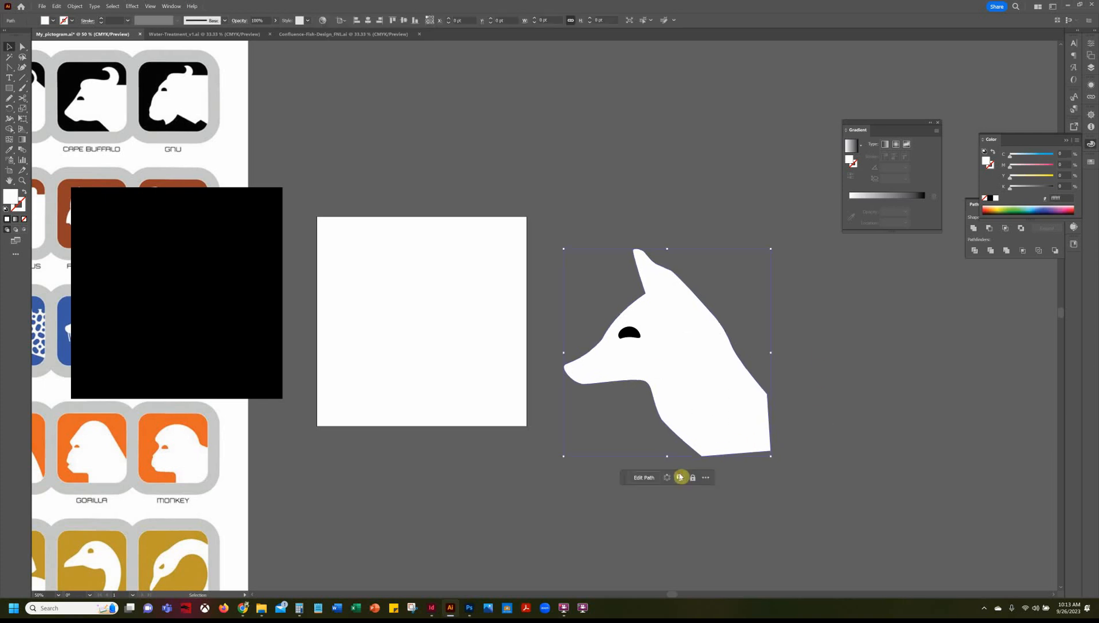
click(974, 206)
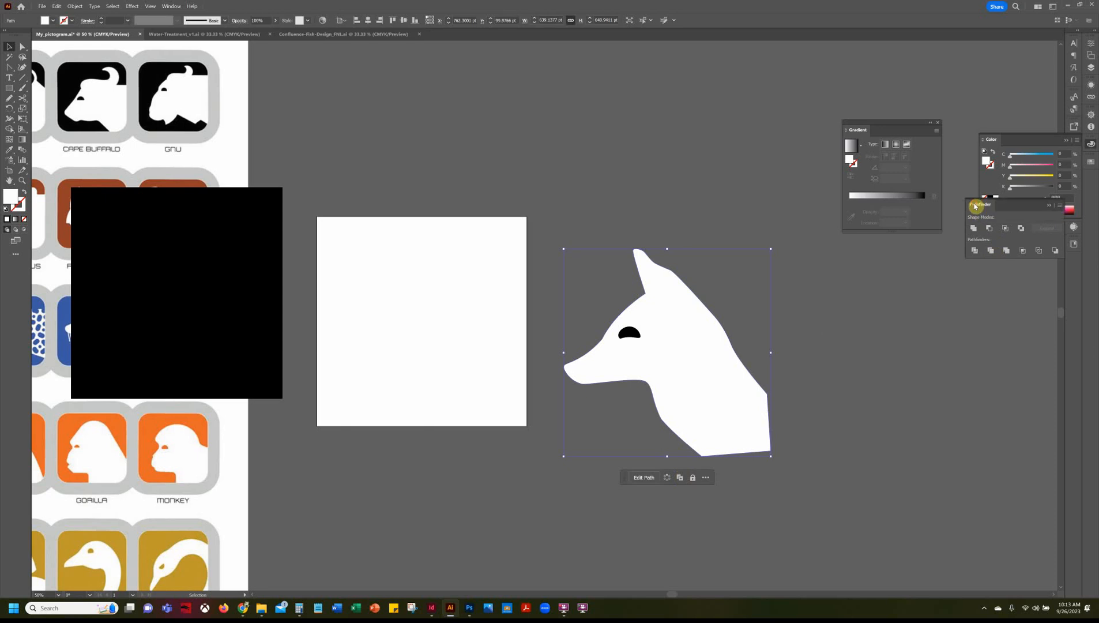
click(1091, 145)
click(172, 7)
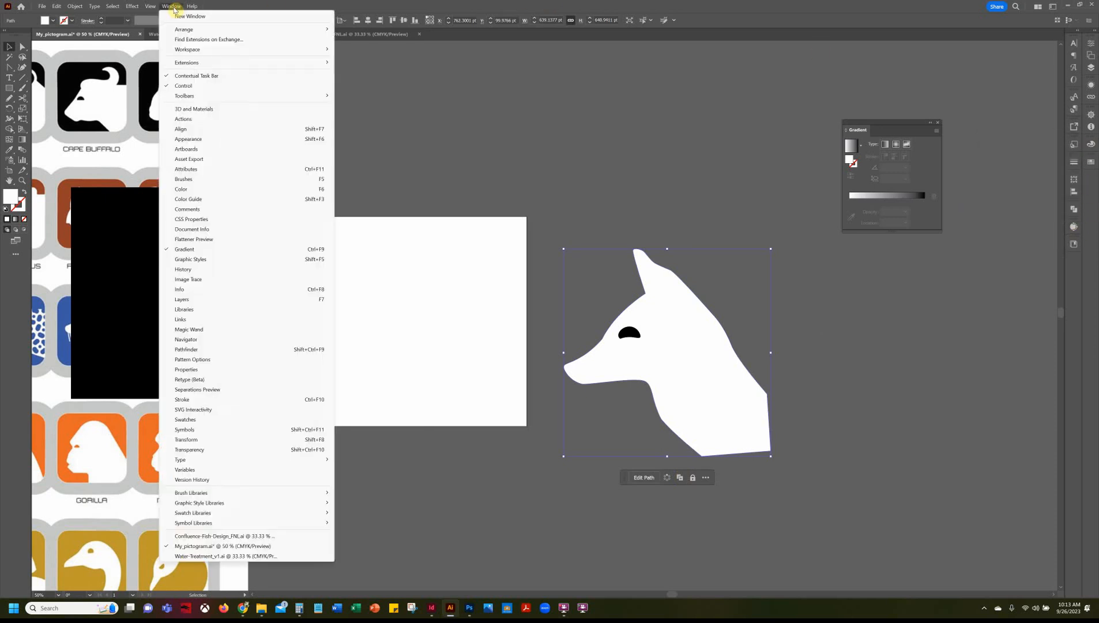
click(196, 350)
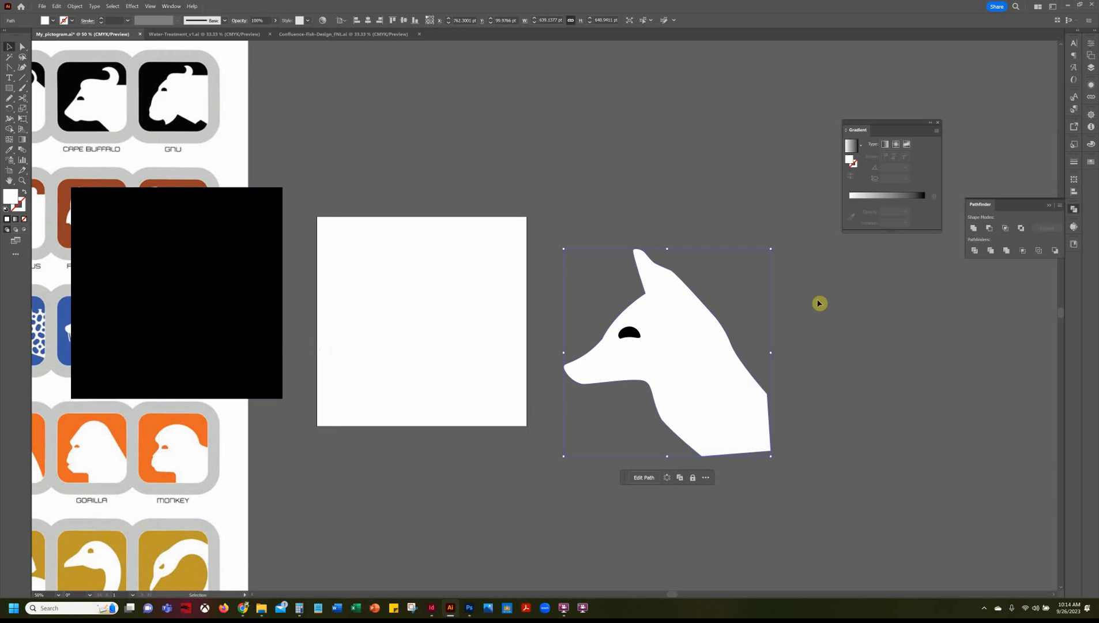
drag(967, 226, 877, 257)
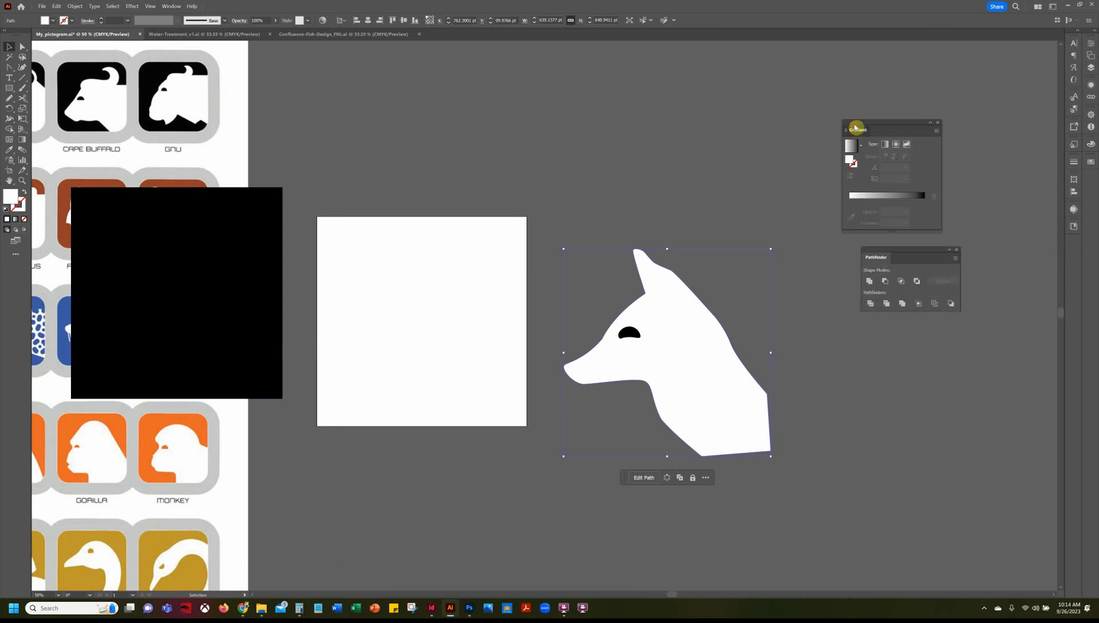
drag(856, 129, 1090, 174)
drag(876, 257, 830, 231)
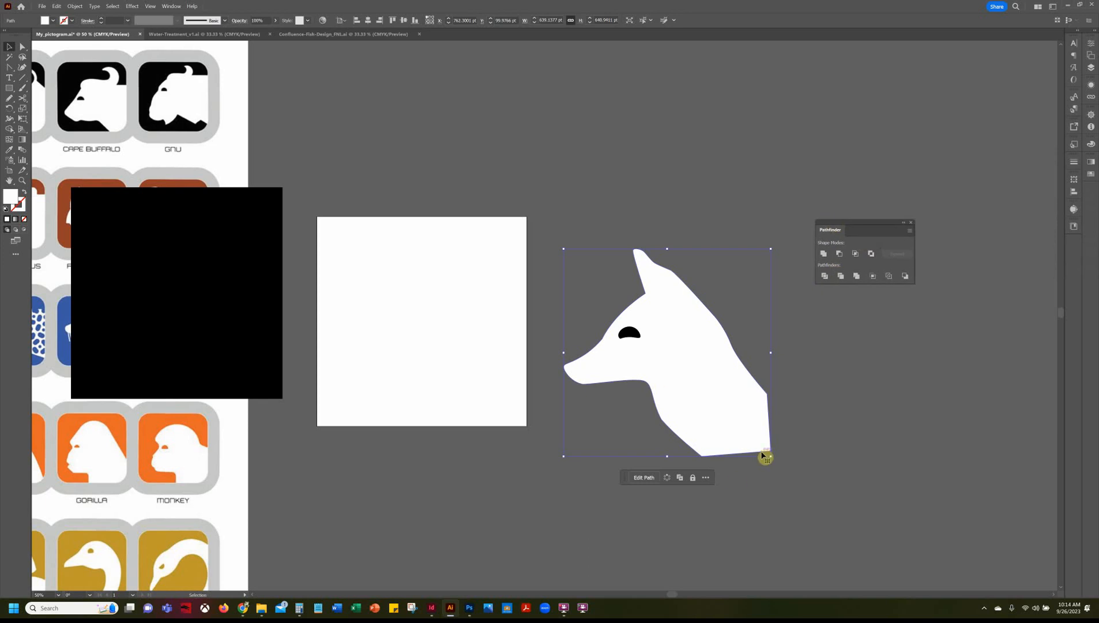
- Bring the black eye shape to the front of the animal head
click(856, 334)
click(631, 335)
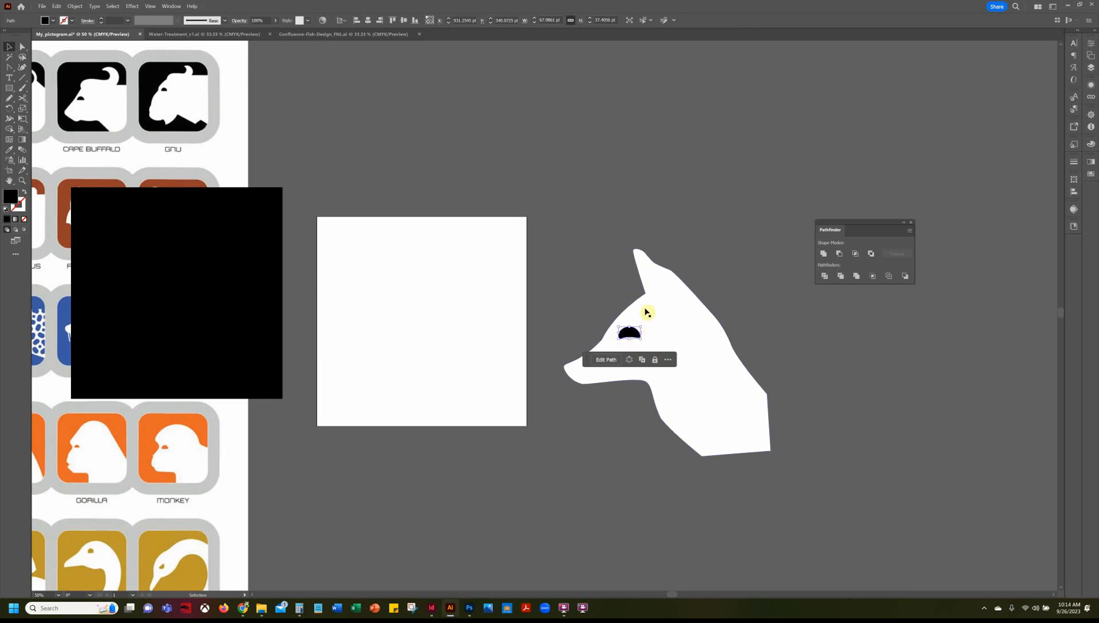
right_click(633, 336)
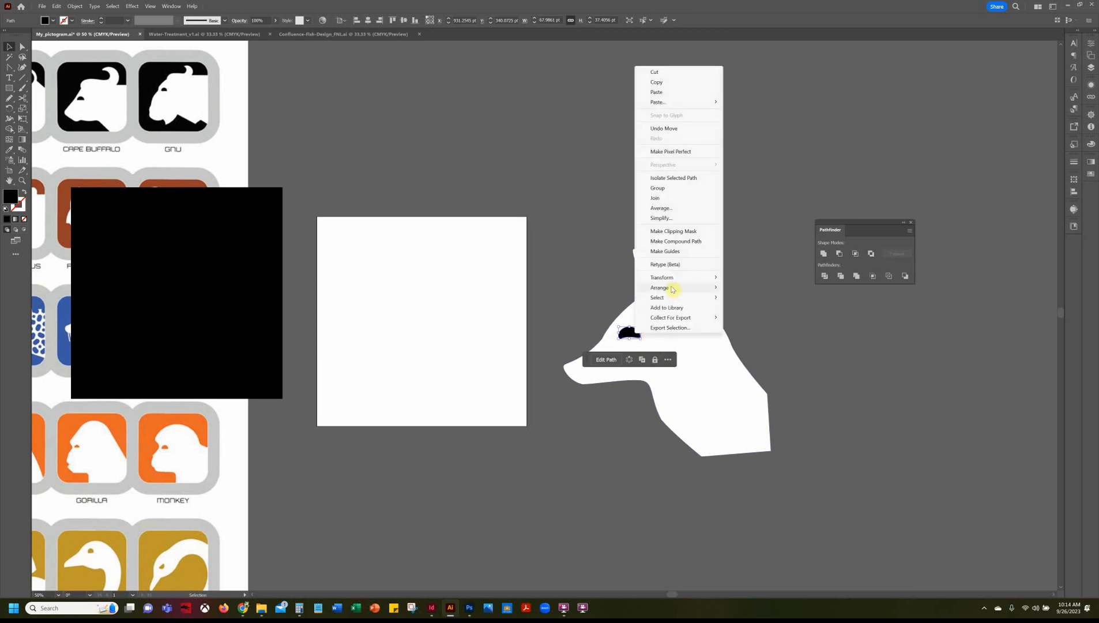
mouse_move(674, 287)
click(769, 289)
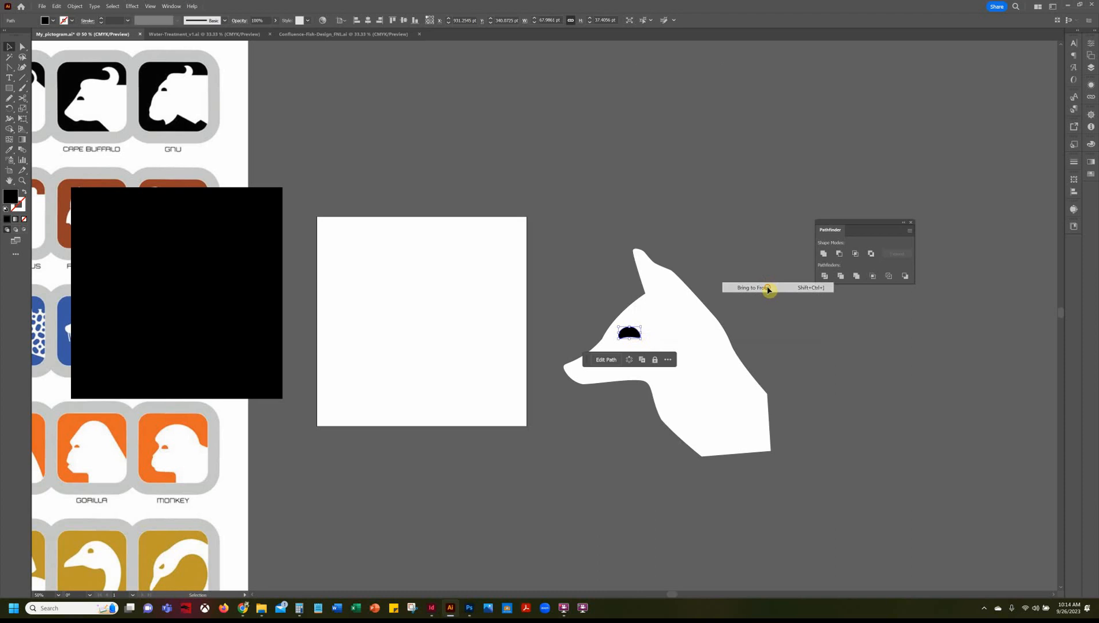
- Select the head together with the eye and cut the eye out of the head with Minus Front
click(802, 341)
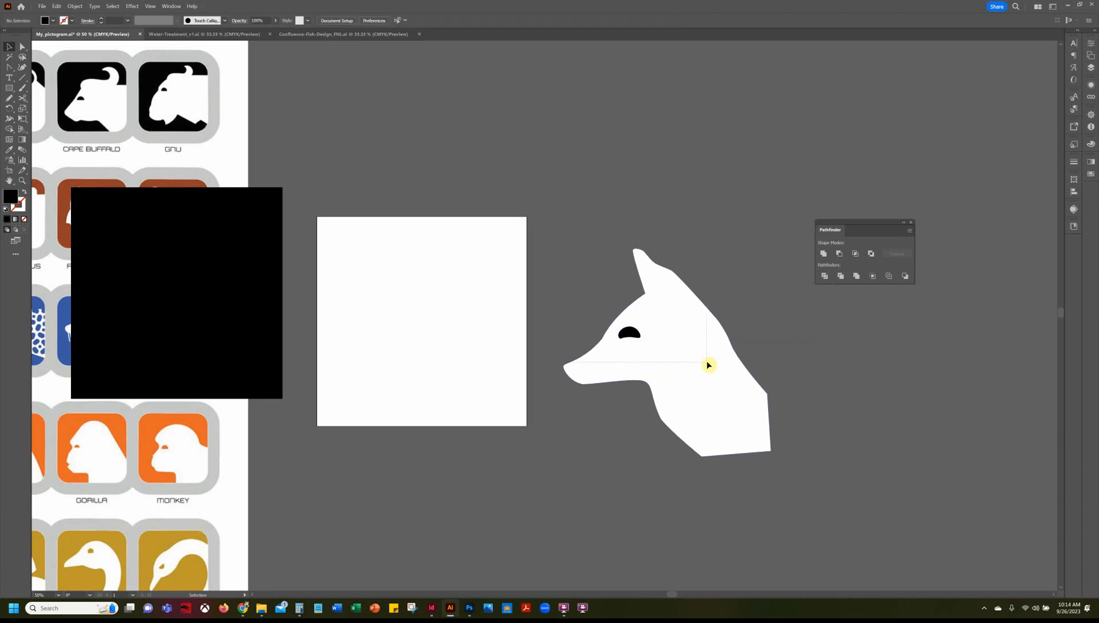
key(ctrl+a)
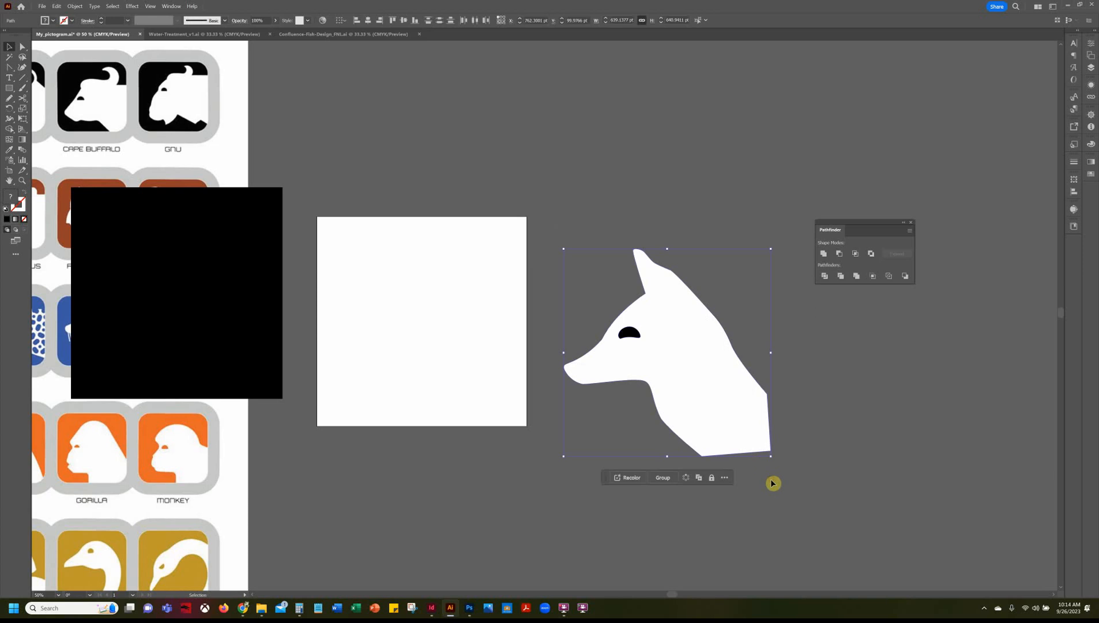
click(840, 254)
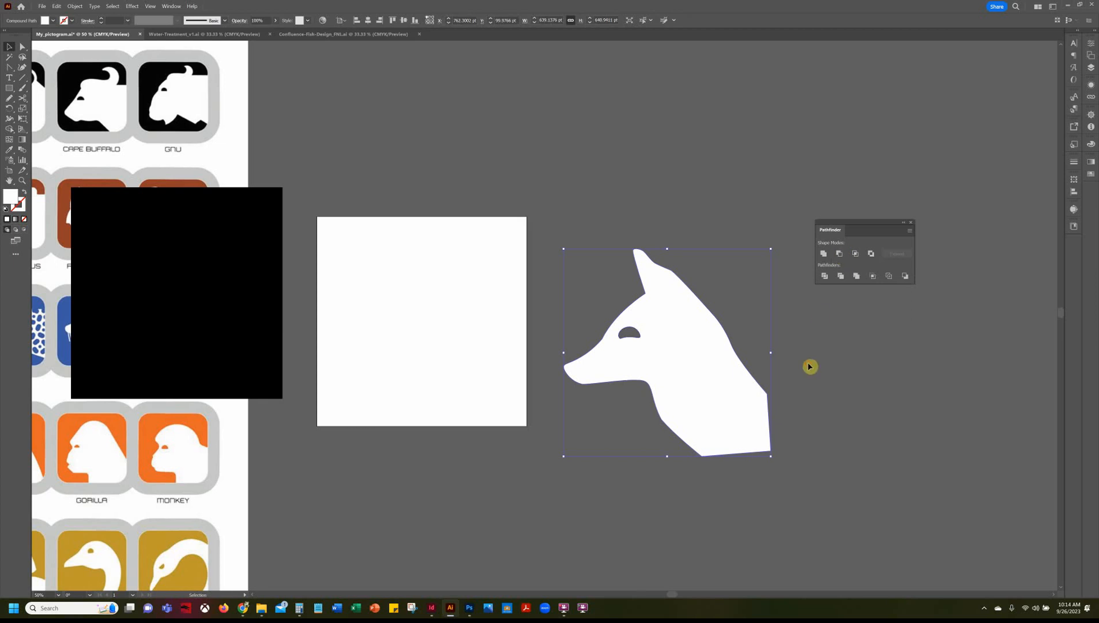
- Move the animal head up, enlarge it to about 1,200 pt wide and save the pictogram document
drag(713, 383, 712, 341)
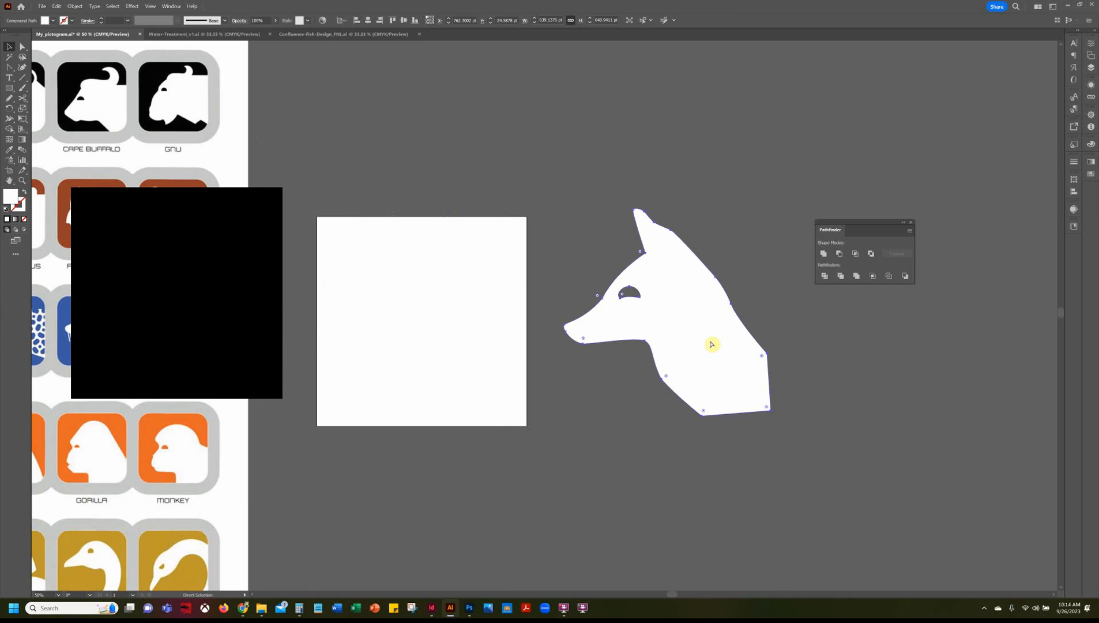
key(ctrl+s)
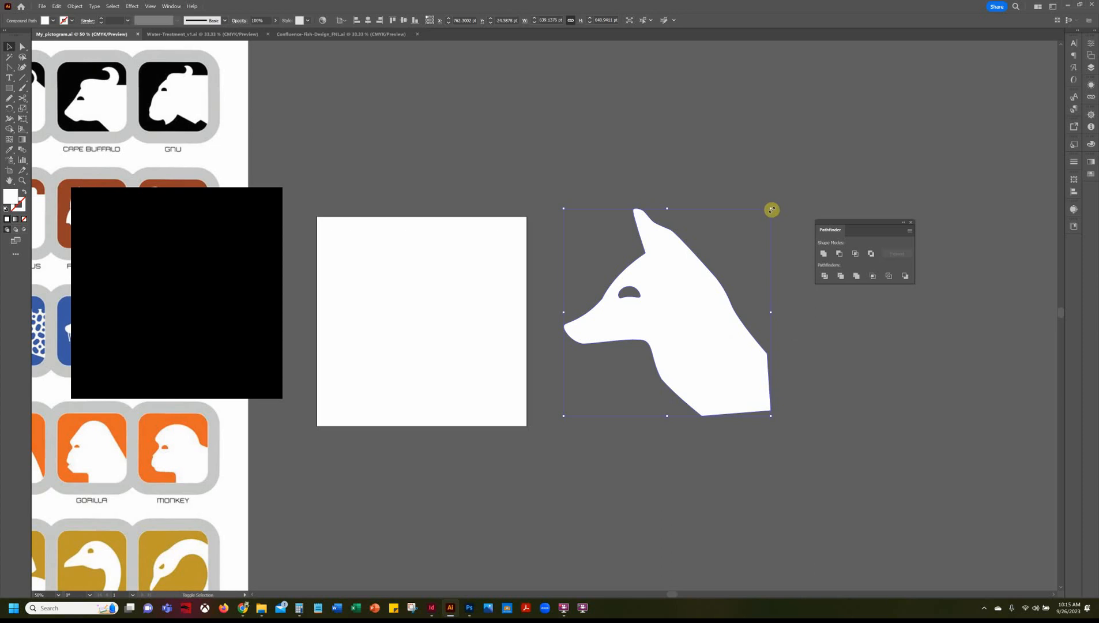
drag(772, 210, 1008, 57)
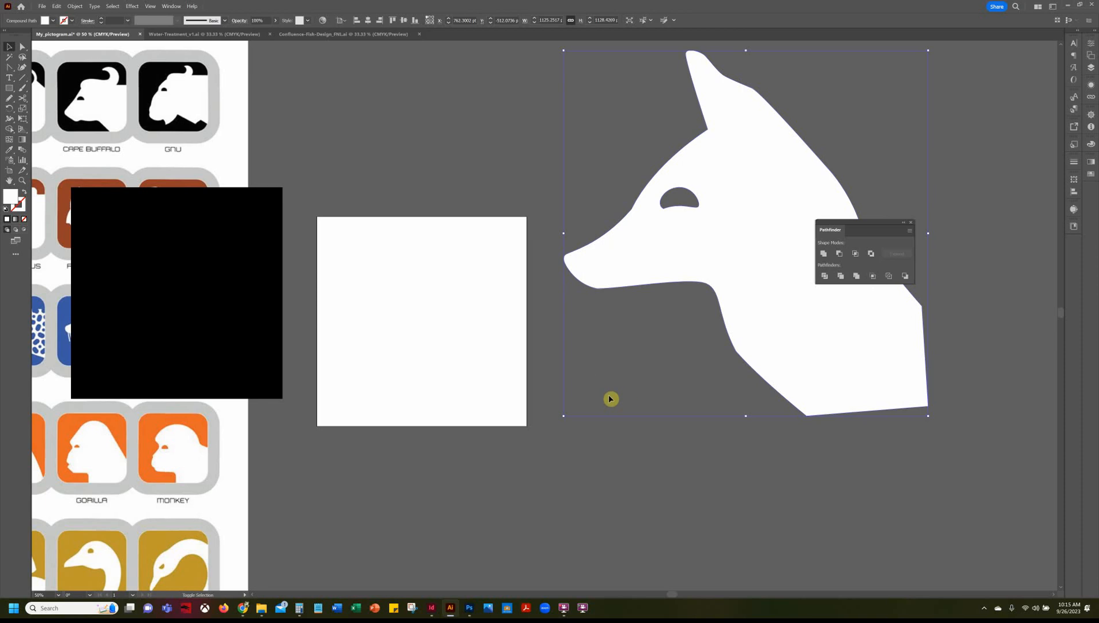
drag(565, 416, 536, 453)
key(a)
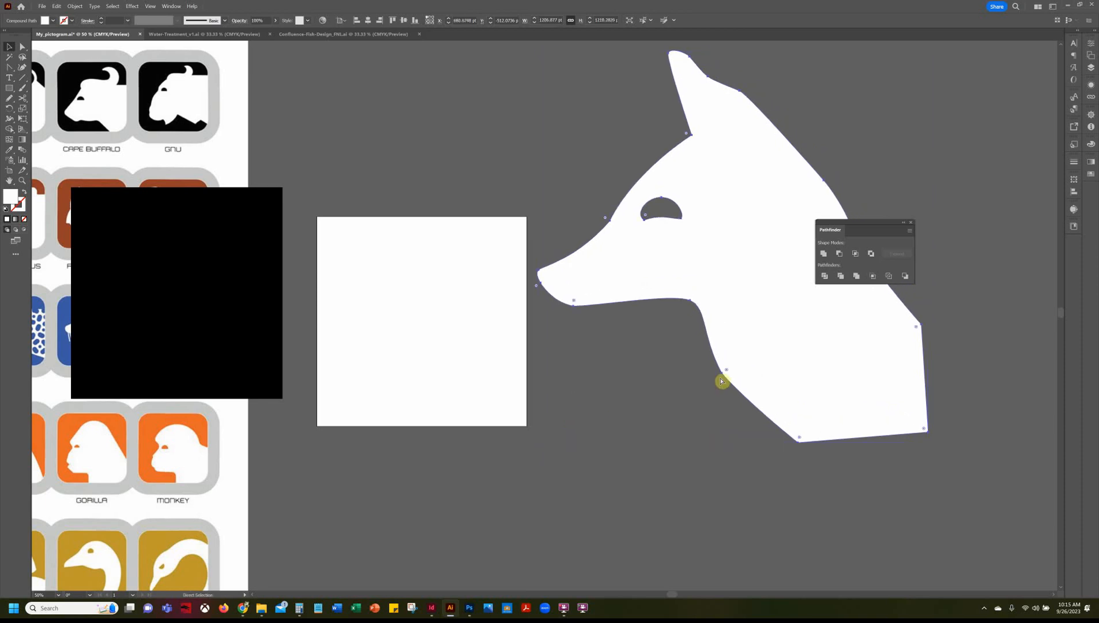
key(ctrl+s)
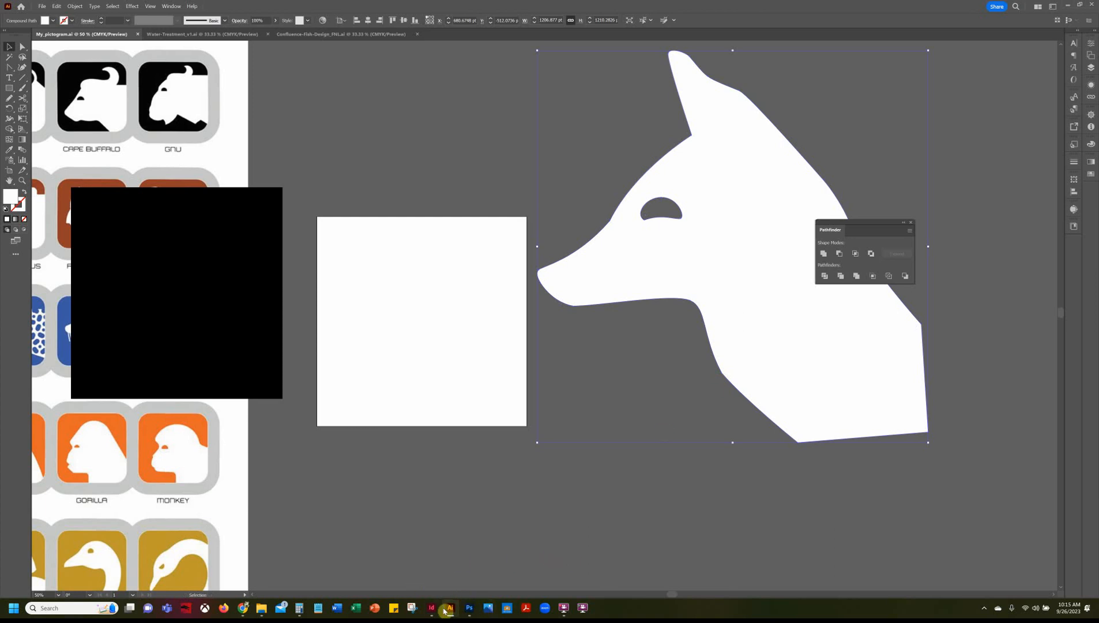
- Switch to Photoshop, paste the animal head as pixels into Placeholder.psb over the orange logo and shift it slightly up and left
click(471, 610)
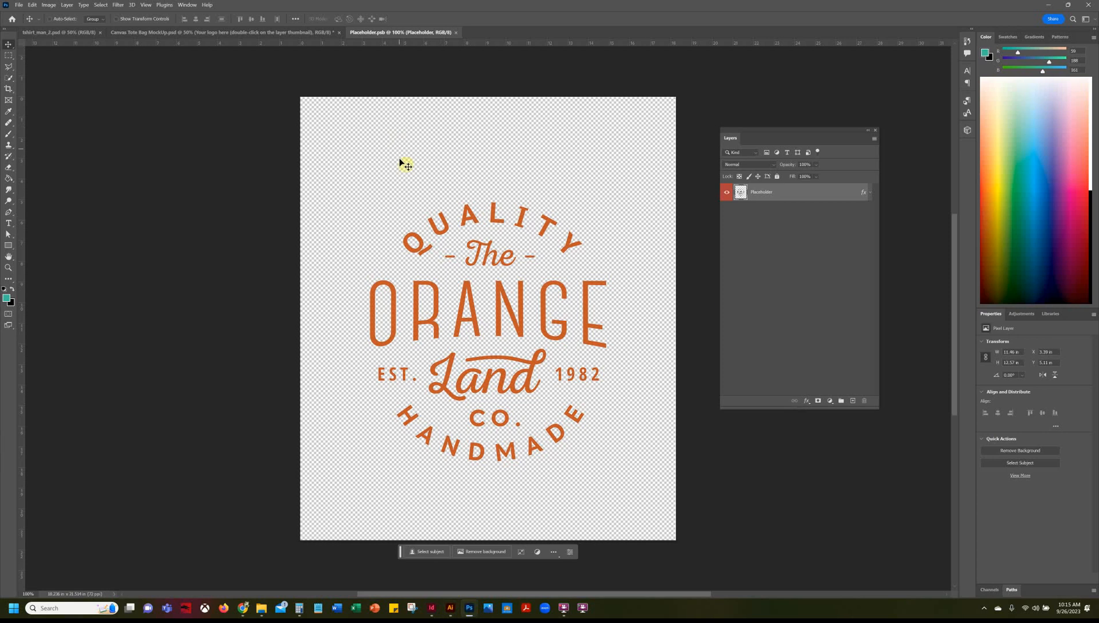
key(ctrl+v)
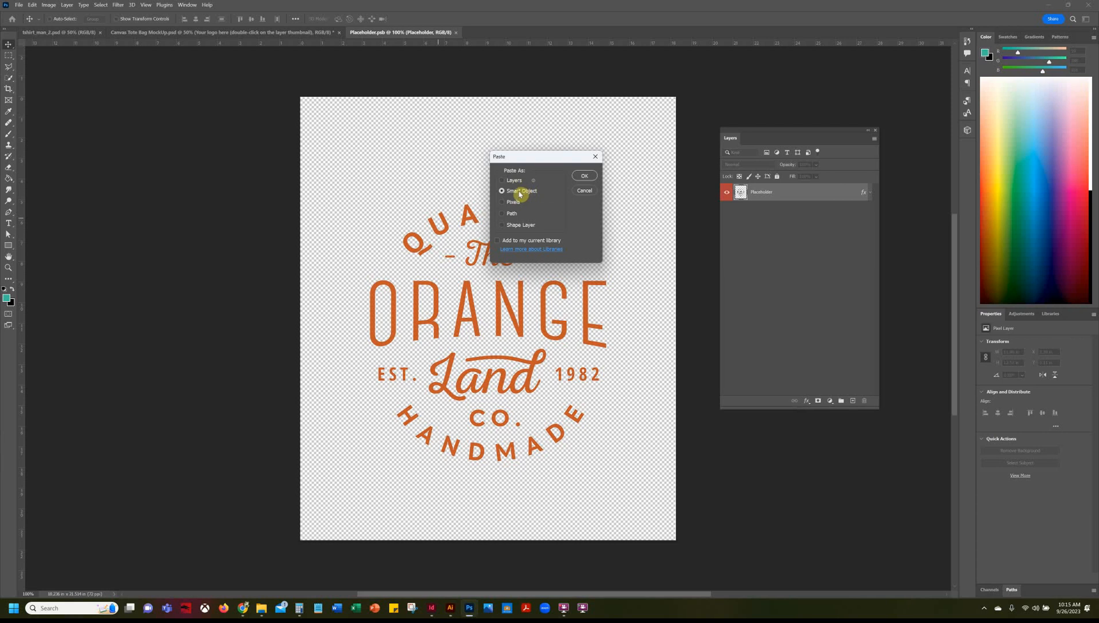
click(511, 203)
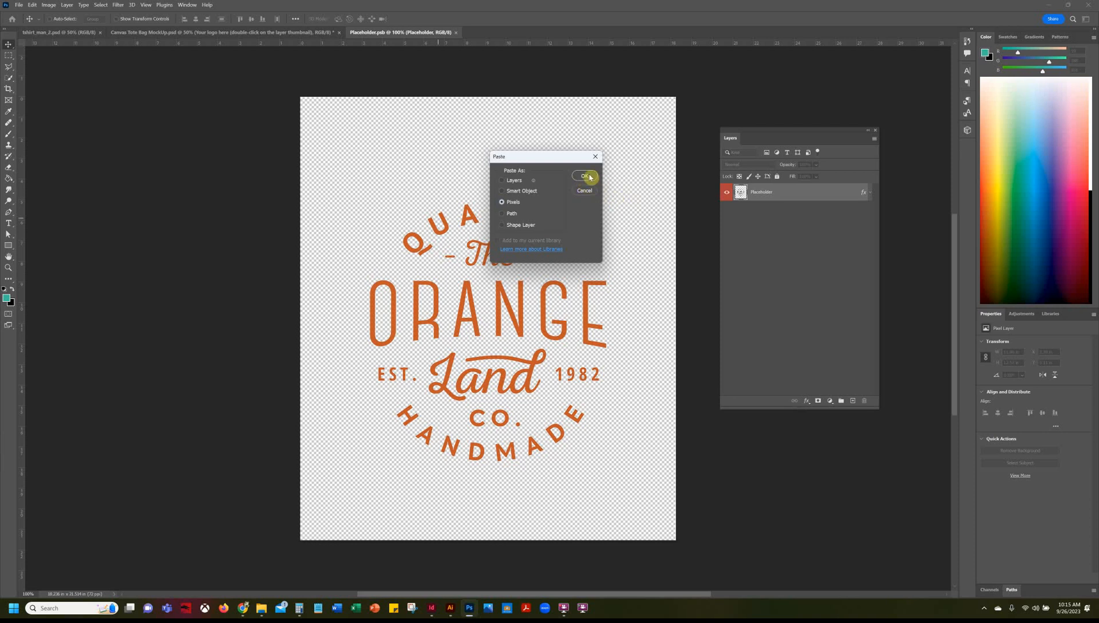
click(584, 176)
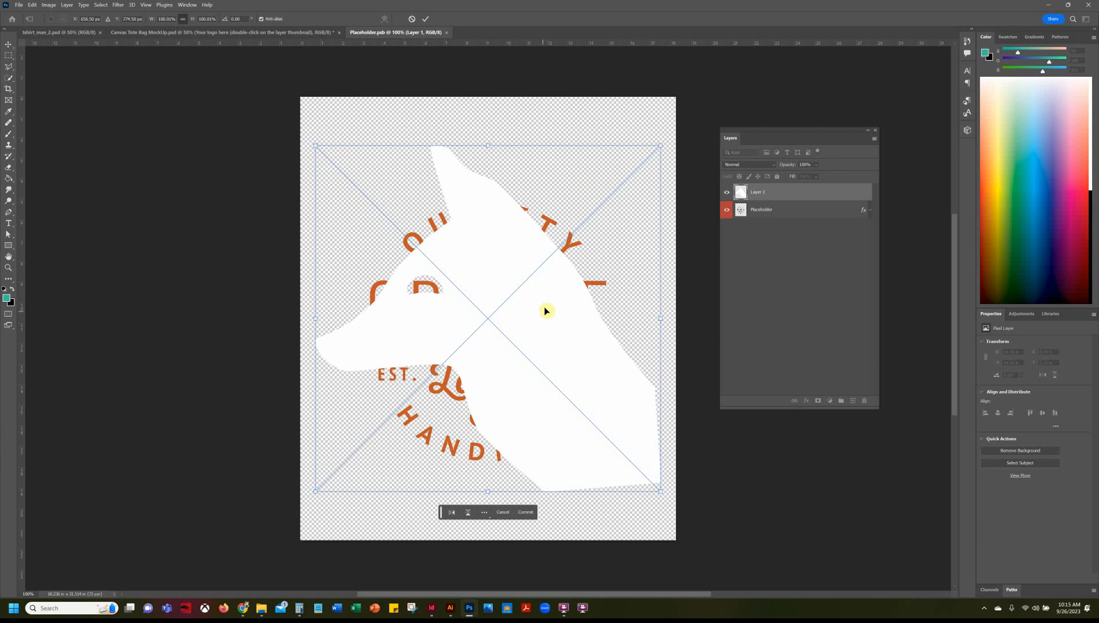
click(425, 19)
drag(501, 291, 491, 275)
- Delete the Placeholder layer with the orange logo and nudge the animal head slightly upward
click(812, 213)
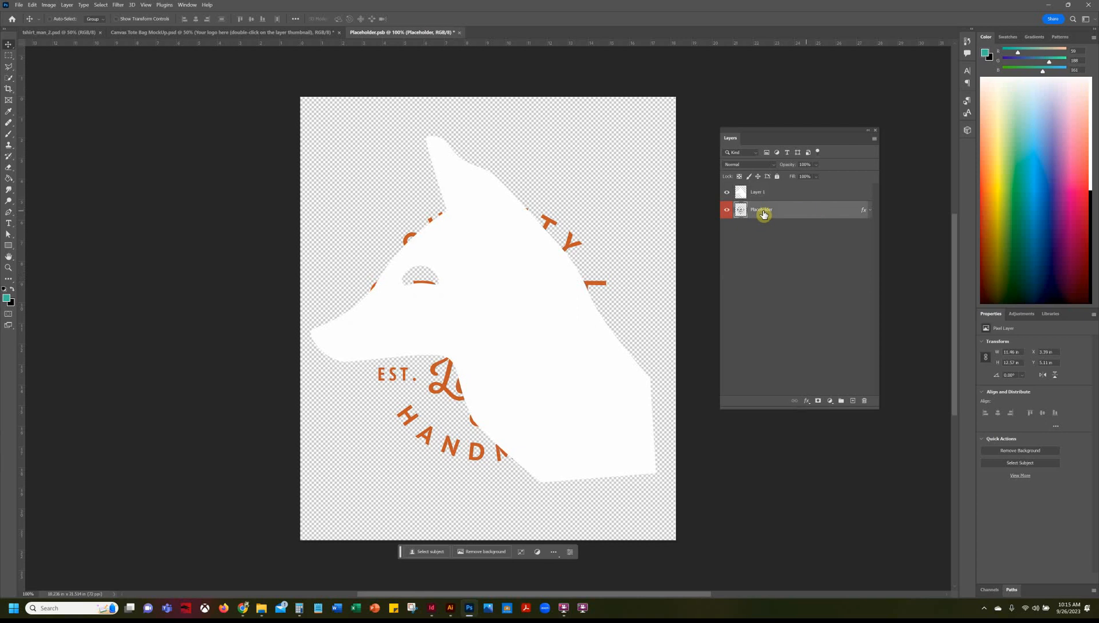
click(864, 401)
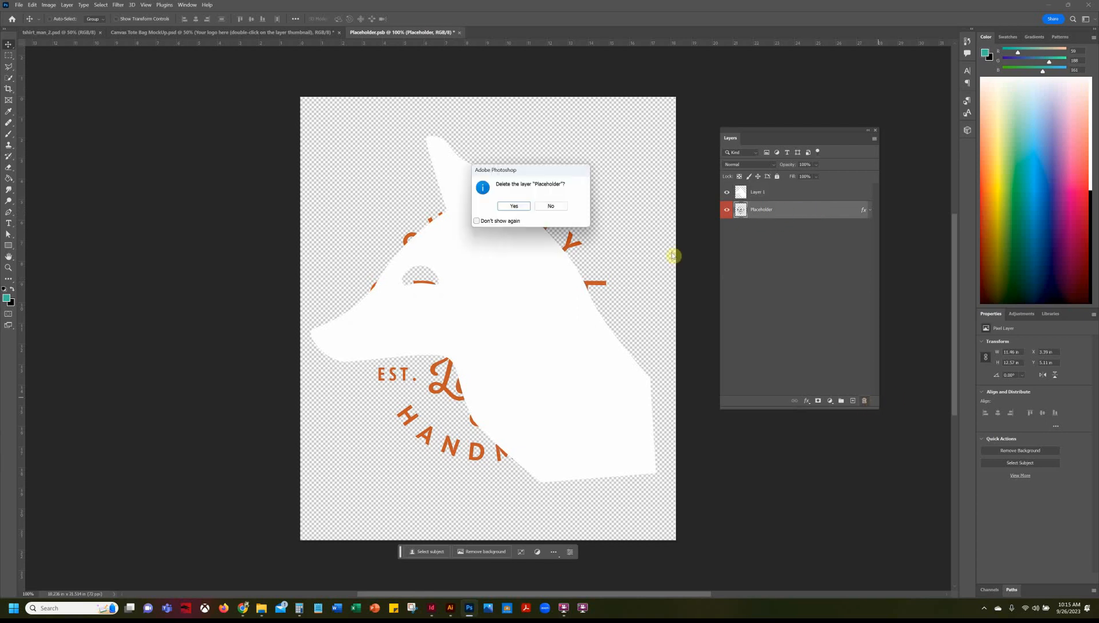
click(511, 206)
drag(540, 348, 540, 341)
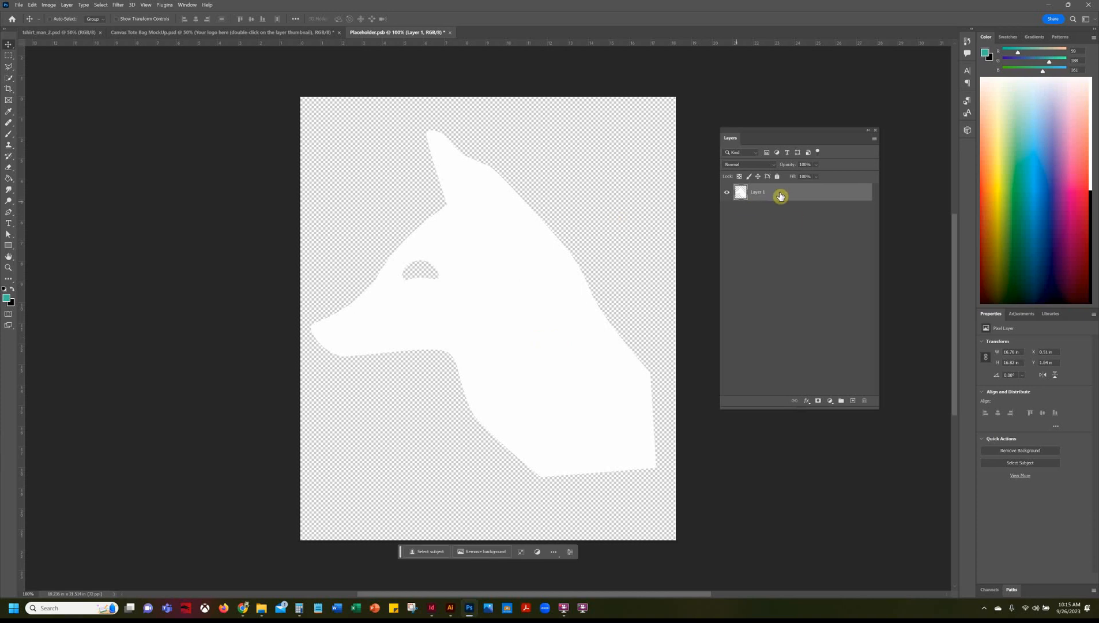
- Apply a Color Overlay in dark purple 3a1361 to the animal head layer
double_click(791, 196)
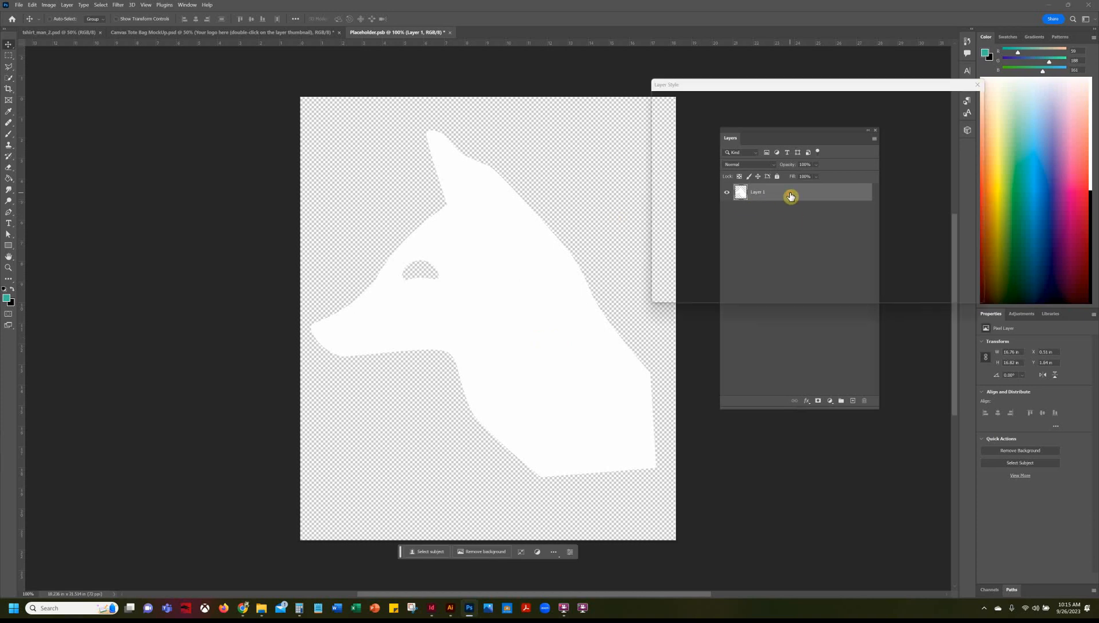
click(686, 214)
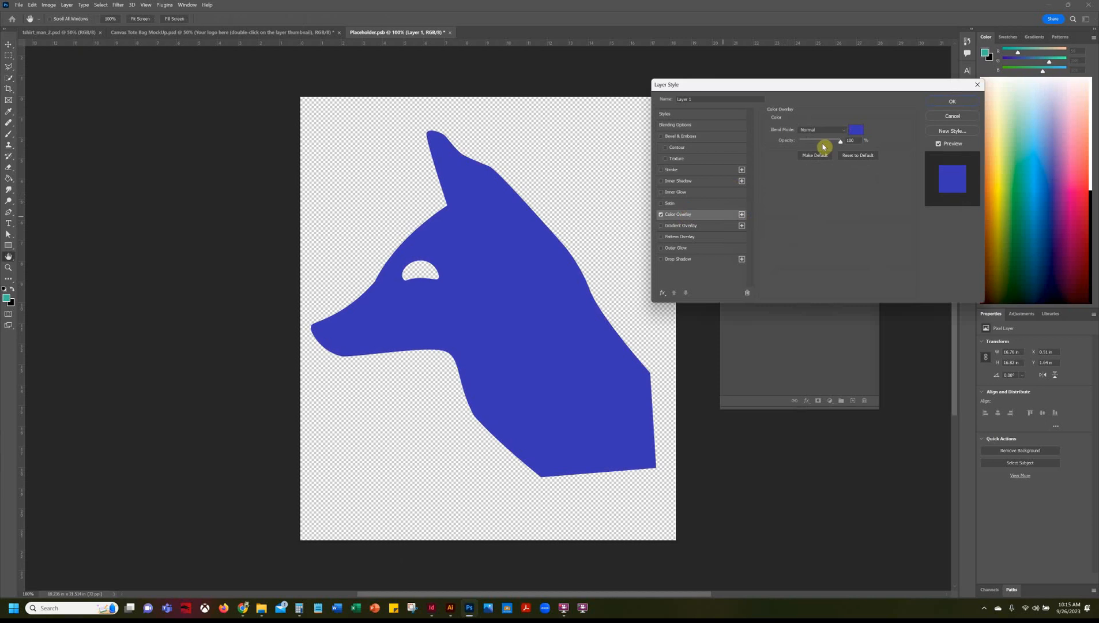
click(857, 134)
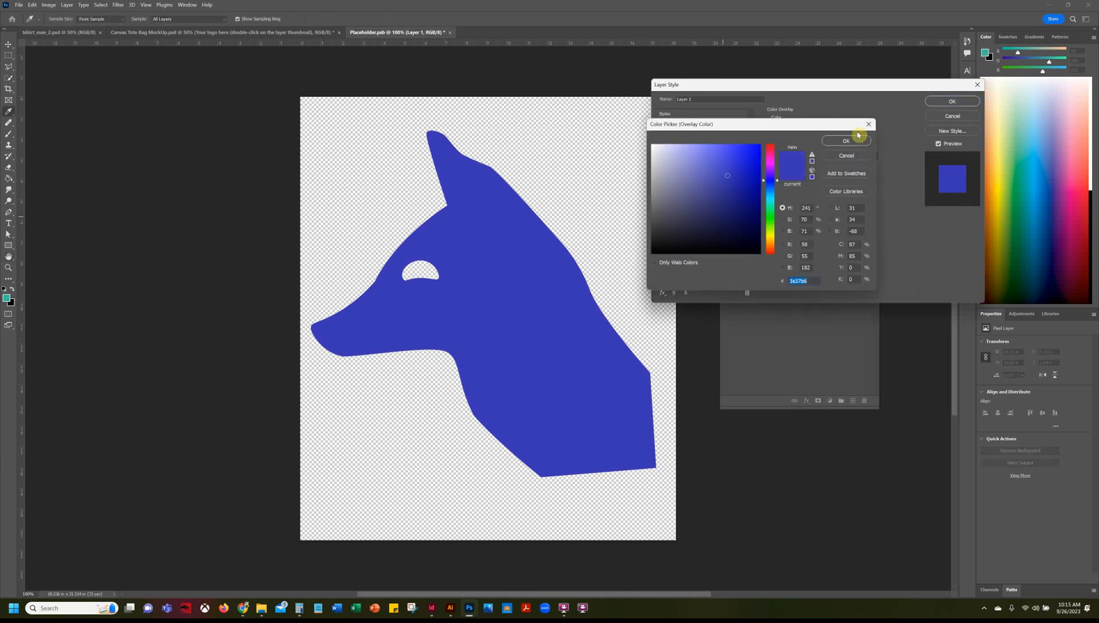
click(750, 210)
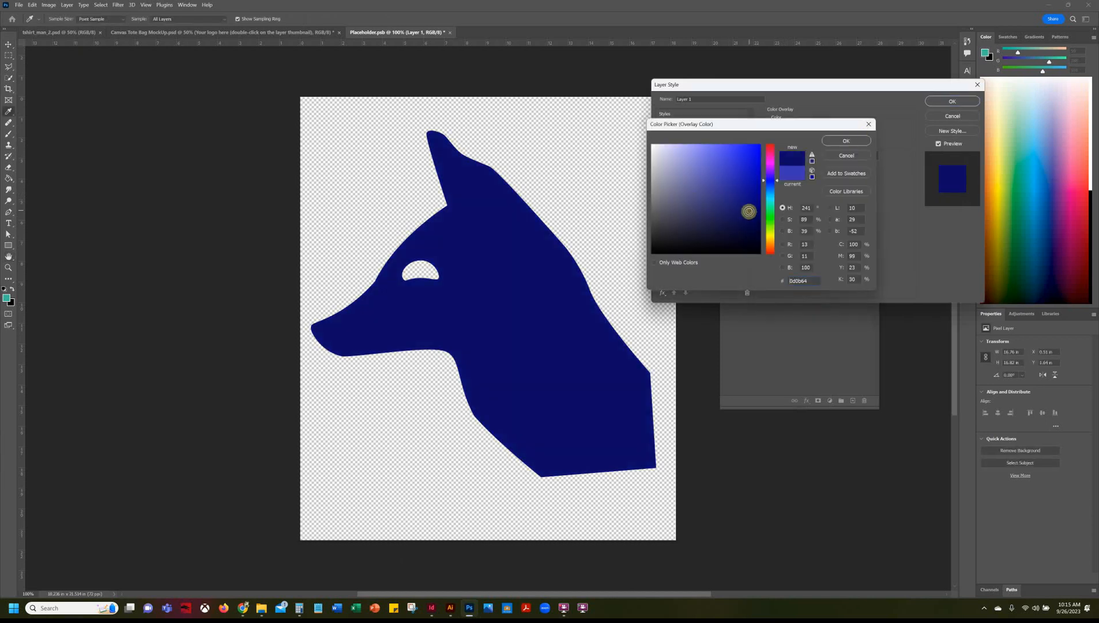
drag(773, 180, 773, 172)
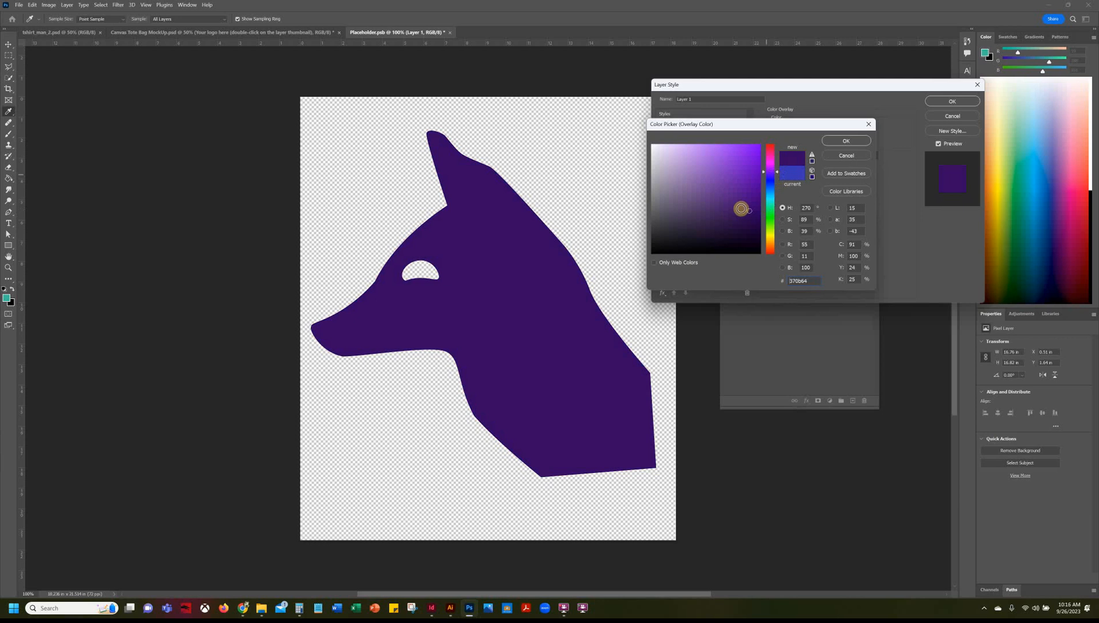
click(739, 212)
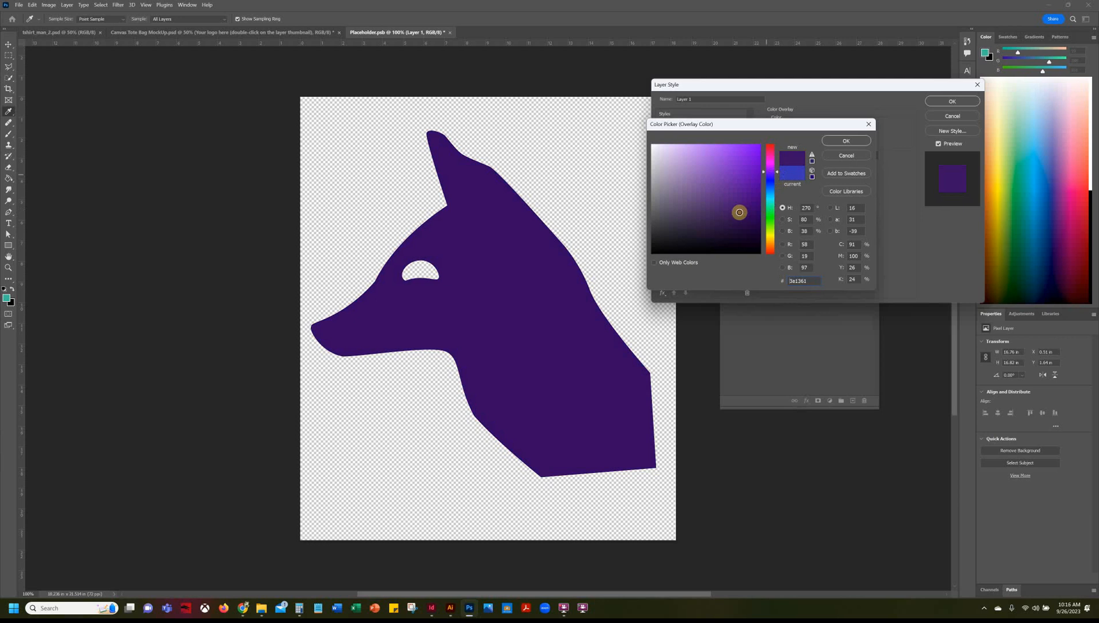
click(847, 141)
click(946, 102)
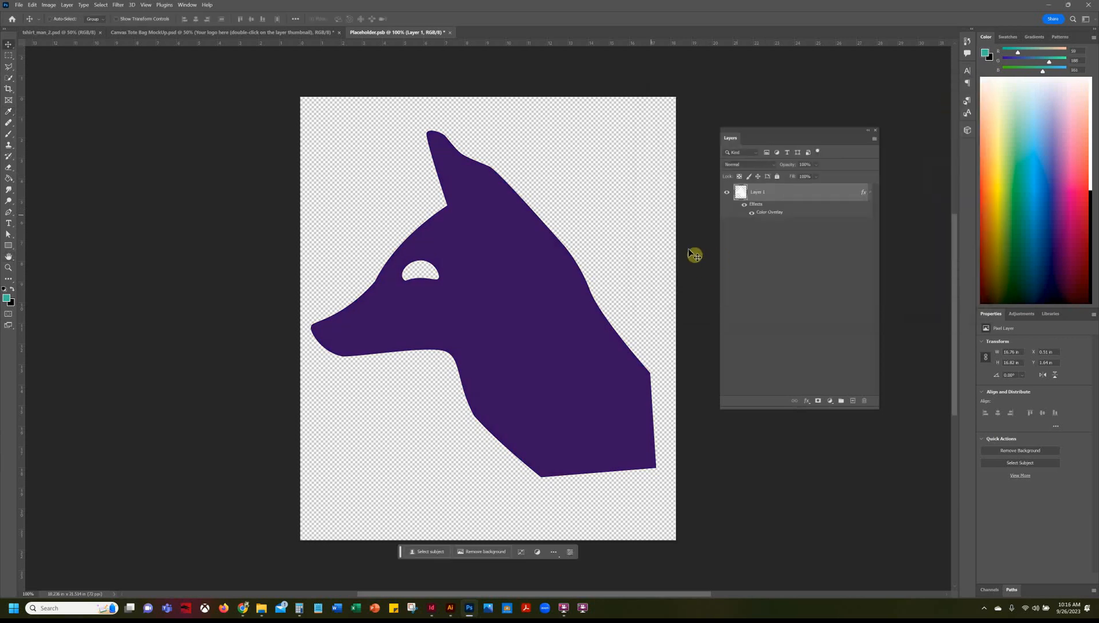
- Save Placeholder.psb and check the purple head on the canvas tote bag mockup
key(ctrl+s)
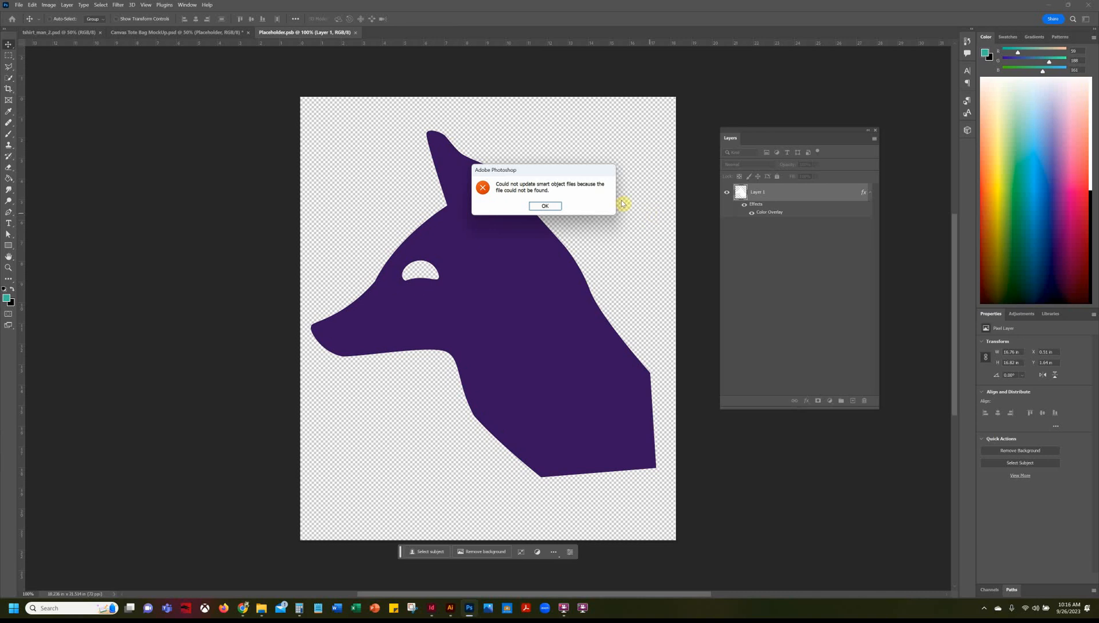
click(545, 206)
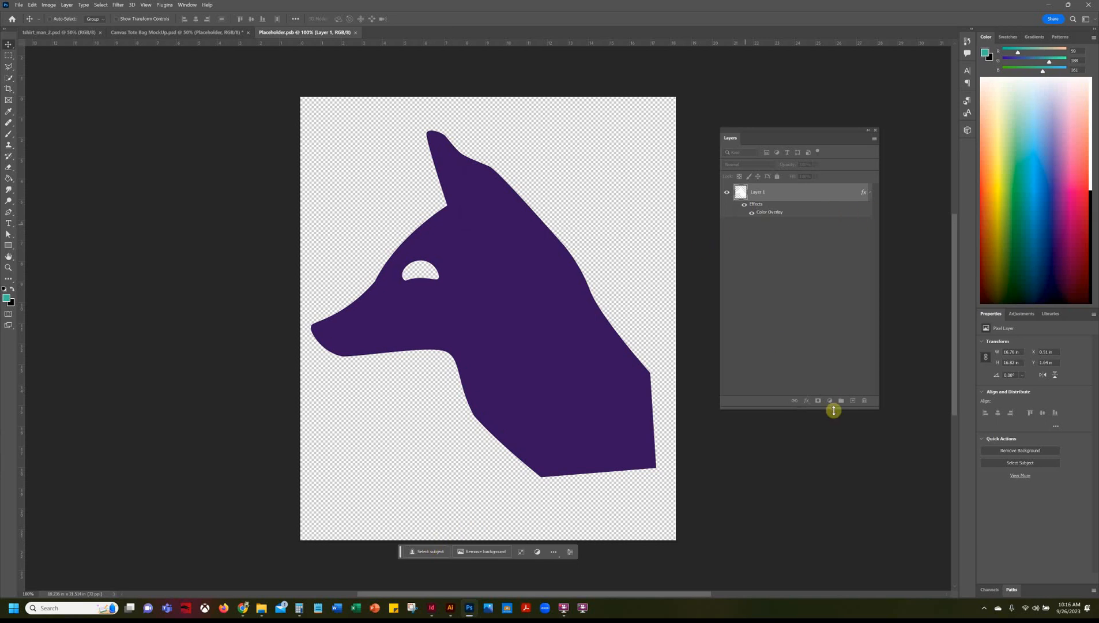
click(871, 193)
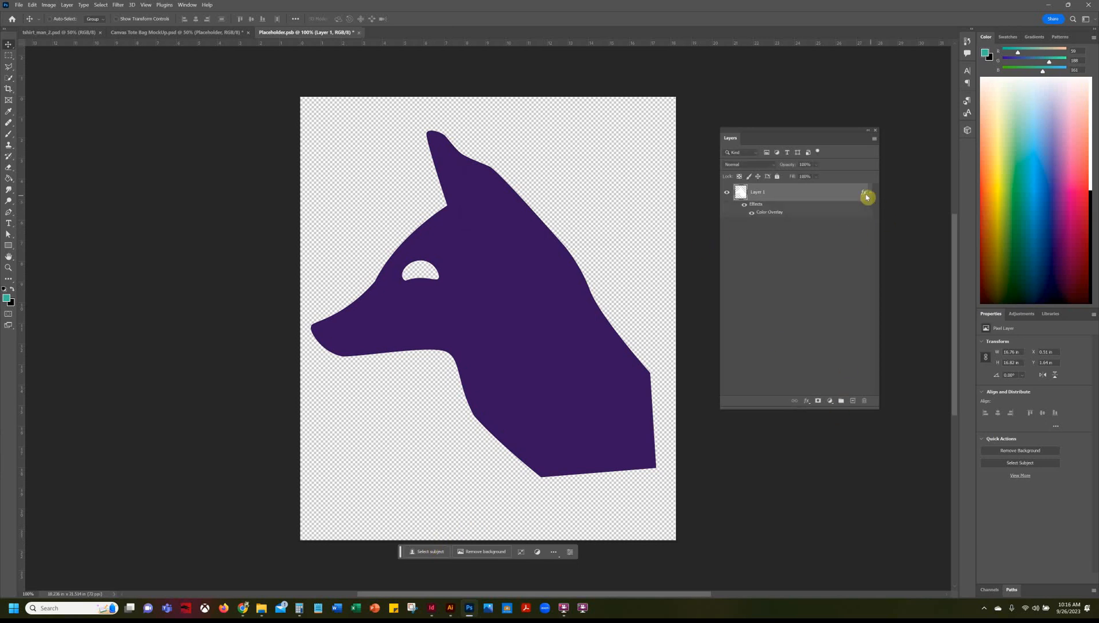
key(ctrl+s)
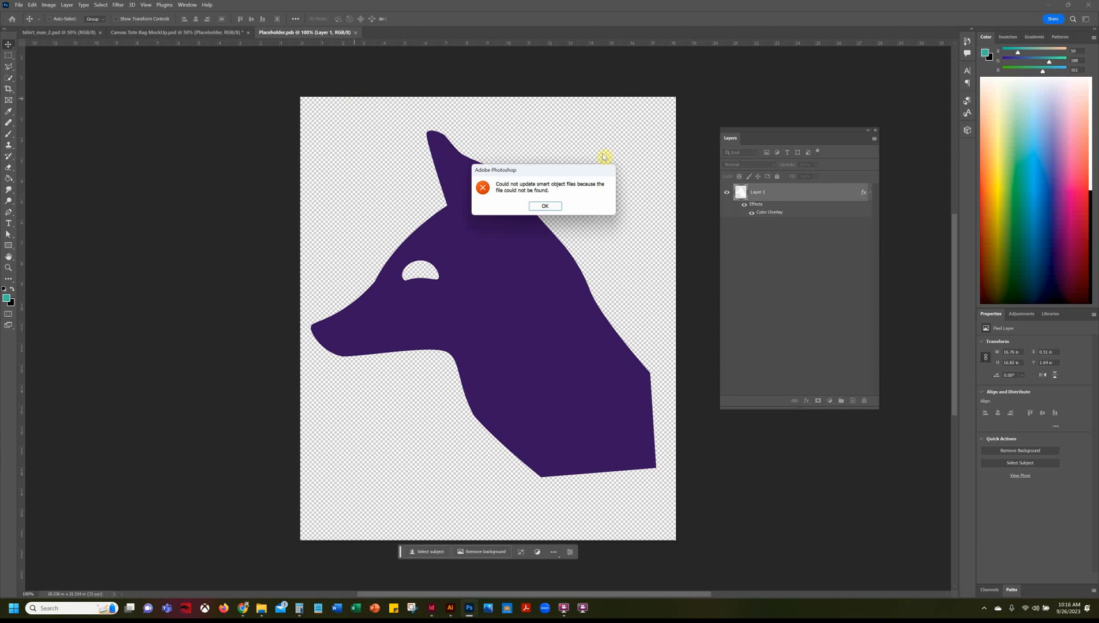
click(545, 206)
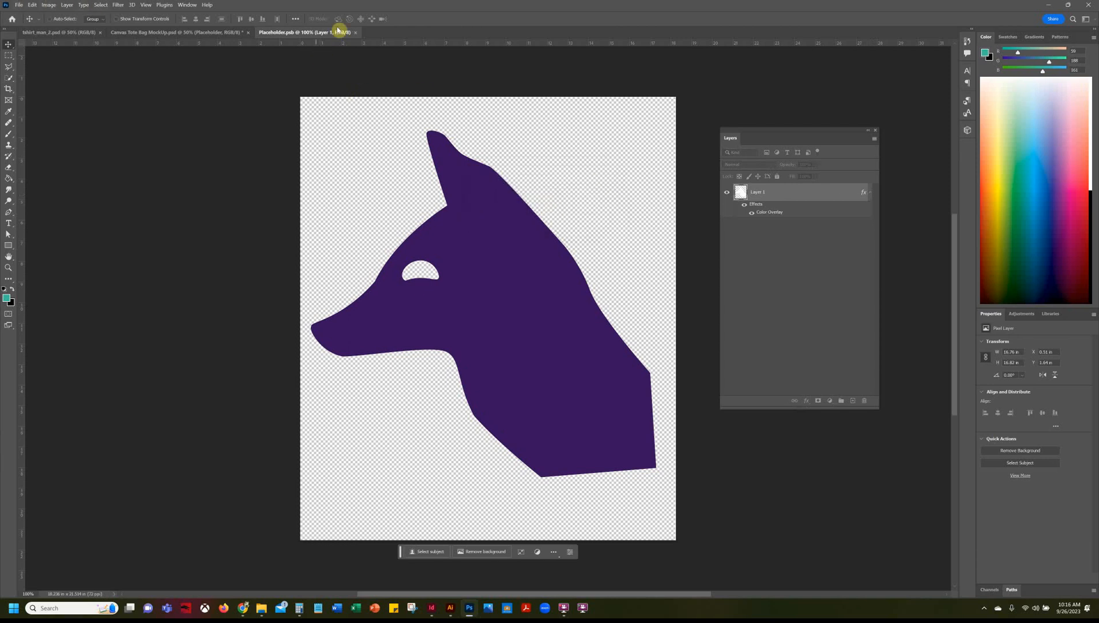
click(210, 33)
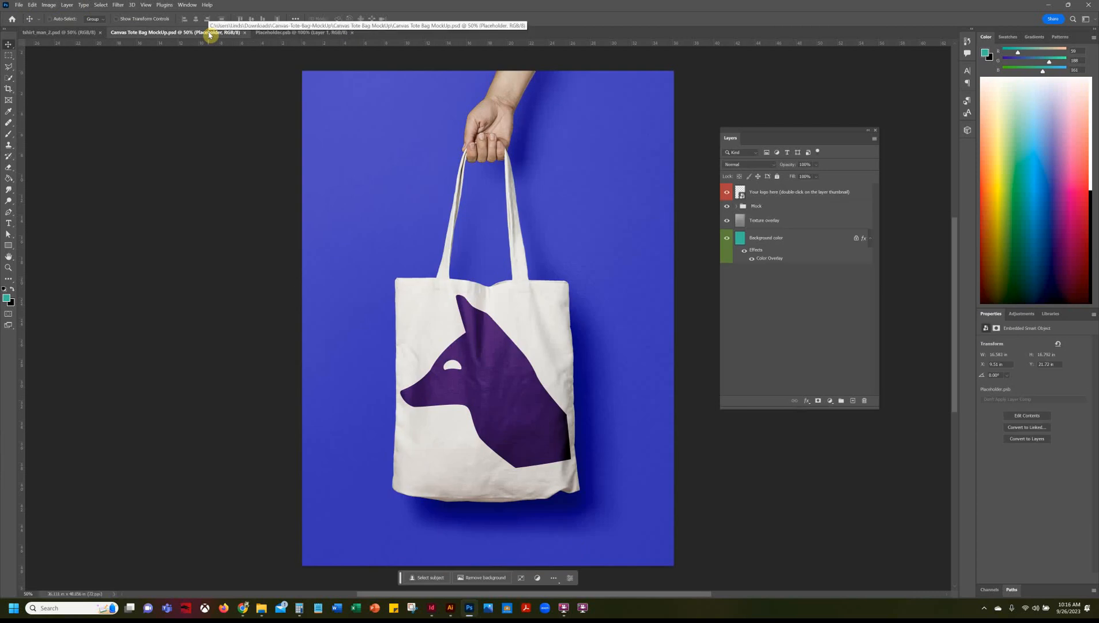
click(303, 32)
click(185, 33)
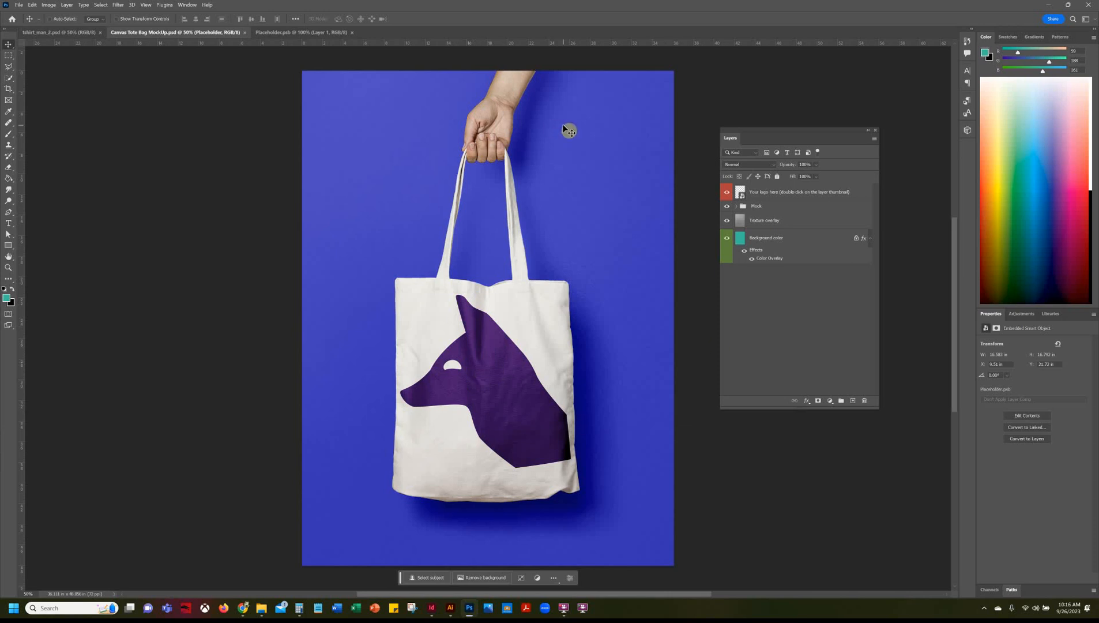
- Shift the animal head in Placeholder.psb toward the canvas's right edge, save it and check the tote bag mockup
click(313, 36)
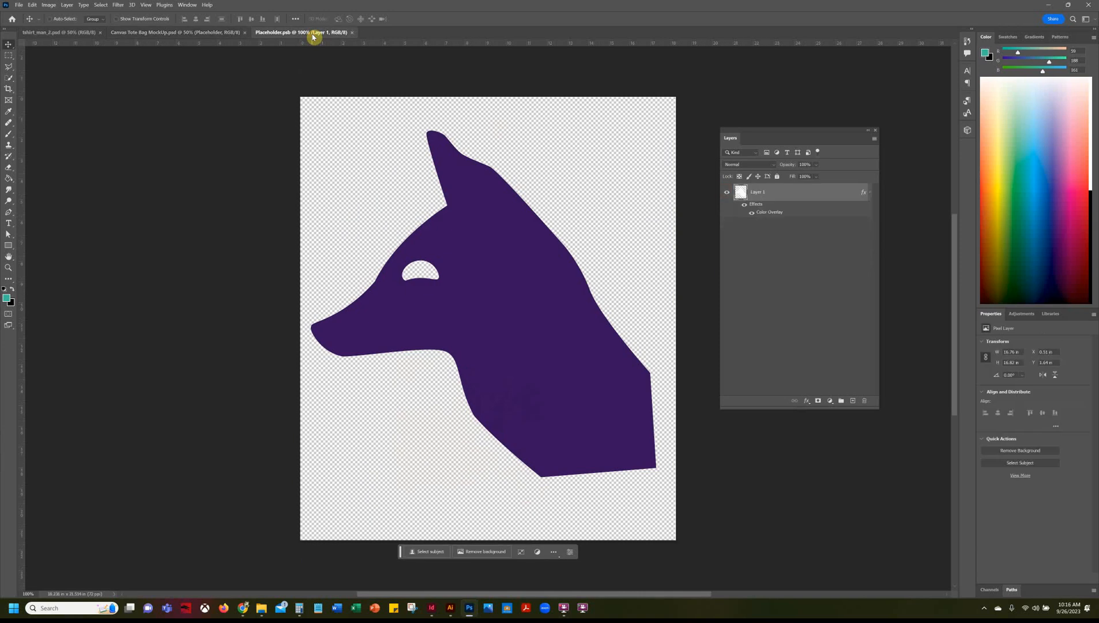
drag(506, 312, 536, 312)
key(ctrl+s)
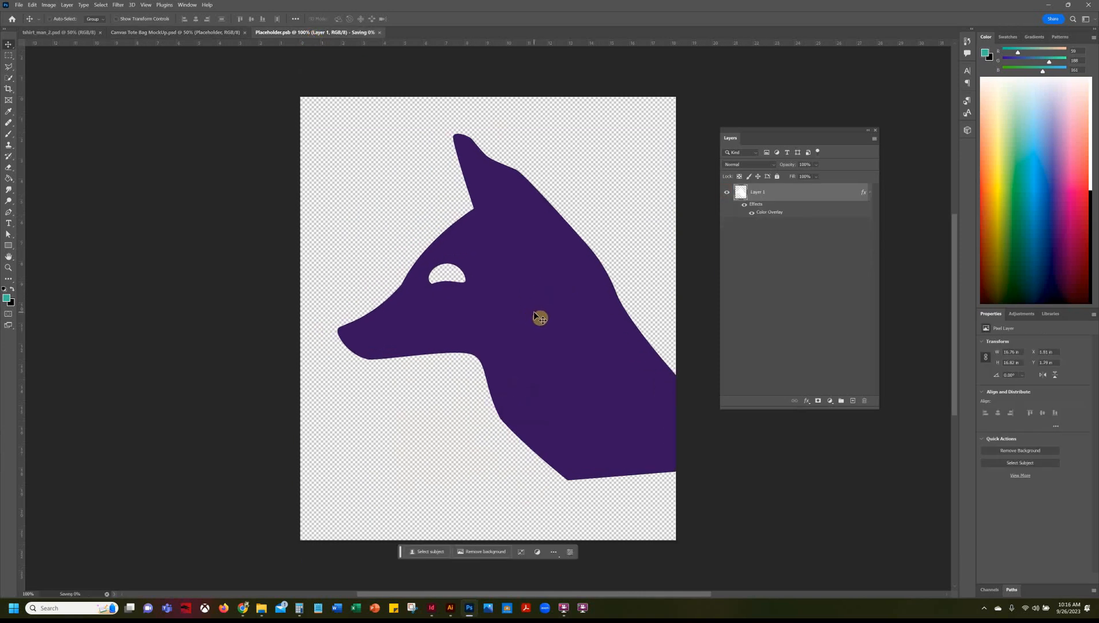
click(541, 207)
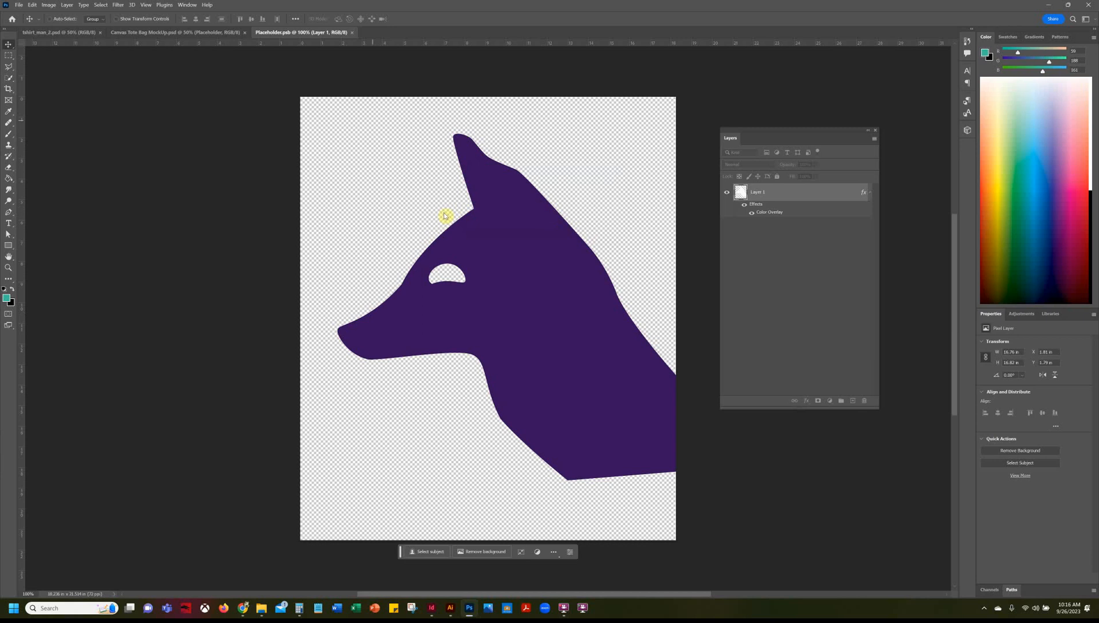
click(171, 33)
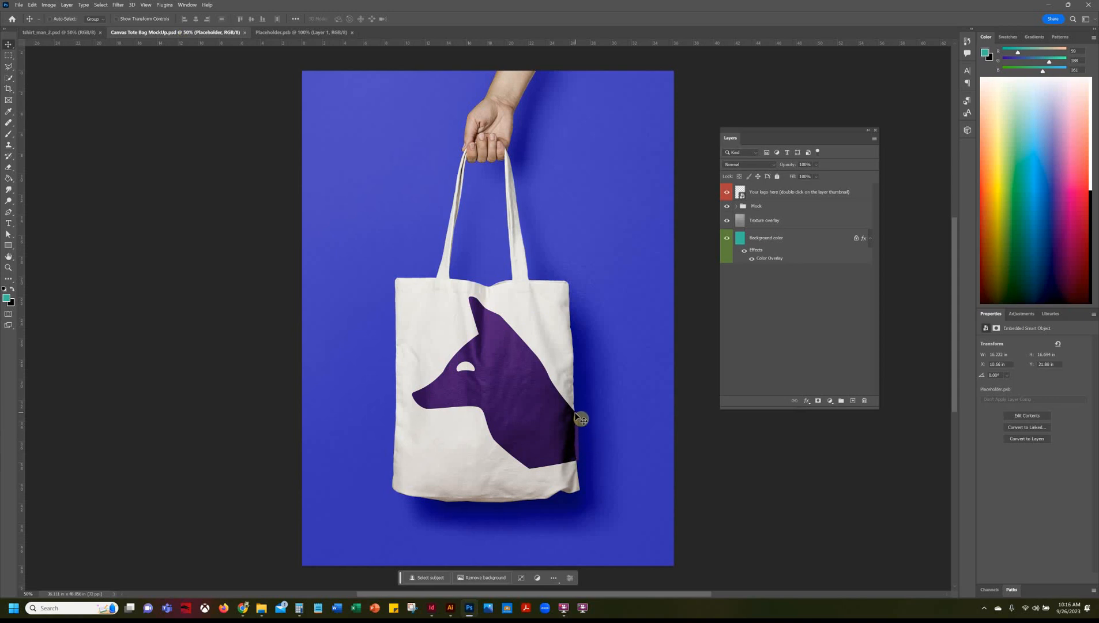
- Move the head slightly back so its neck just touches the canvas edge, and paint the remaining gap in the sampled purple on a new layer
click(300, 32)
drag(674, 414, 642, 404)
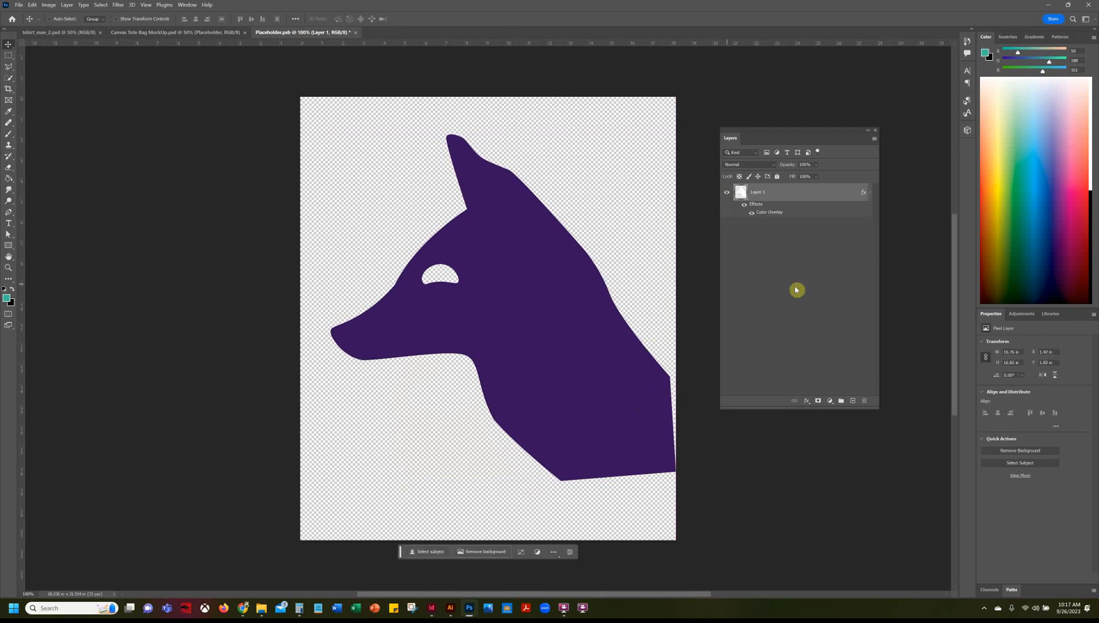
click(853, 401)
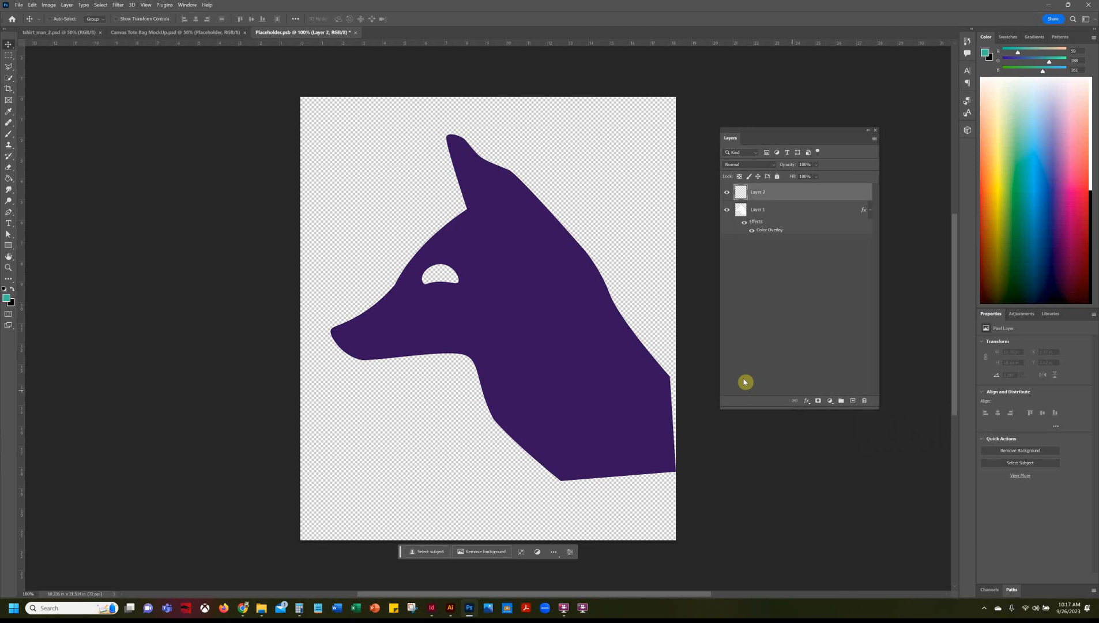
key(i)
click(634, 356)
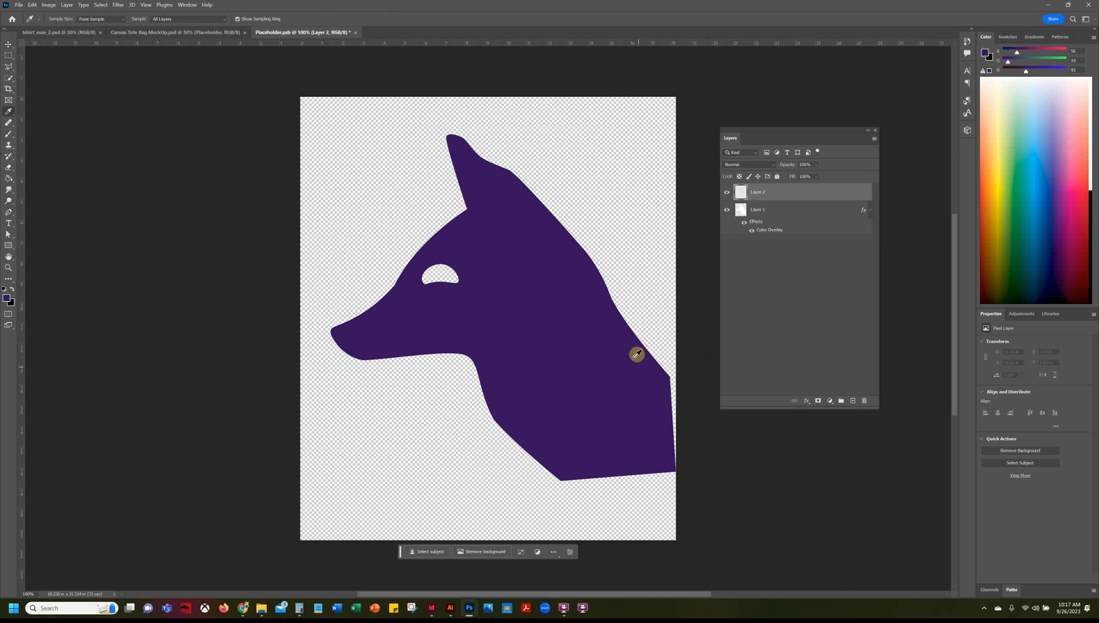
key(b)
drag(671, 381, 671, 458)
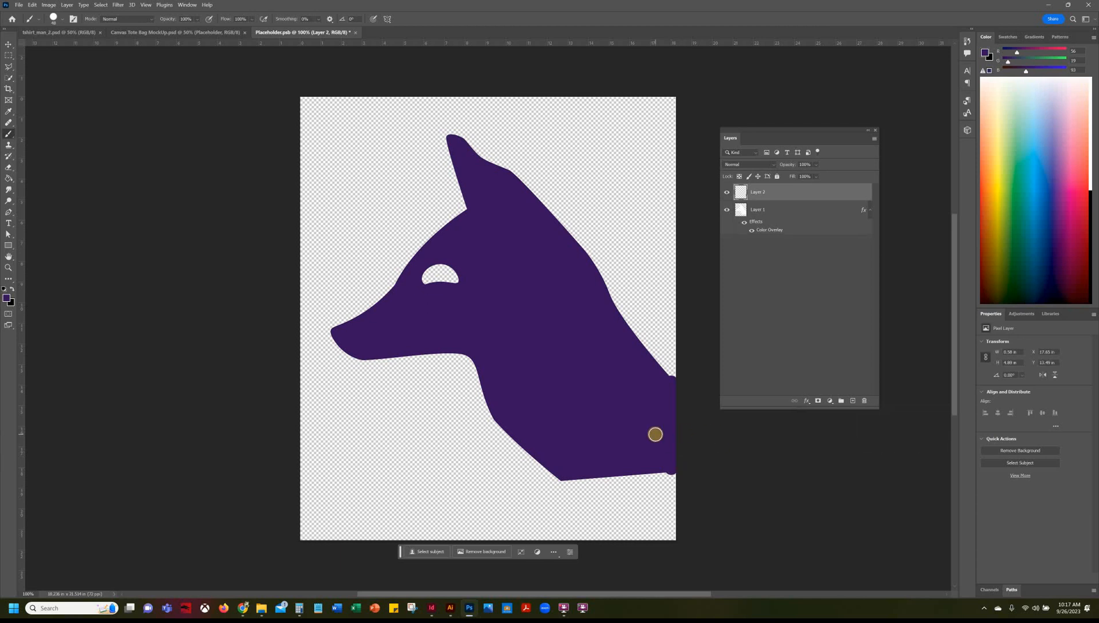
- Trim the purple paint that spills past the neck's upper and lower outline using a polygonal lasso selection, and deselect
key(l)
click(658, 474)
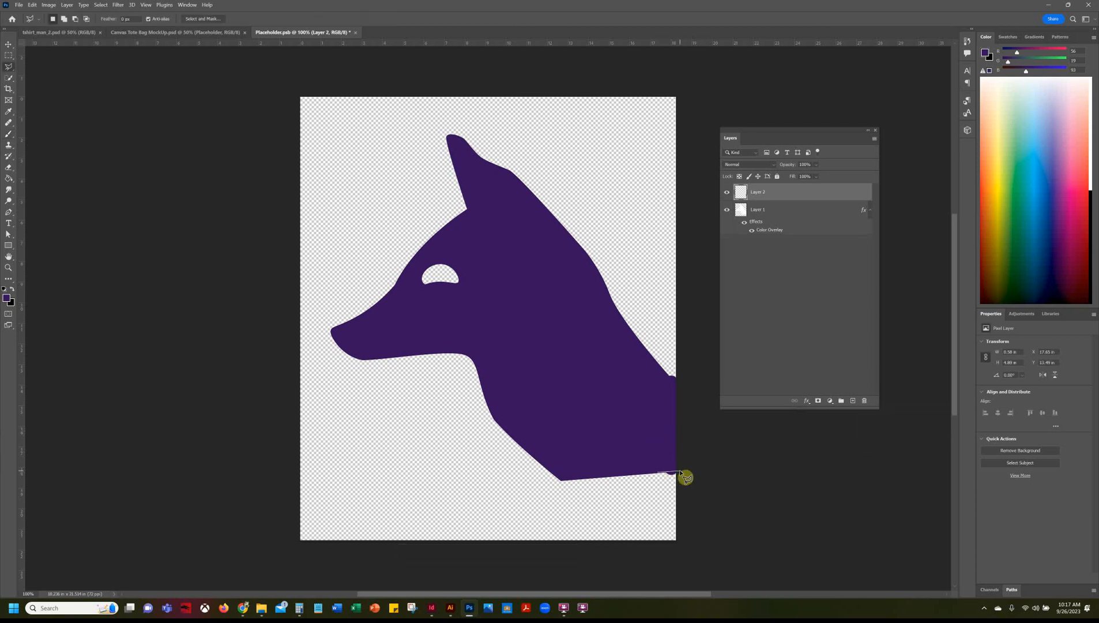
click(681, 472)
click(683, 385)
click(669, 376)
click(669, 366)
click(688, 366)
click(691, 461)
click(550, 487)
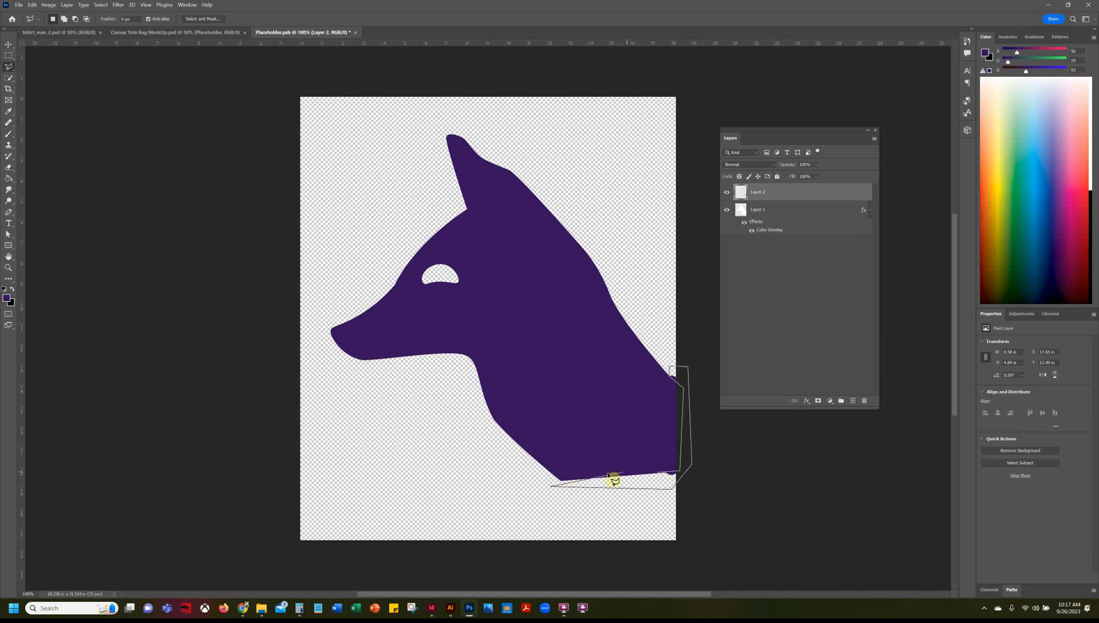
click(659, 474)
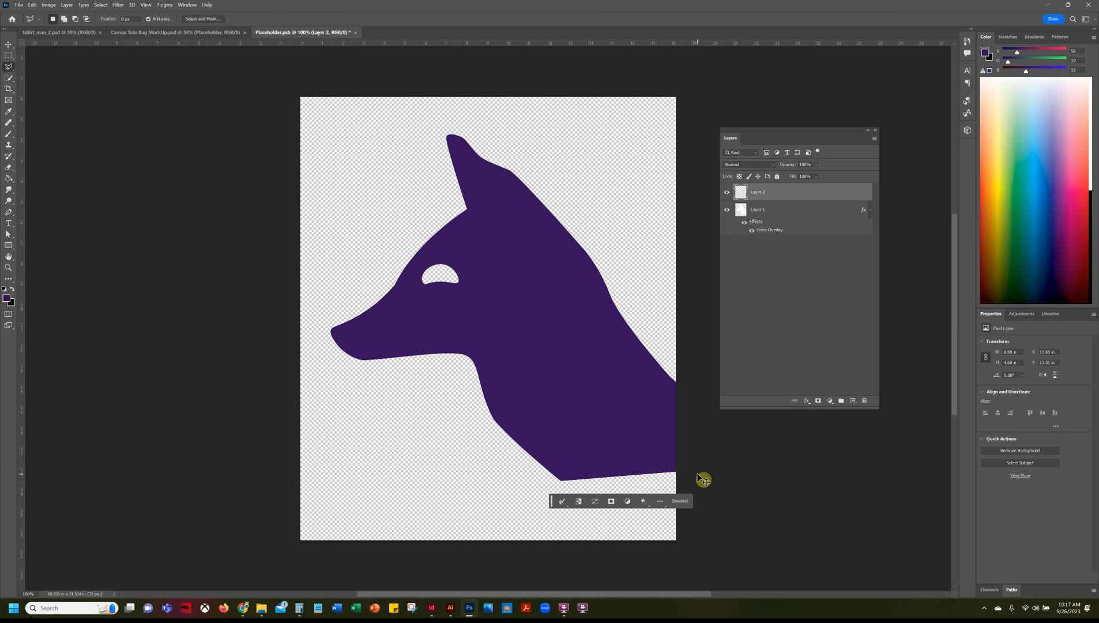
key(ctrl+d)
- Save Placeholder.psb, check the design on the canvas tote bag mockup, and close Placeholder.psb
key(ctrl+s)
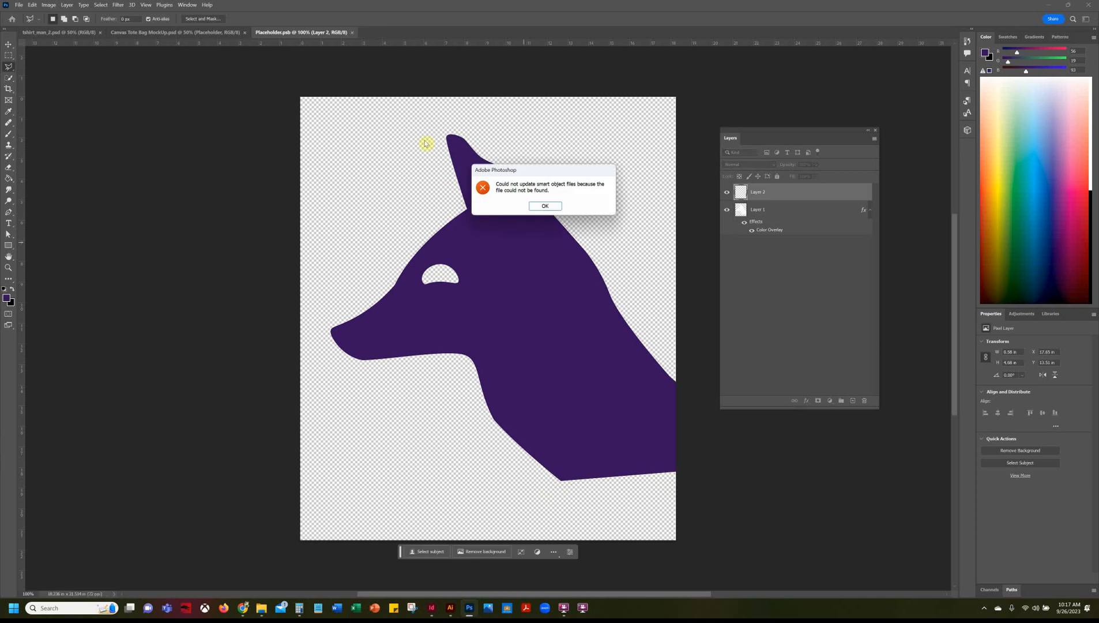
click(545, 207)
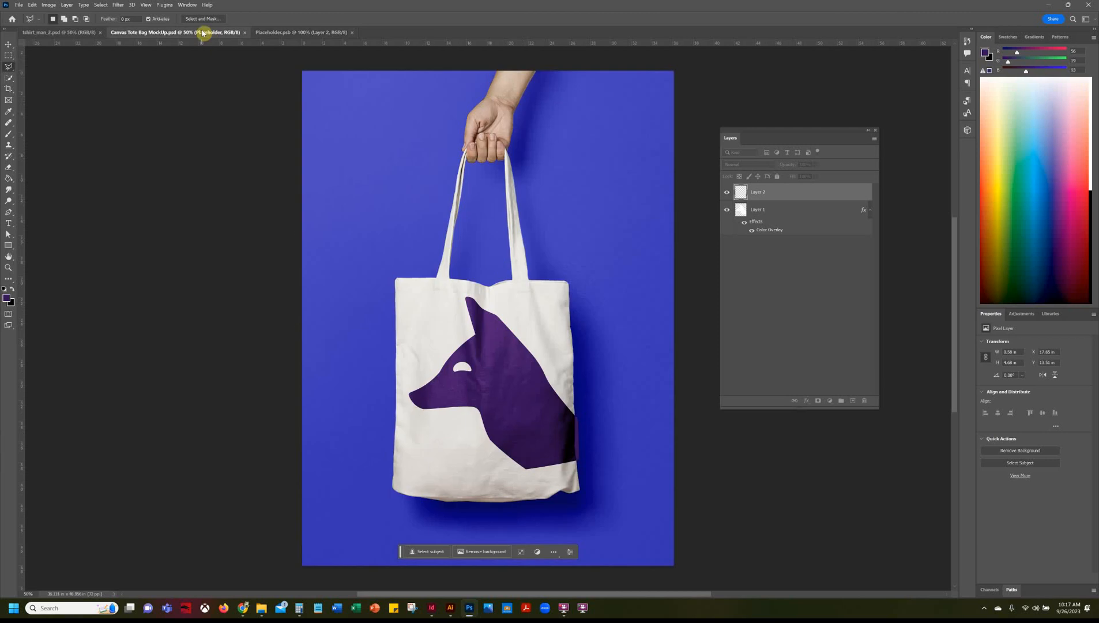
click(203, 33)
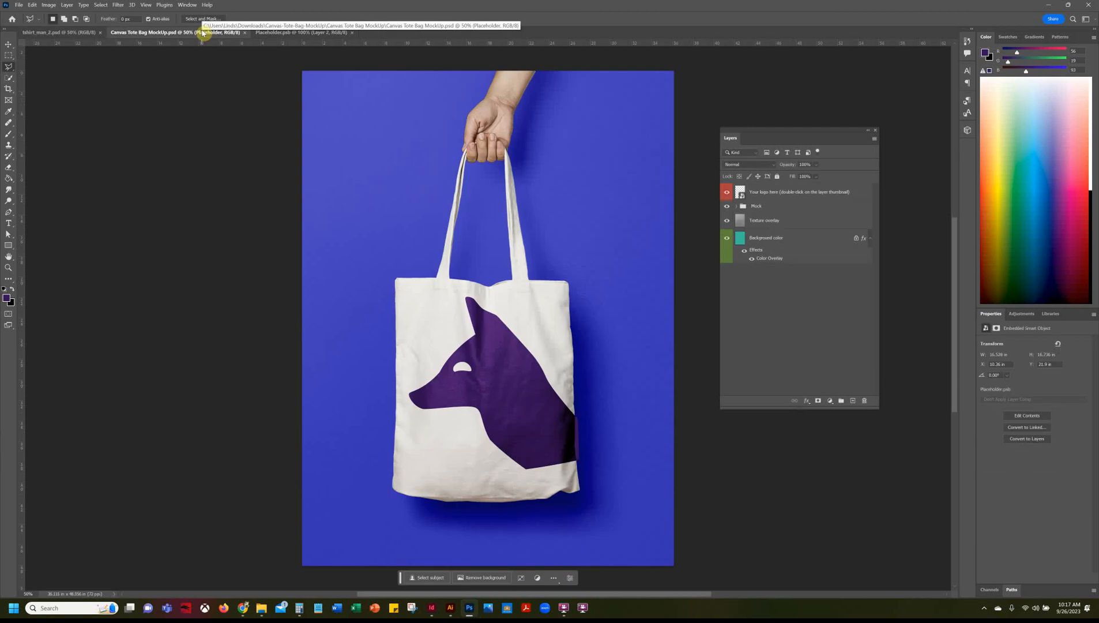
click(321, 33)
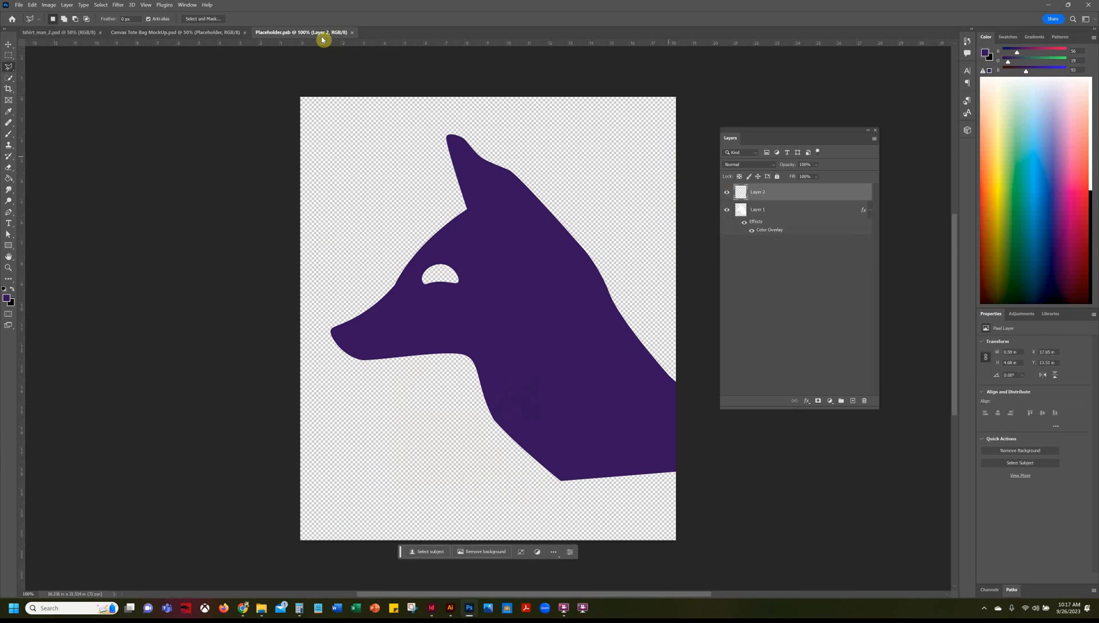
click(352, 32)
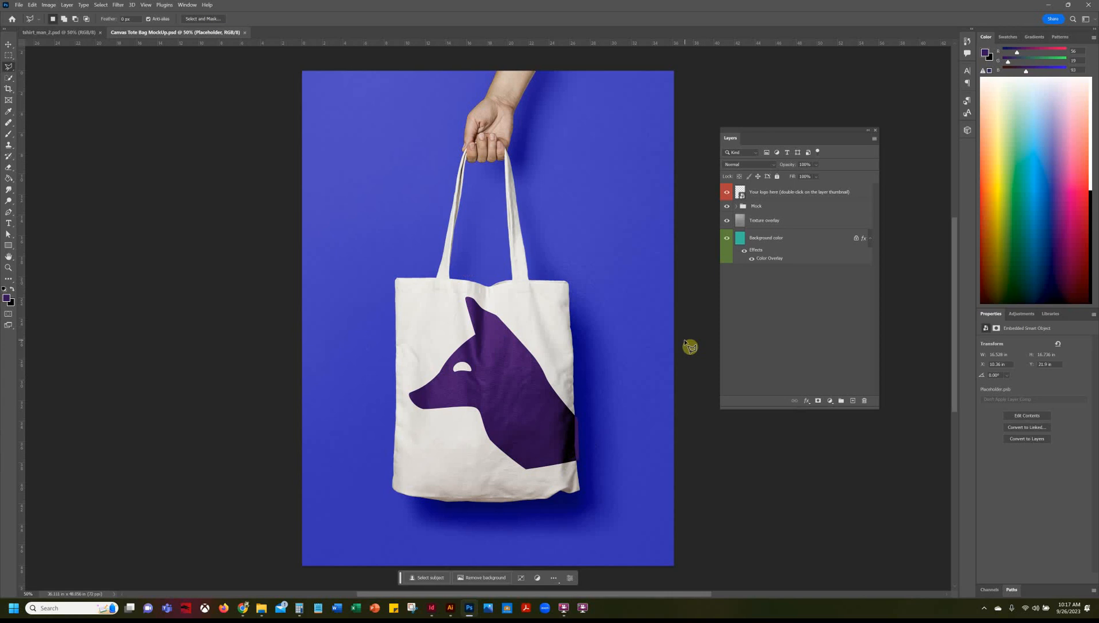
- Check which file types Save As offers for the canvas tote bag mockup
click(20, 5)
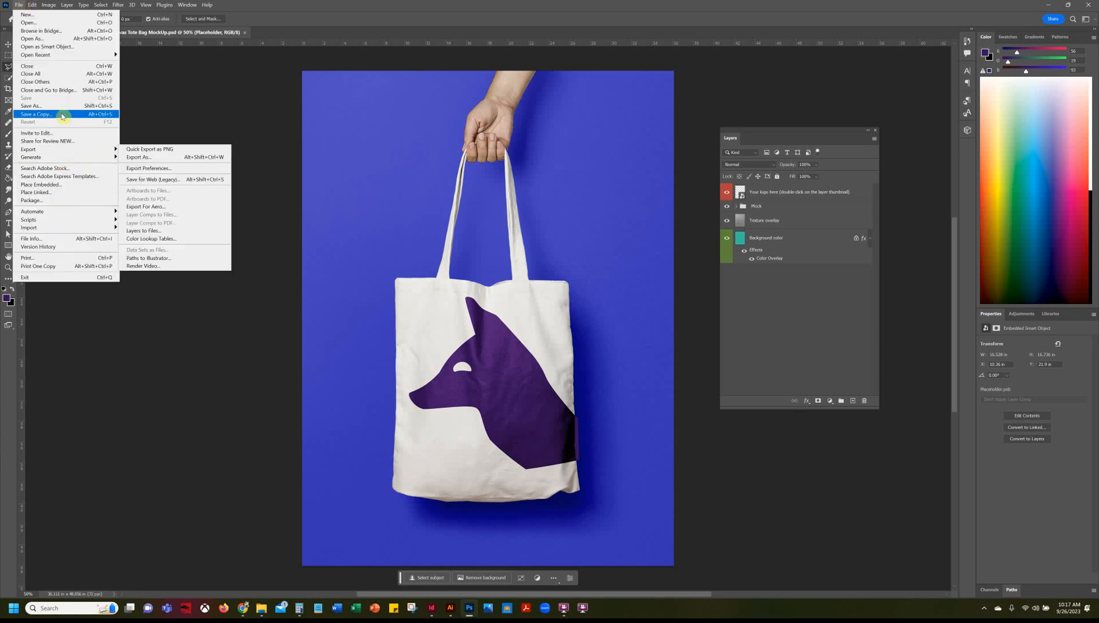
mouse_move(62, 148)
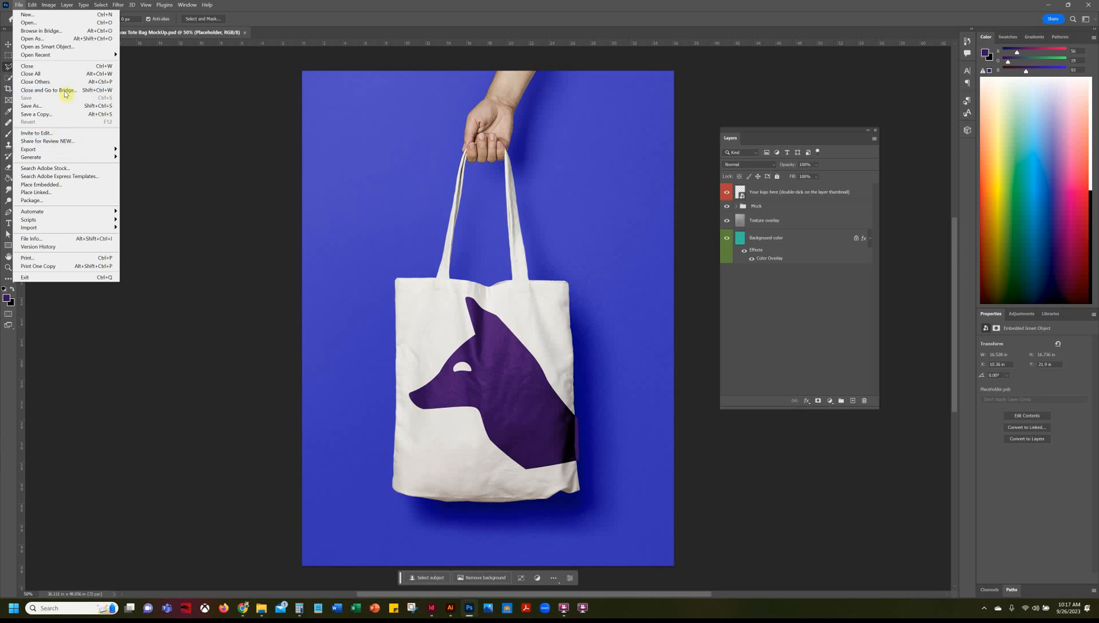
click(64, 114)
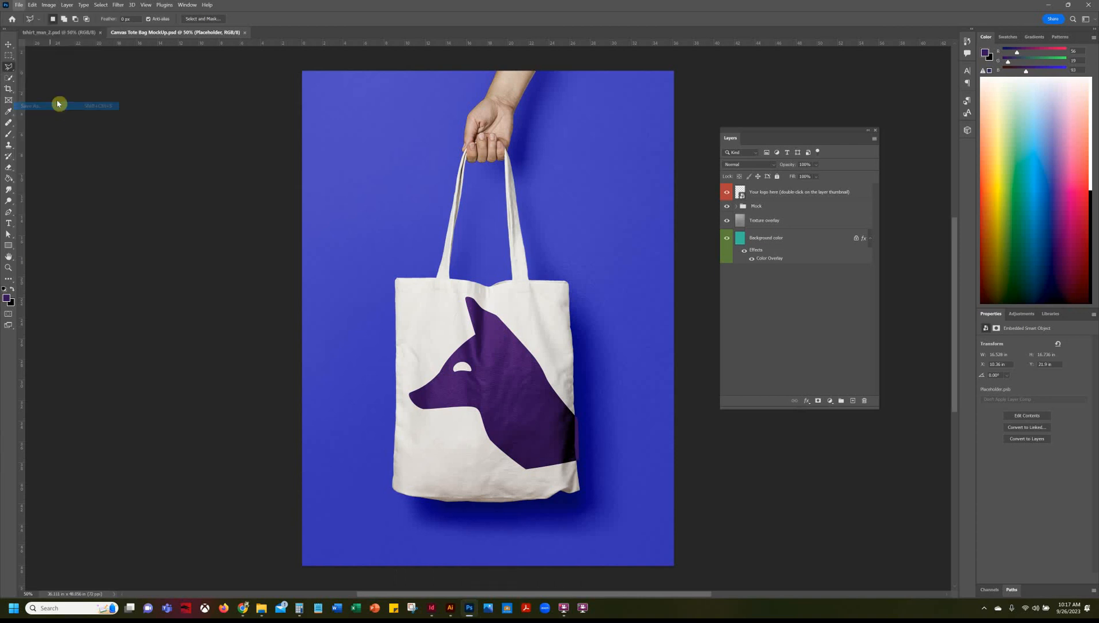
click(117, 393)
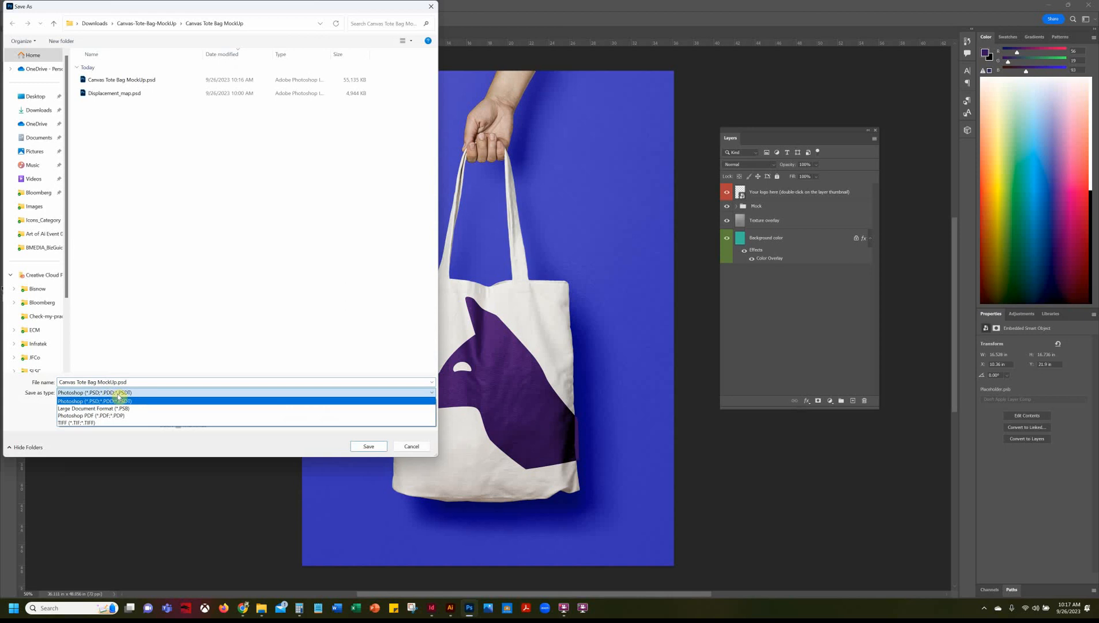
click(144, 399)
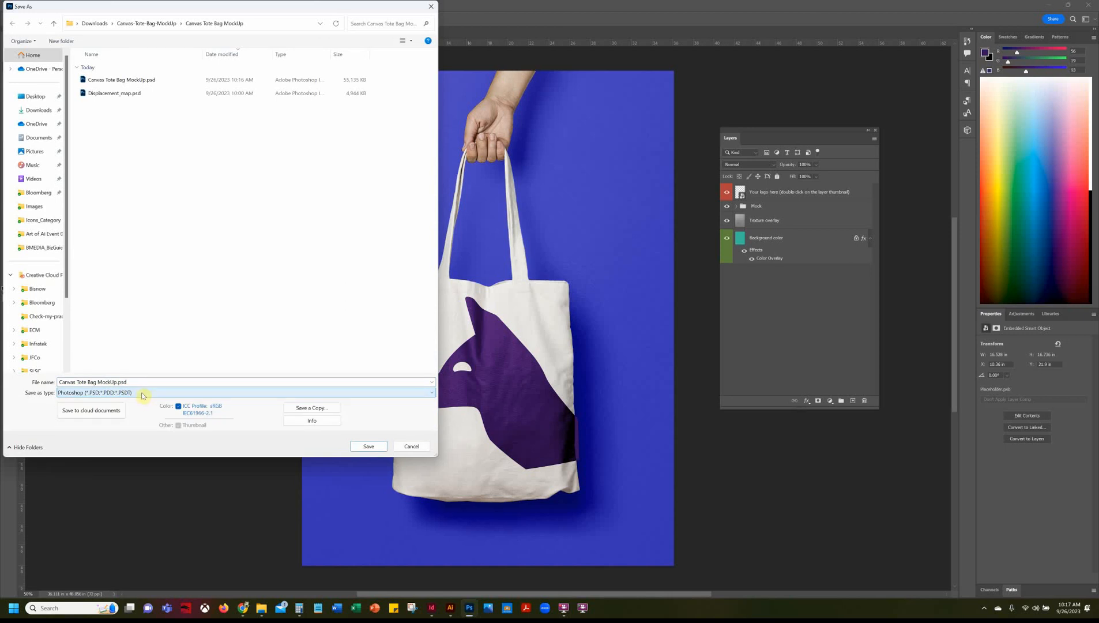
click(369, 446)
- Try saving a copy of the canvas tote bag mockup in JPEG format
click(19, 5)
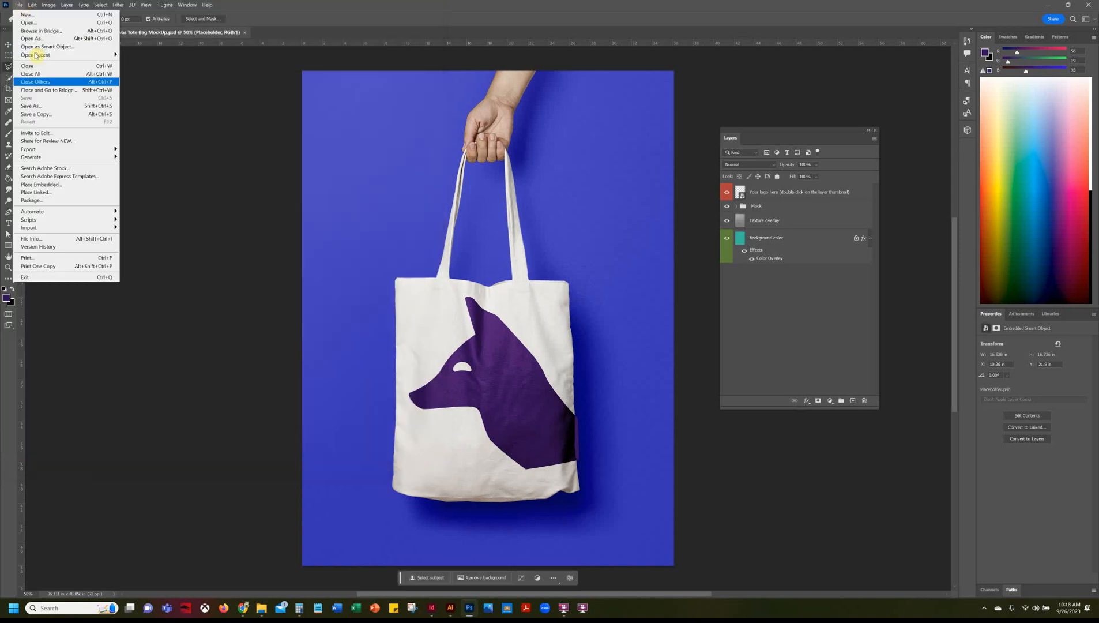
click(41, 114)
click(107, 393)
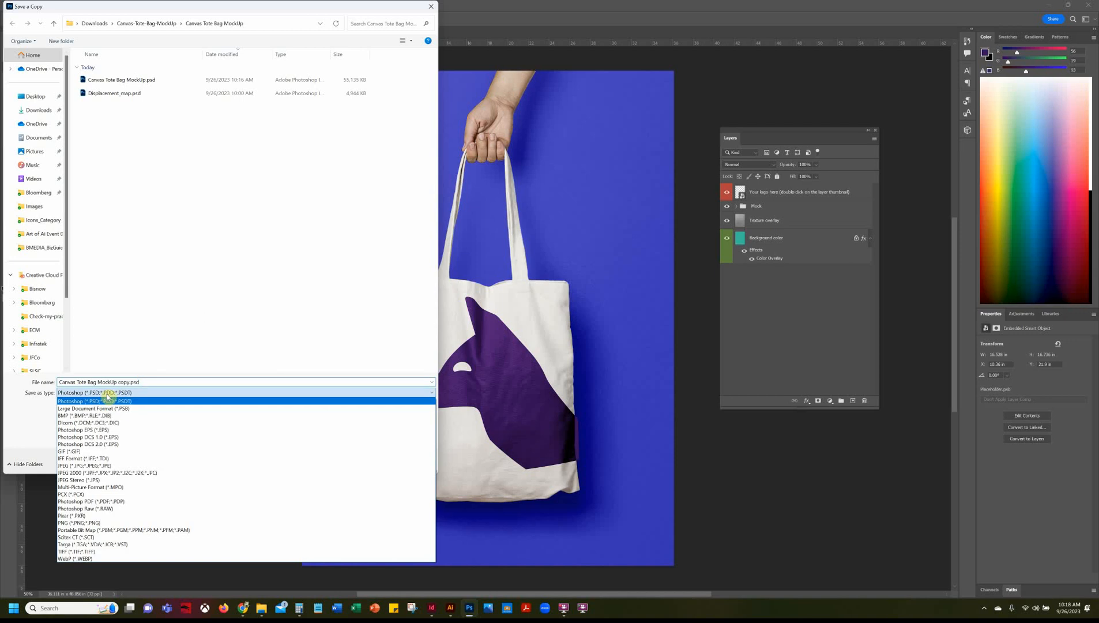
click(92, 465)
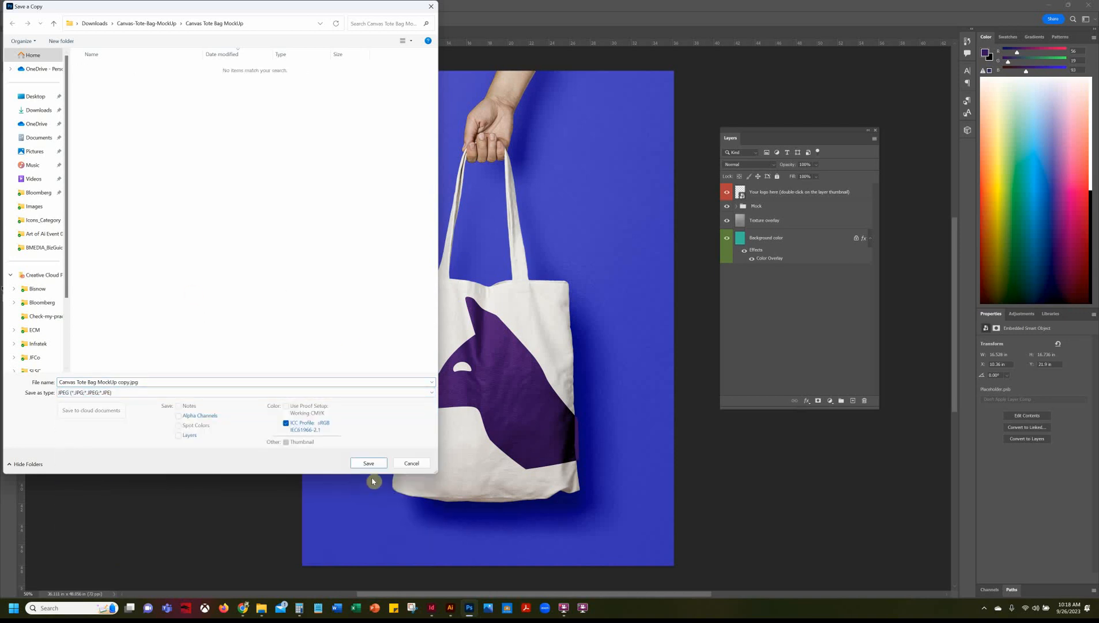
click(411, 464)
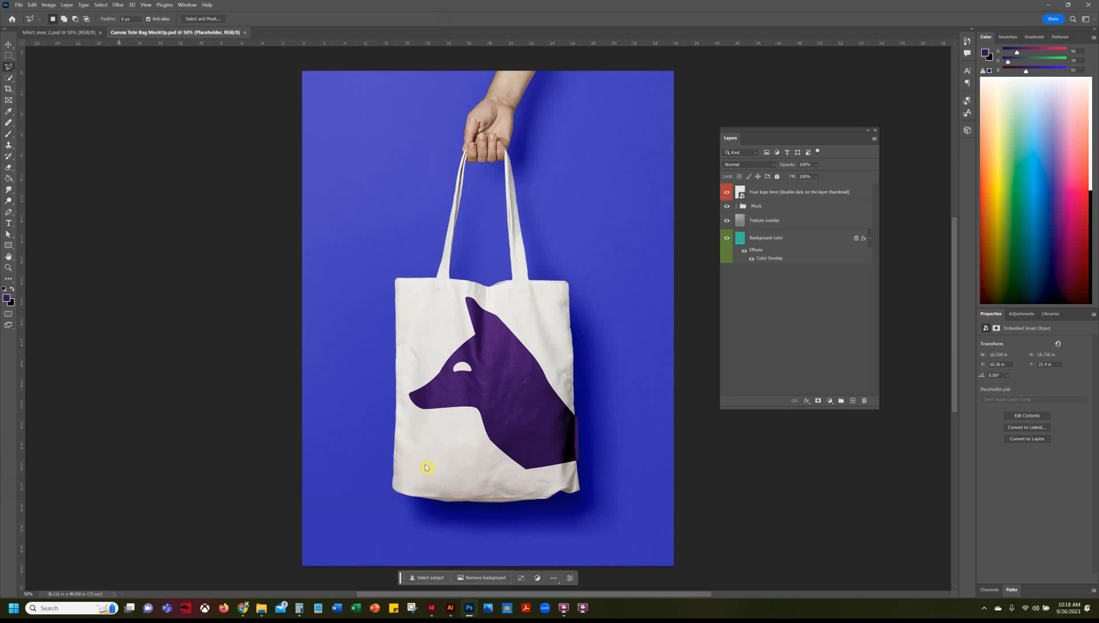
- Look over the export options available for the canvas tote bag mockup
click(20, 4)
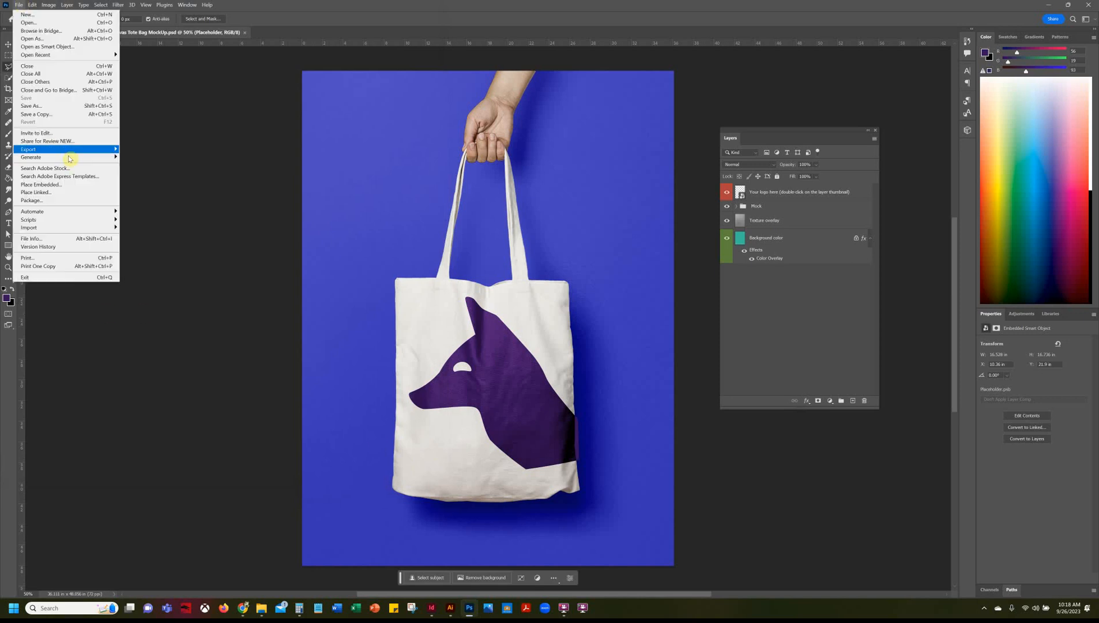
mouse_move(70, 149)
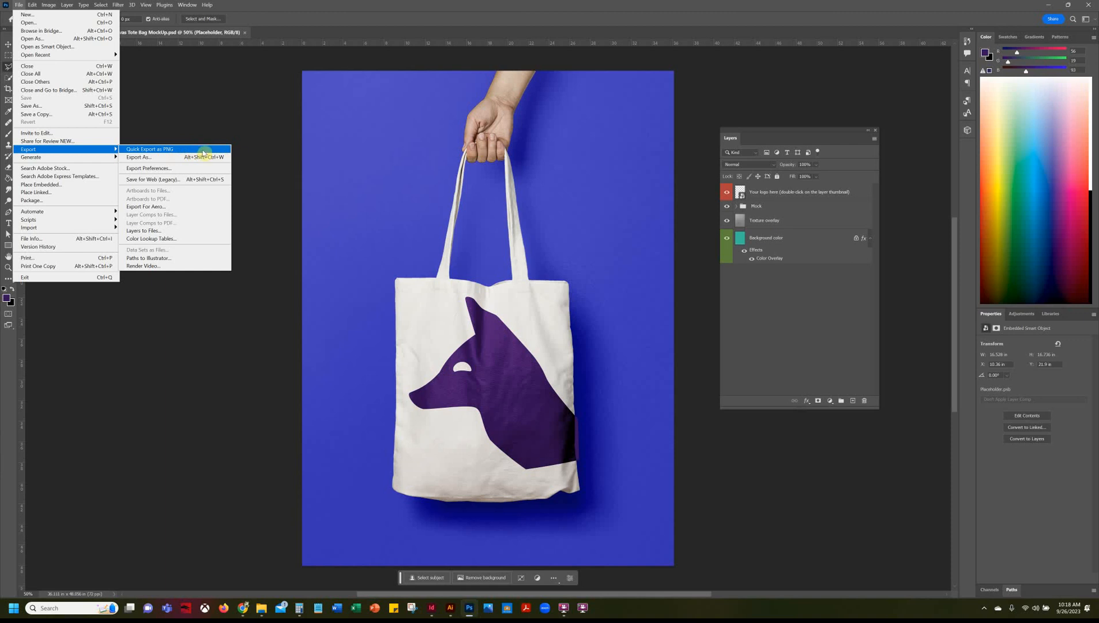
click(255, 157)
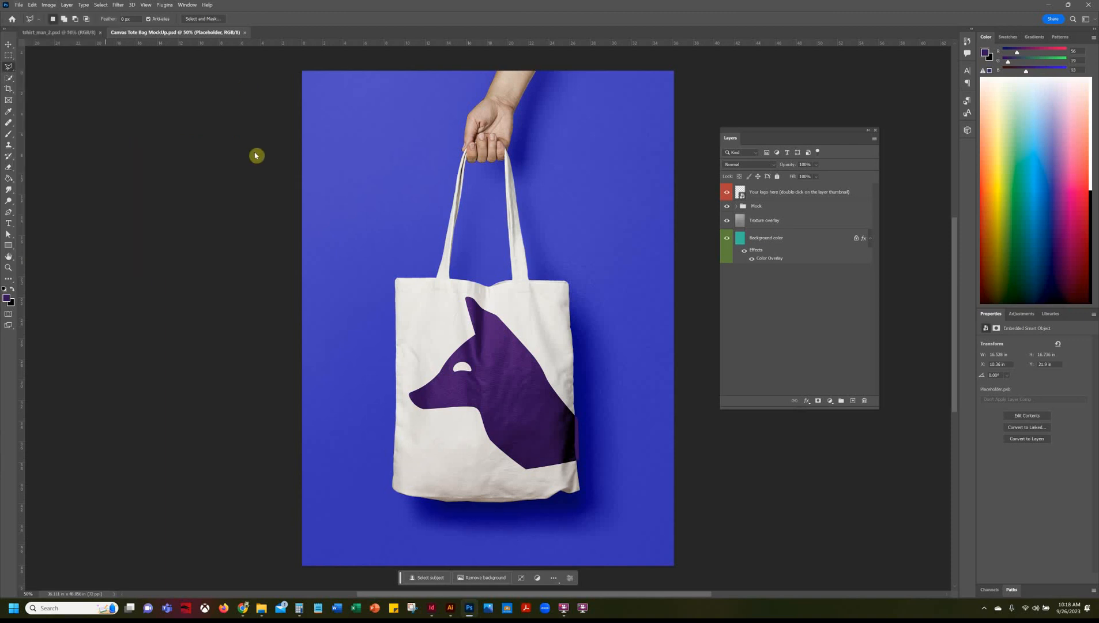
- Switch to tshirt_man_2.psd and toggle the visibility of the background, color, design and Warstwa 1 layers to examine what each contributes
click(84, 36)
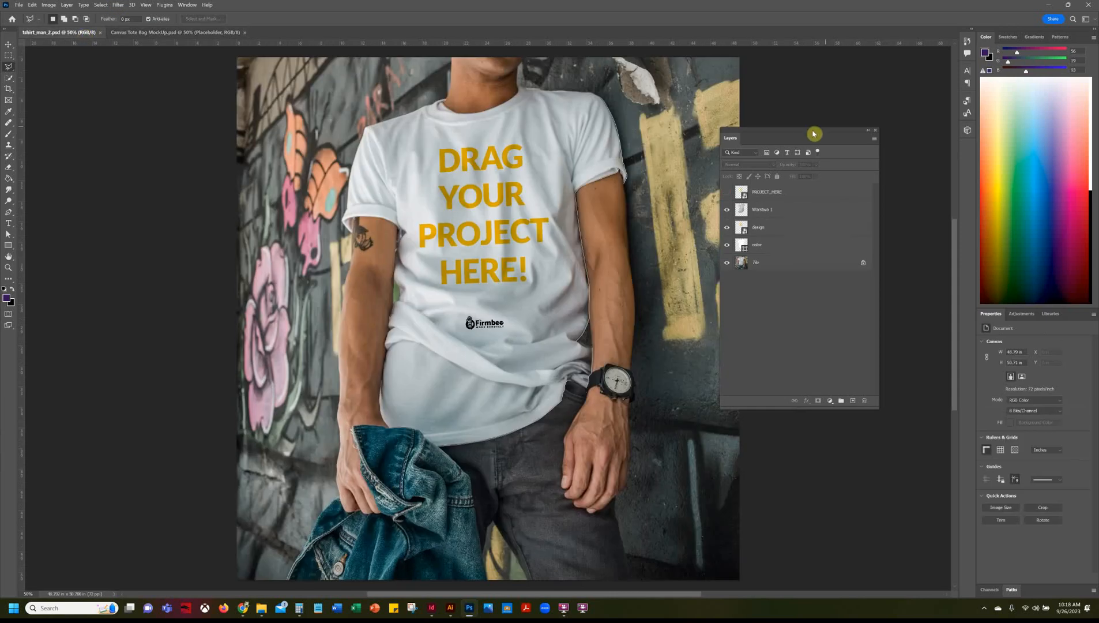
drag(764, 134, 852, 118)
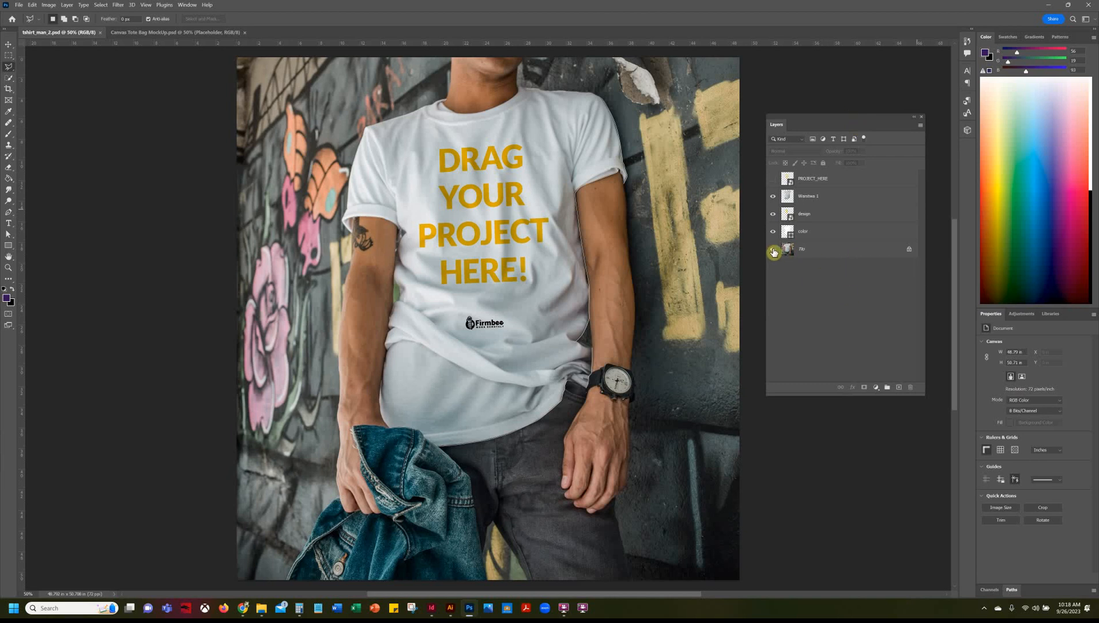
click(774, 250)
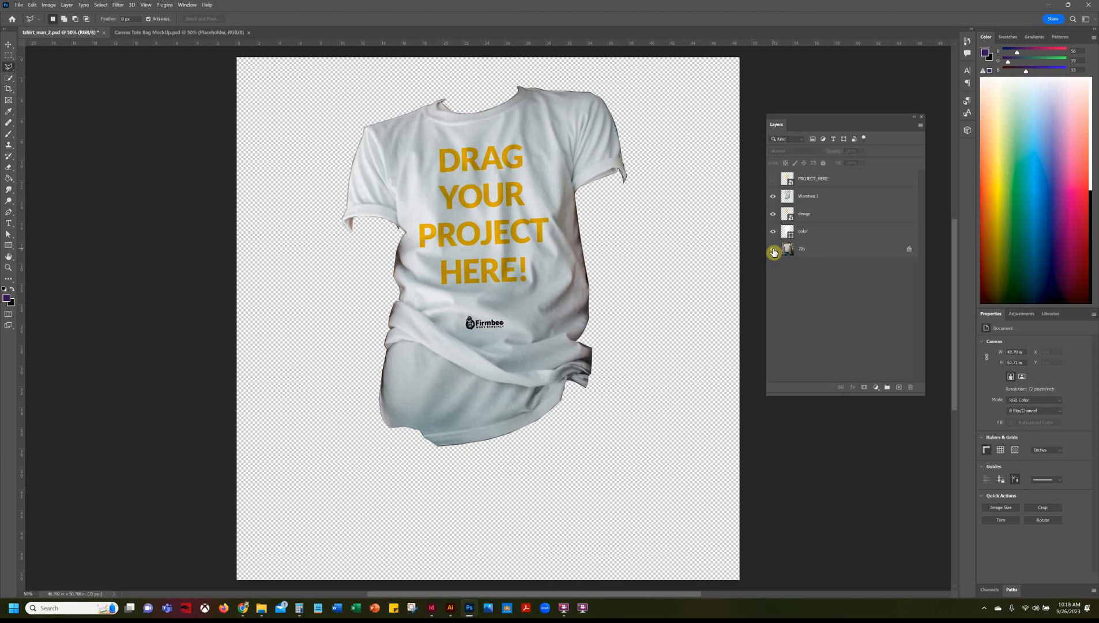
click(773, 251)
click(774, 232)
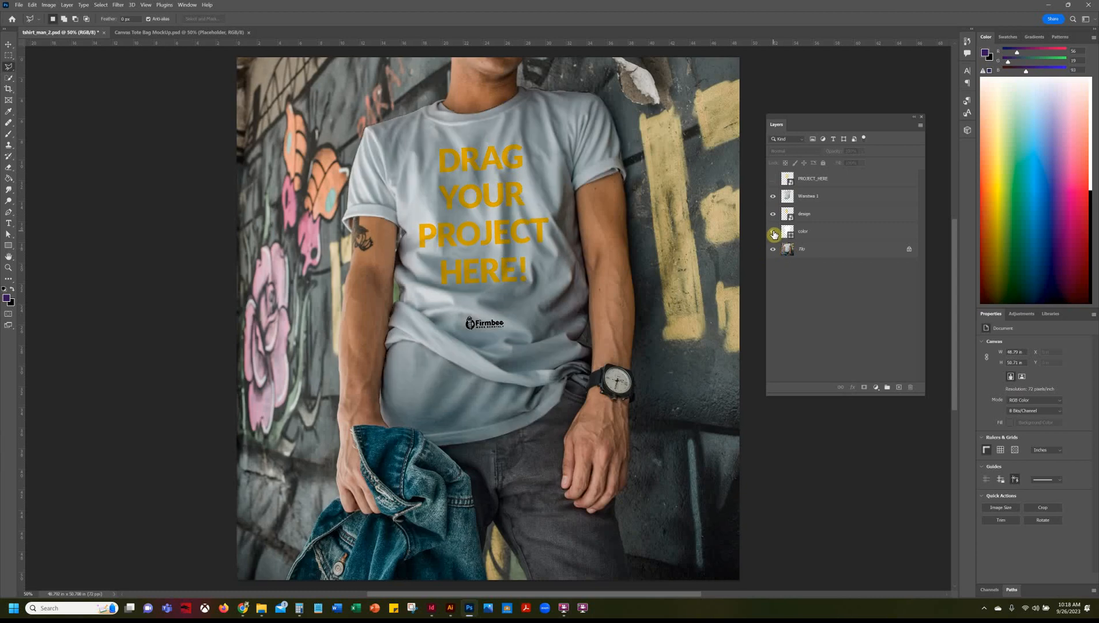
click(774, 234)
click(774, 234)
click(774, 234)
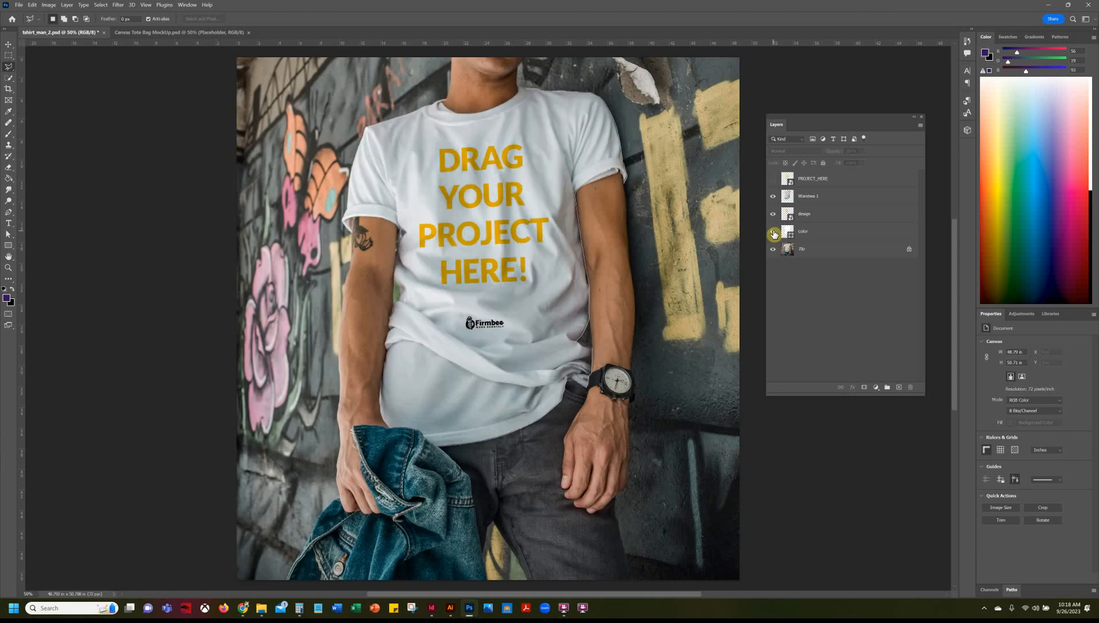
click(773, 216)
click(773, 215)
click(774, 197)
click(774, 196)
click(773, 198)
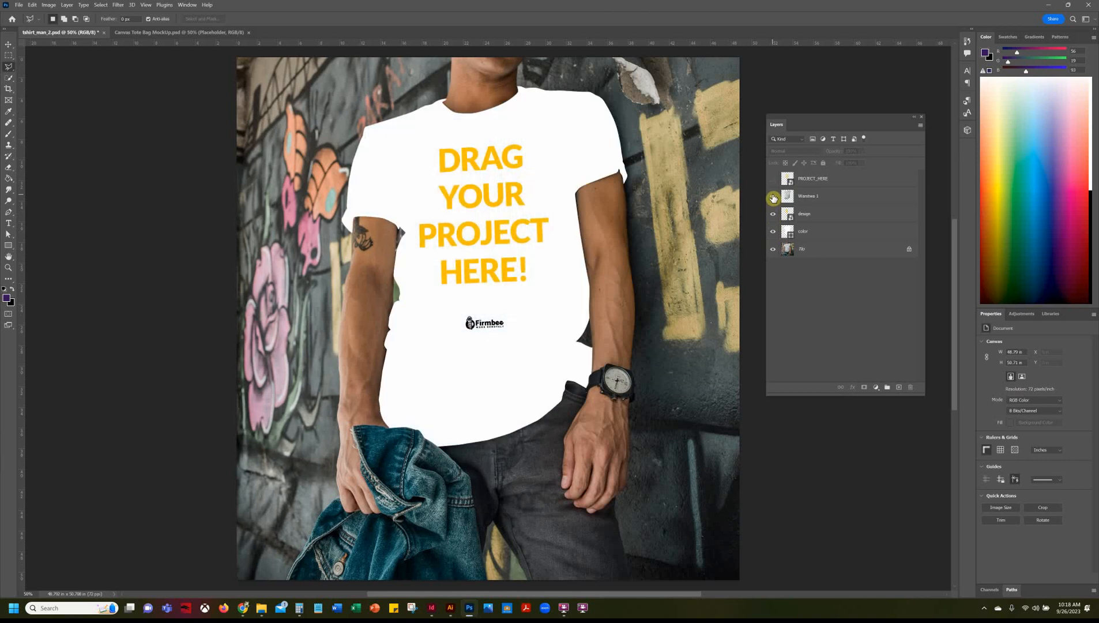
click(773, 197)
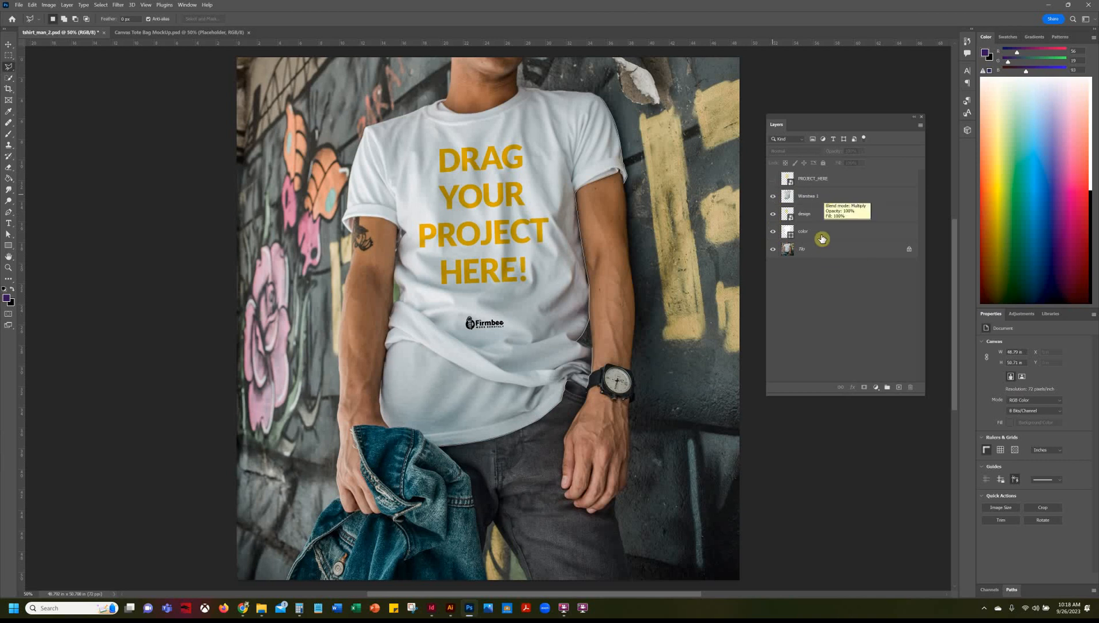
- Recolour the T-shirt by setting the color layer's solid fill to dark red 692a2a
click(835, 236)
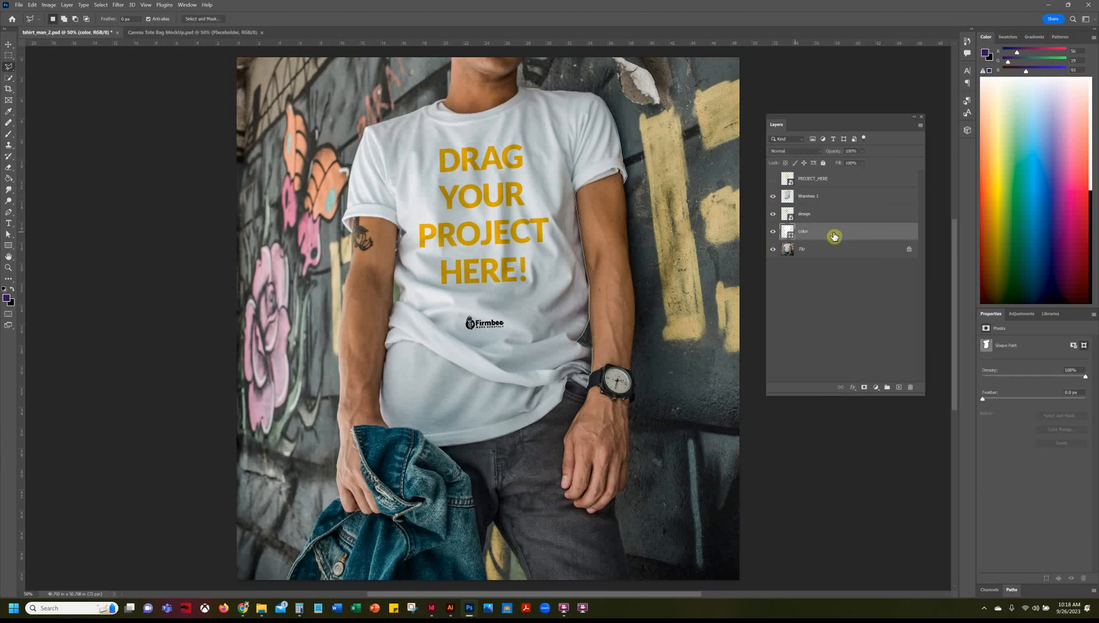
double_click(791, 236)
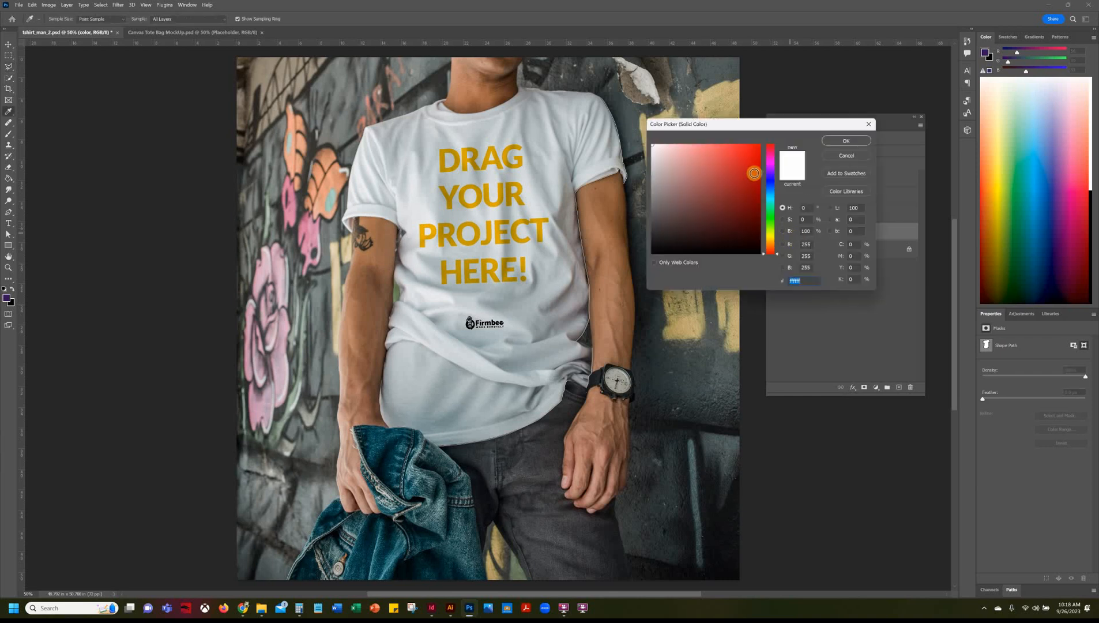
click(757, 166)
drag(757, 166, 718, 207)
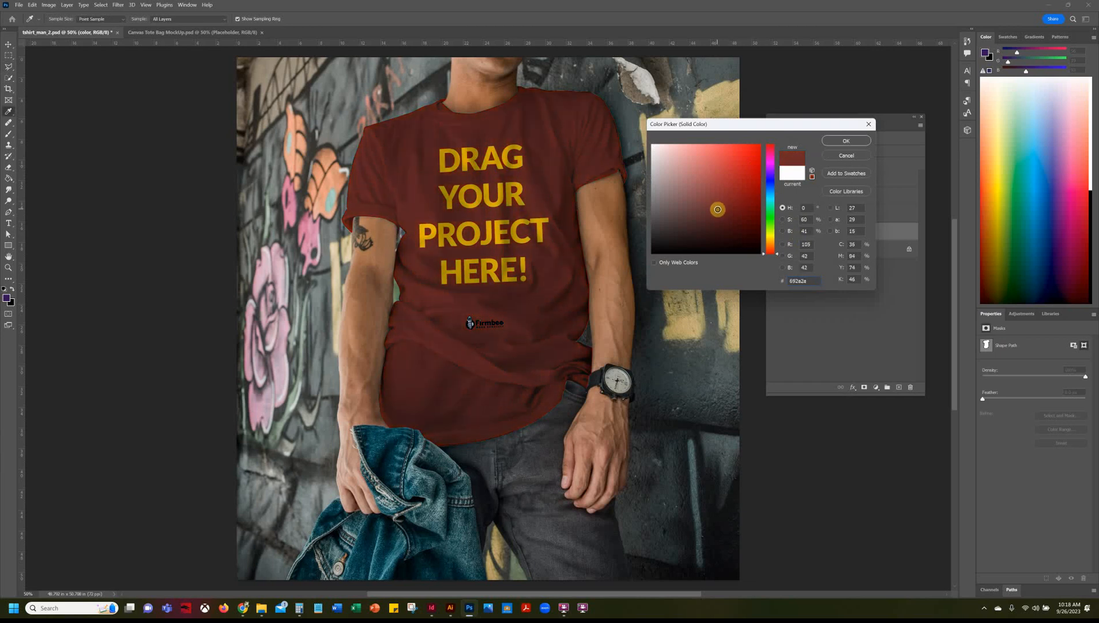
click(846, 141)
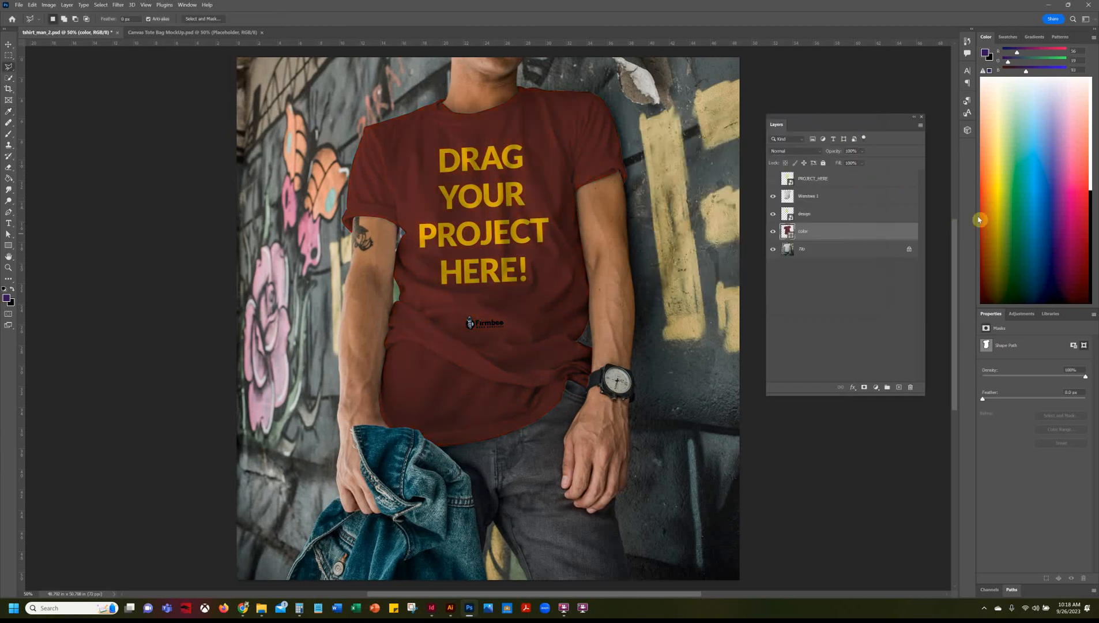
- Open the design smart object and delete its "Drag your project here!" text layer and logo layer
click(792, 216)
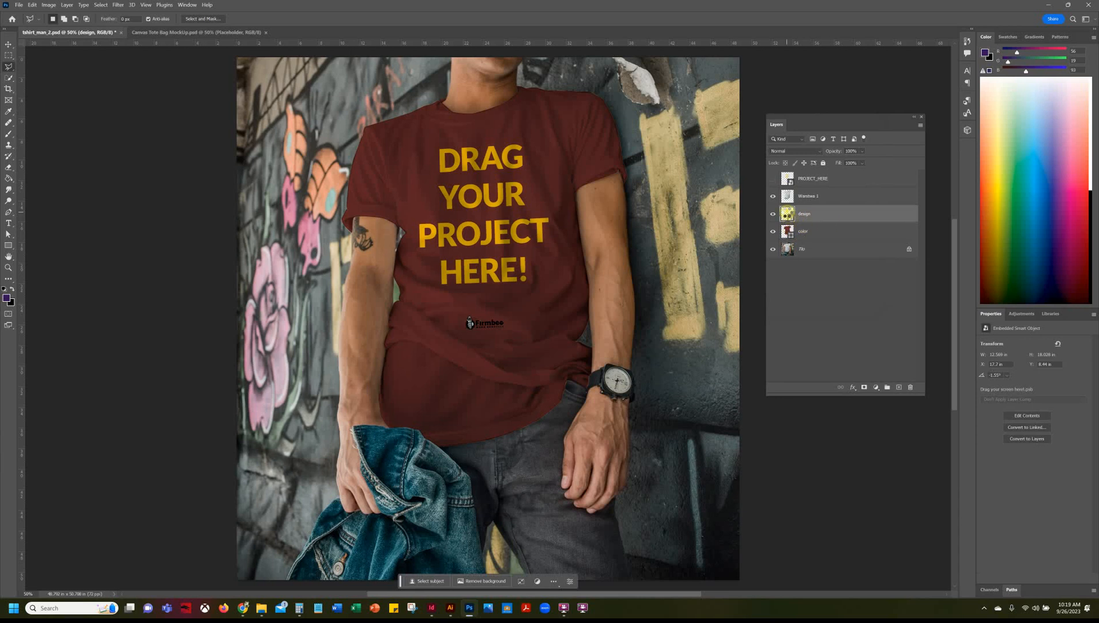
double_click(788, 213)
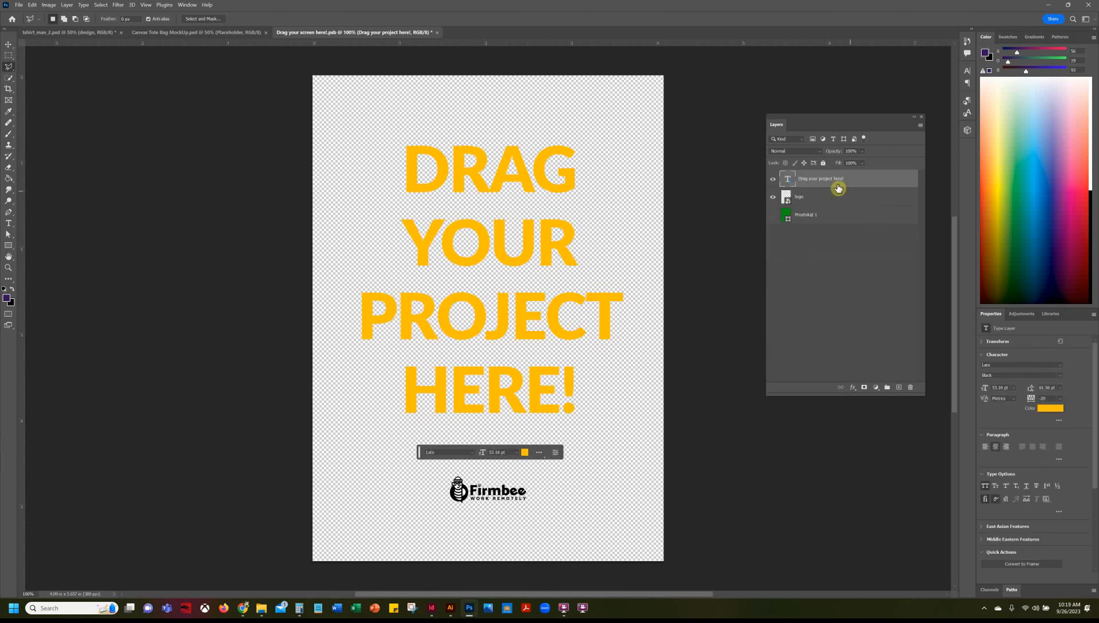
shift+click(838, 199)
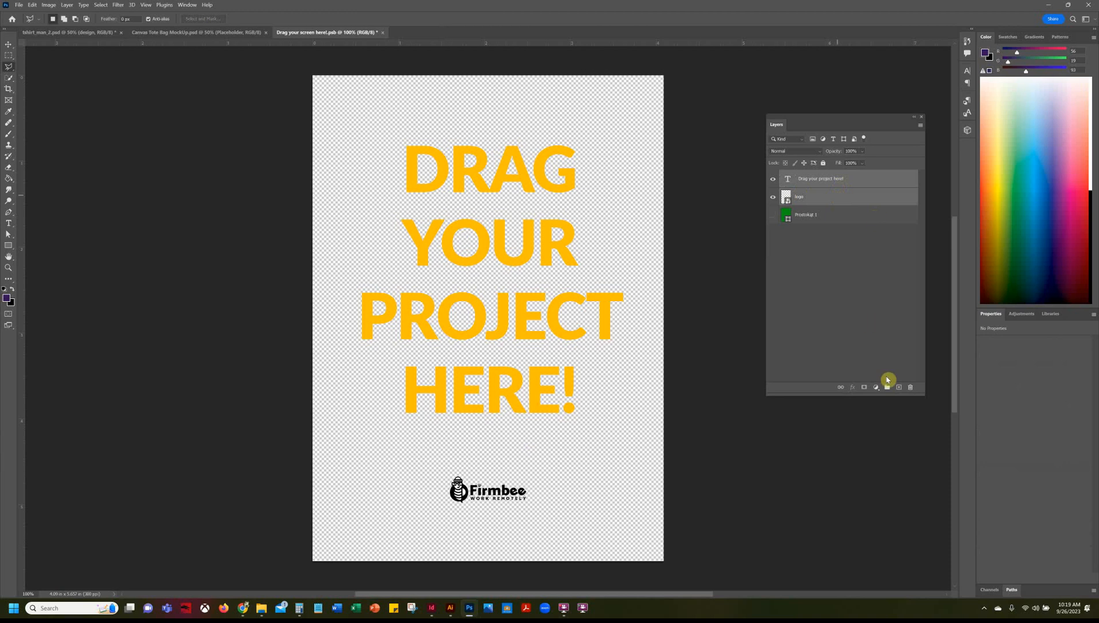
click(911, 387)
click(506, 208)
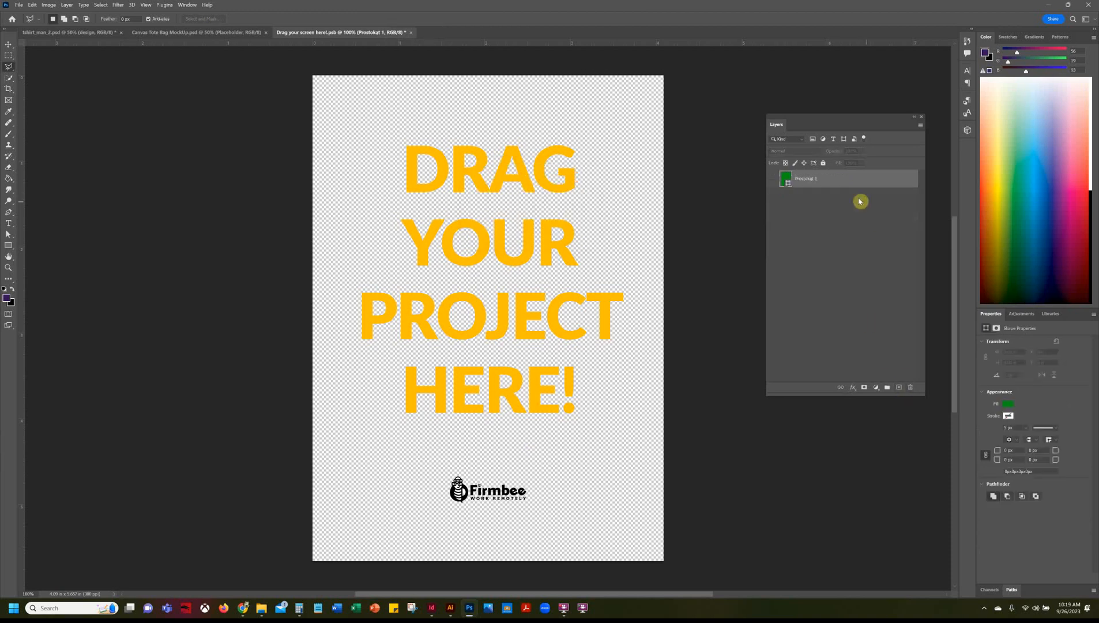
- Paste the white animal head copied from Illustrator as pixels into the emptied design file, scale it slightly down and place it above centre
click(773, 182)
click(774, 182)
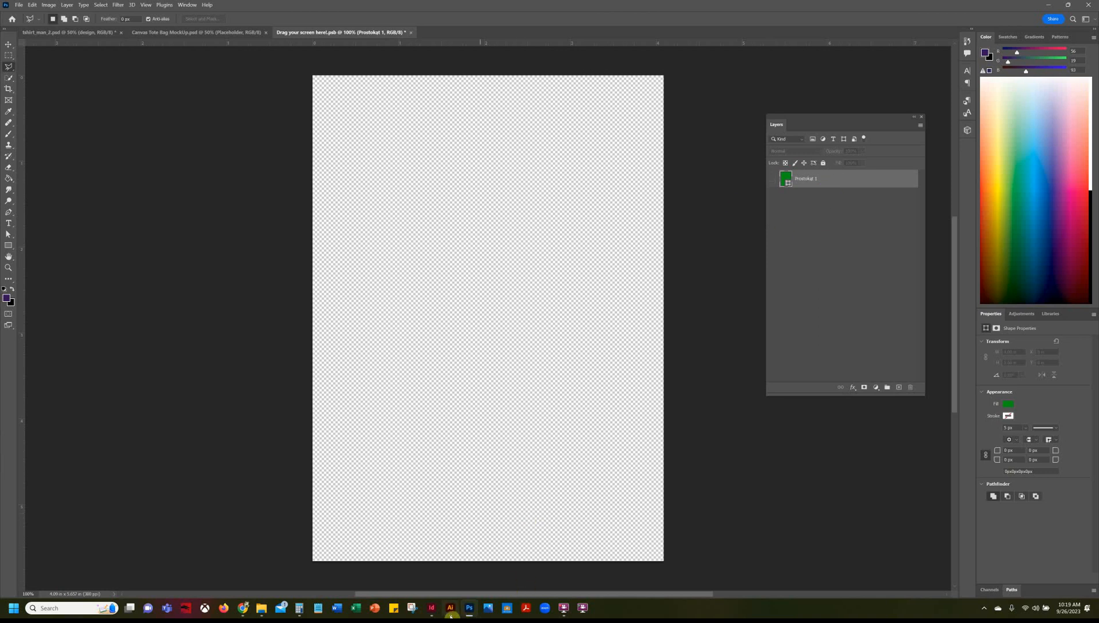
click(450, 607)
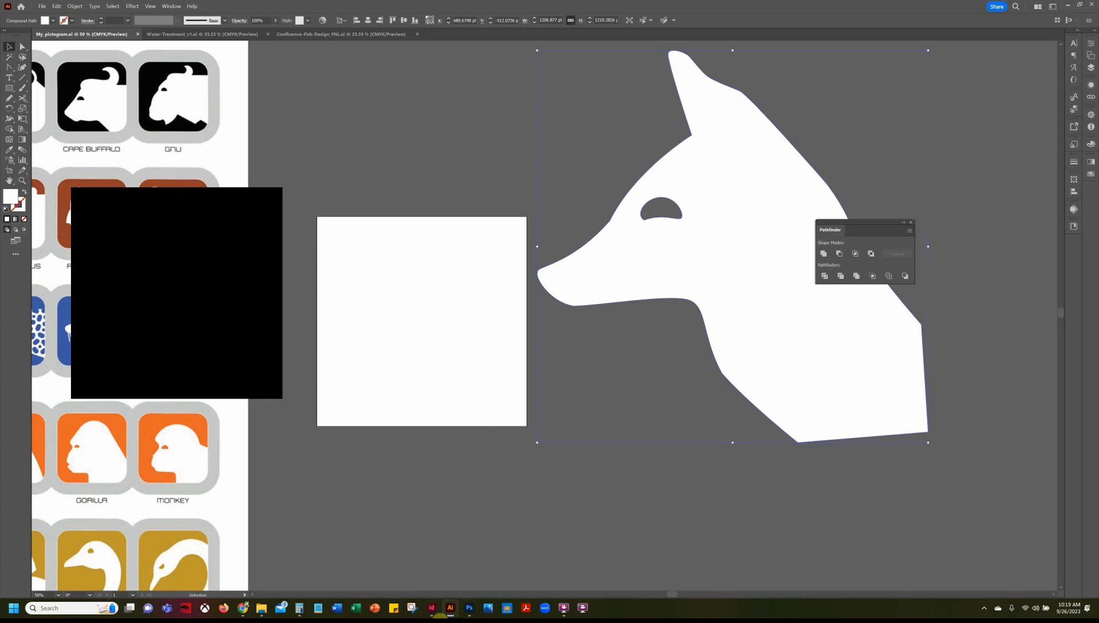
click(468, 611)
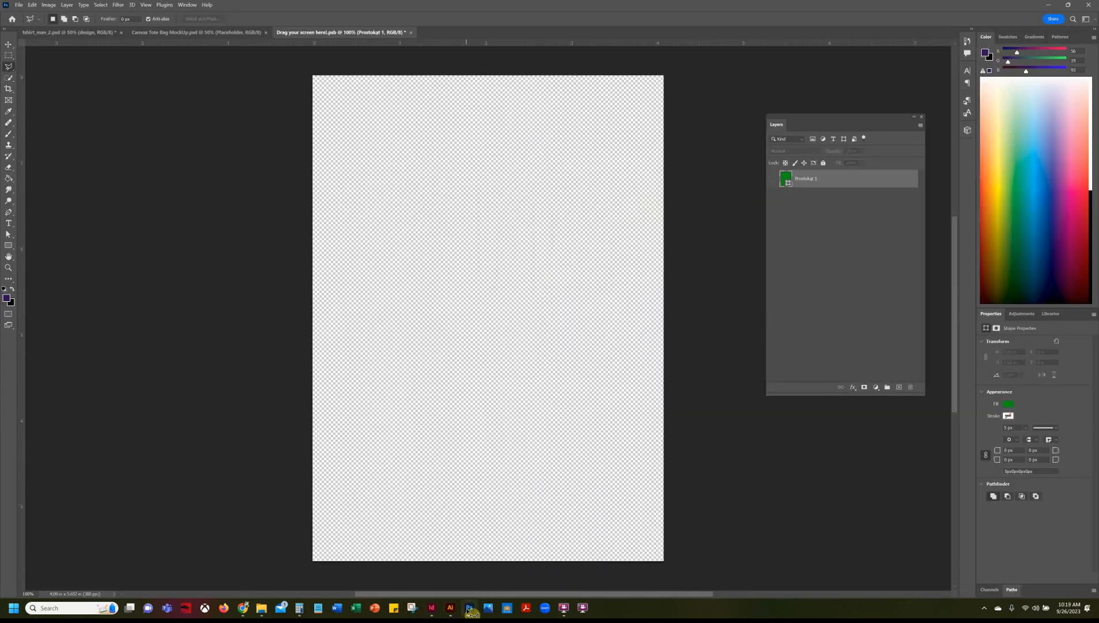
key(ctrl+v)
click(587, 176)
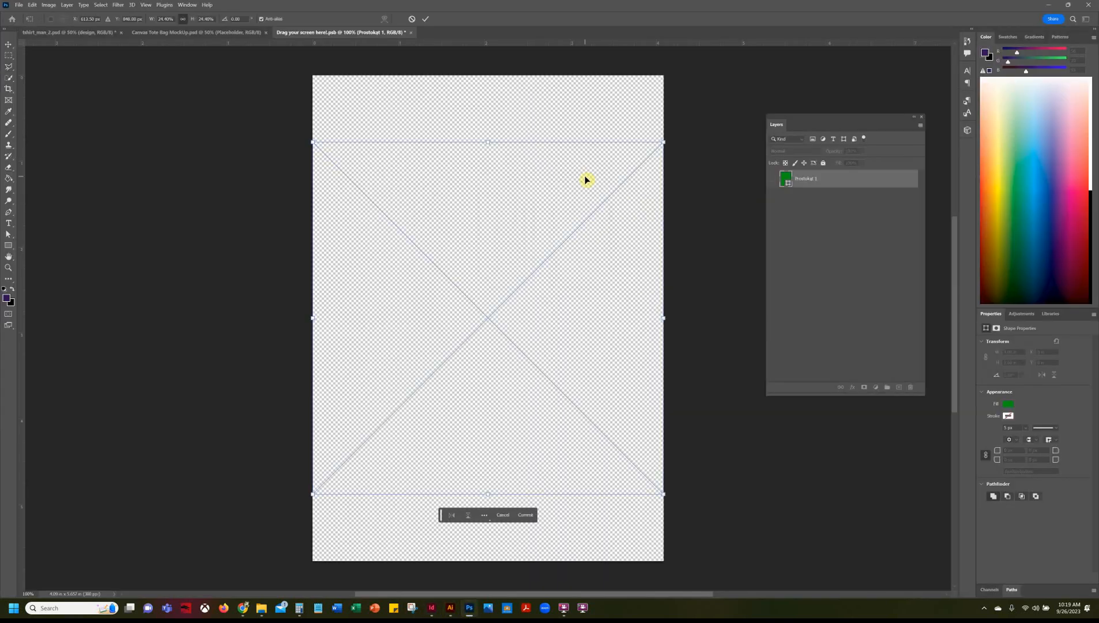
drag(317, 141, 350, 172)
drag(525, 296, 500, 247)
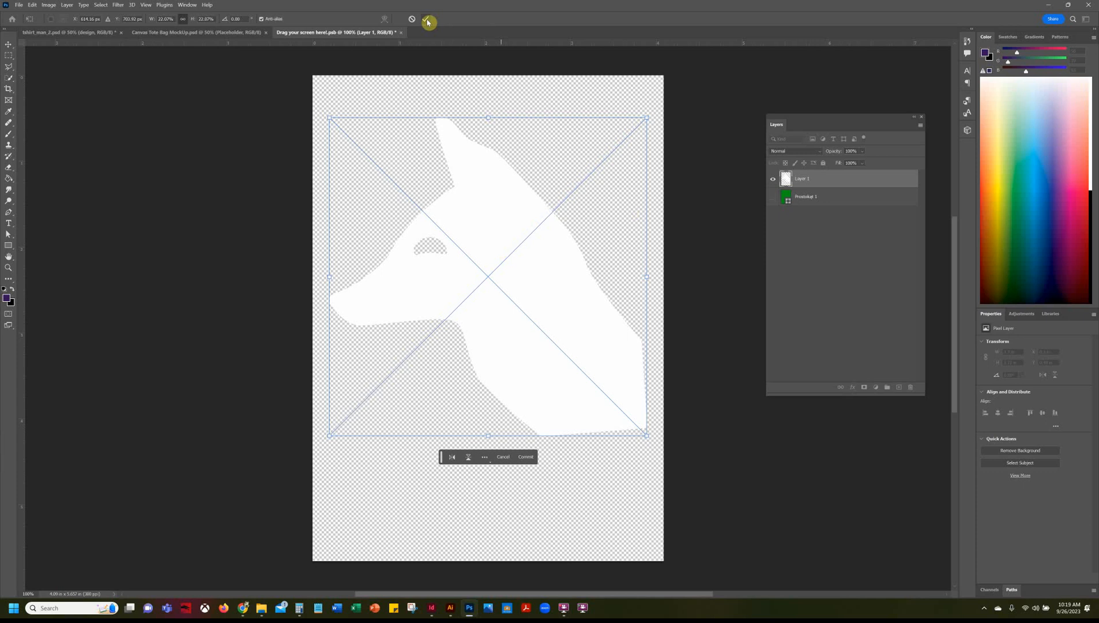
click(427, 19)
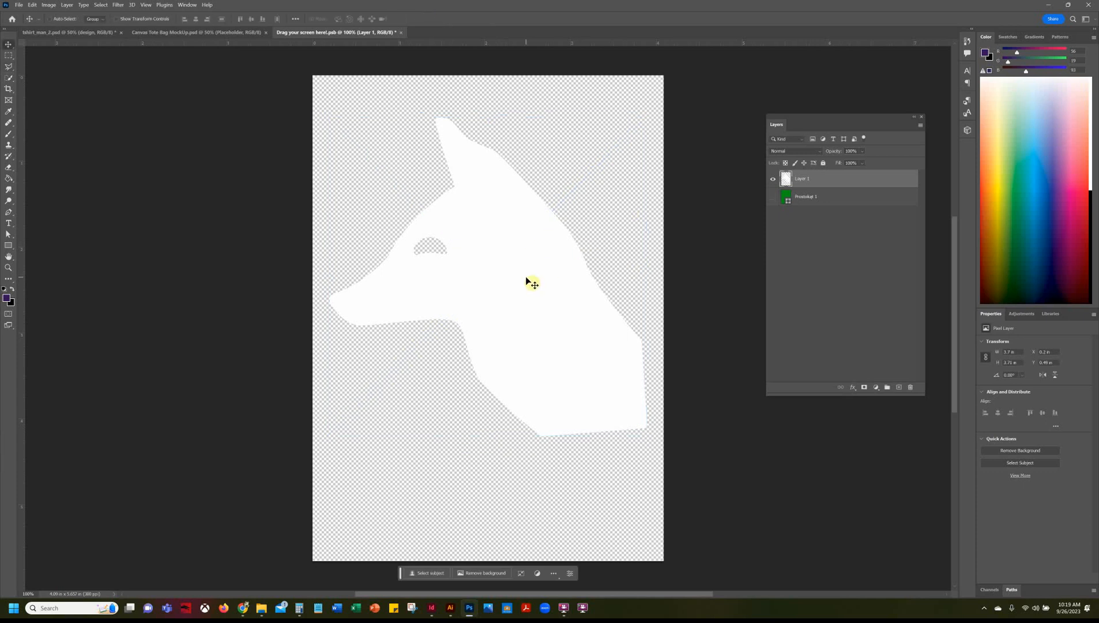
- Shrink the animal head to about 1.4 in wide and position it in the upper right area of the design canvas
drag(526, 278, 523, 261)
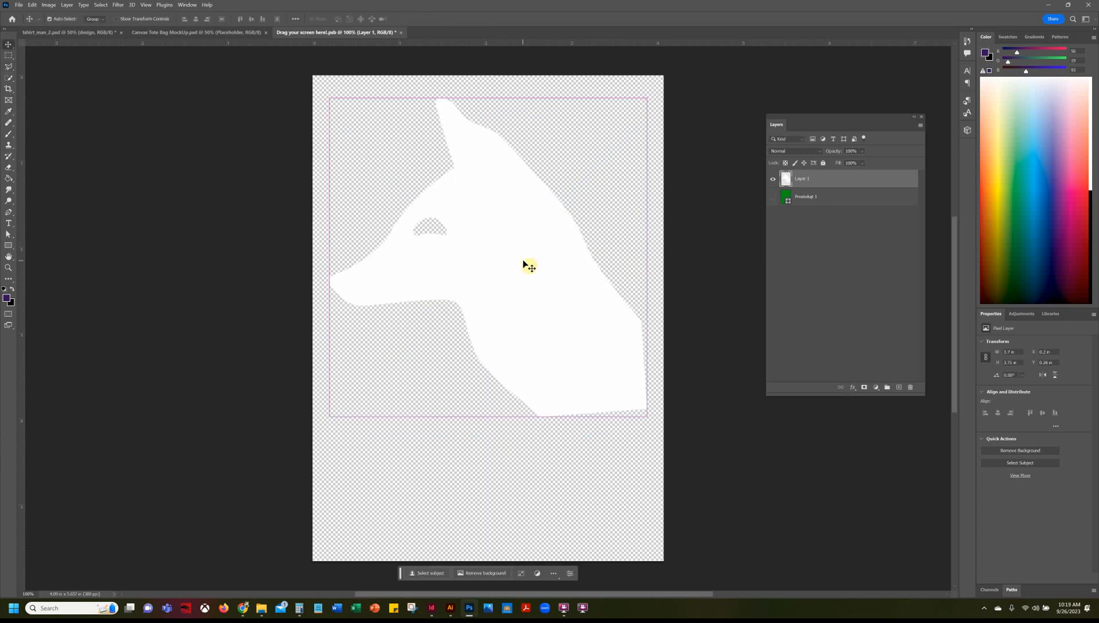
key(ctrl+t)
drag(334, 416, 521, 223)
drag(599, 175, 597, 201)
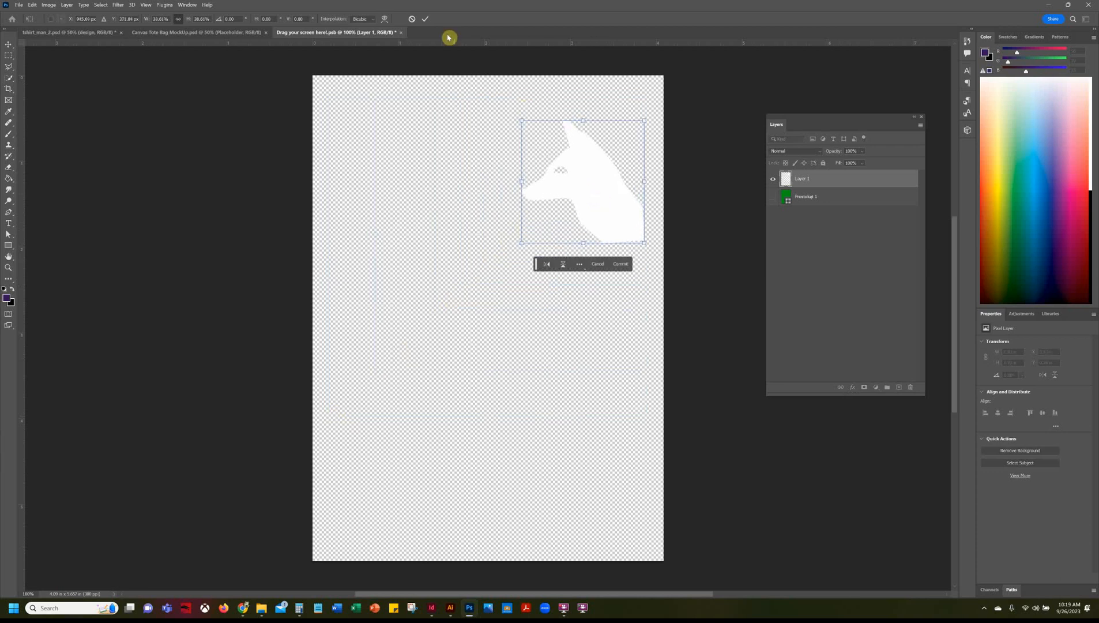
click(425, 19)
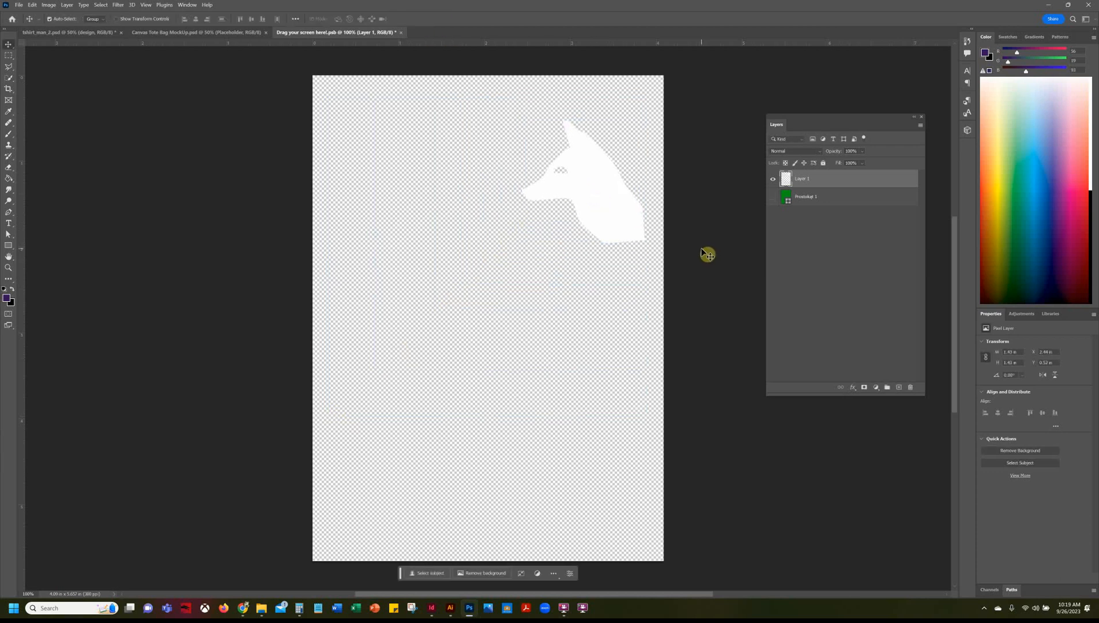
- Save the design smart object and bring tshirt_man_2.psd into view, placing its document beside the design file, to check the head on the shirt
key(ctrl+s)
click(203, 34)
drag(70, 33, 234, 32)
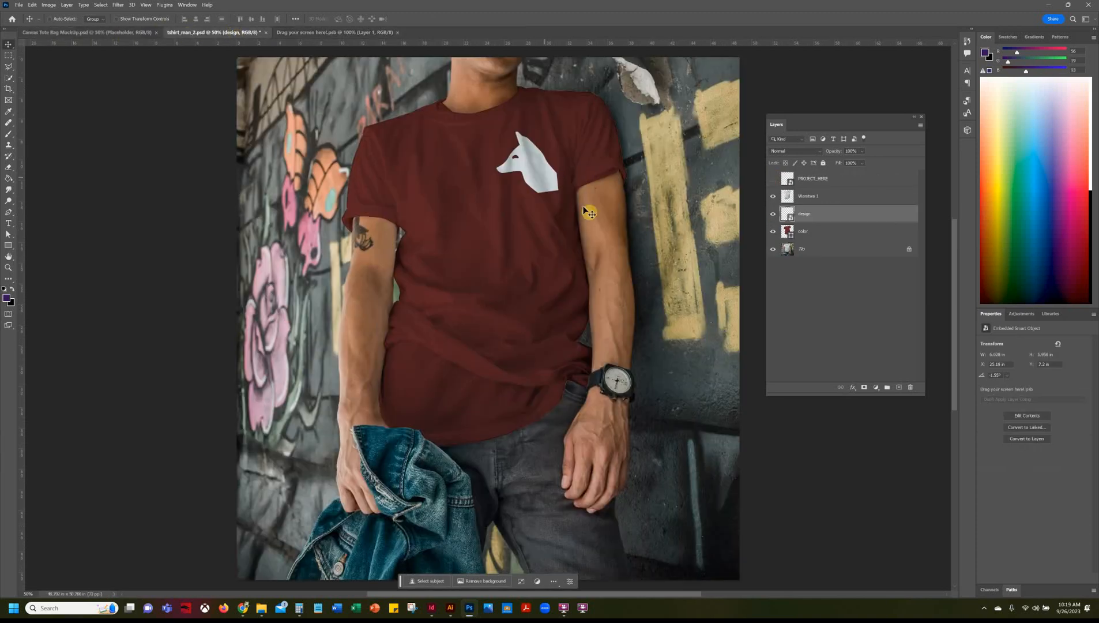
- Move the animal head down to about 1.12 in from the design canvas's upper edge, save it and check the T-shirt mockup again
click(319, 32)
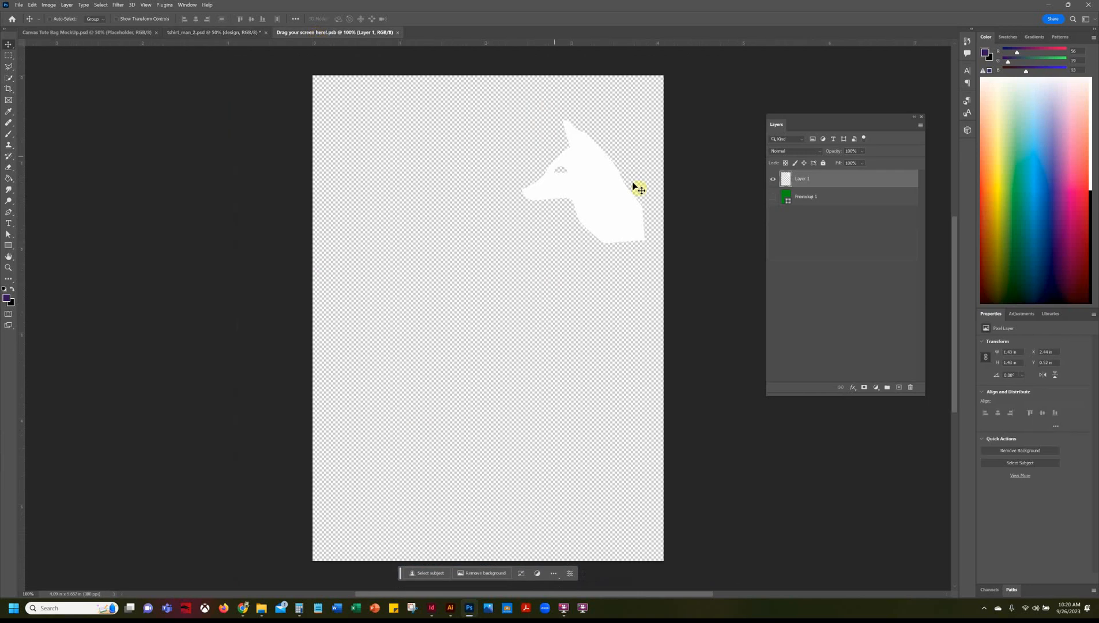
drag(608, 194, 608, 245)
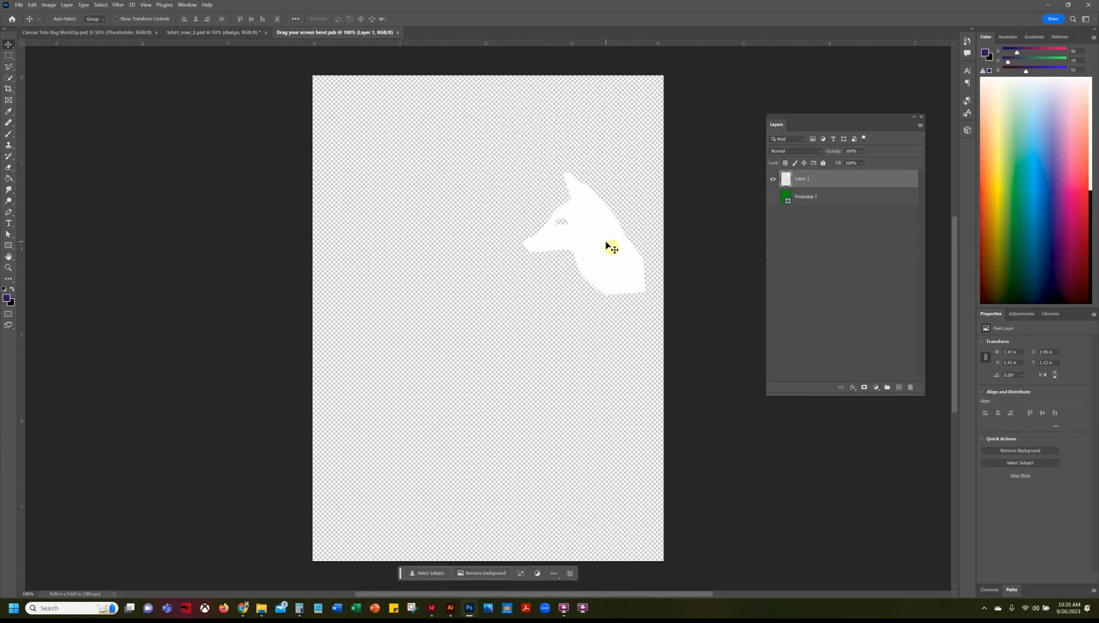
click(213, 33)
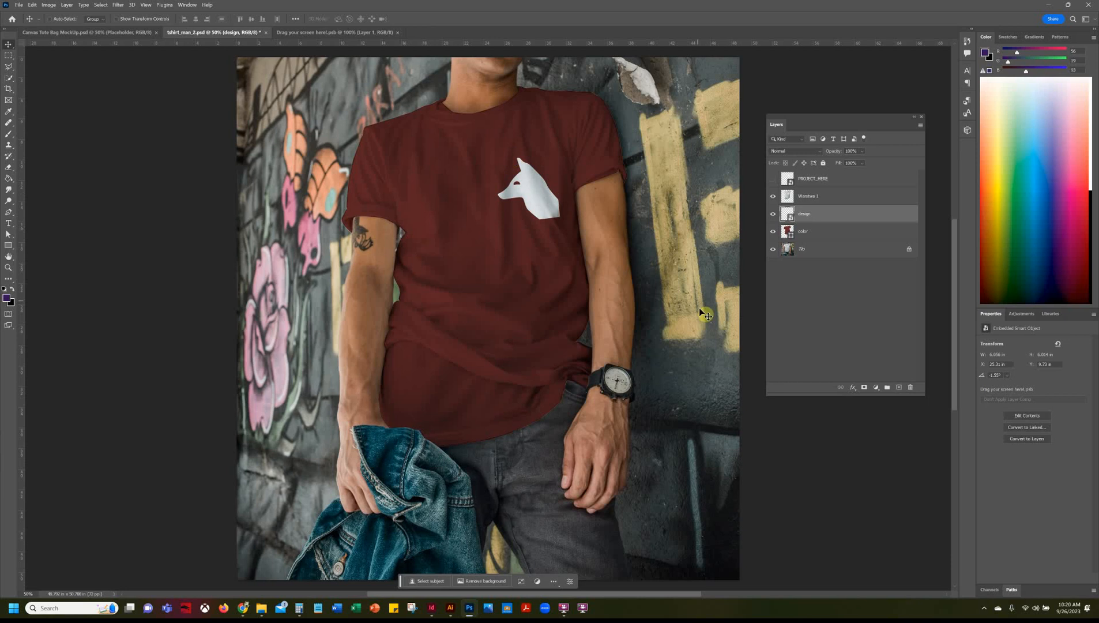
- Add the text WASHINGTON NATIONAL ZOO to the design file, one word per line, and left-align it
click(324, 33)
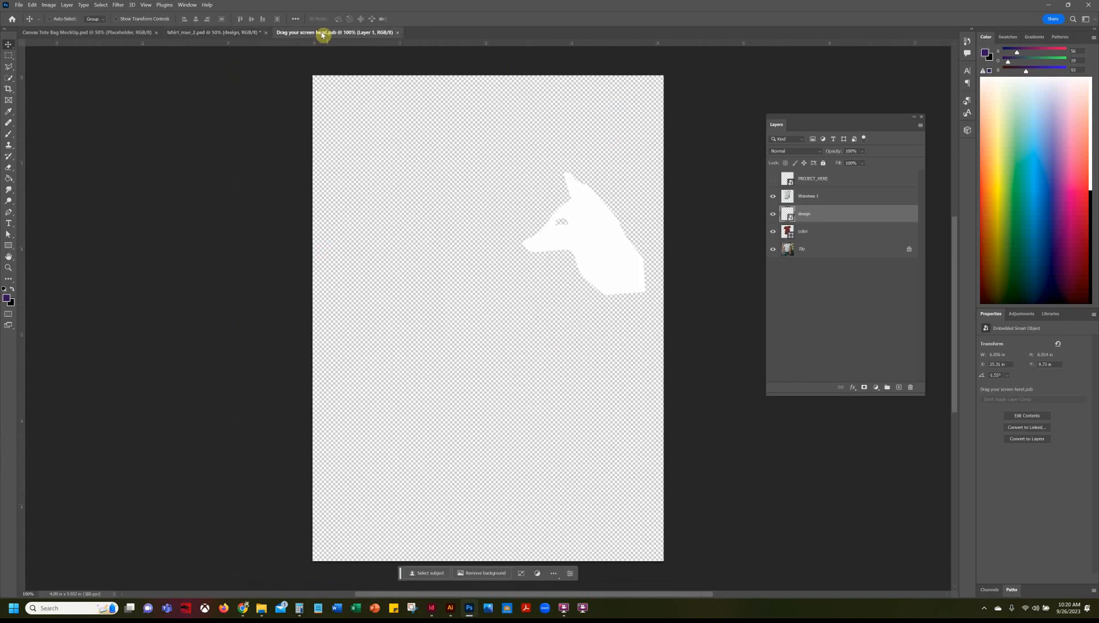
click(9, 224)
click(431, 219)
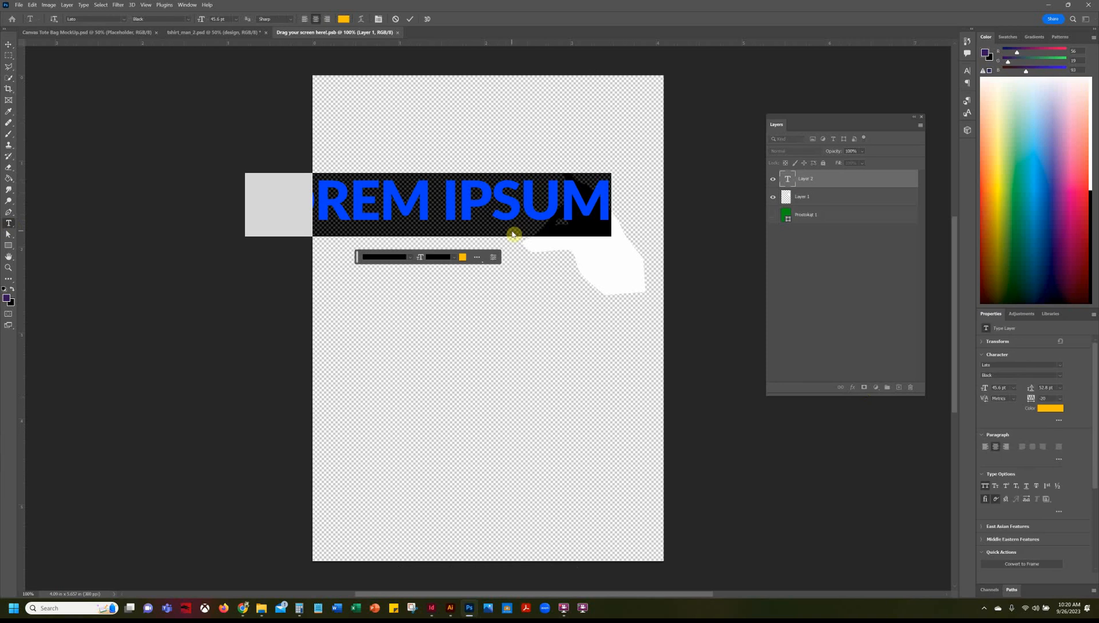
text(WASHIN)
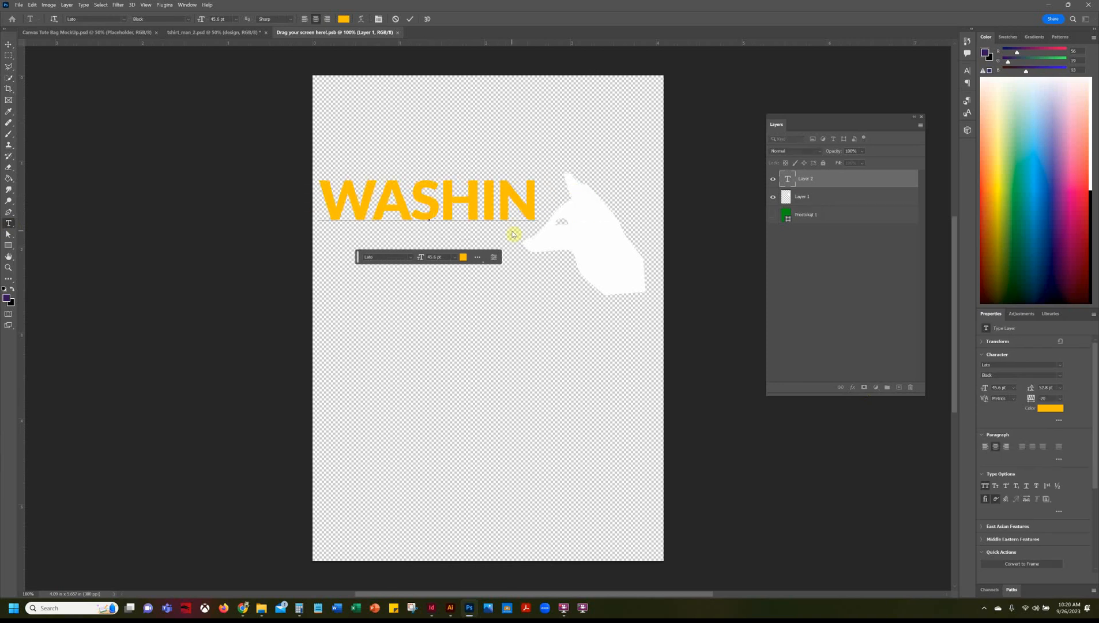
text(GTON)
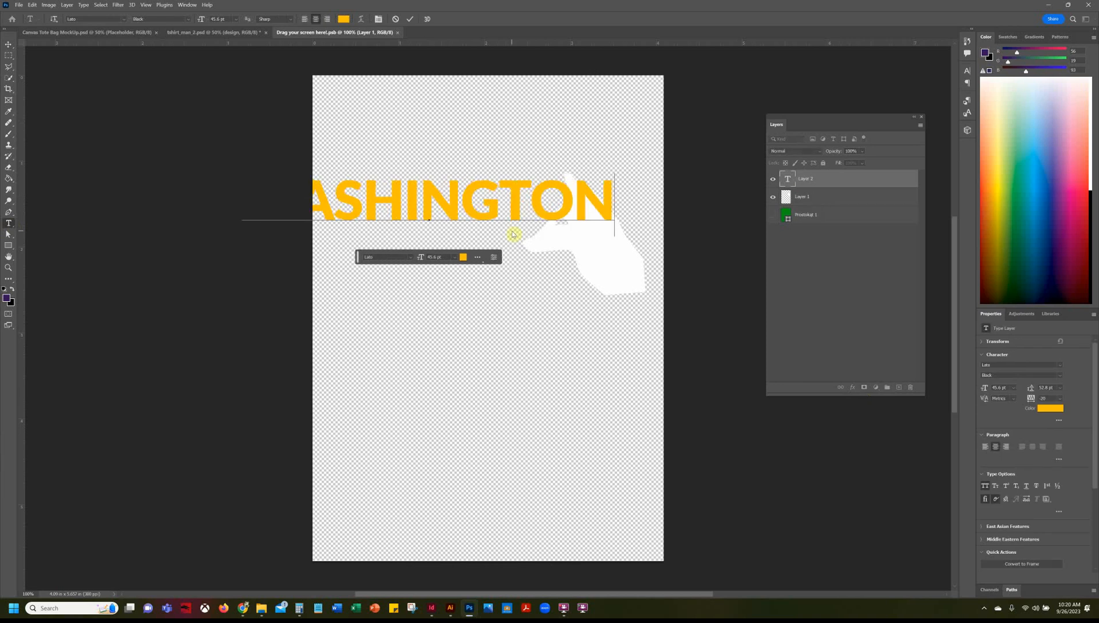
key(Return)
text(NATIONAL ZOO)
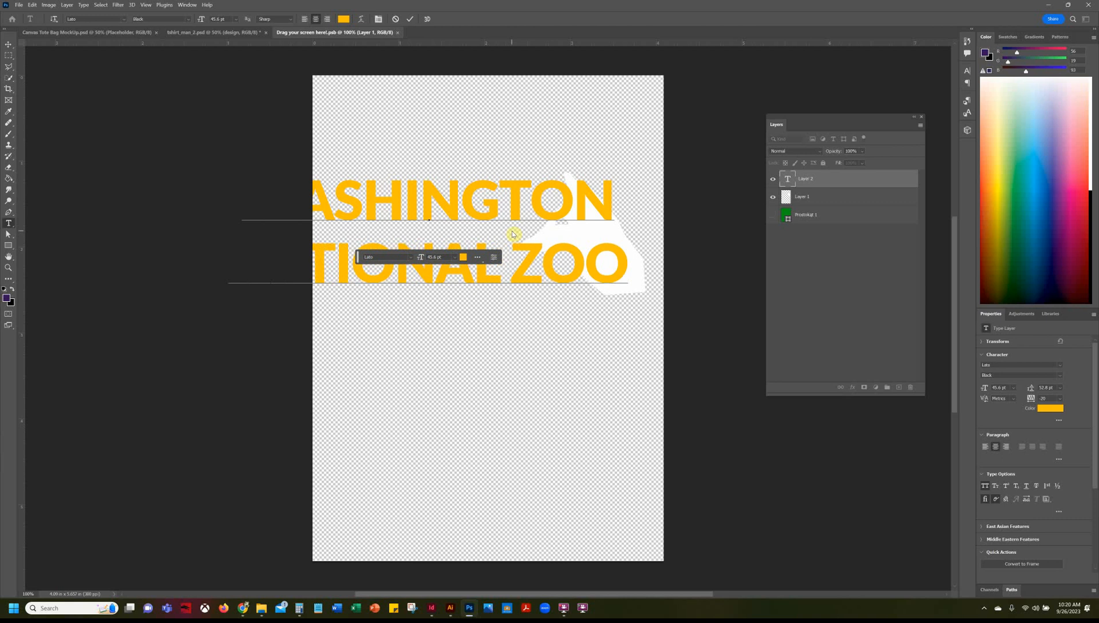
click(511, 238)
key(Return)
key(ctrl+a)
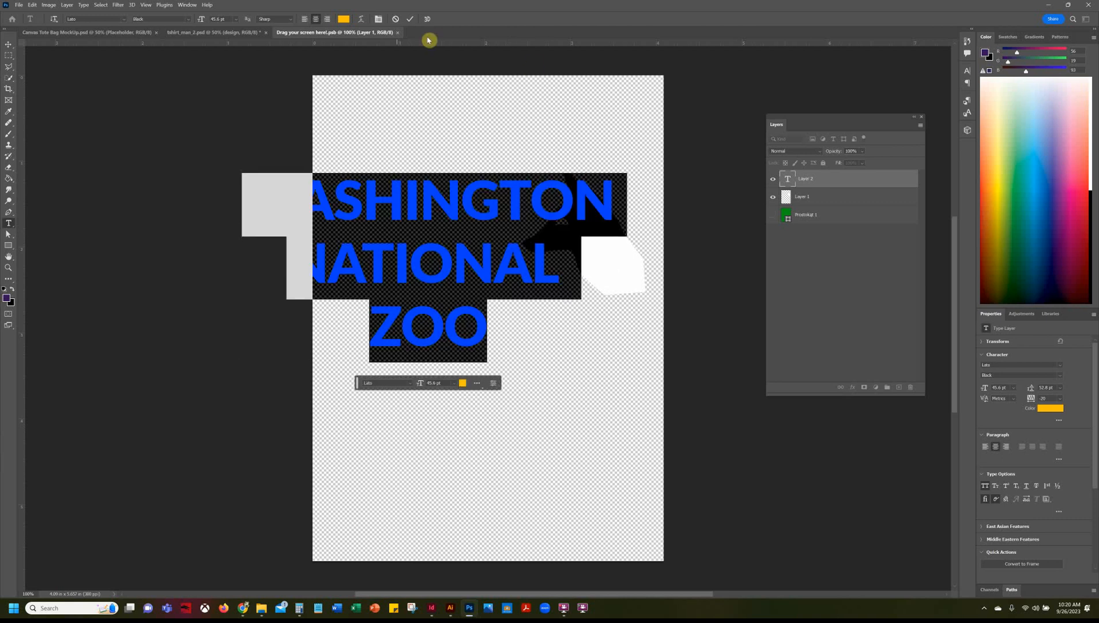
click(304, 19)
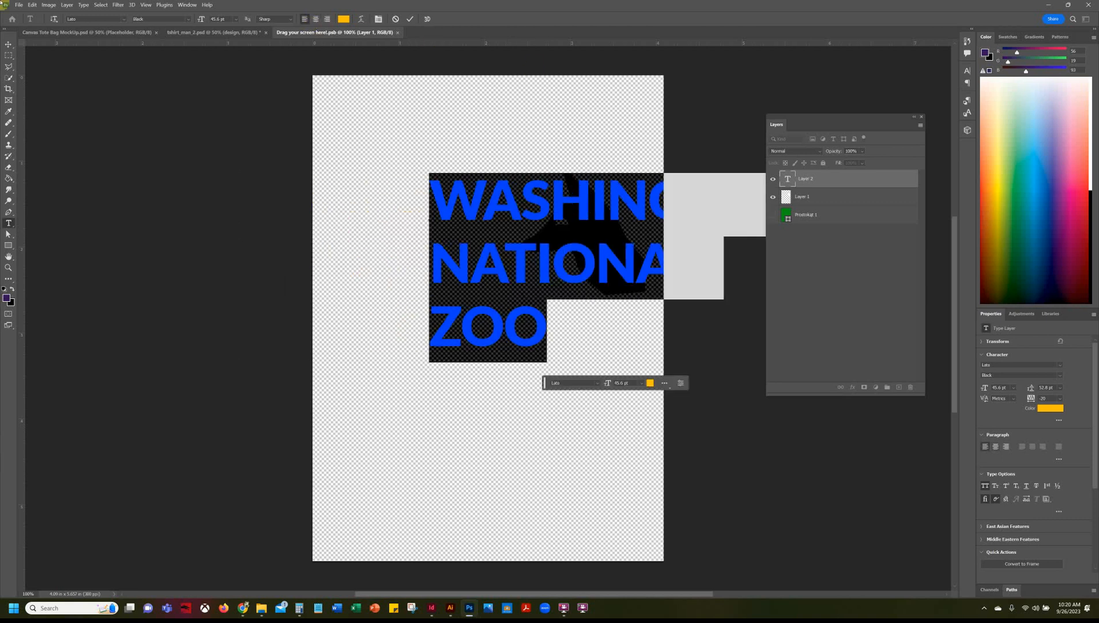
- Scale the Washington National Zoo text to about 75.6%, place it at the canvas's left below the head's eye, save and view the T-shirt mockup
click(8, 44)
drag(559, 263, 444, 330)
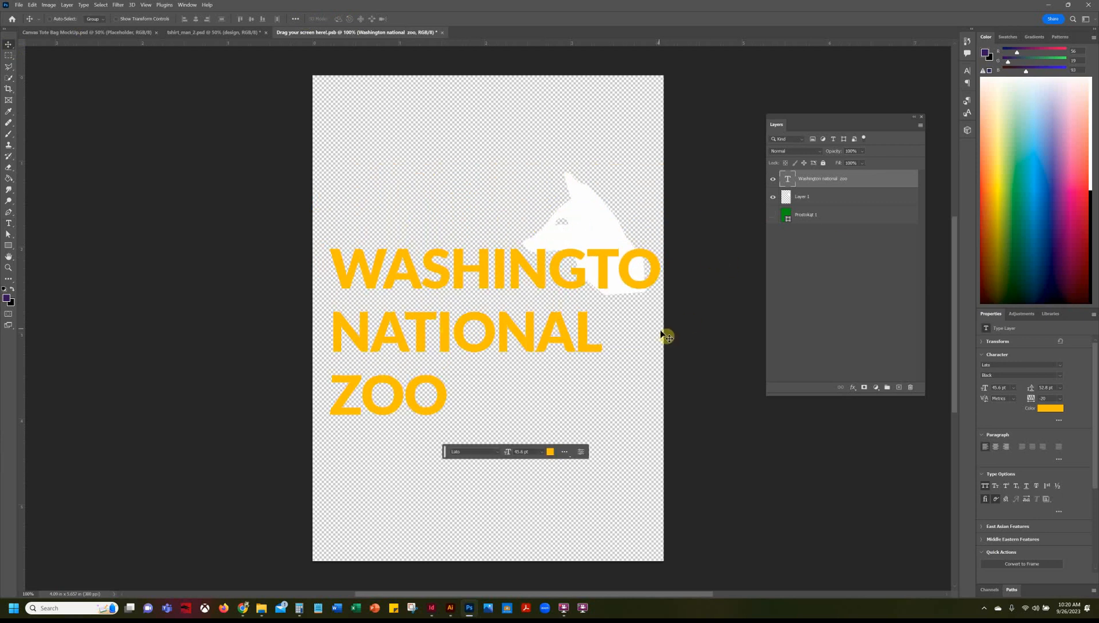
key(ctrl+t)
drag(705, 428, 611, 384)
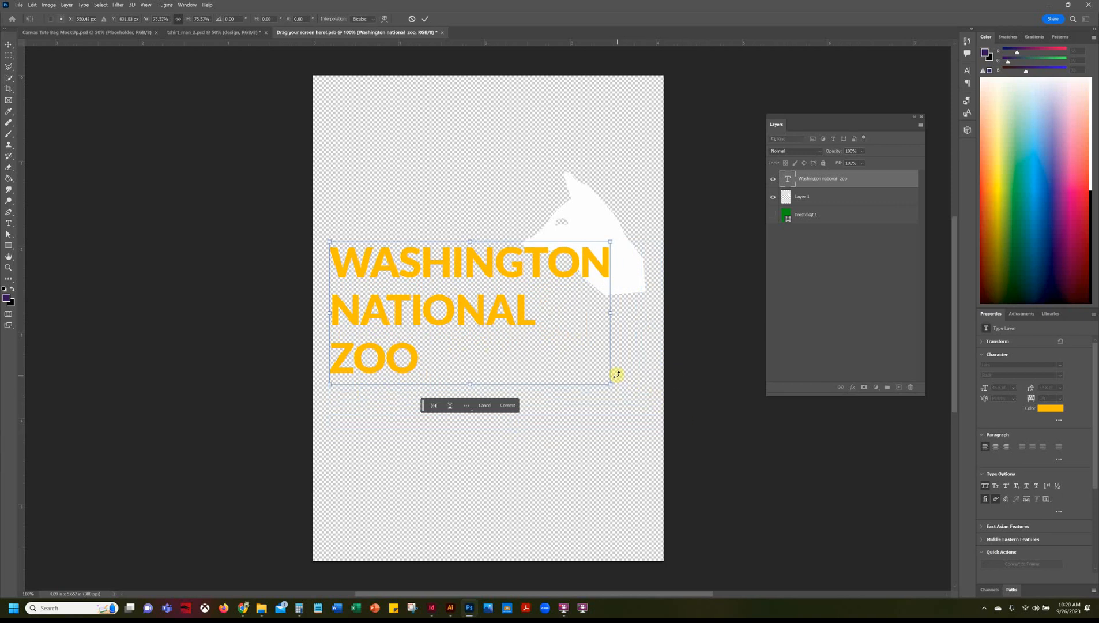
click(426, 19)
drag(420, 300, 419, 320)
key(ctrl+s)
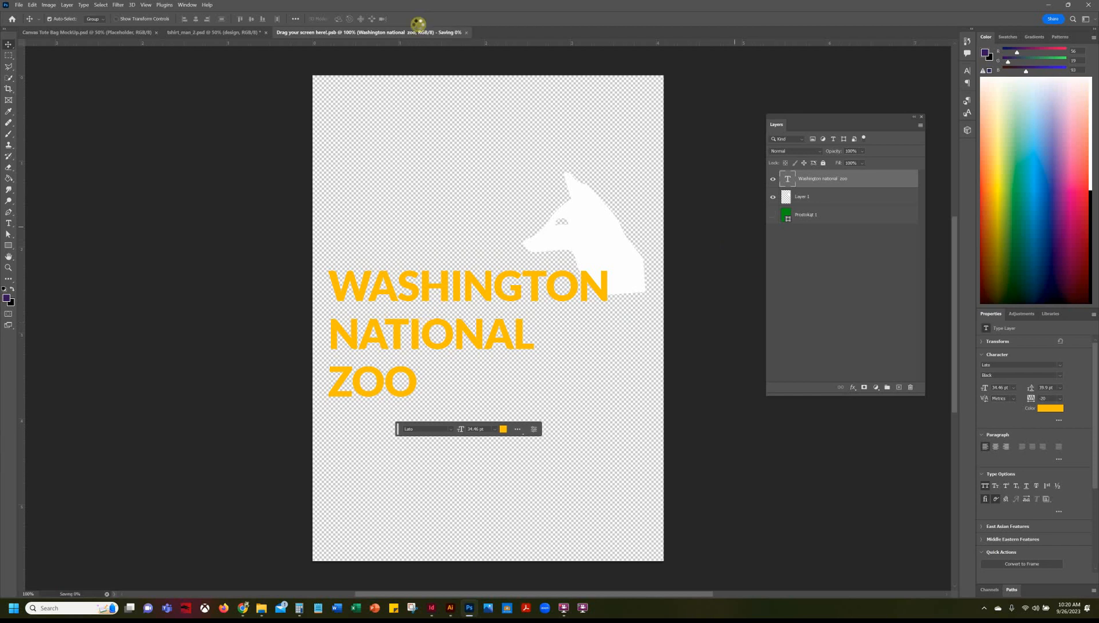
click(220, 32)
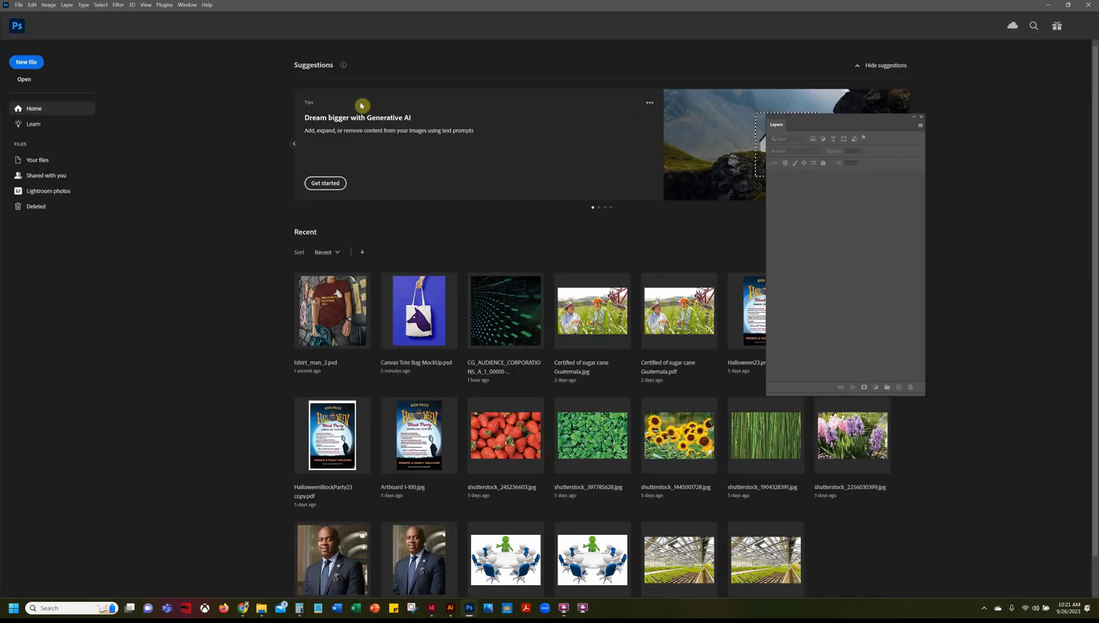
- Open wyman_totem_children.jpg from the picotgram_mockups_demo folder in Adobe Photoshop 2023
mouse_move(261, 612)
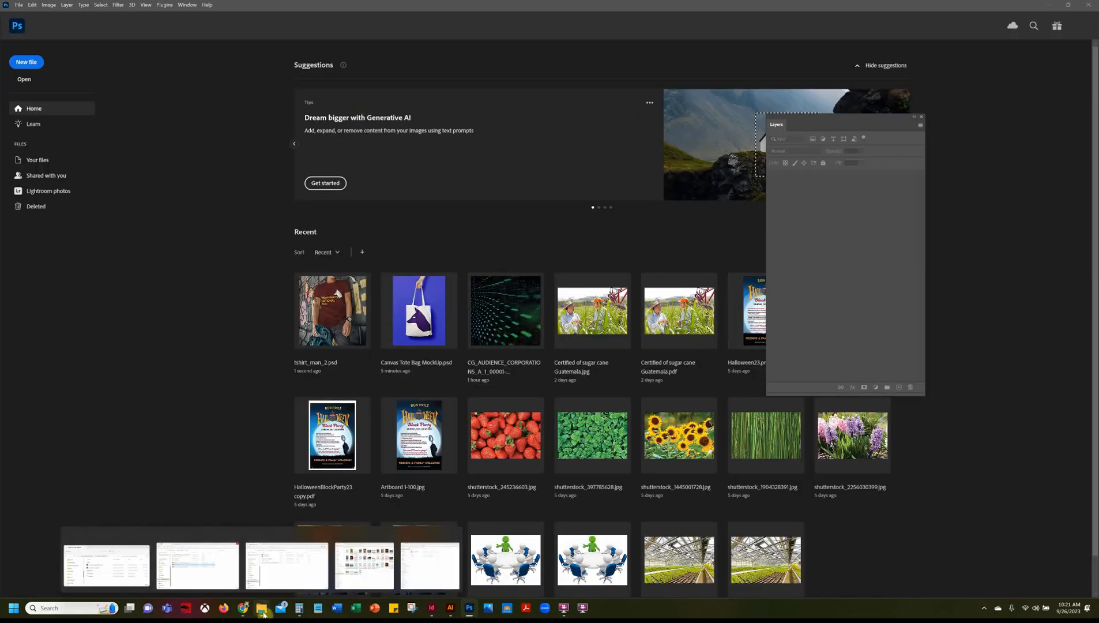
click(307, 578)
drag(326, 269, 365, 229)
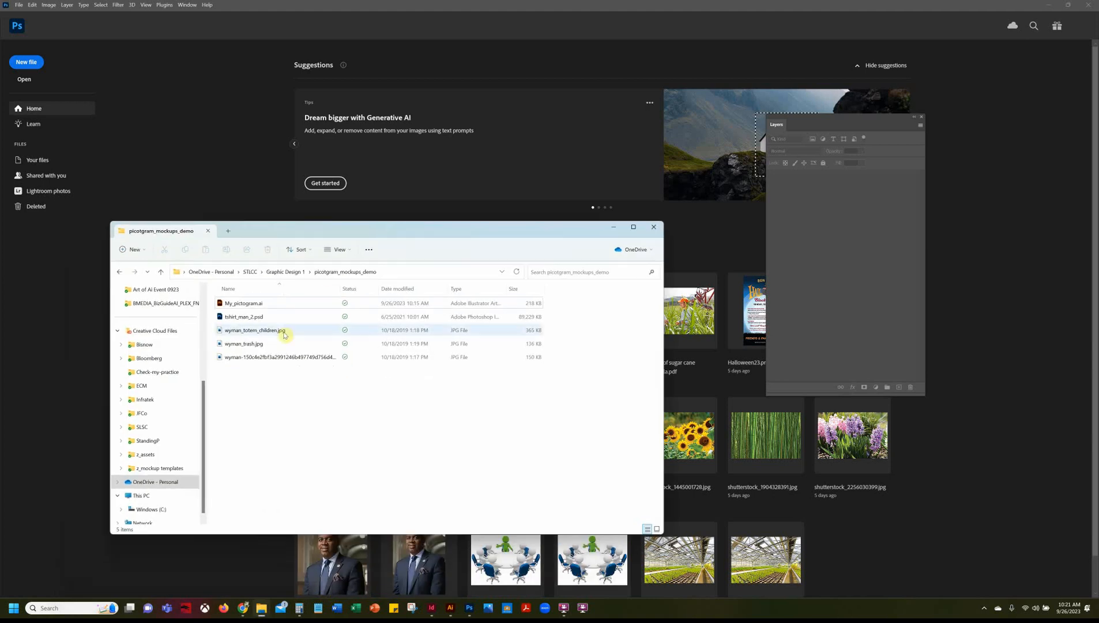
click(275, 331)
right_click(253, 333)
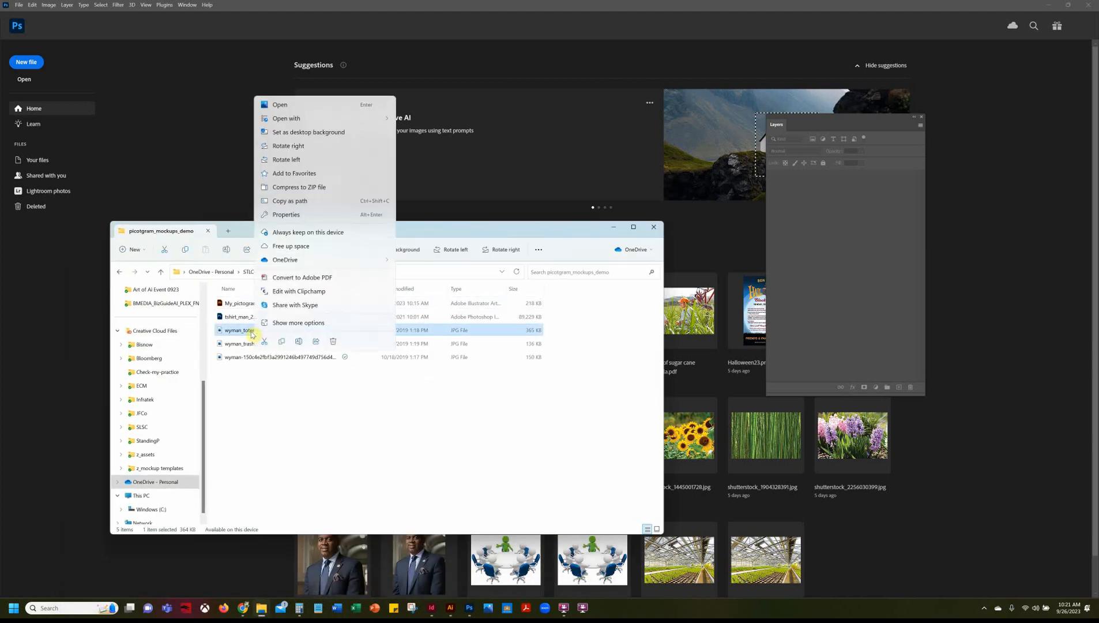
mouse_move(312, 122)
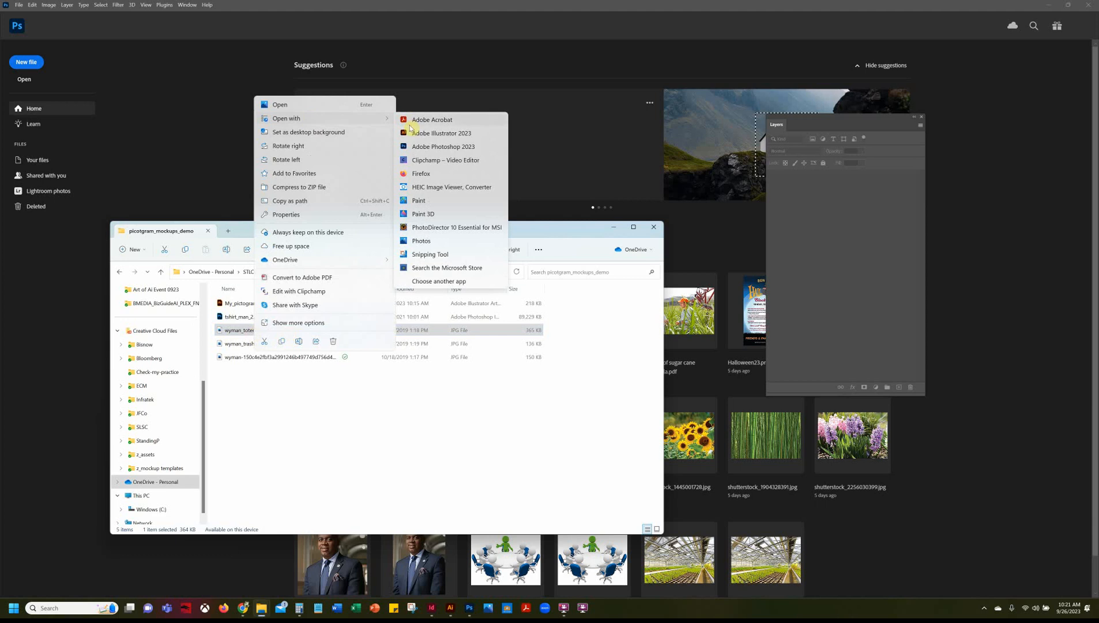
click(414, 148)
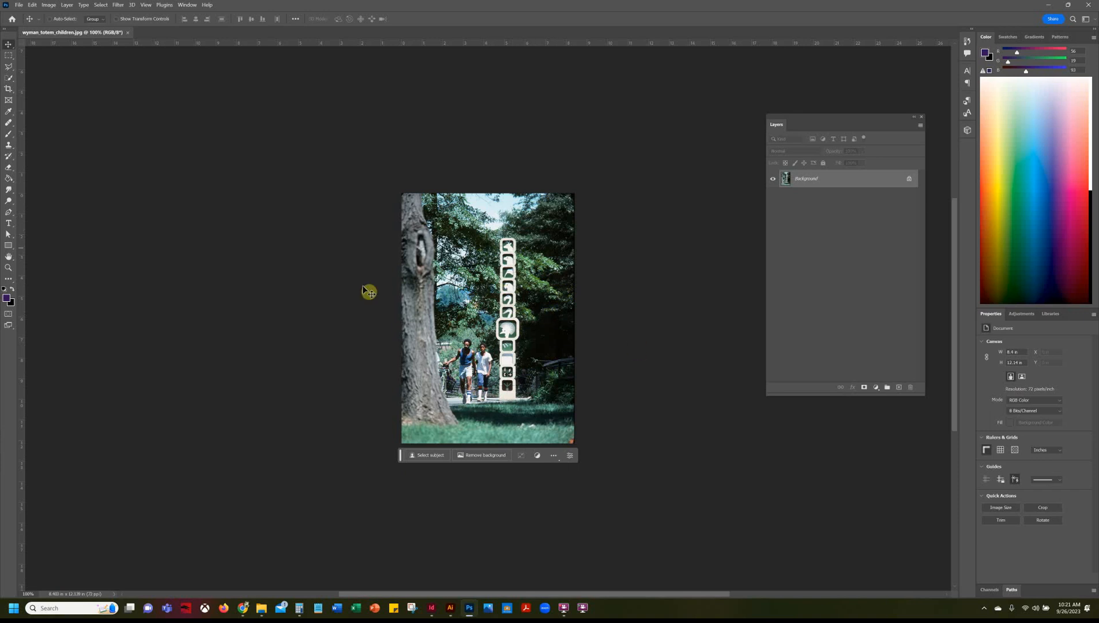
- Add a new empty layer above the totem photo's background
click(9, 268)
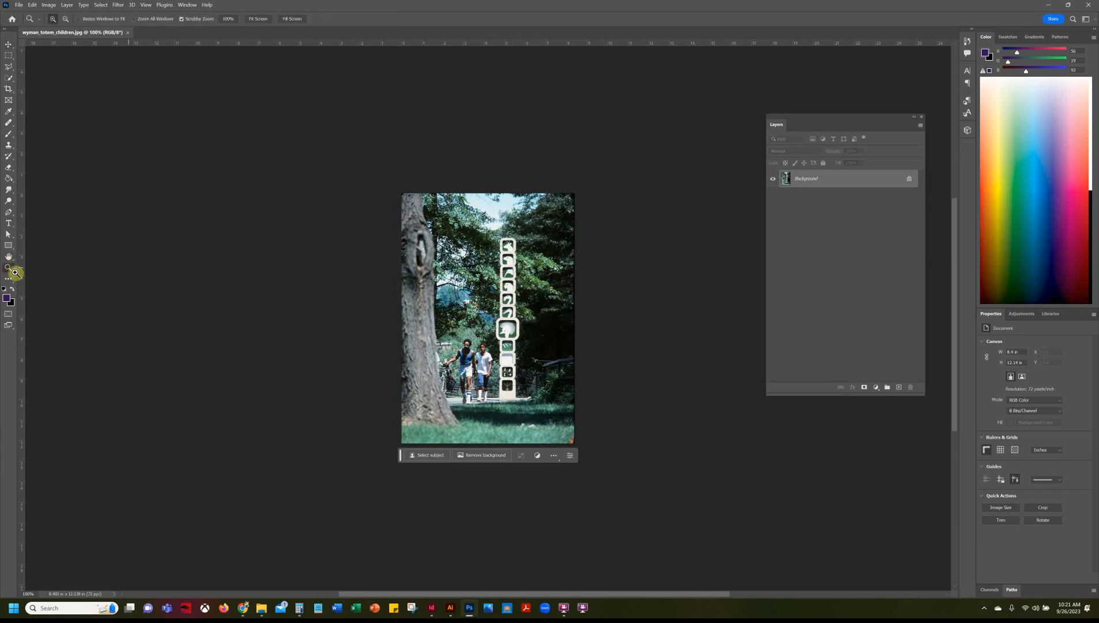
click(511, 284)
click(513, 312)
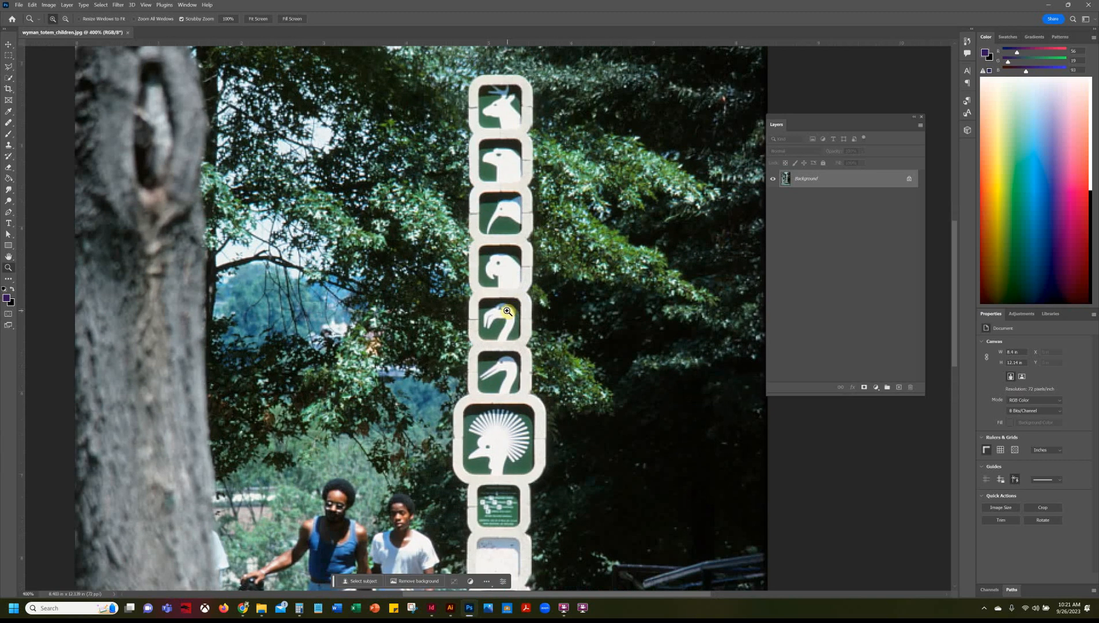
click(508, 311)
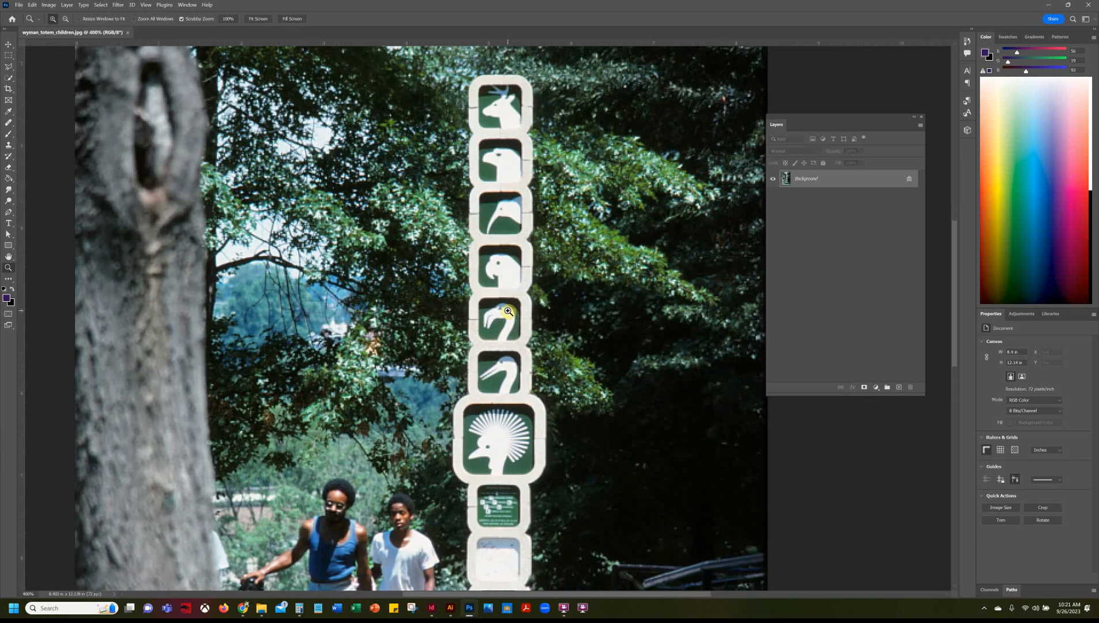
drag(515, 292, 494, 319)
click(9, 44)
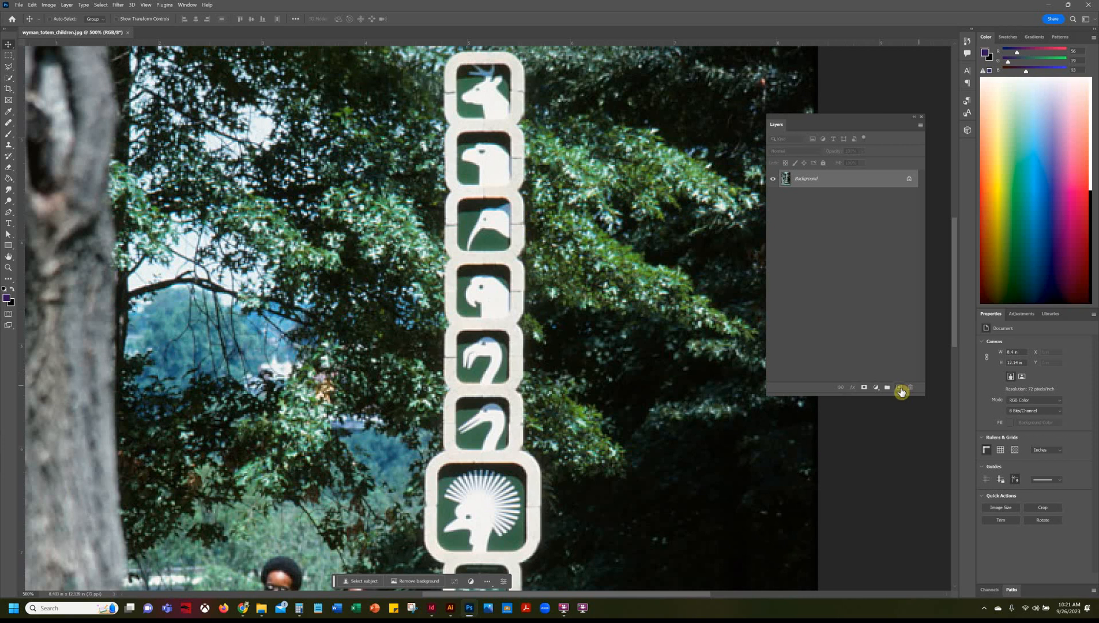
click(900, 388)
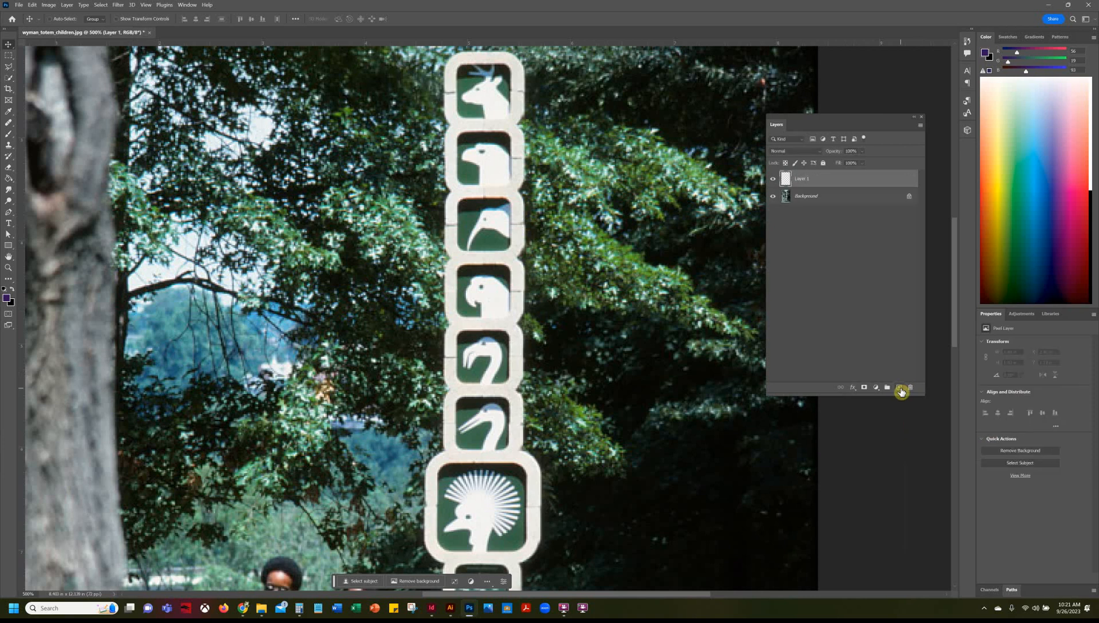
- Outline the inside of the totem's large crested bird panel, including its rounded corners, with the Polygonal Lasso
click(8, 66)
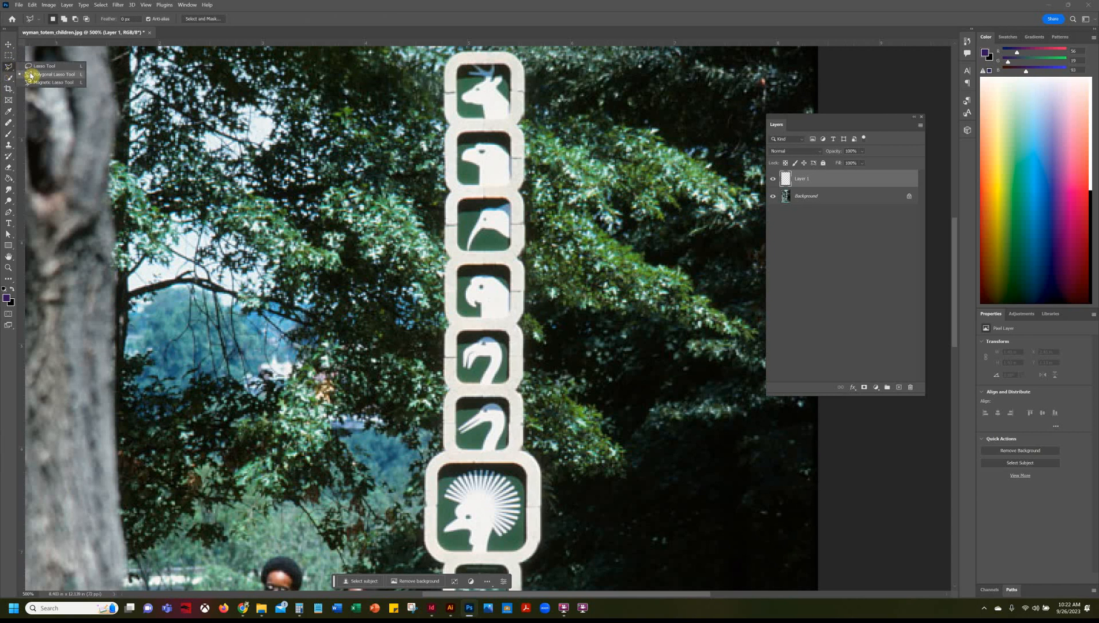
click(31, 74)
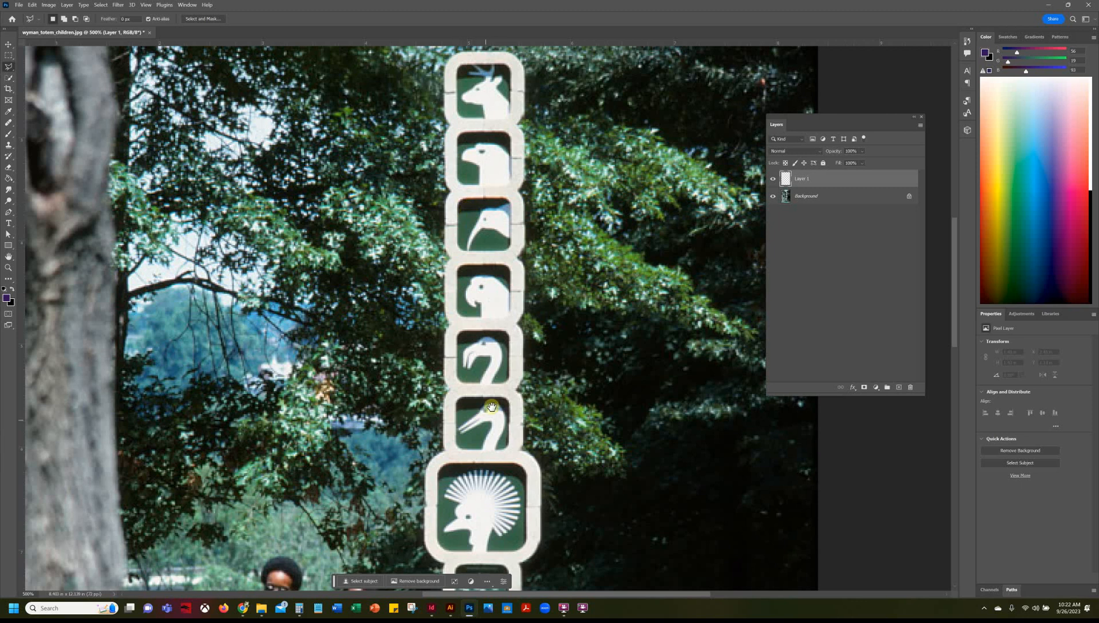
drag(493, 407, 502, 237)
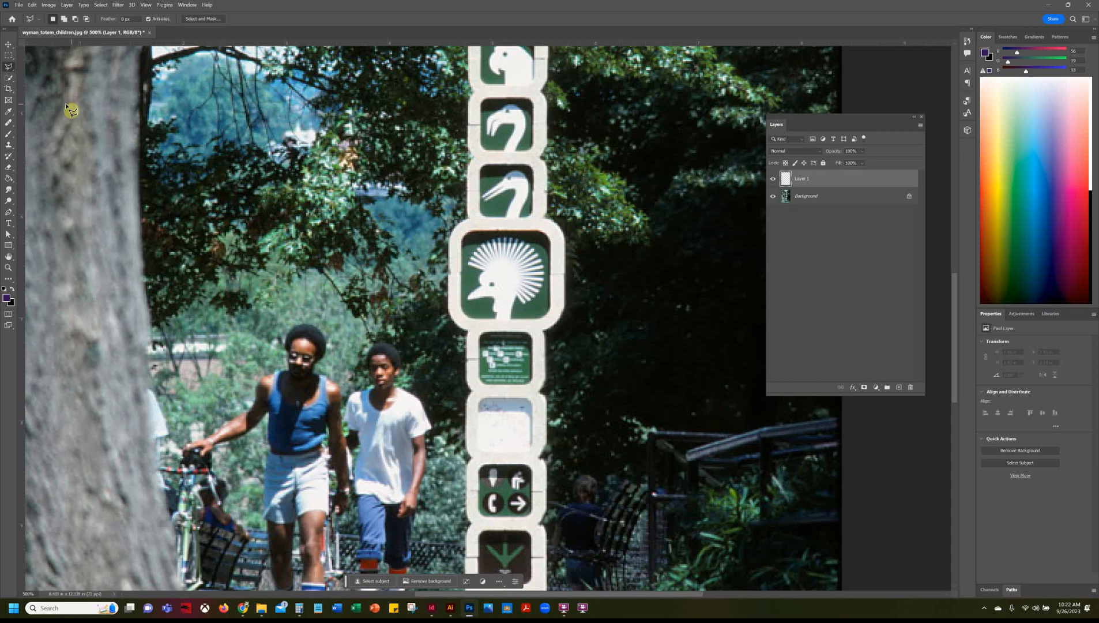
click(8, 69)
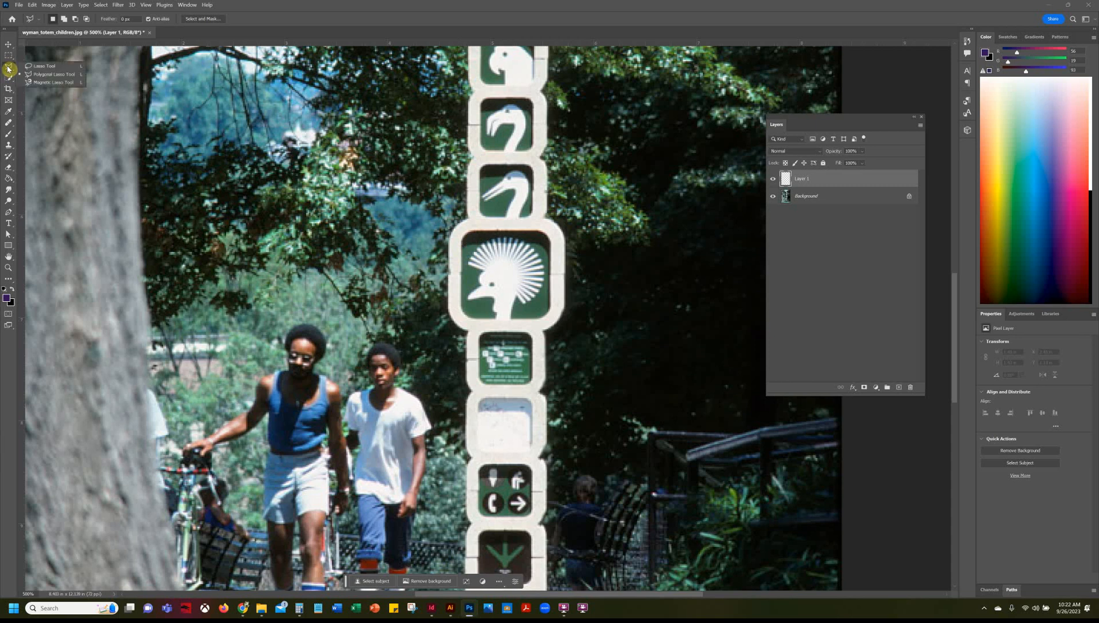
click(51, 74)
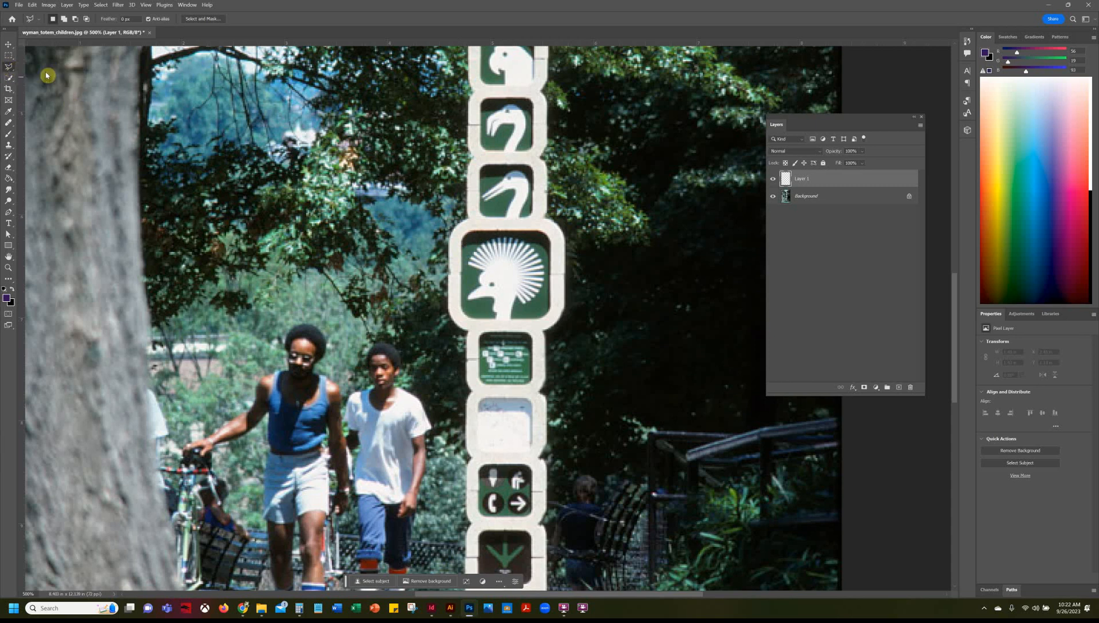
click(462, 246)
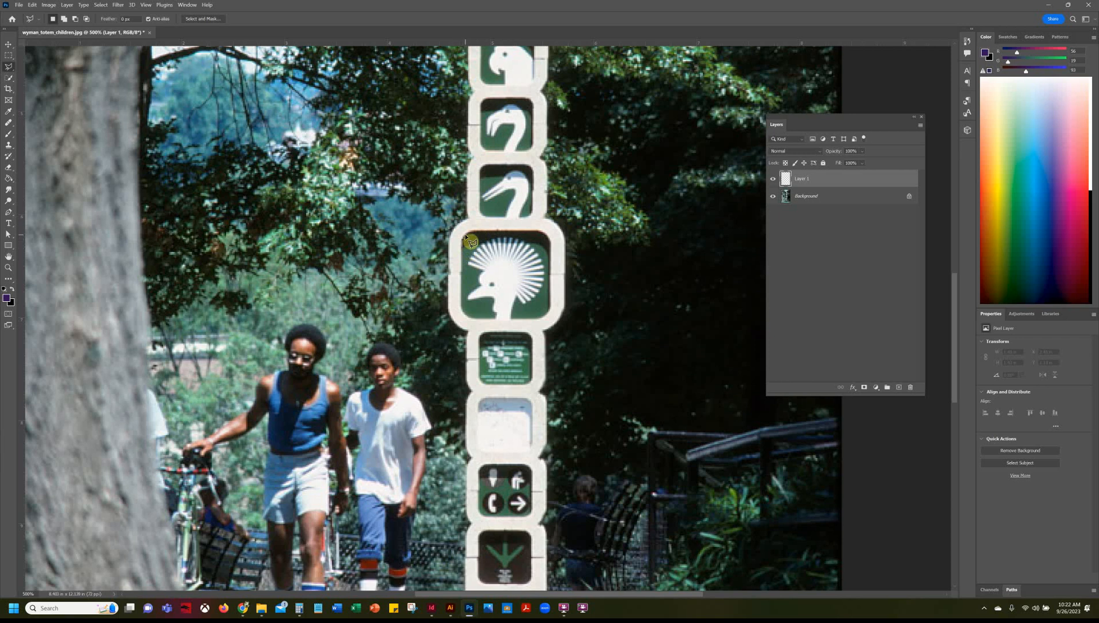
click(471, 233)
click(540, 318)
click(461, 310)
click(467, 254)
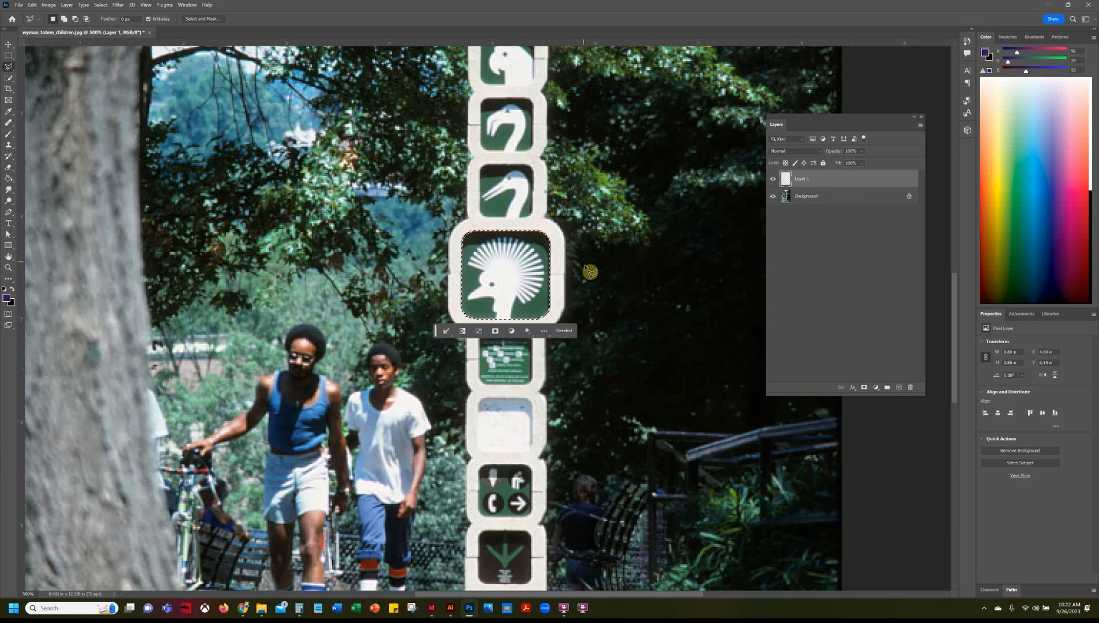
- Sample the green from the large sign panel, fill the selection with it on the new layer, and deselect
click(5, 288)
key(i)
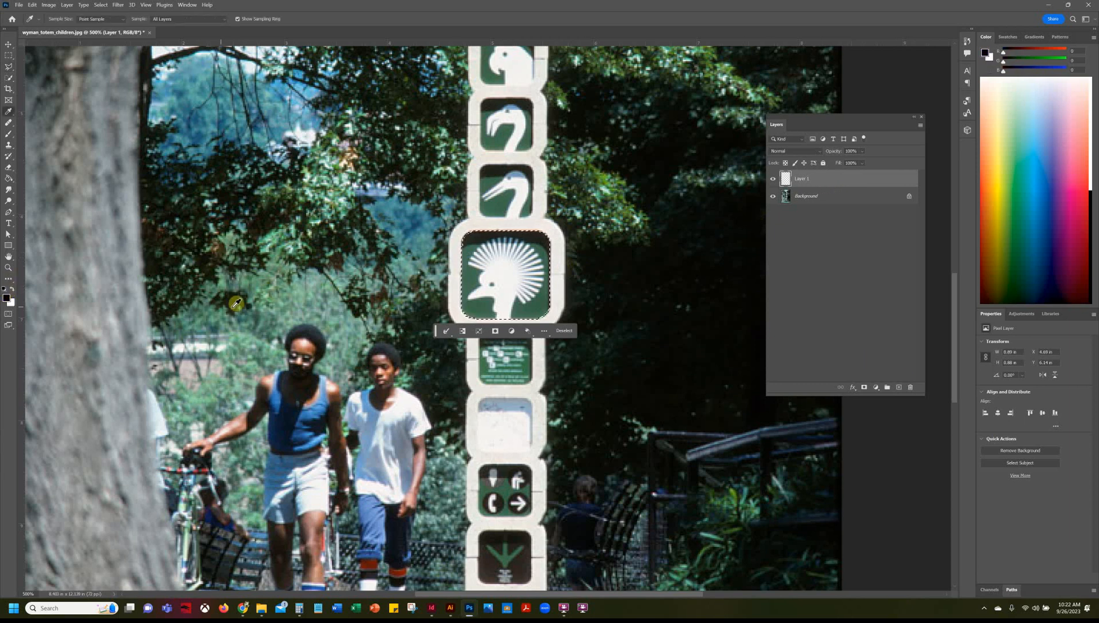
click(490, 301)
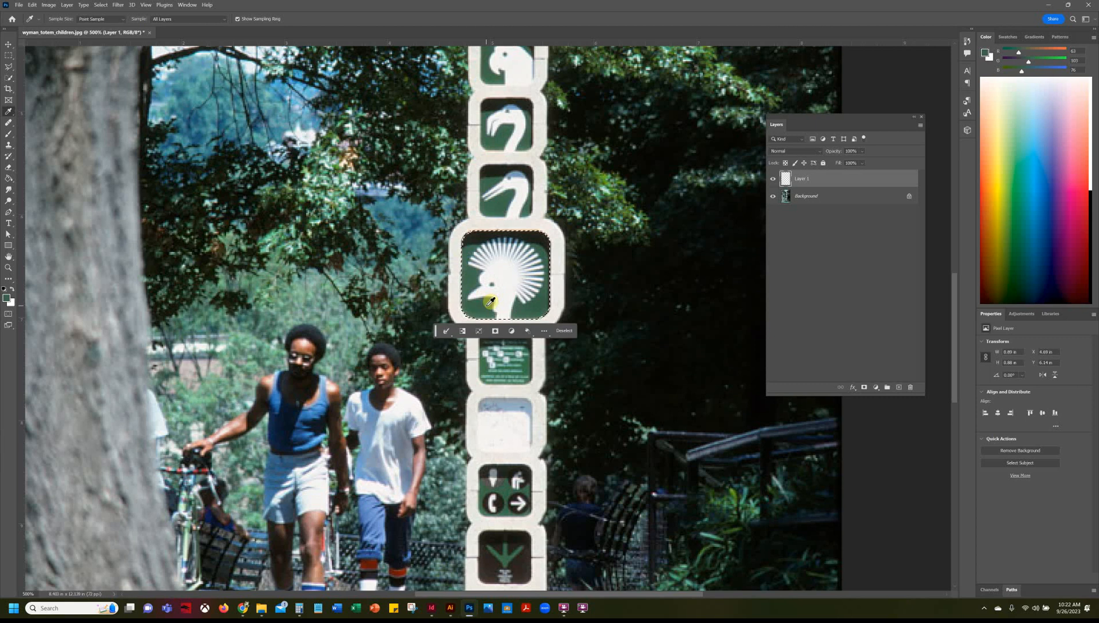
key(g)
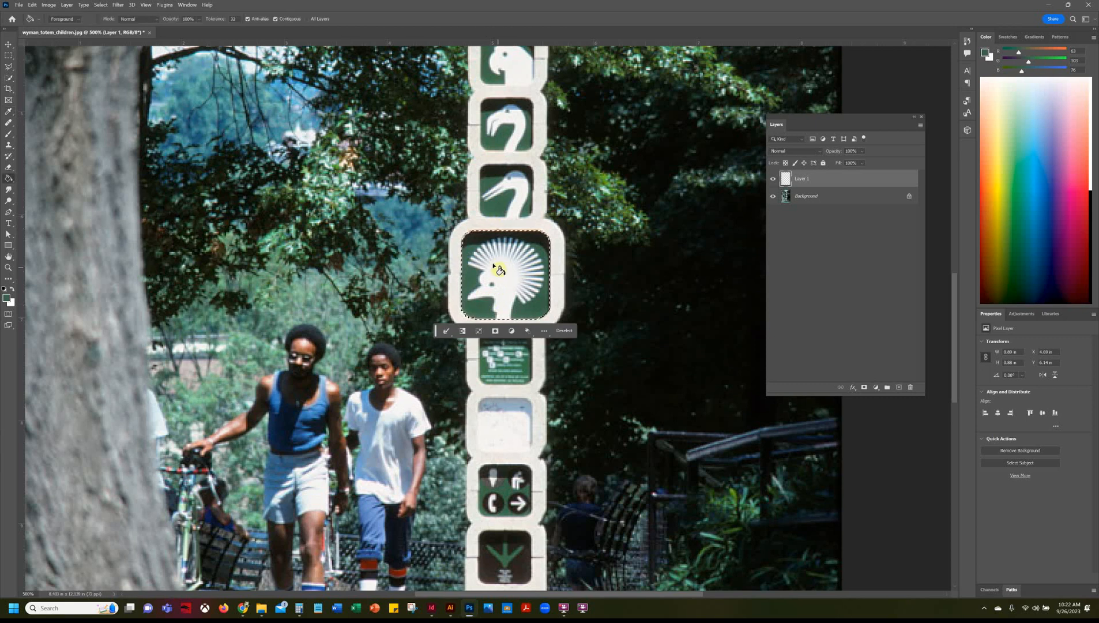
click(497, 272)
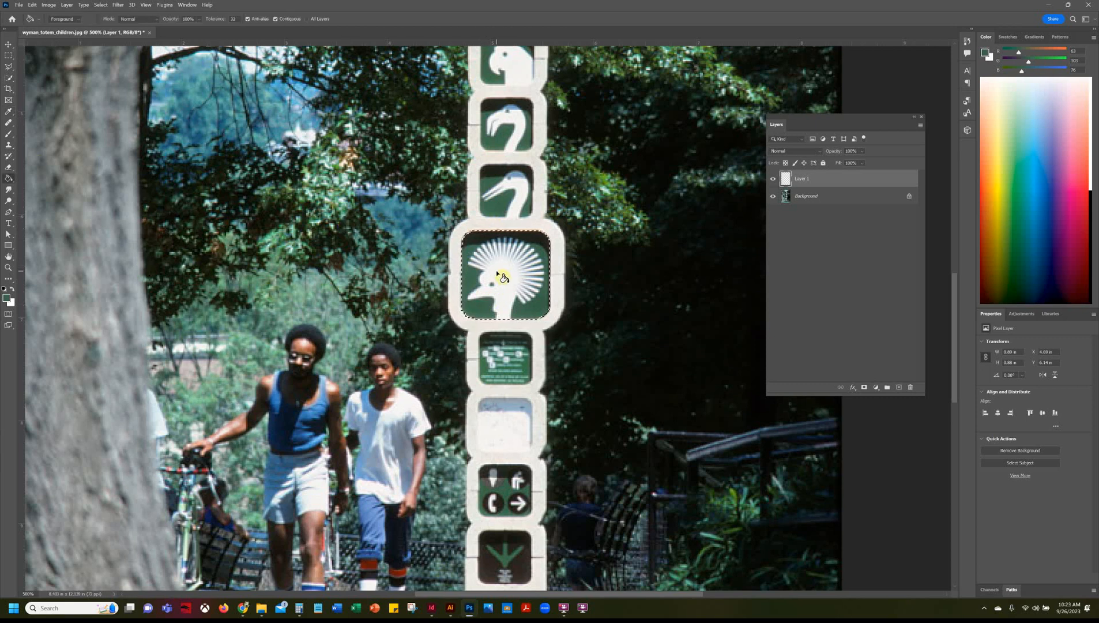
key(ctrl+d)
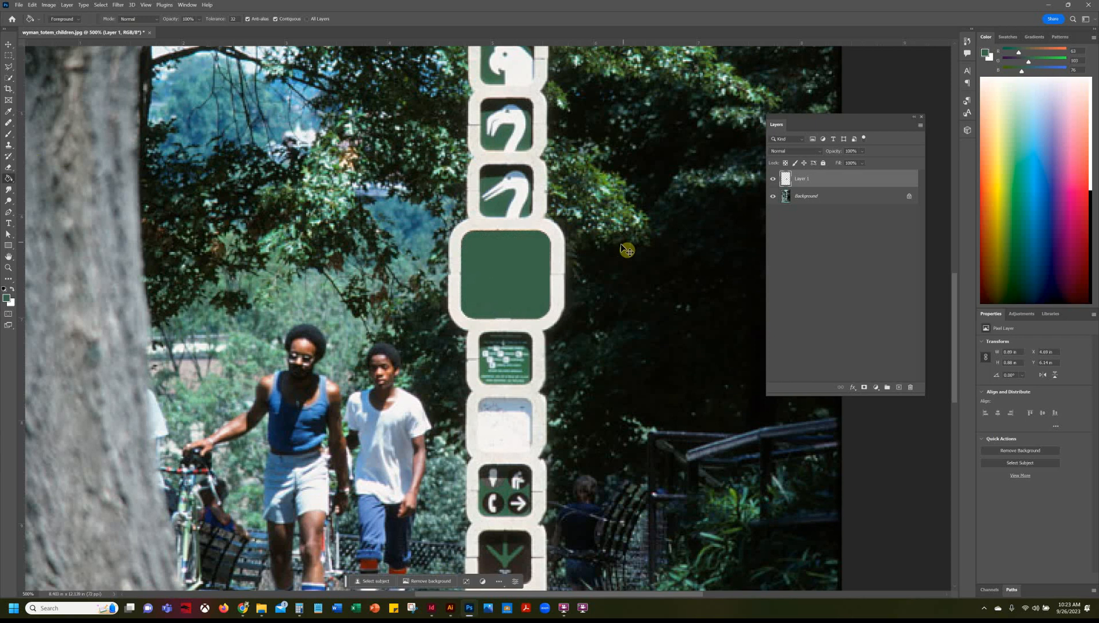
key(v)
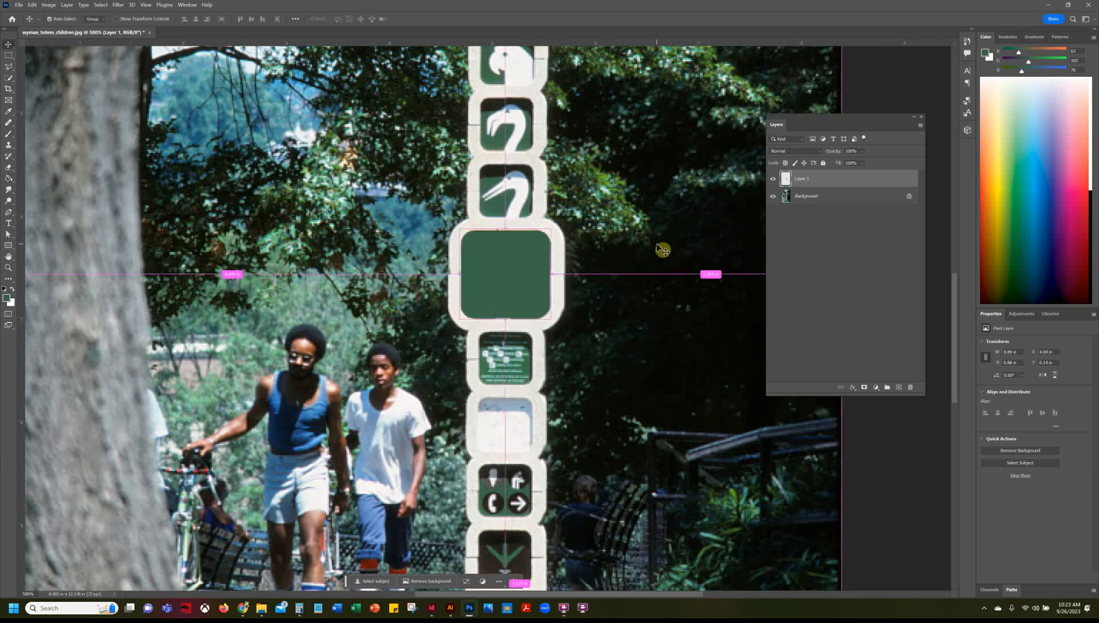
- Hide the green fill layer to expose the original bird panel and add another empty layer above it
key(ctrl+0)
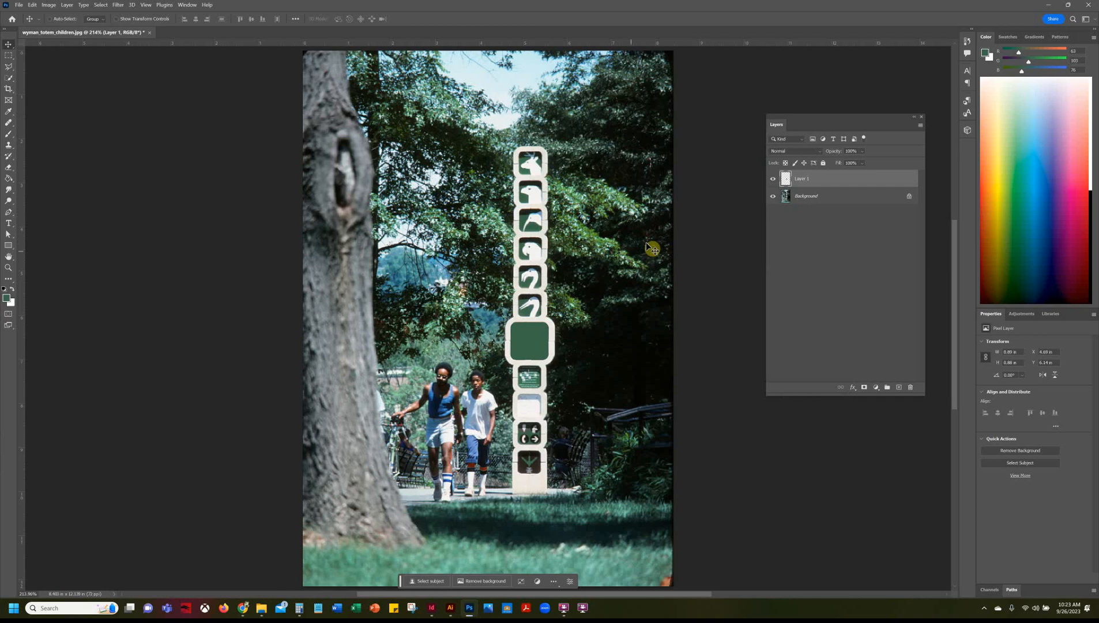
key(z)
click(537, 345)
click(541, 347)
click(542, 348)
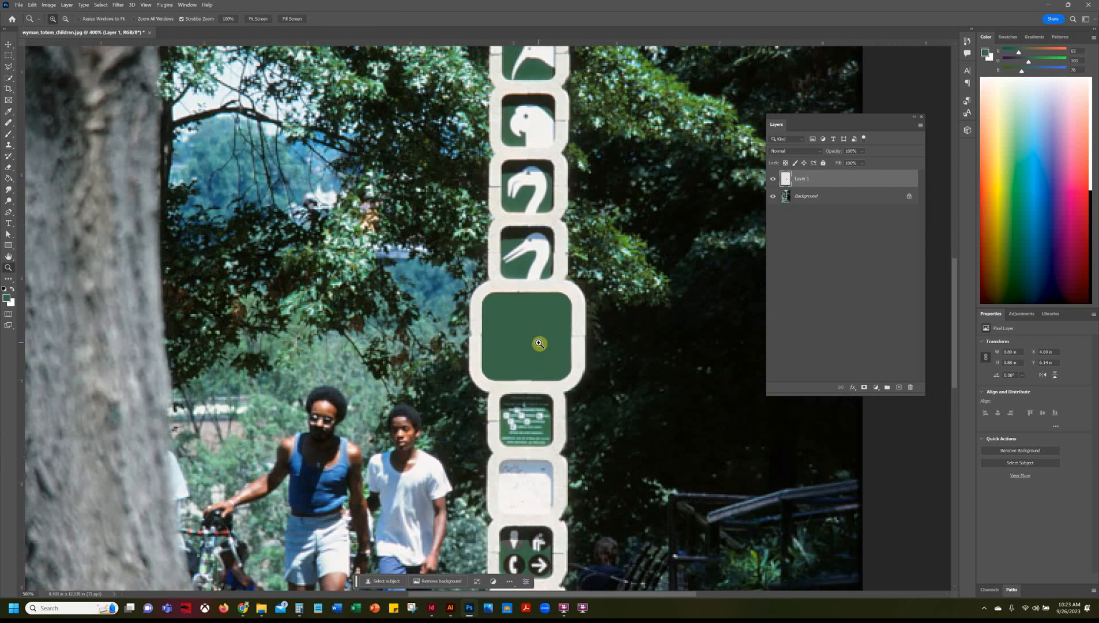
drag(534, 331, 504, 334)
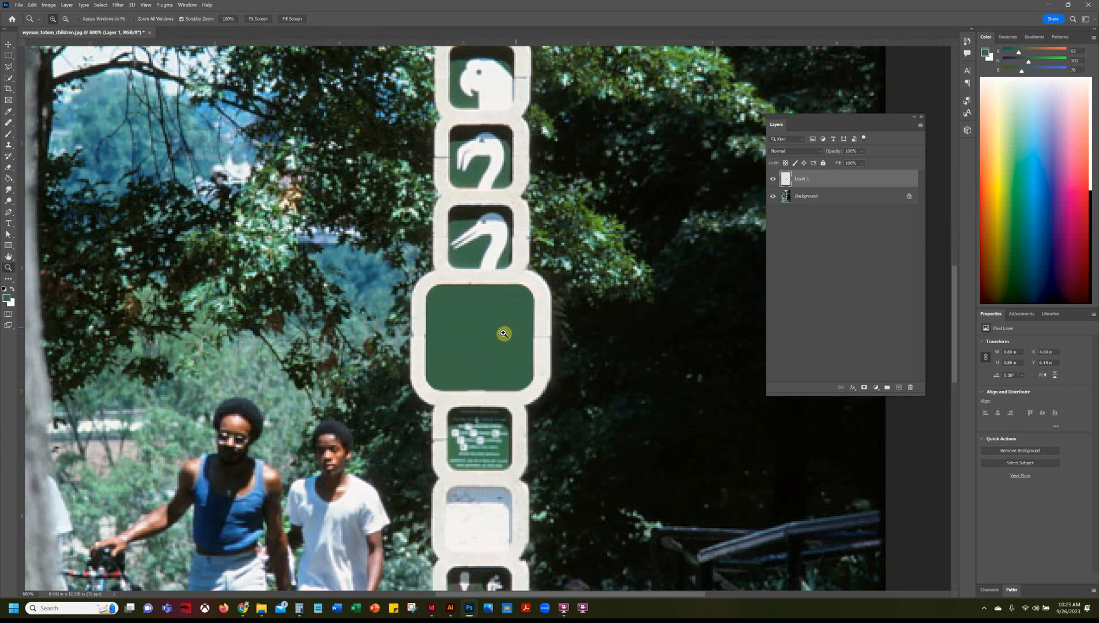
click(505, 333)
click(9, 45)
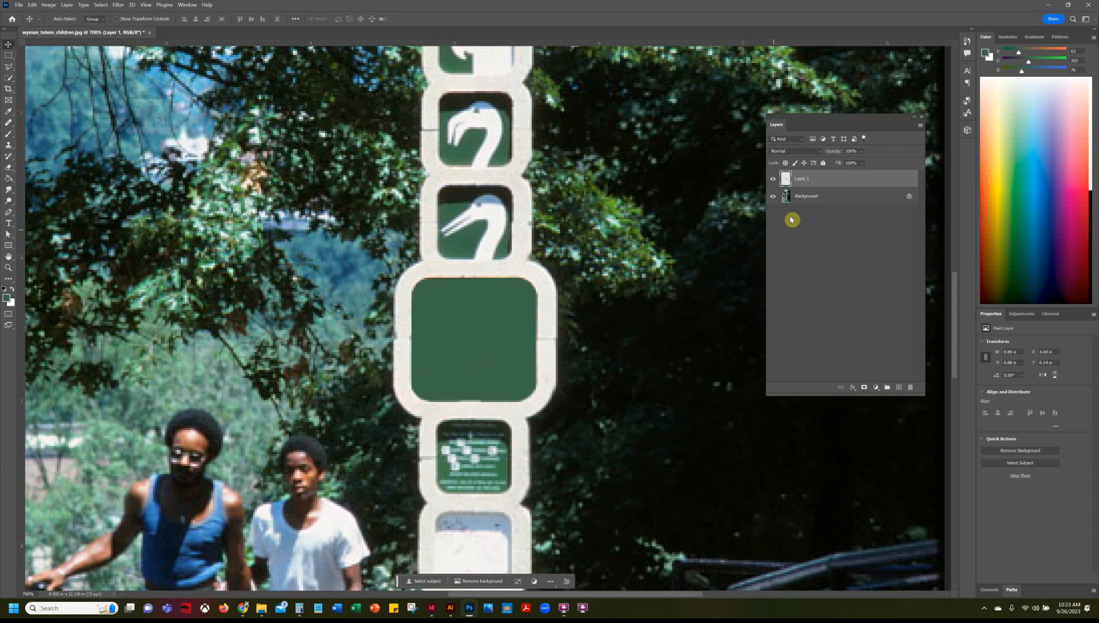
click(773, 183)
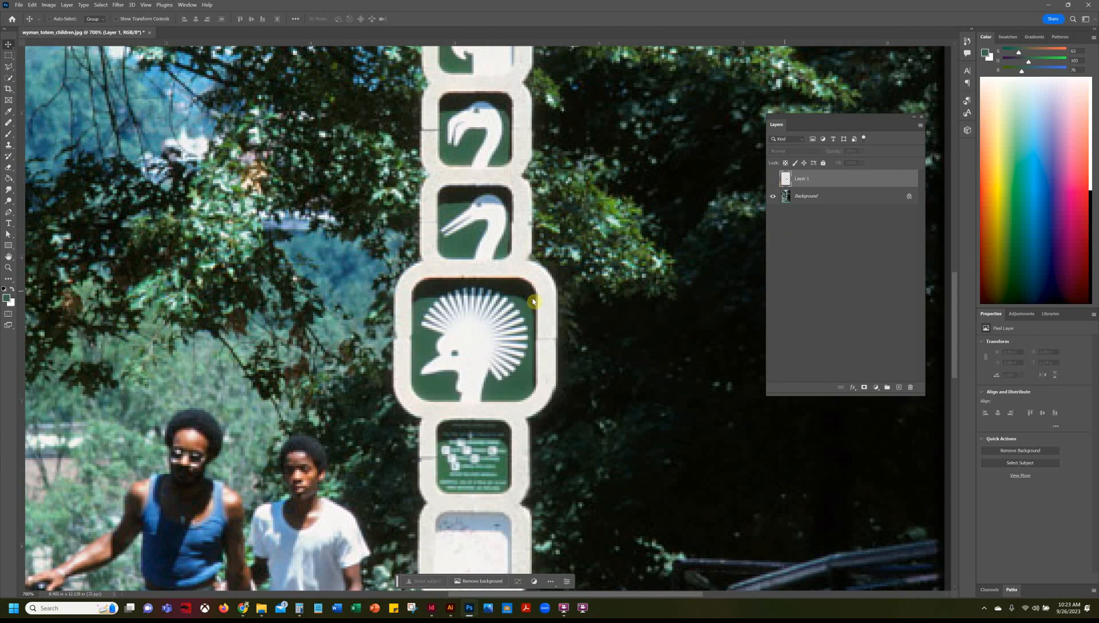
click(898, 388)
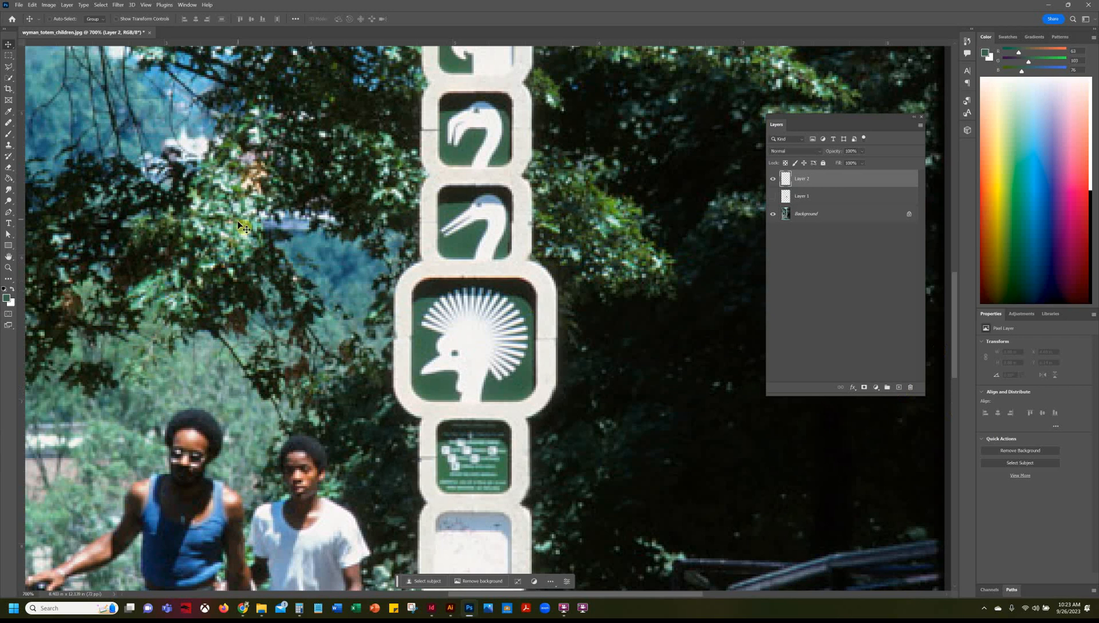
- Select the dark shadow strip along the large panel's upper and right inner edges with the Polygonal Lasso
click(8, 70)
mouse_move(413, 304)
mouse_down()
mouse_move(527, 299)
mouse_move(535, 389)
mouse_up()
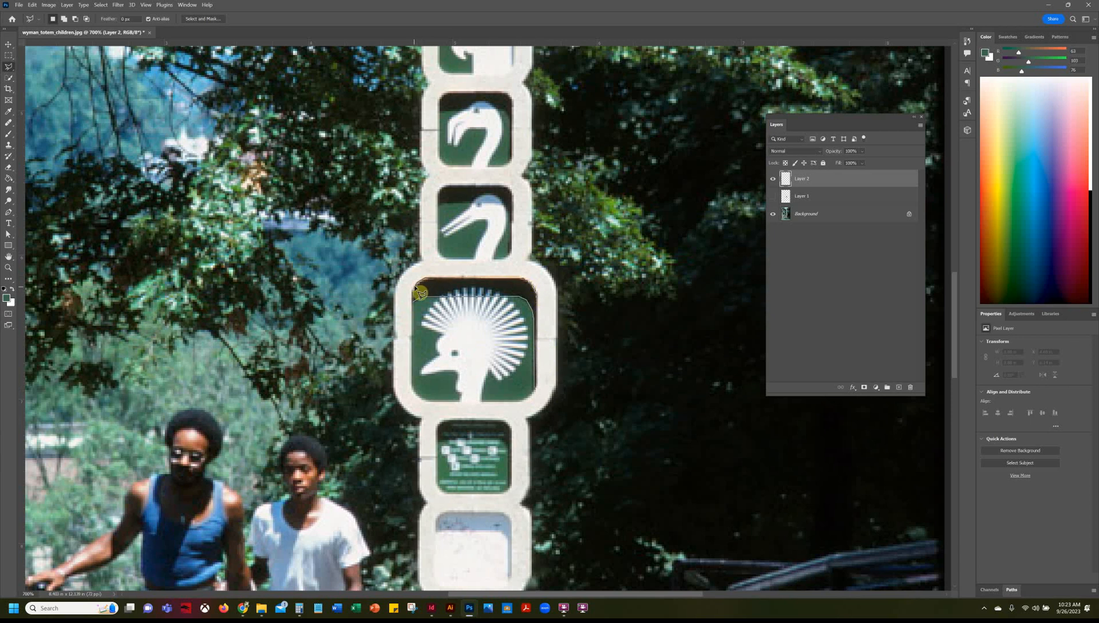
click(419, 310)
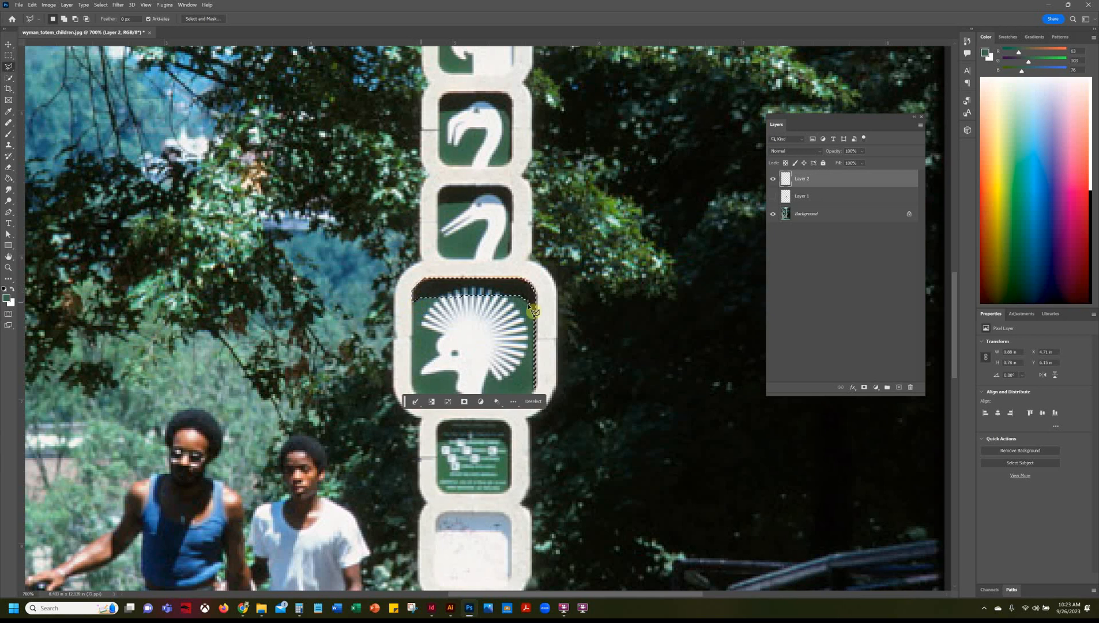
- Show the green layer again, sample the dark shadow colour from the panel above, fill the shadow selection with it, and deselect
click(774, 196)
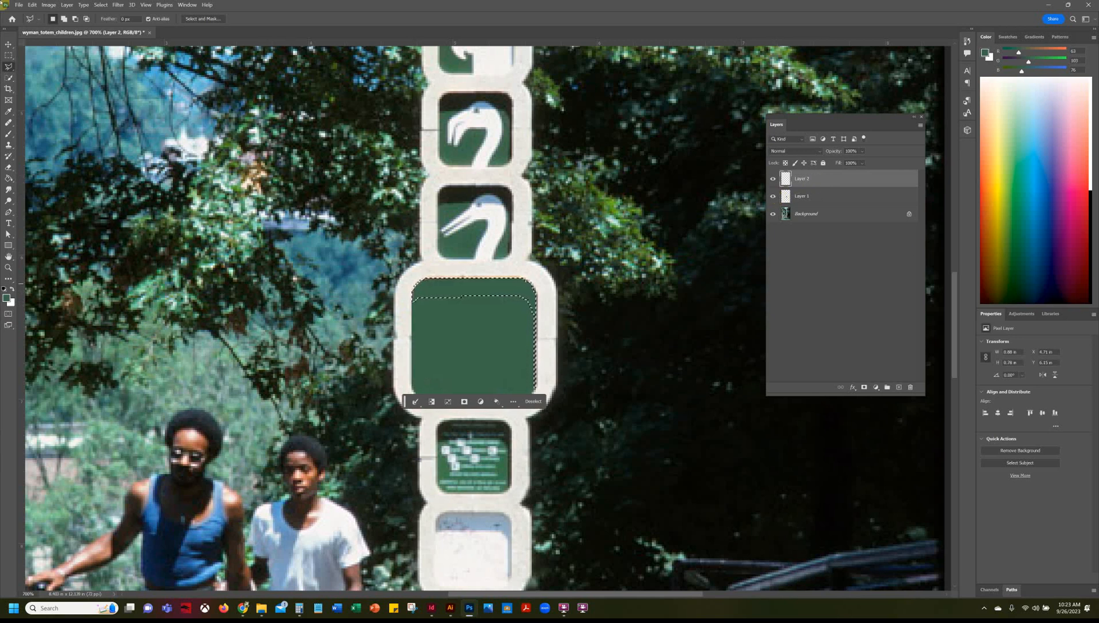
click(5, 288)
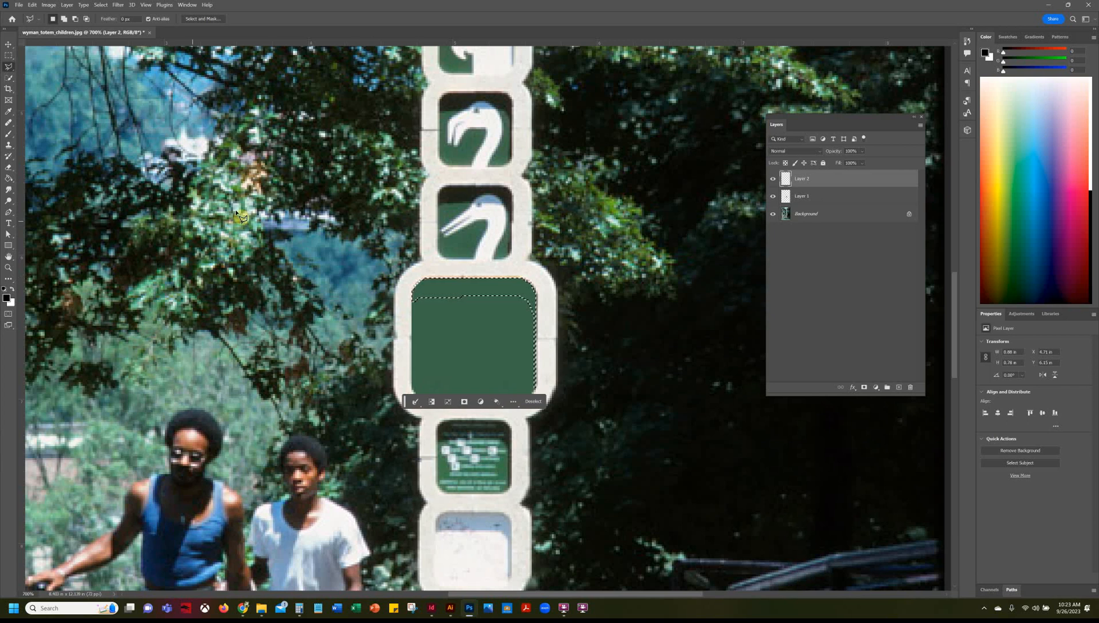
key(i)
click(464, 190)
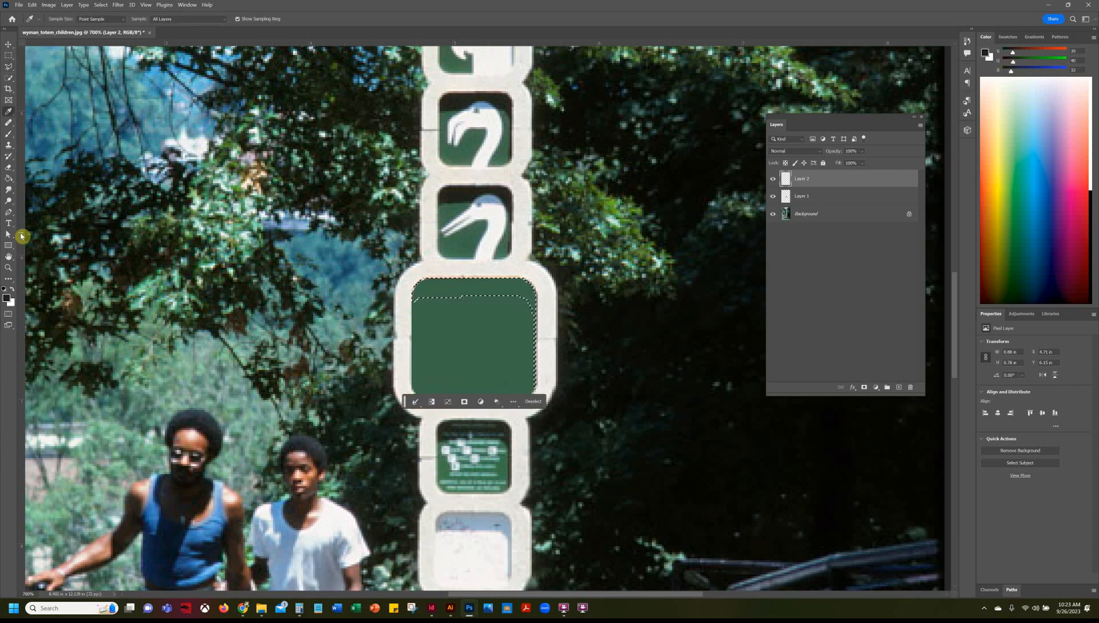
click(9, 178)
click(476, 287)
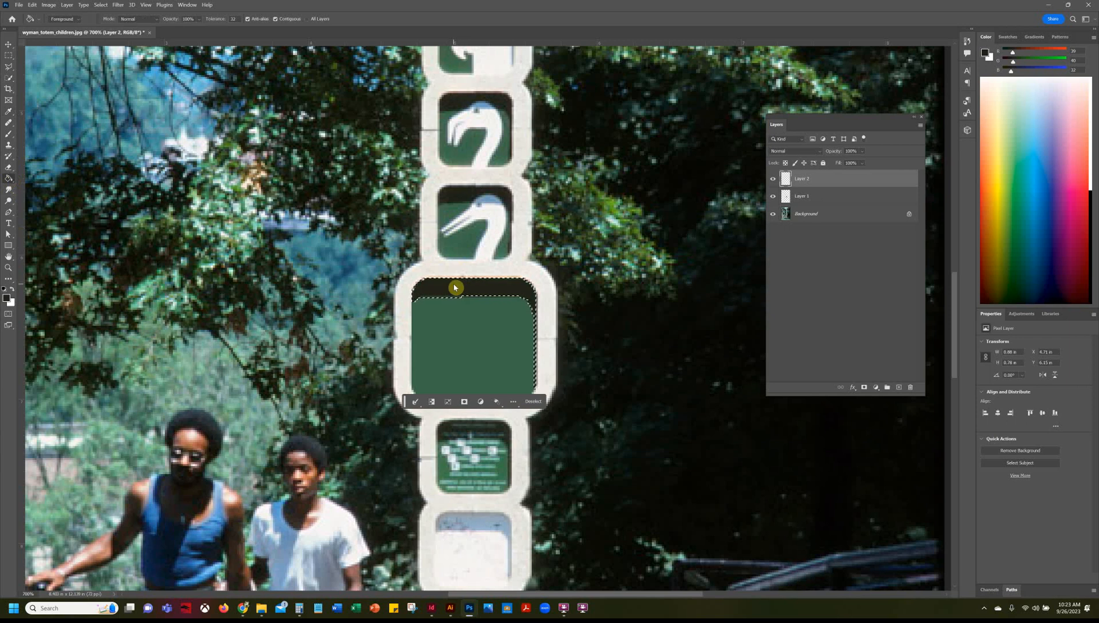
key(ctrl+d)
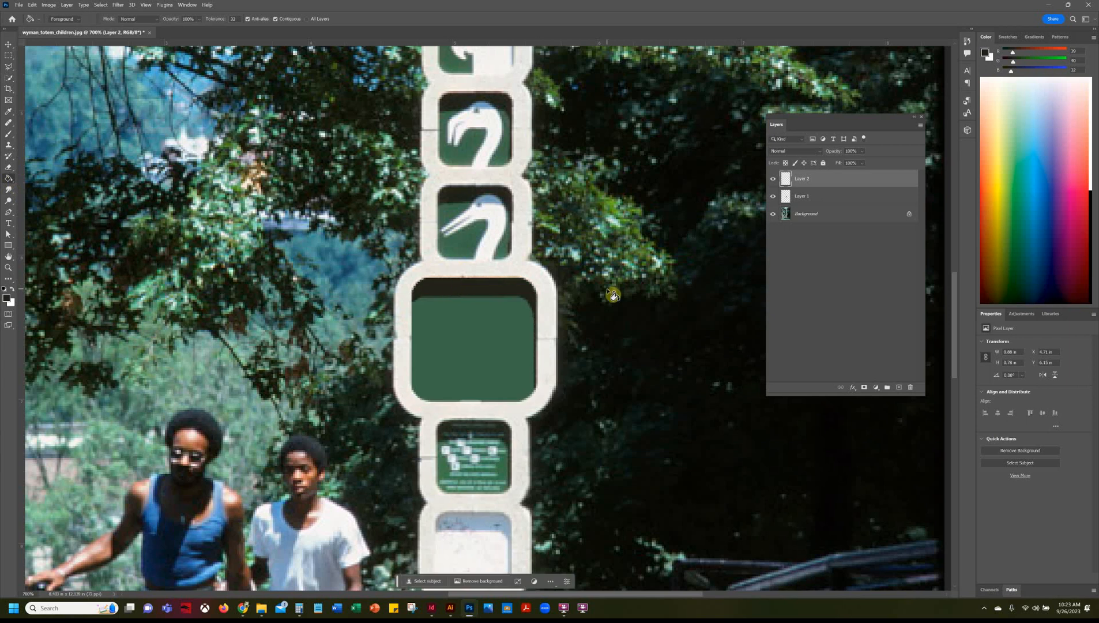
- Compare the large panel with and without the shadow layer and check that layer's opacity setting
click(773, 180)
click(772, 180)
click(773, 183)
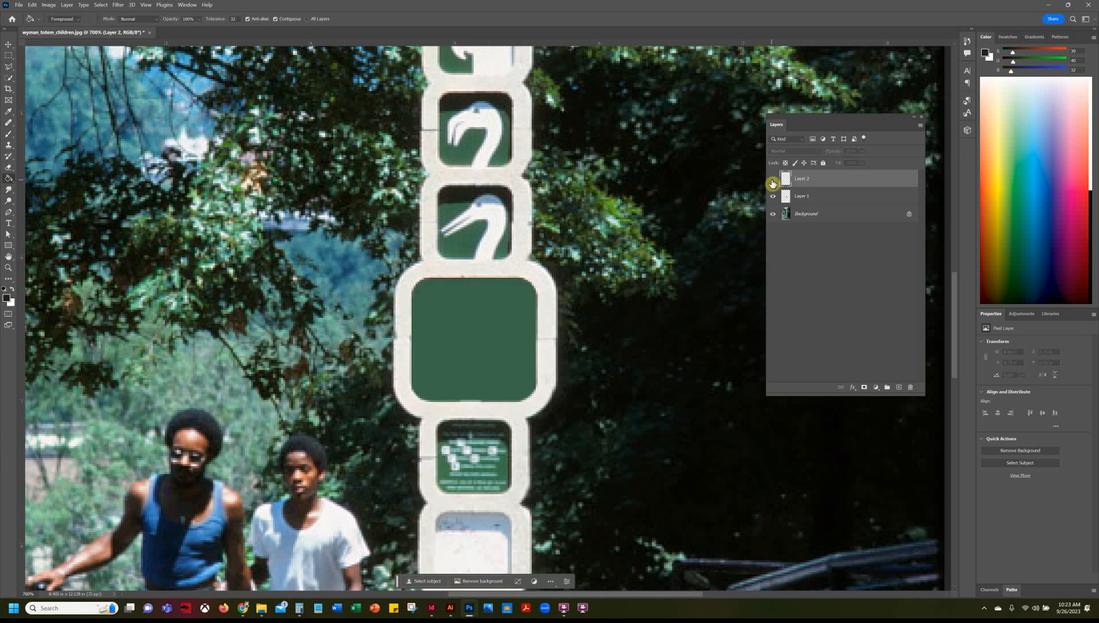
click(773, 182)
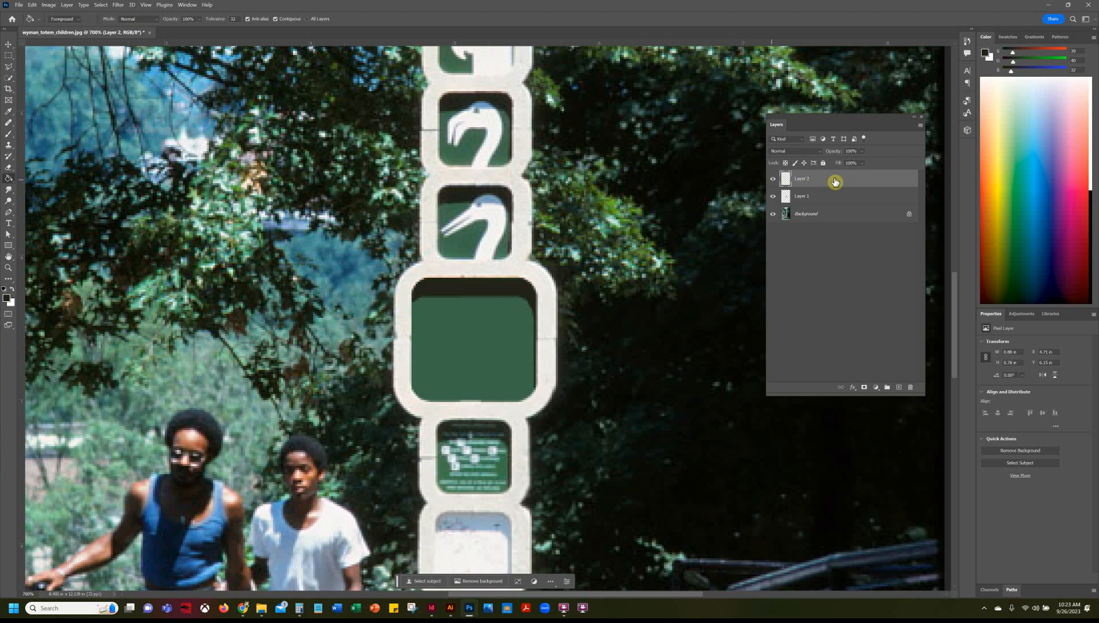
click(861, 151)
mouse_move(876, 165)
mouse_down()
mouse_move(865, 164)
mouse_move(881, 165)
mouse_up()
- Paste the white wolf head copied from Illustrator into the totem photo on a layer directly above the green panel fill
click(839, 196)
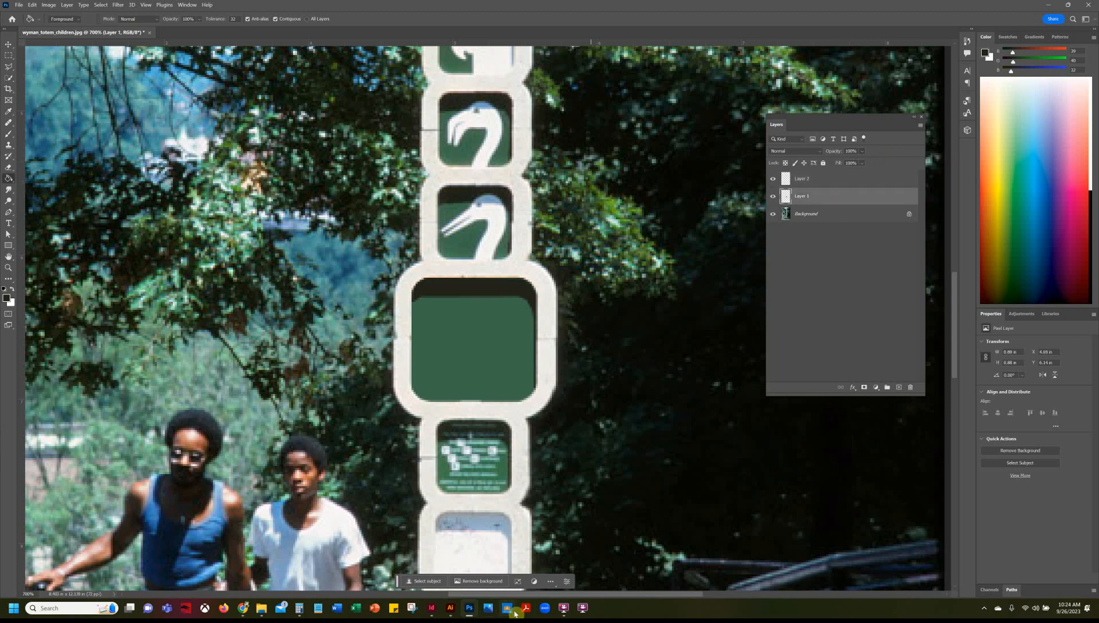
click(450, 608)
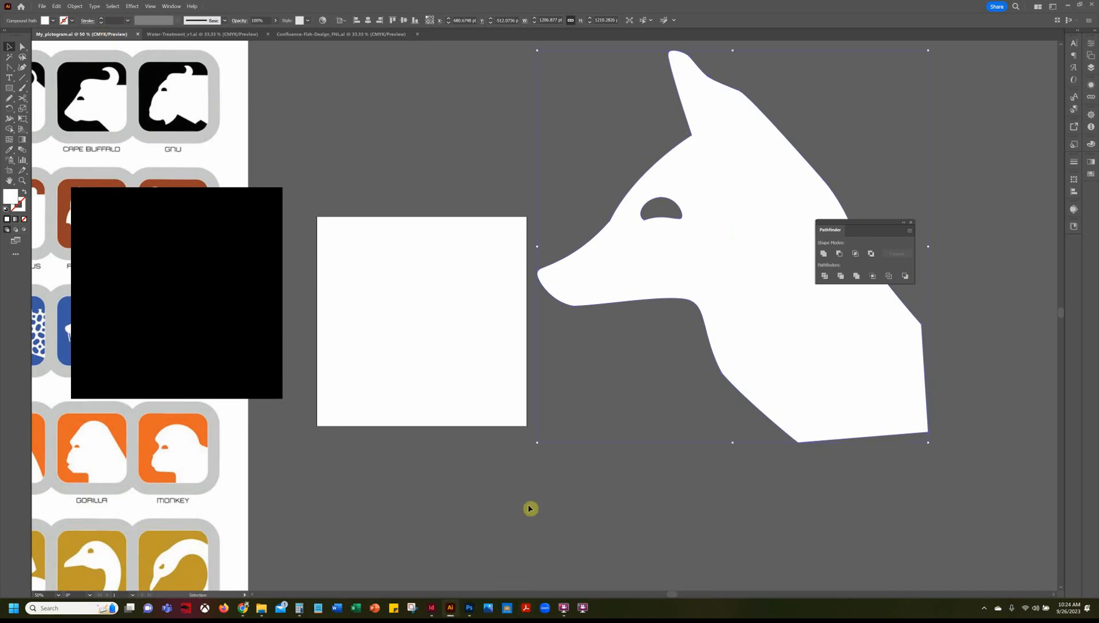
click(470, 610)
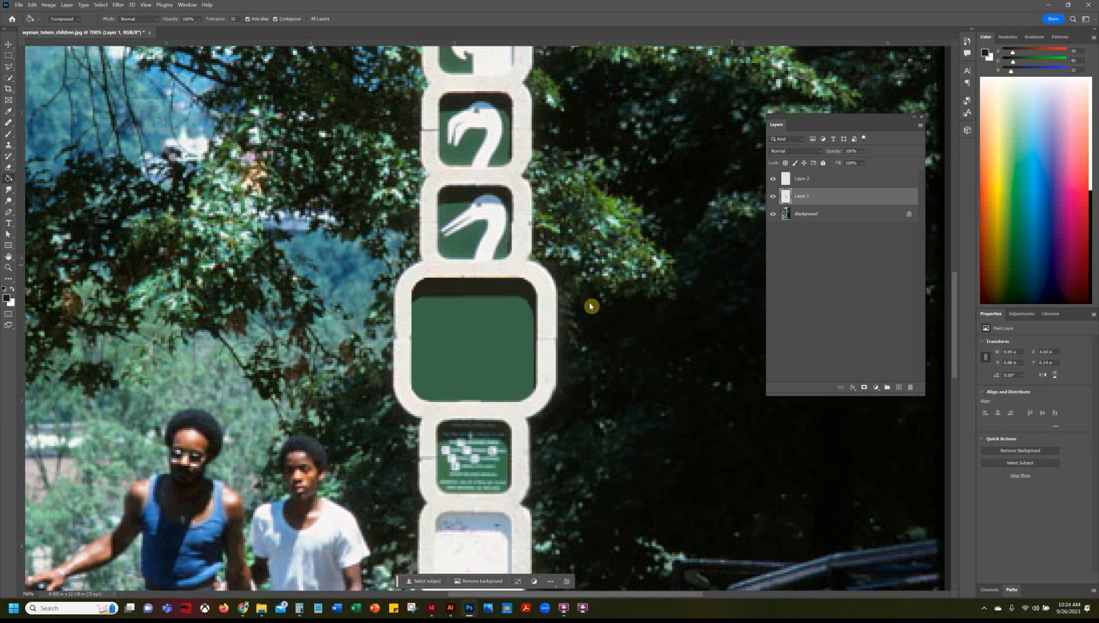
key(ctrl+v)
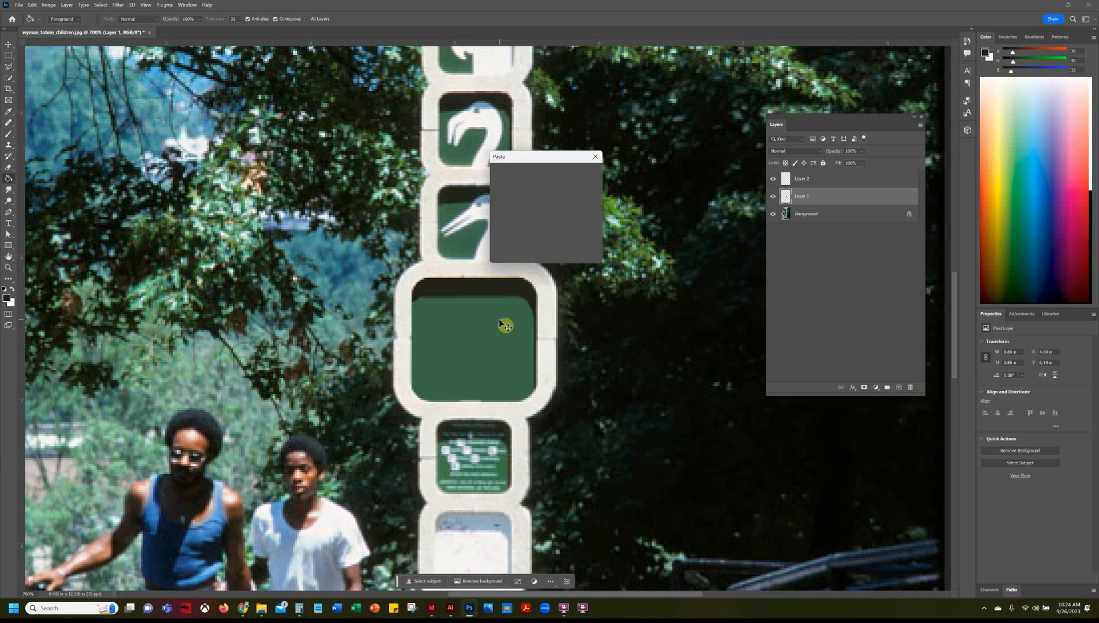
click(584, 175)
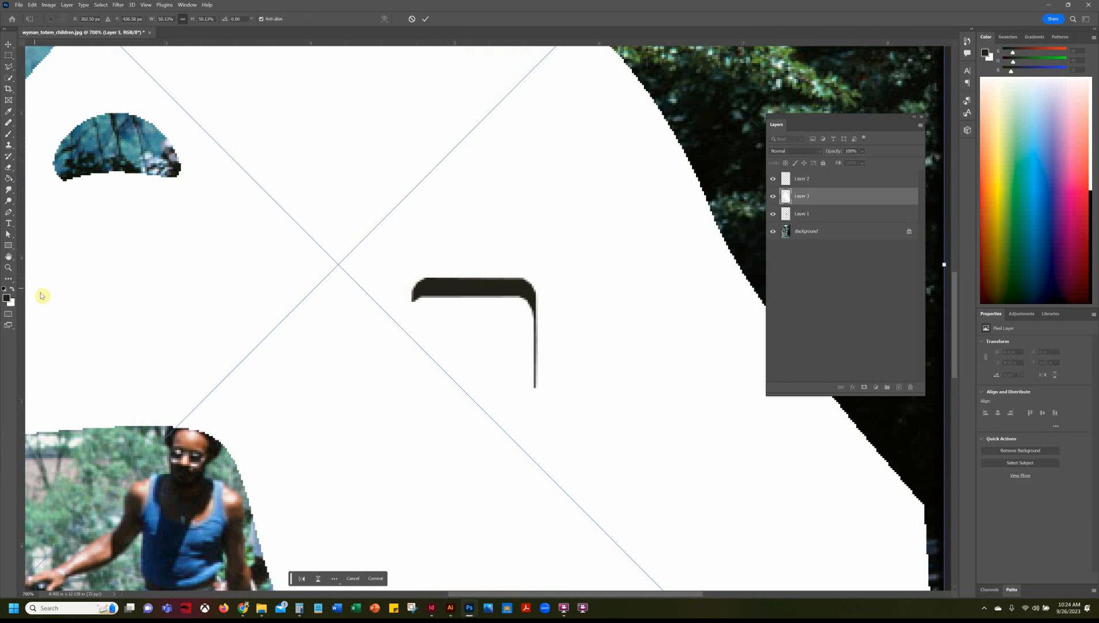
- Scale the pasted wolf head down to about 9.8% and position it inside the totem's large green panel
click(8, 268)
alt+click(419, 255)
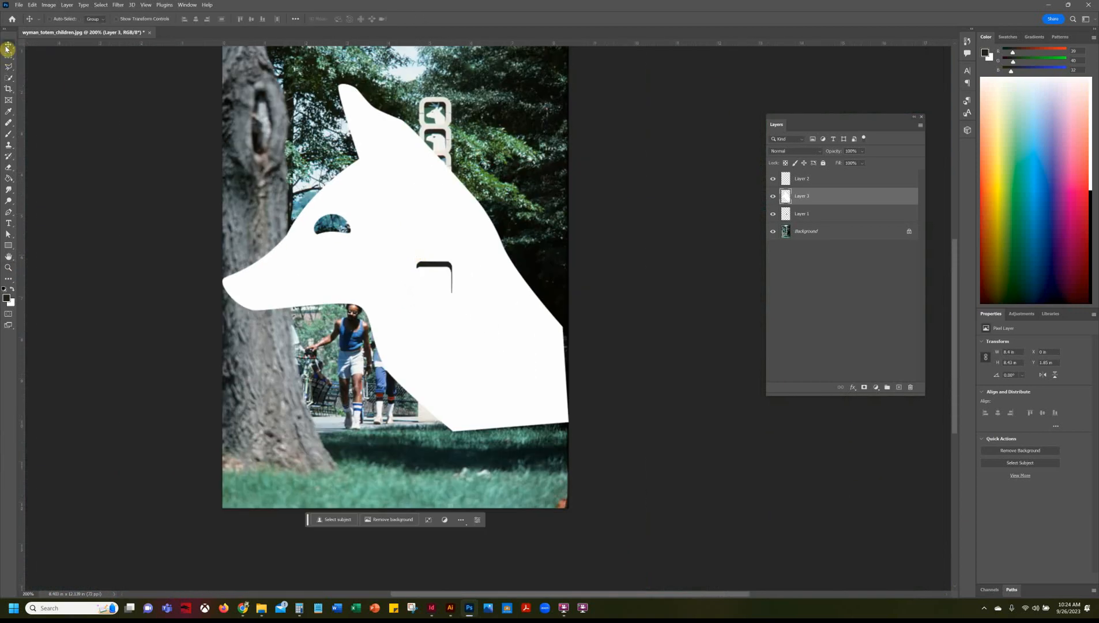
key(ctrl+t)
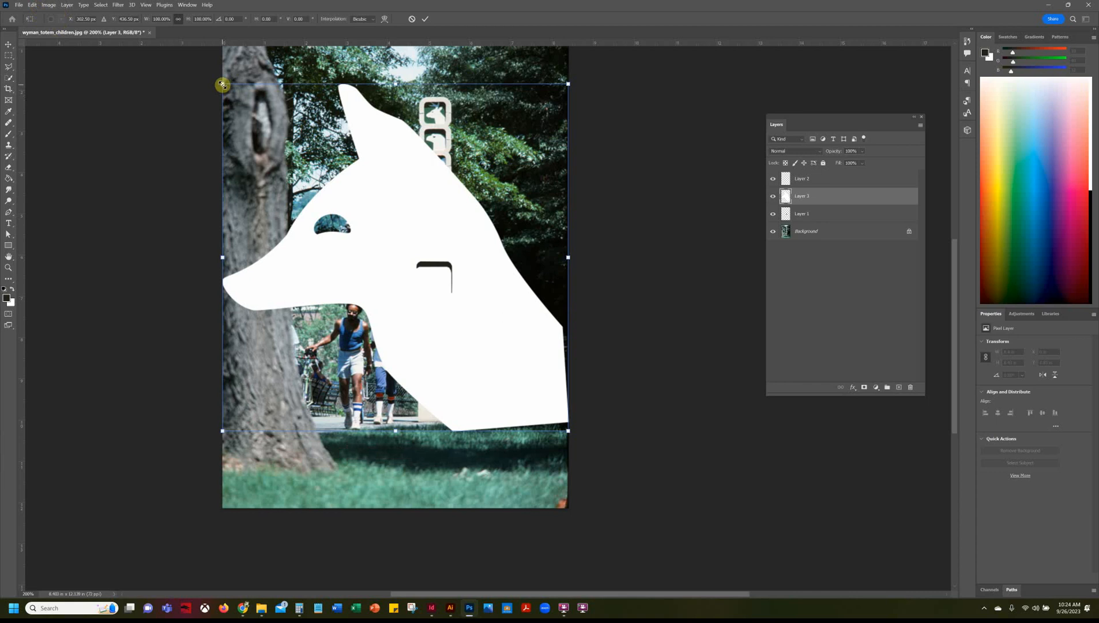
drag(223, 85, 488, 340)
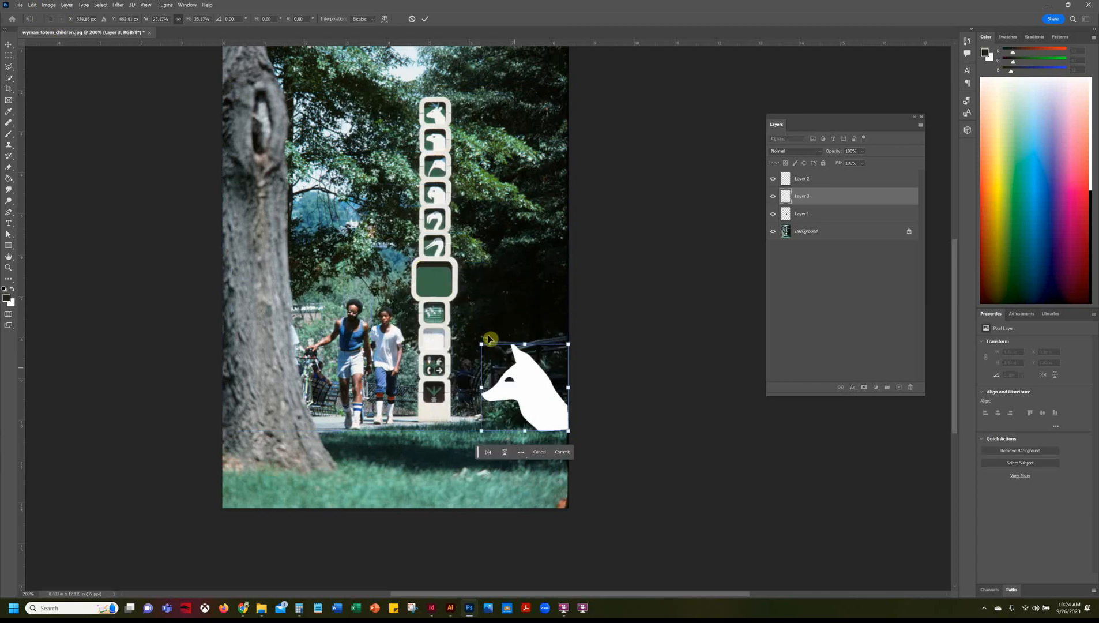
drag(541, 395, 445, 300)
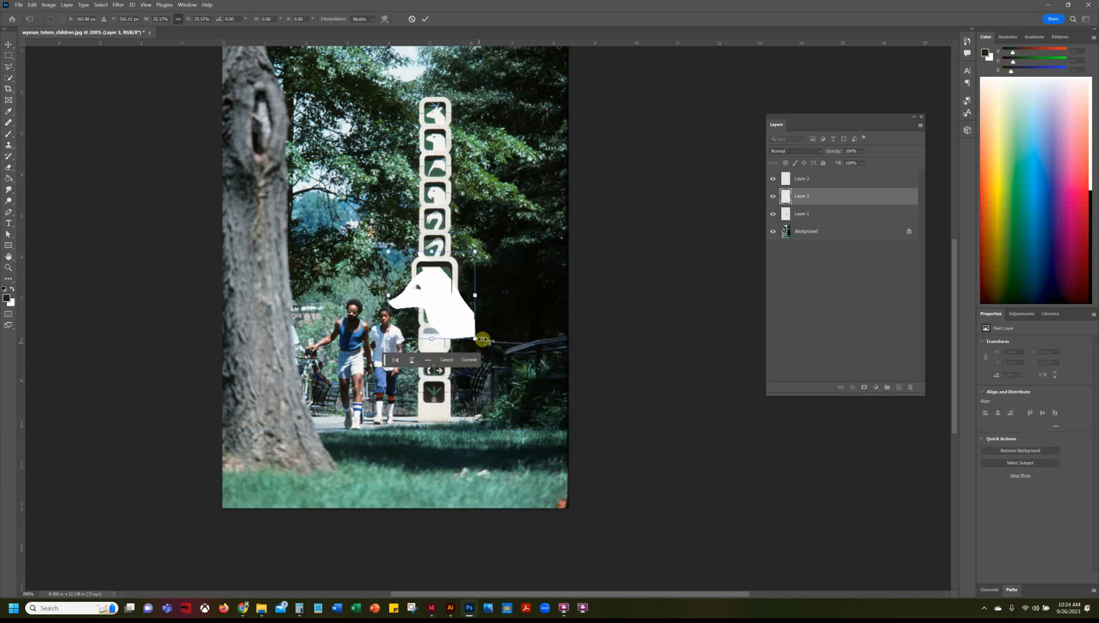
drag(482, 340, 452, 295)
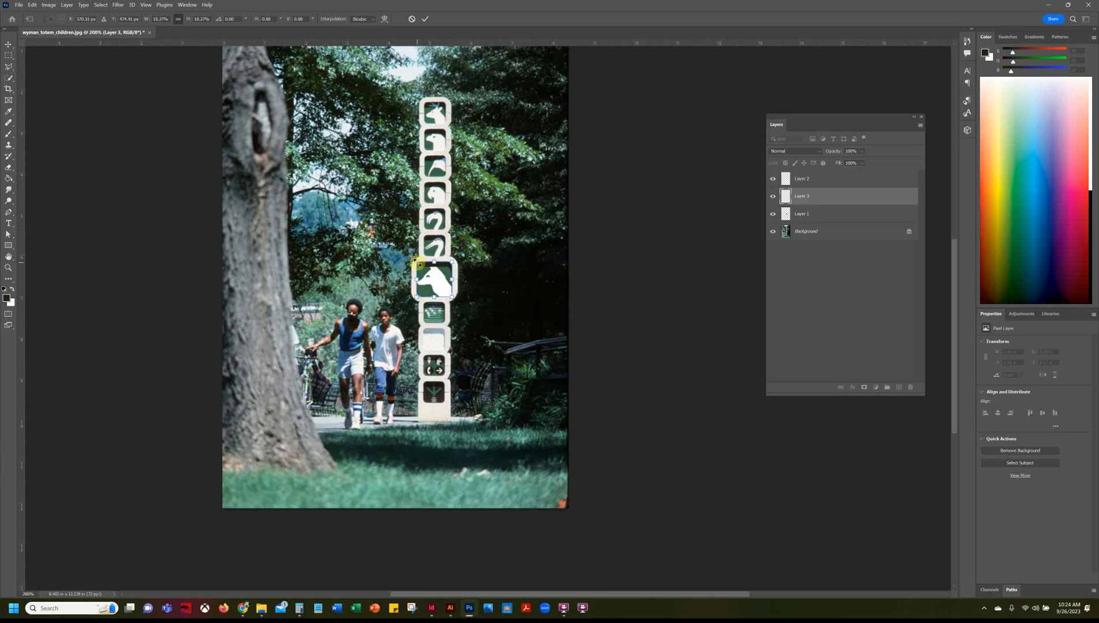
drag(416, 260, 418, 262)
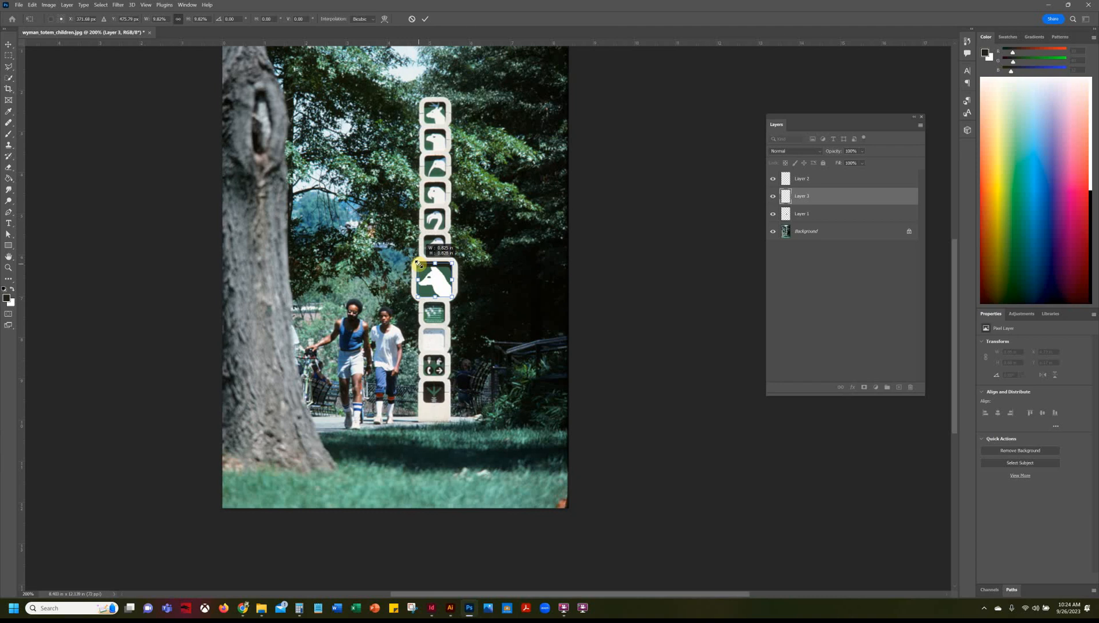
drag(419, 265, 418, 265)
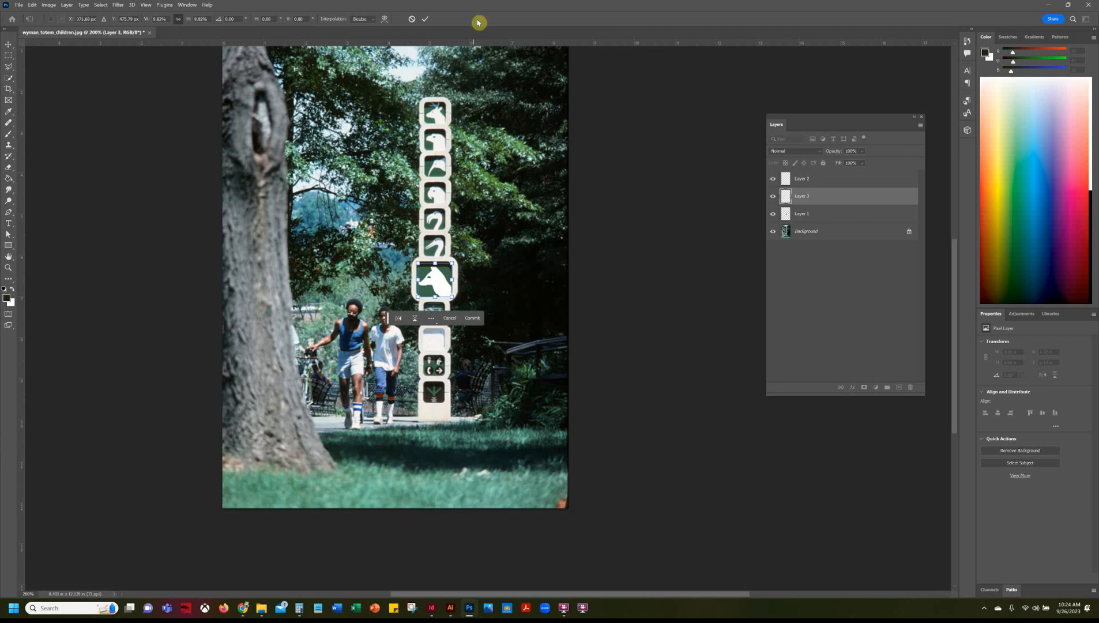
click(425, 19)
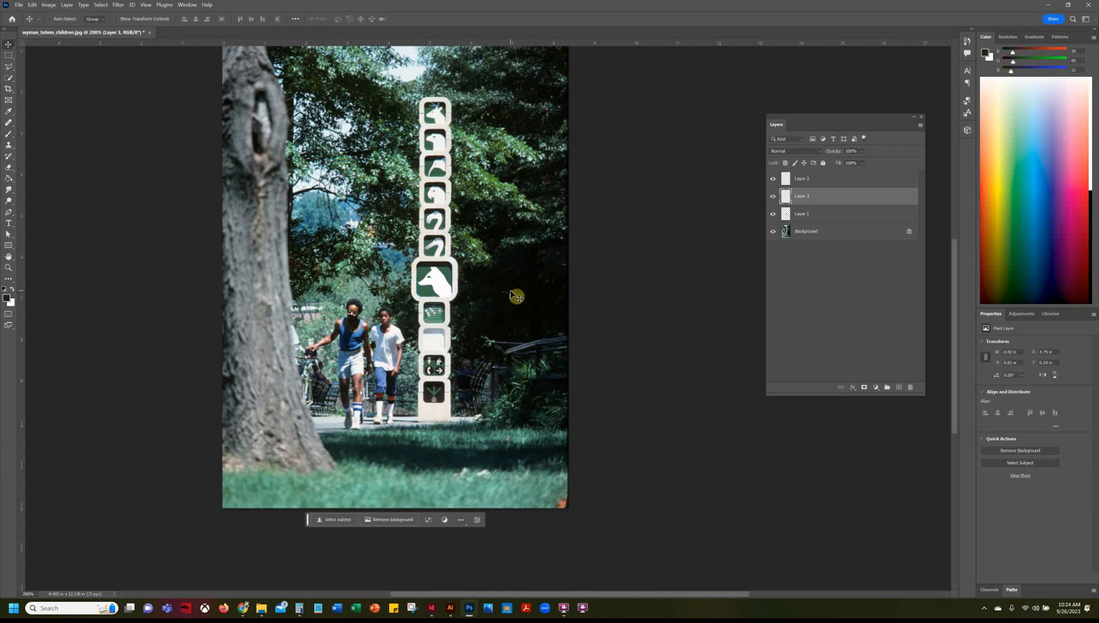
- Nudge the wolf head slightly to line its neck up with the large panel's lower-right inner edge
key(z)
click(441, 289)
click(443, 289)
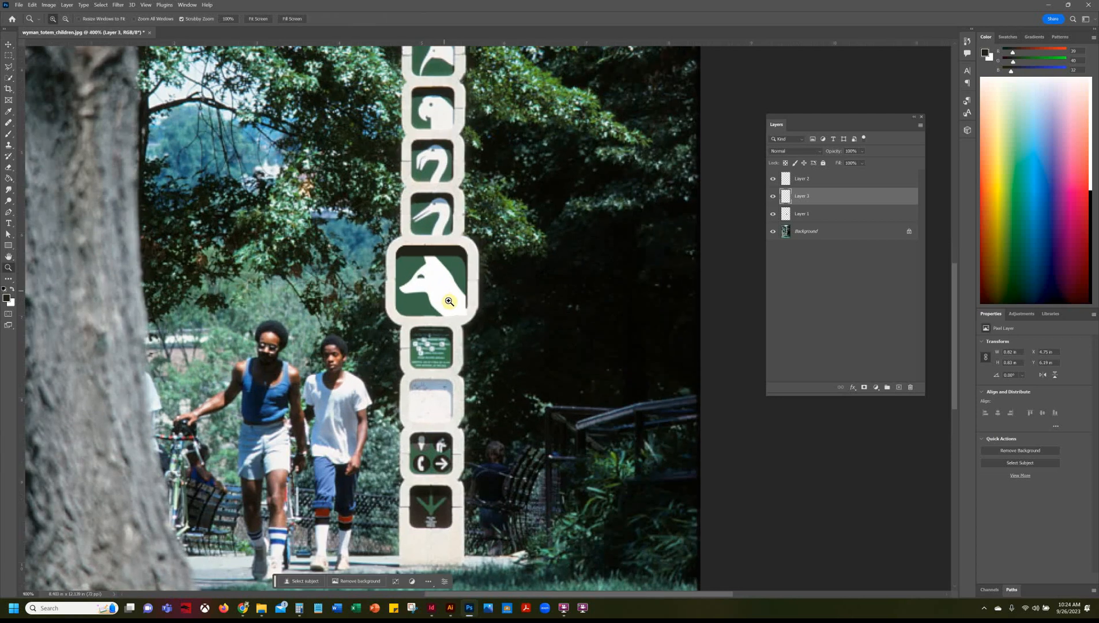
click(445, 291)
drag(445, 292, 447, 382)
click(498, 386)
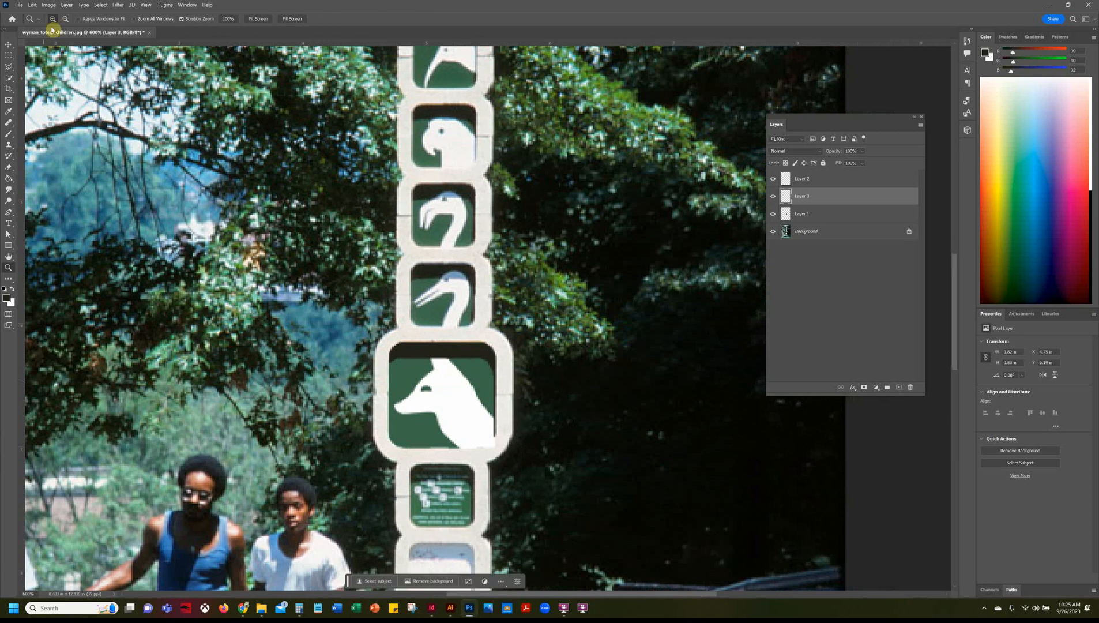
click(8, 44)
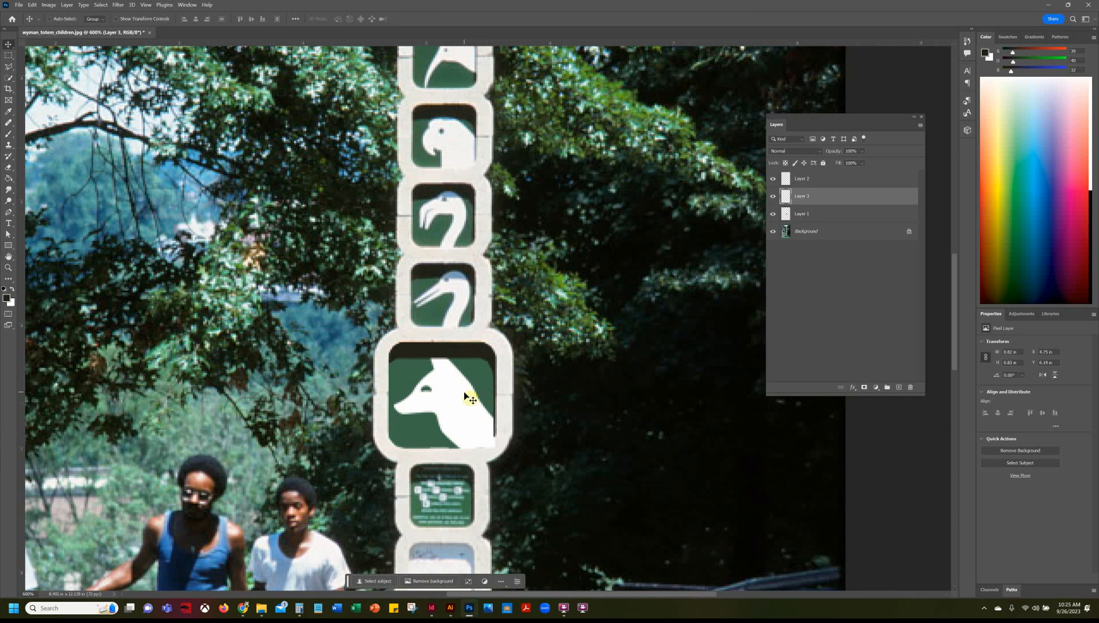
click(469, 414)
drag(475, 421, 471, 417)
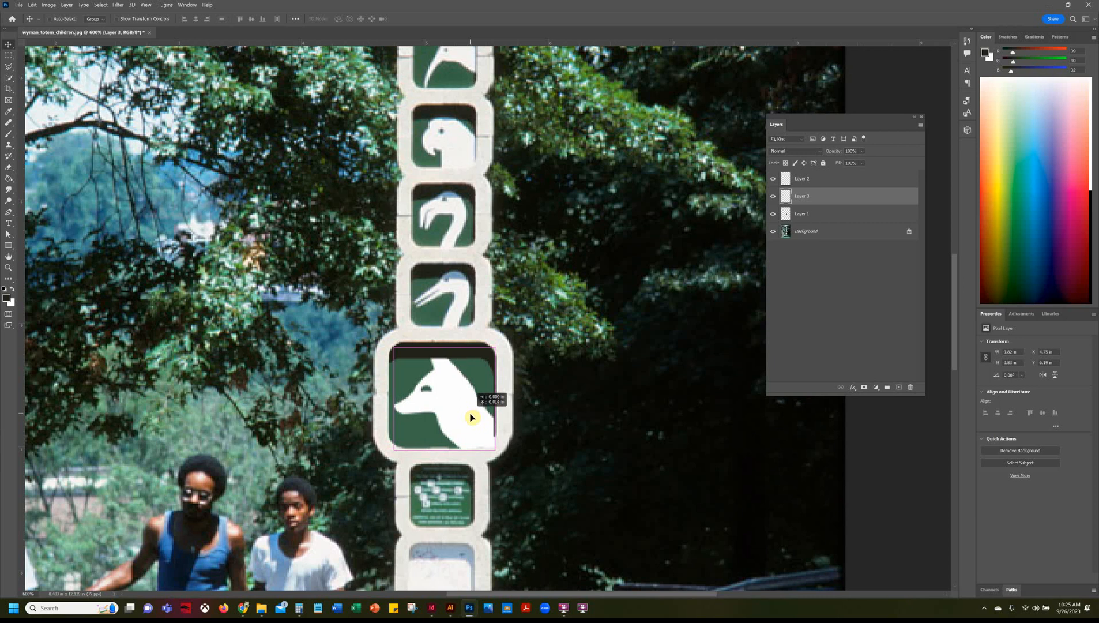
drag(471, 417, 471, 417)
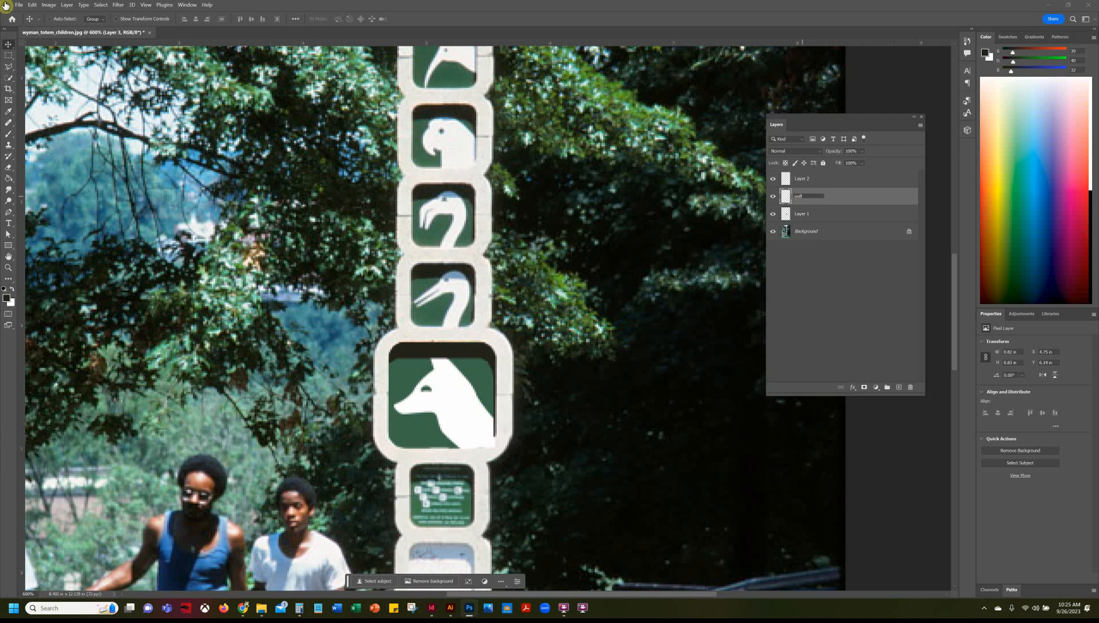
- Rename the head layer wolf, the green fill layer green background, and the dark strip layer shadow
text(wolf)
double_click(799, 213)
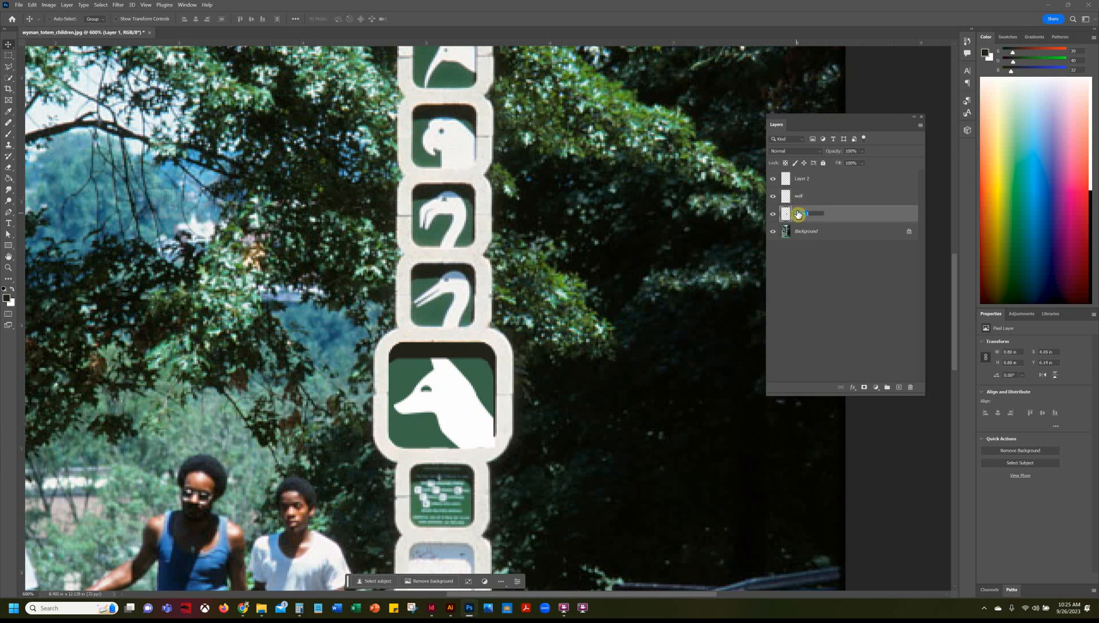
key(BackSpace)
double_click(801, 179)
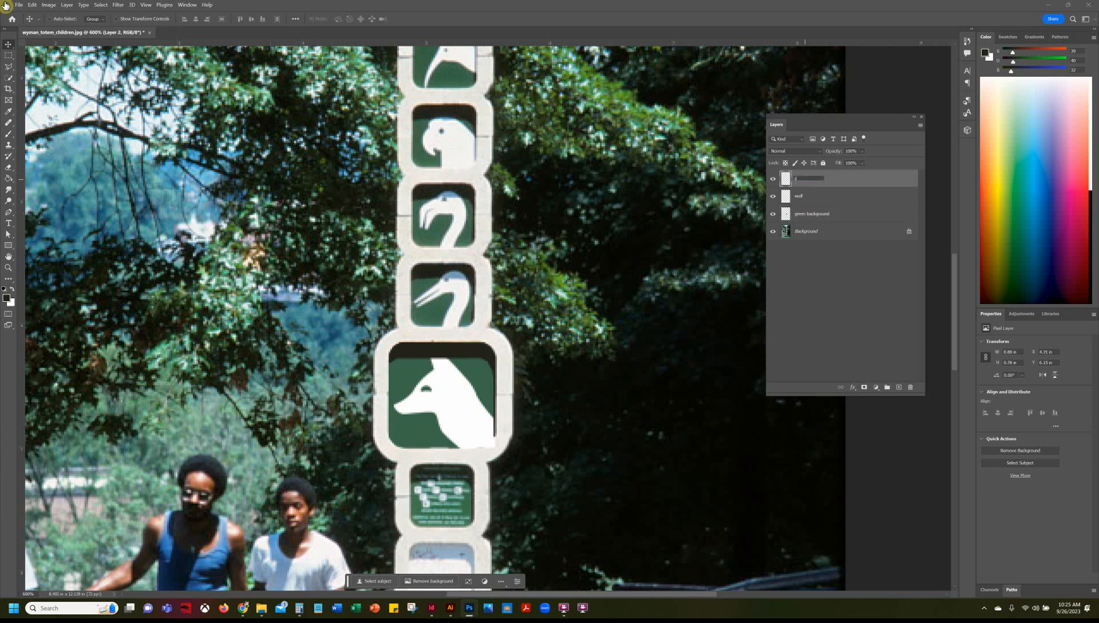
text(shadow)
key(Return)
- Compare the large panel with and without the shadow layer and try a slightly lower opacity on that layer
click(773, 179)
click(773, 180)
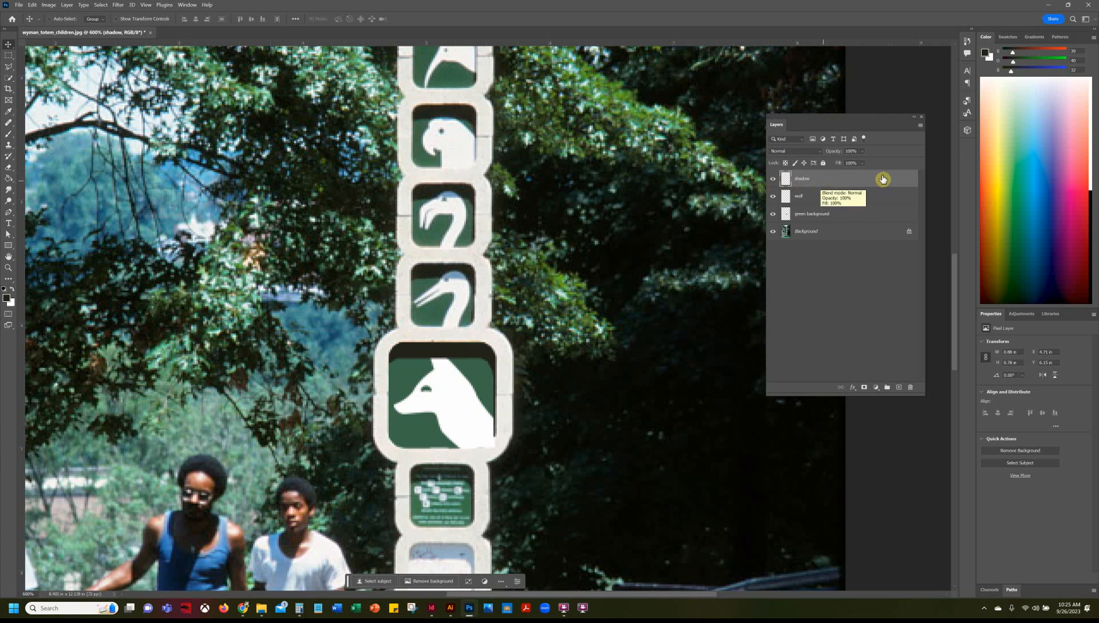
click(862, 151)
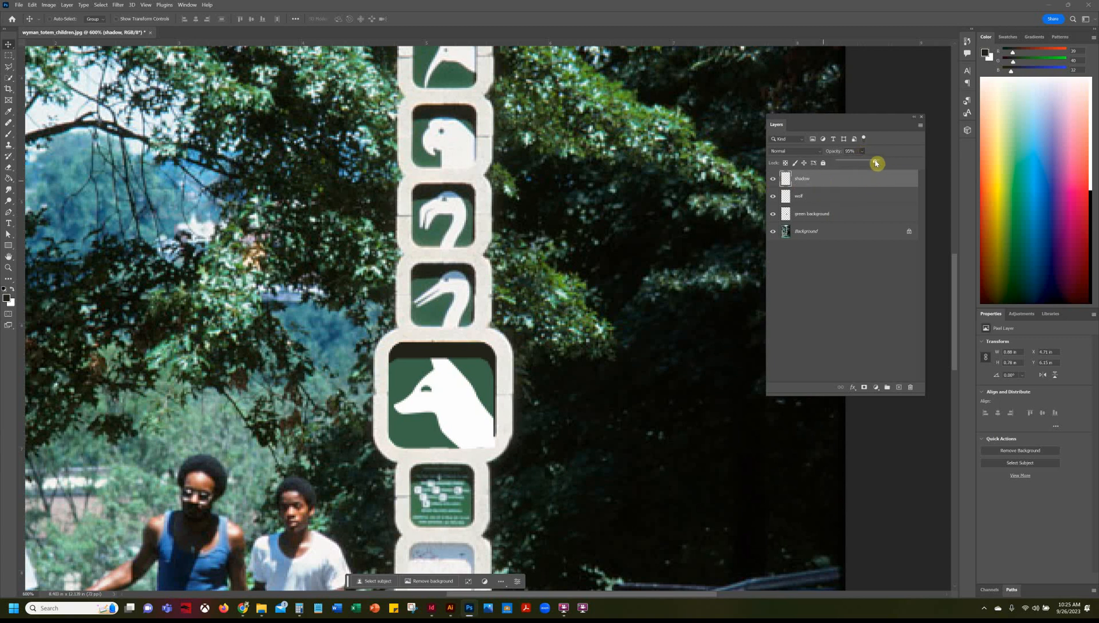
mouse_move(876, 164)
mouse_down()
mouse_move(854, 162)
mouse_move(891, 164)
mouse_up()
- Set the shadow layer's blend mode to Multiply and its opacity to 79%
click(812, 151)
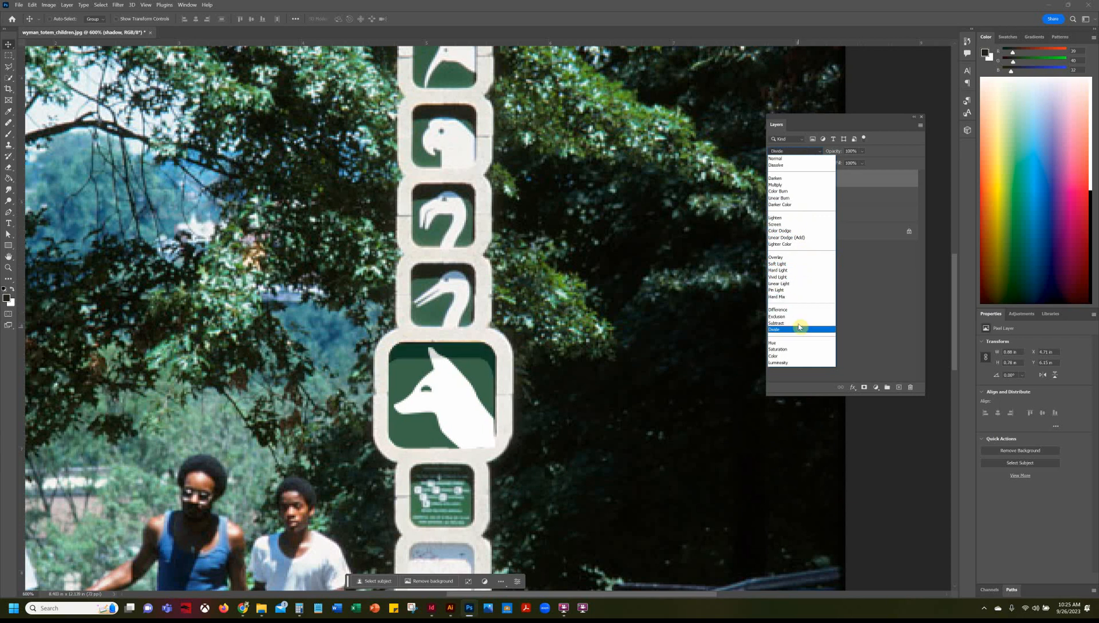
click(798, 189)
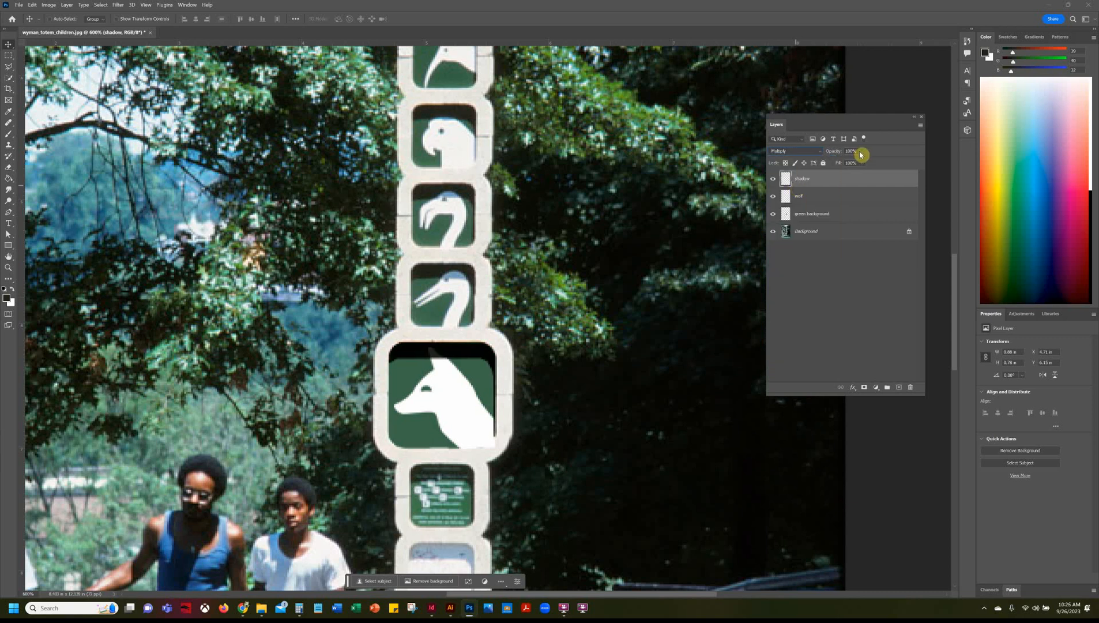
drag(876, 162, 869, 165)
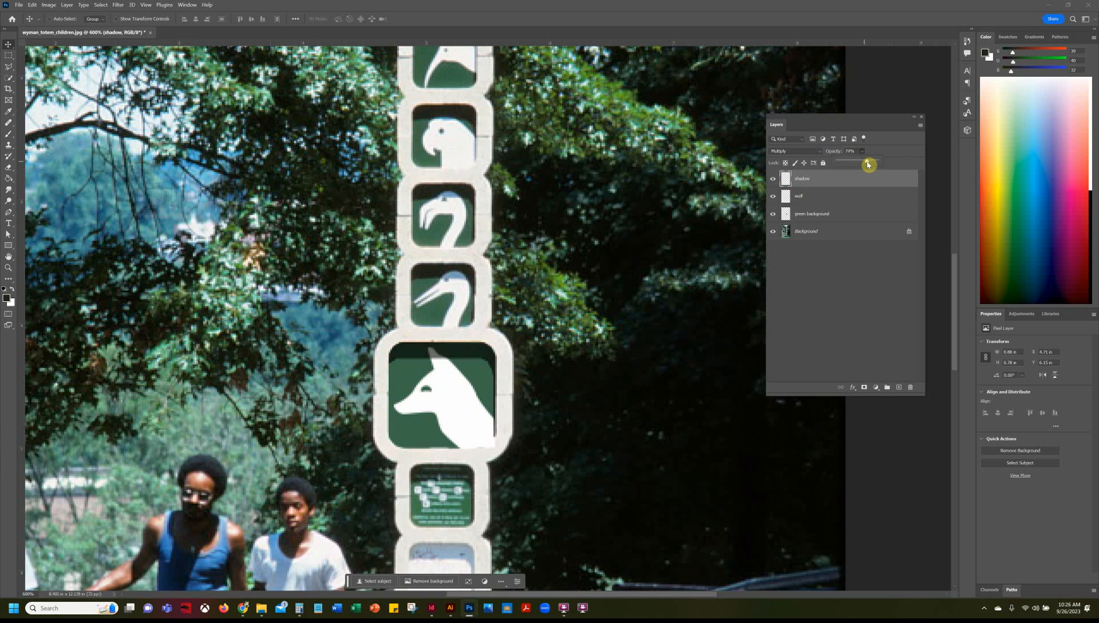
click(893, 191)
- Examine the whole totem photo to judge how well the wolf panel blends in with the rest of the sign
click(8, 268)
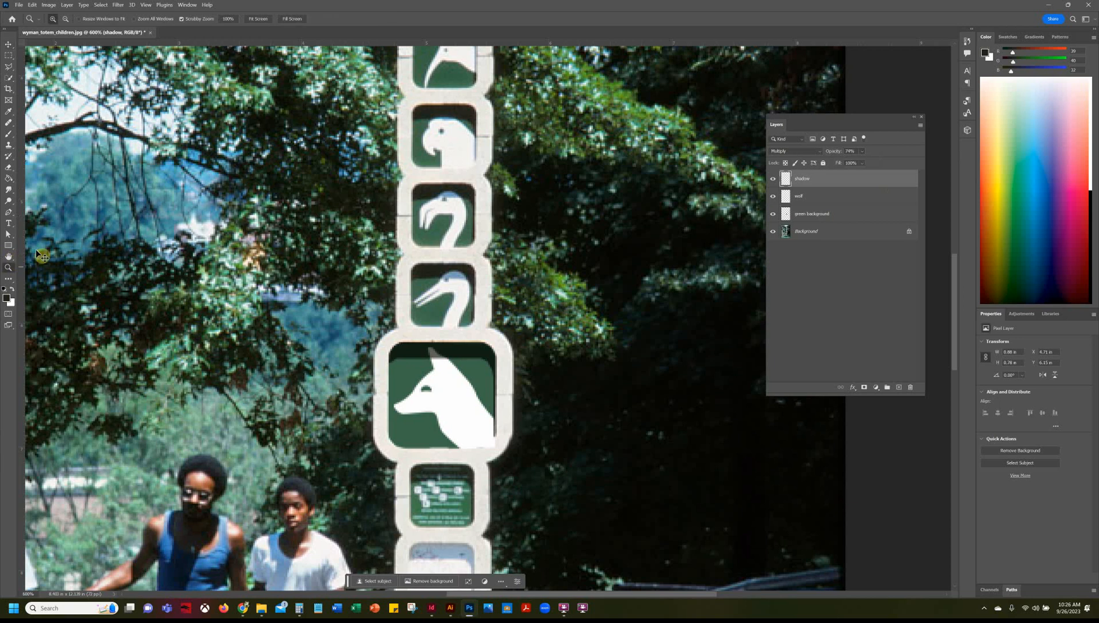
alt+click(455, 365)
alt+click(455, 366)
alt+click(461, 362)
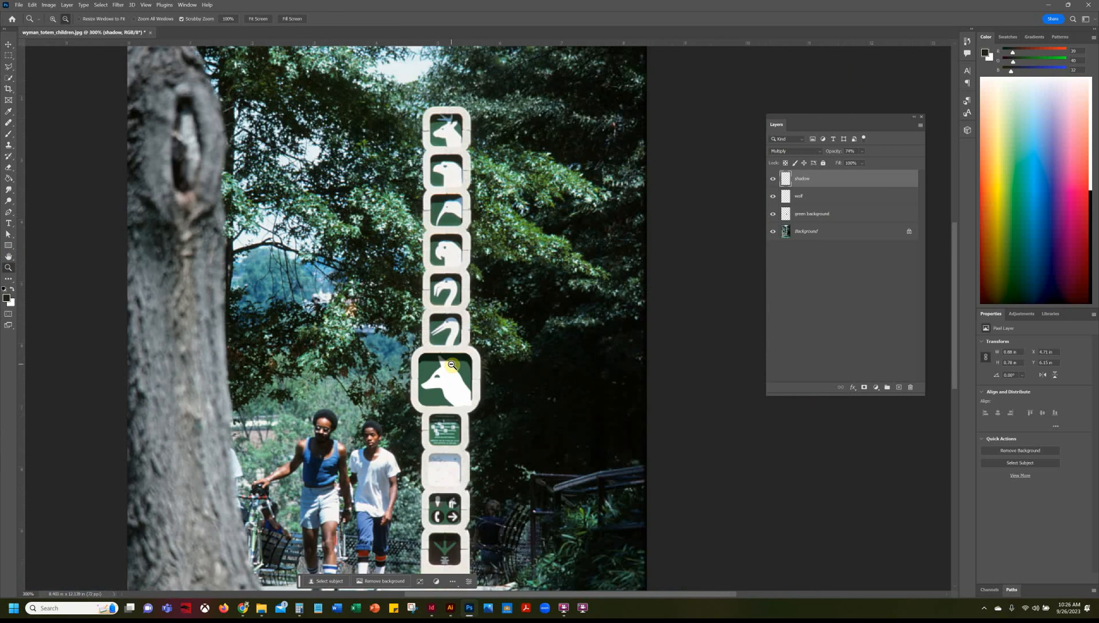
alt+click(470, 357)
alt+click(474, 353)
alt+click(476, 353)
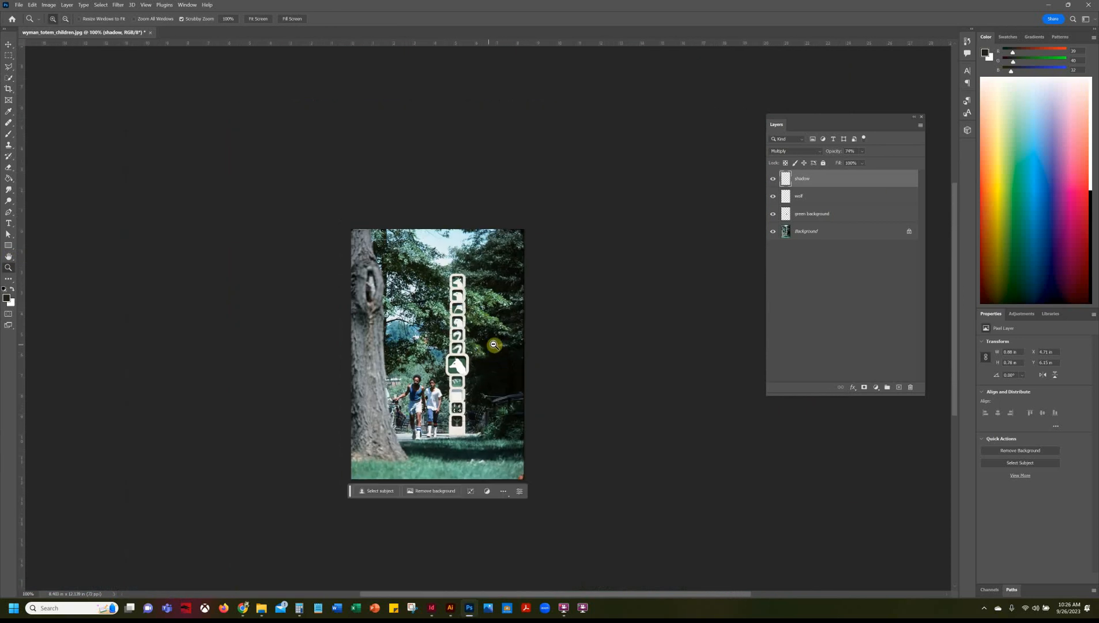
click(489, 346)
click(490, 346)
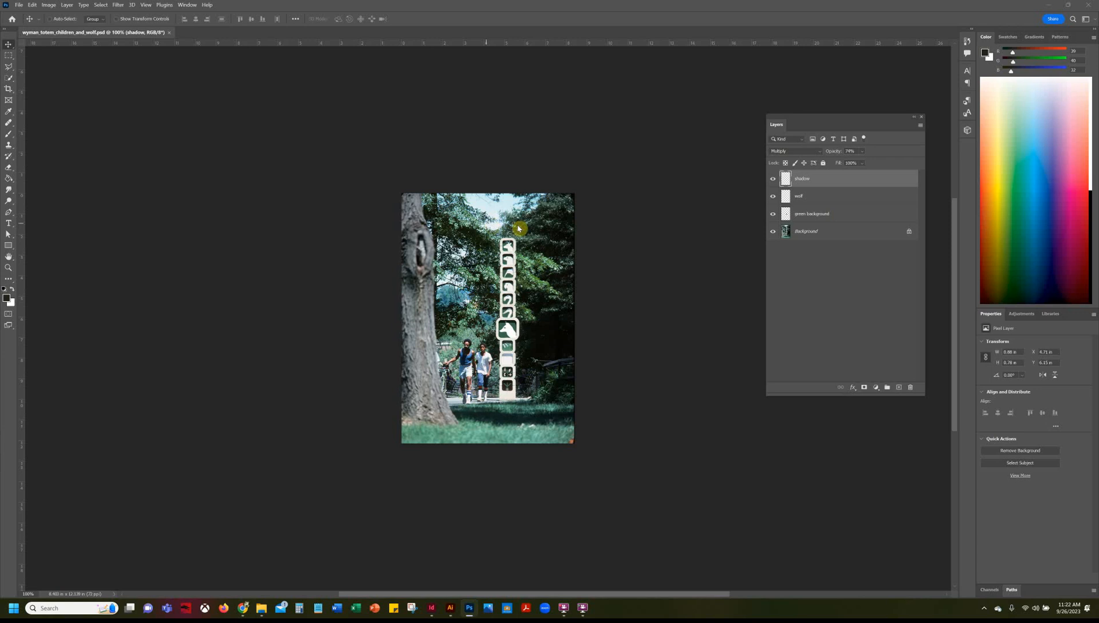
- Examine the wolf head and its shadow on the totem's large panel up close
click(9, 268)
click(521, 346)
click(521, 346)
click(490, 353)
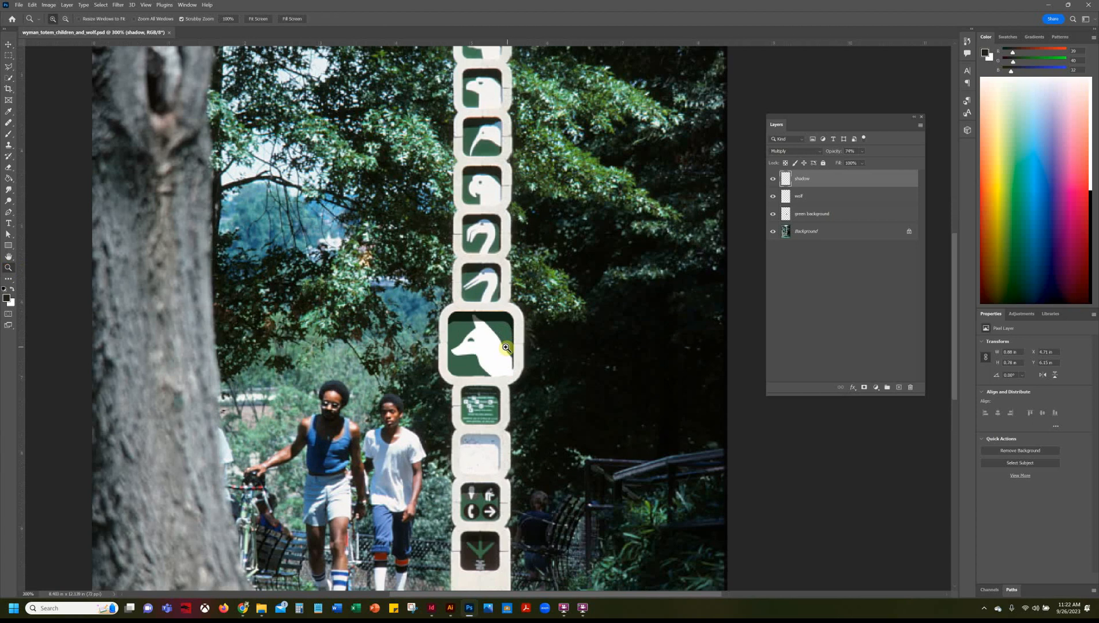
click(491, 350)
click(492, 364)
click(491, 366)
click(488, 376)
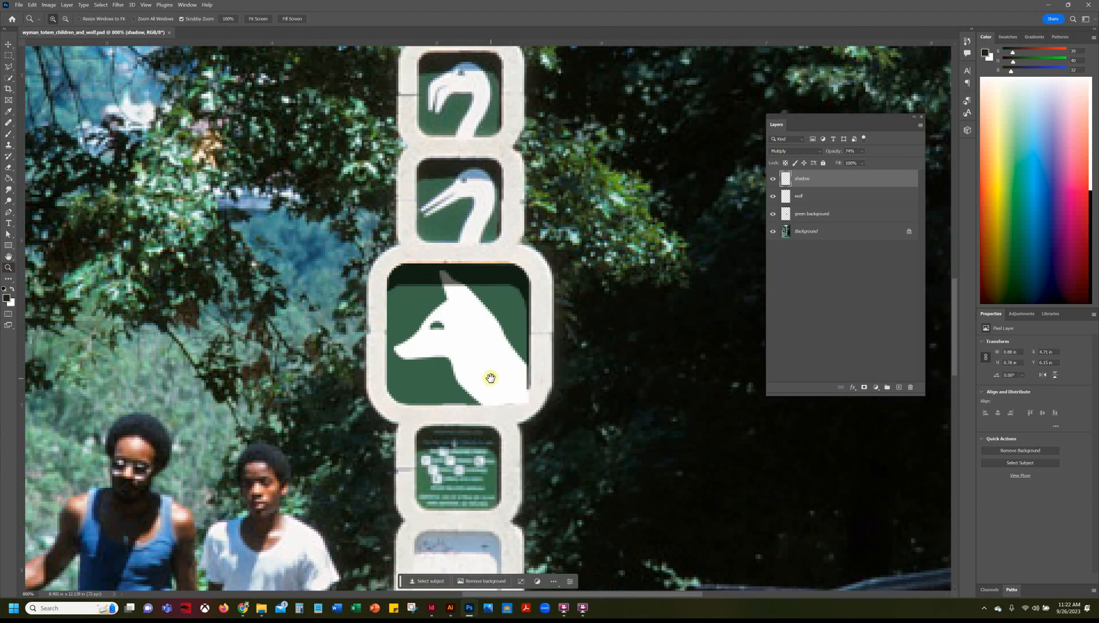
drag(488, 378, 545, 290)
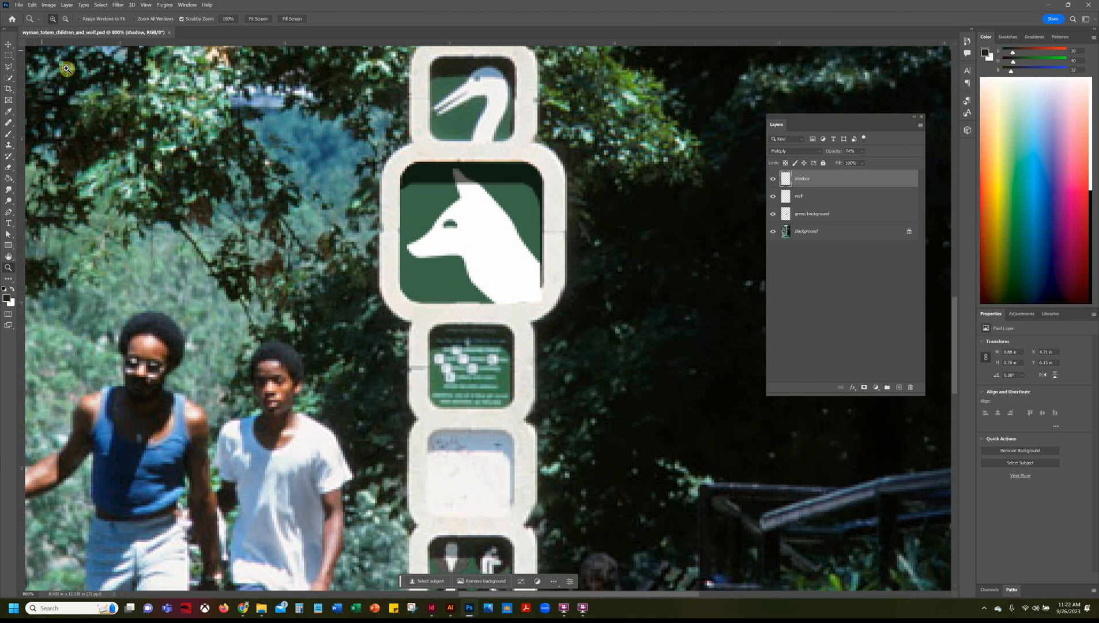
- Clip the wolf layer to the green background layer with a clipping mask and view the whole totem photo
click(9, 44)
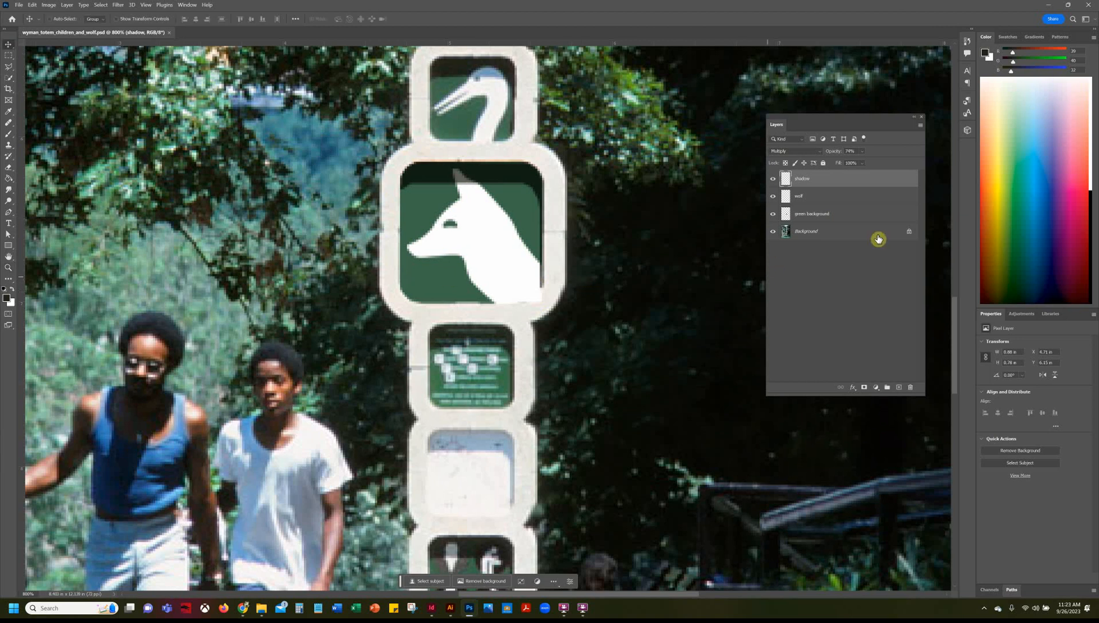
click(848, 197)
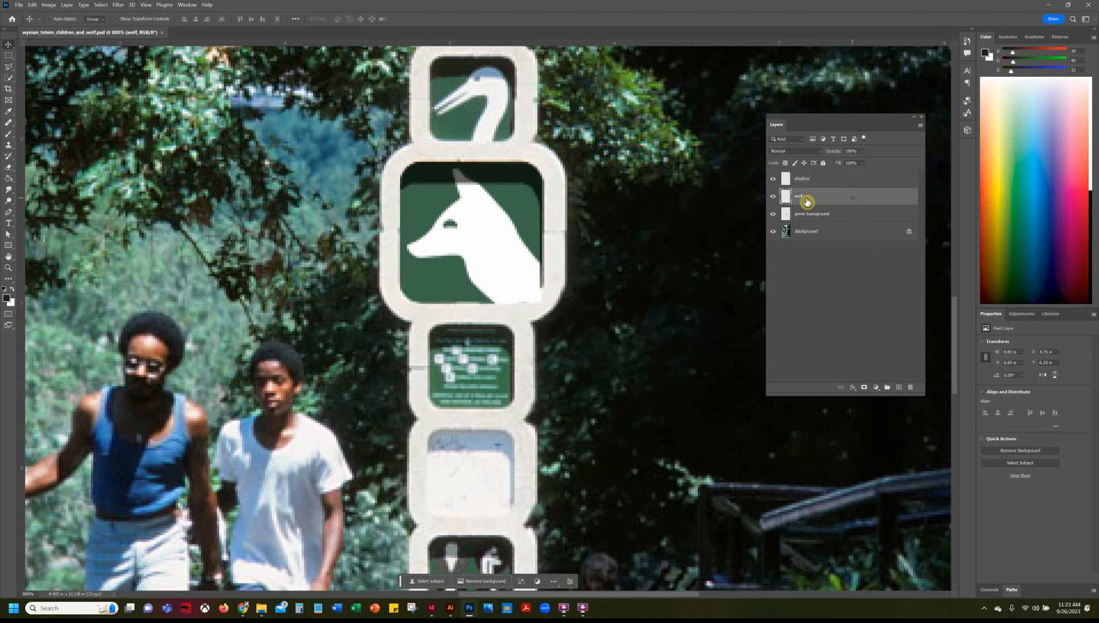
click(774, 199)
click(774, 198)
right_click(817, 199)
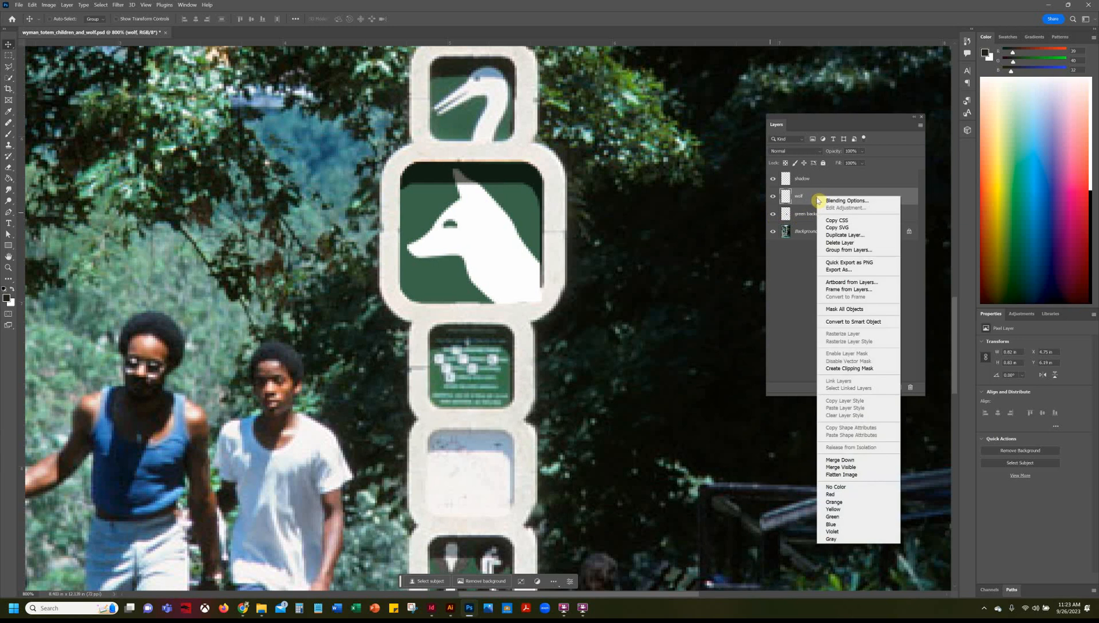
click(854, 370)
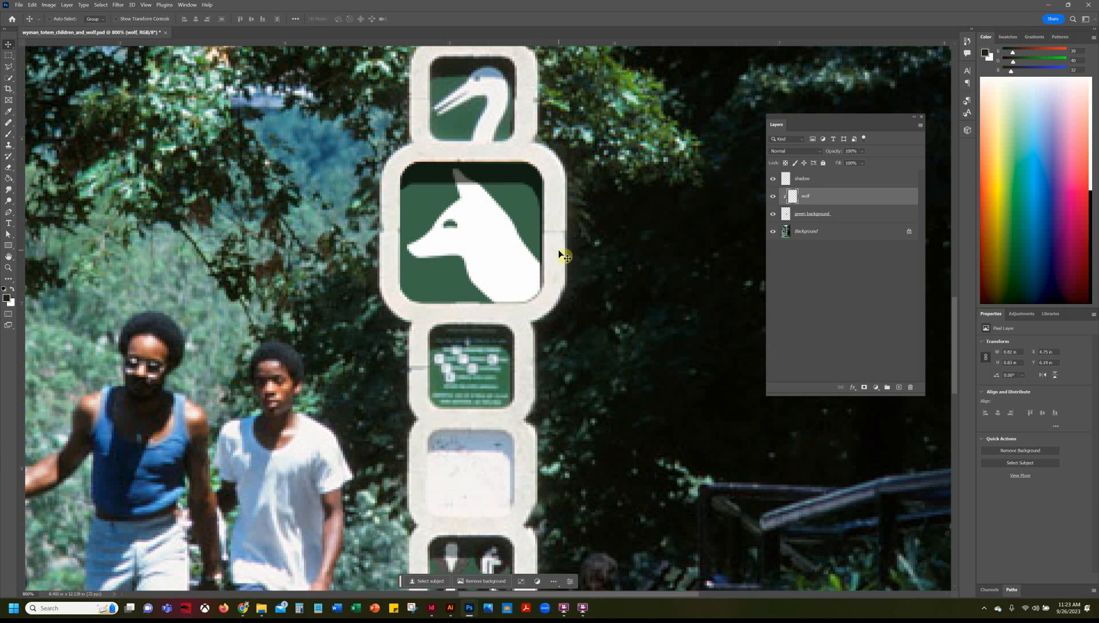
key(ctrl+0)
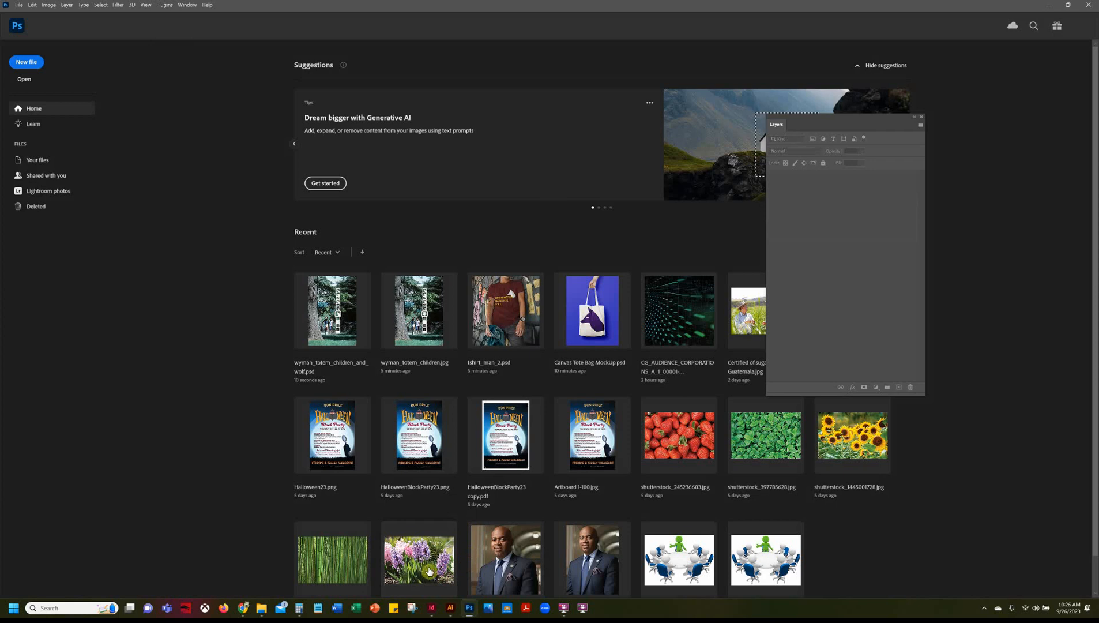
- Switch to the browser and download the Unsplash photo of the trash can with vertical wooden slats
mouse_move(248, 606)
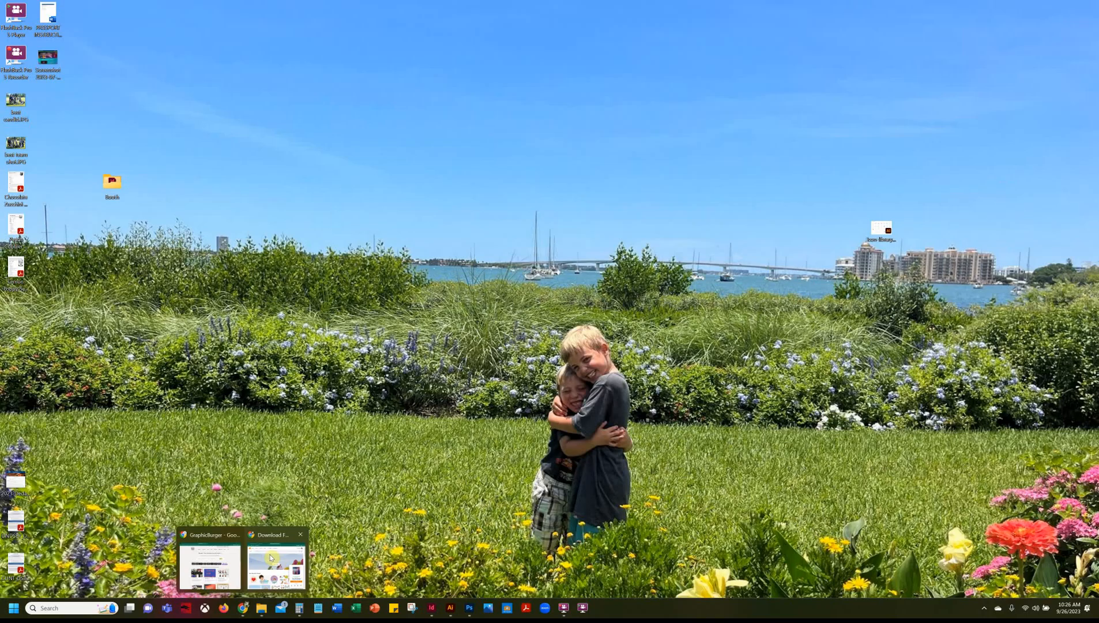
click(269, 557)
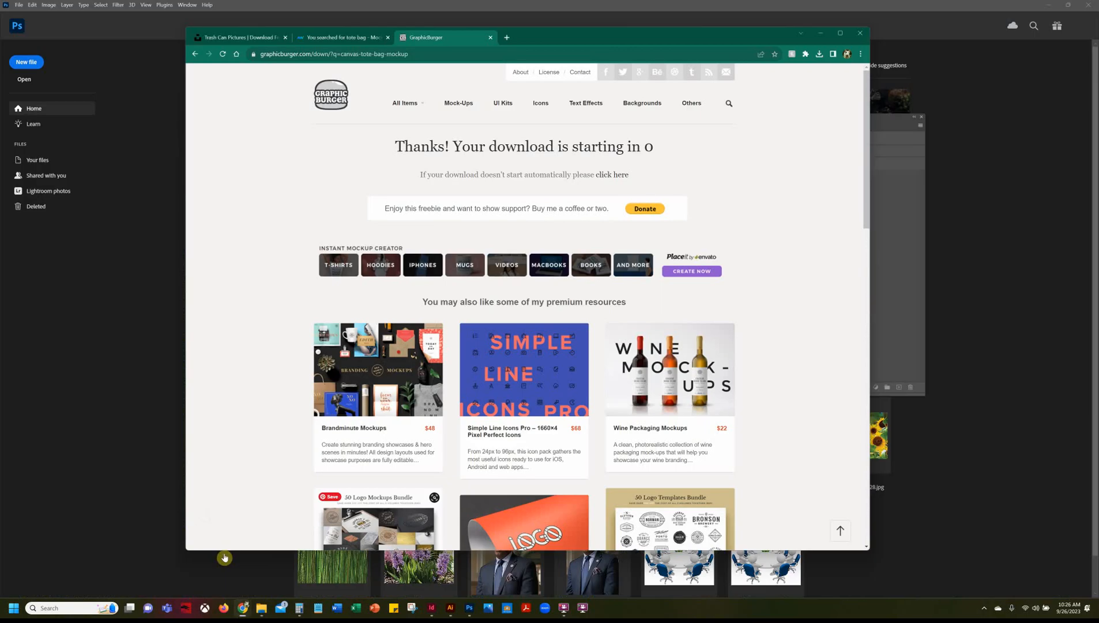
click(257, 38)
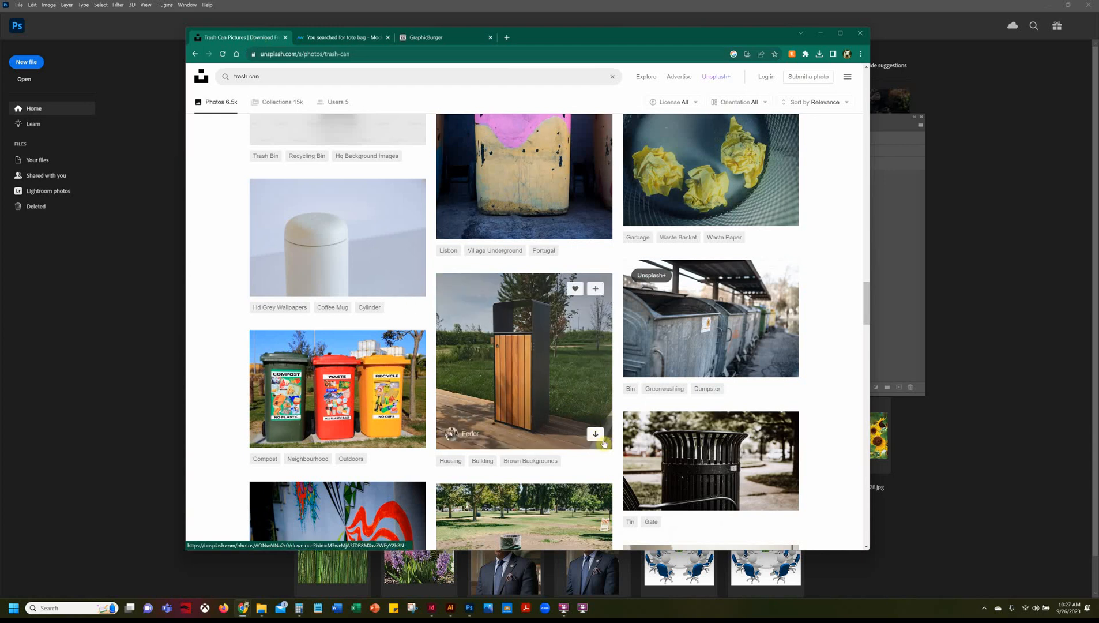
click(596, 435)
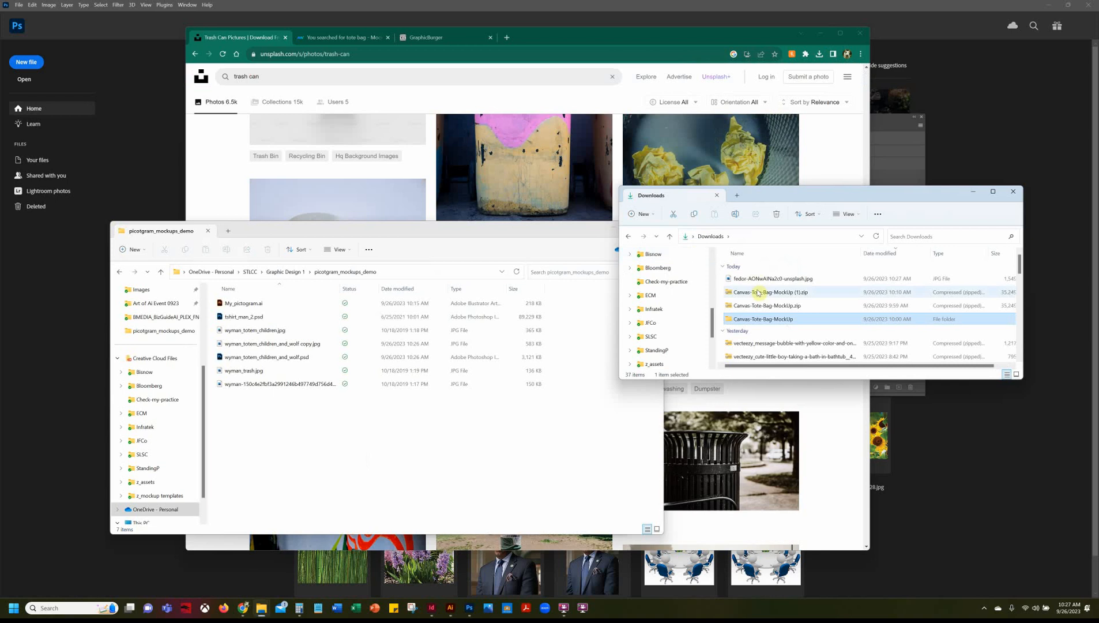
- Move the downloaded trash can photo and the Canvas-Tote-Bag-MockUp folder from Downloads into the picotgram_mockups_demo folder
click(775, 280)
drag(768, 277, 291, 439)
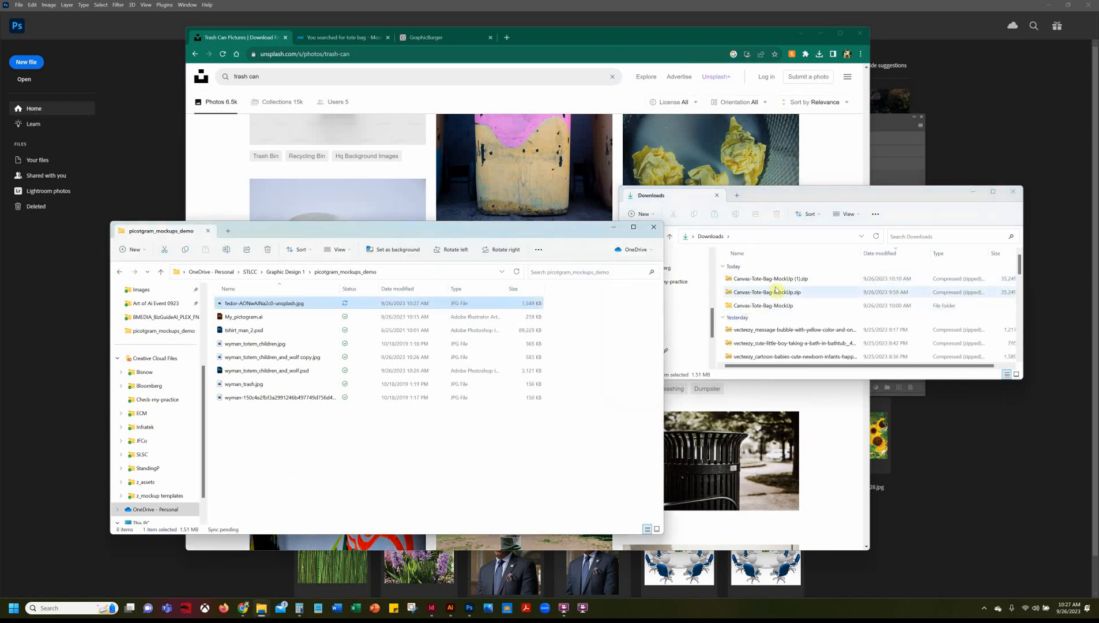
drag(775, 306, 324, 478)
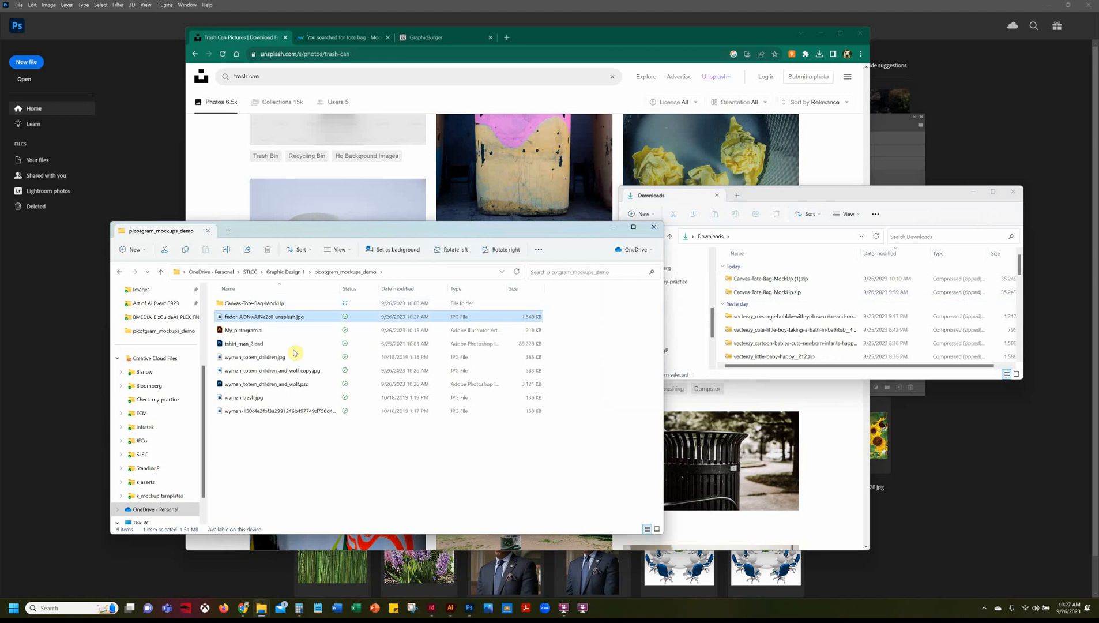
- Open the downloaded trash can photo from the demo folder in Adobe Photoshop 2023
click(262, 319)
right_click(289, 321)
mouse_move(353, 105)
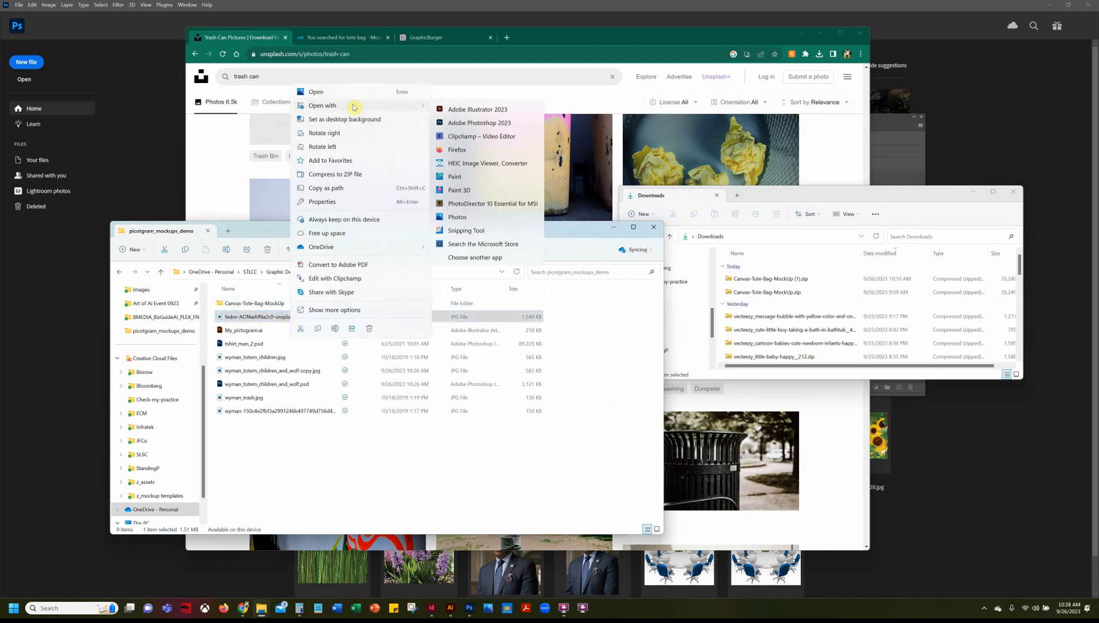
click(480, 134)
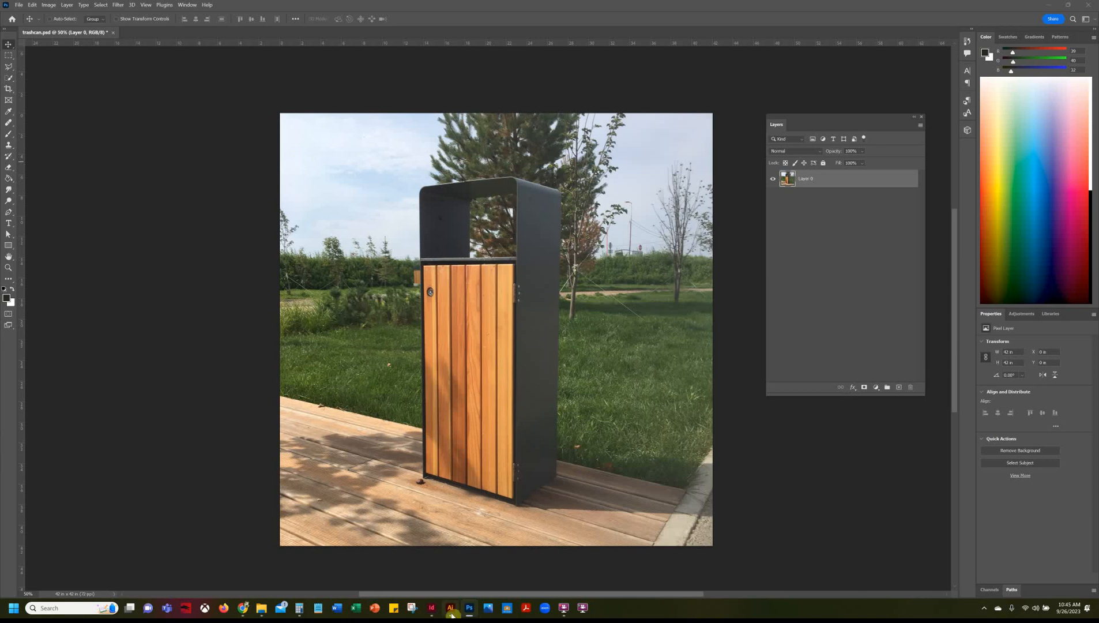
- Switch to the My_pictogram.ai artwork in Illustrator and place a copy of the black square below and to the right of the wolf head
mouse_move(452, 611)
click(451, 608)
click(24, 182)
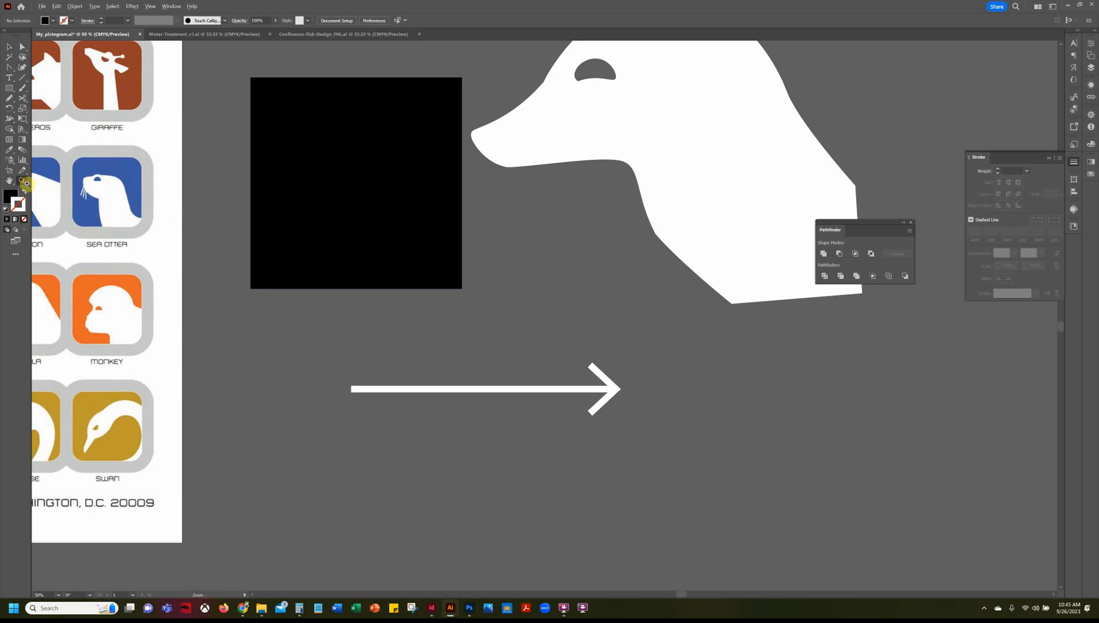
alt+click(546, 262)
alt+click(577, 296)
alt+click(577, 297)
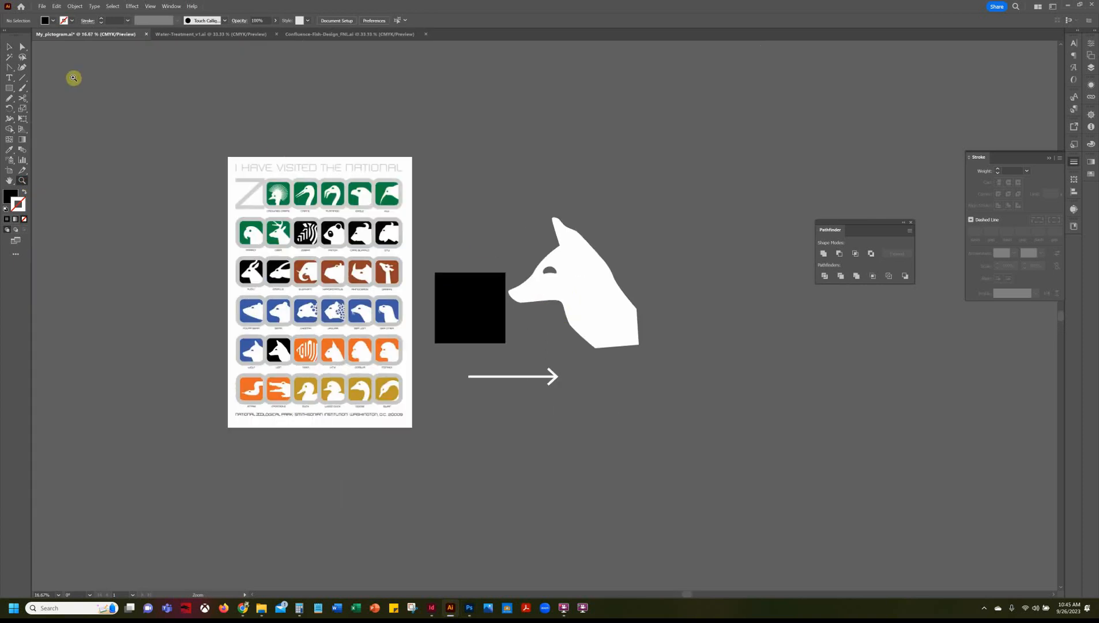
click(10, 47)
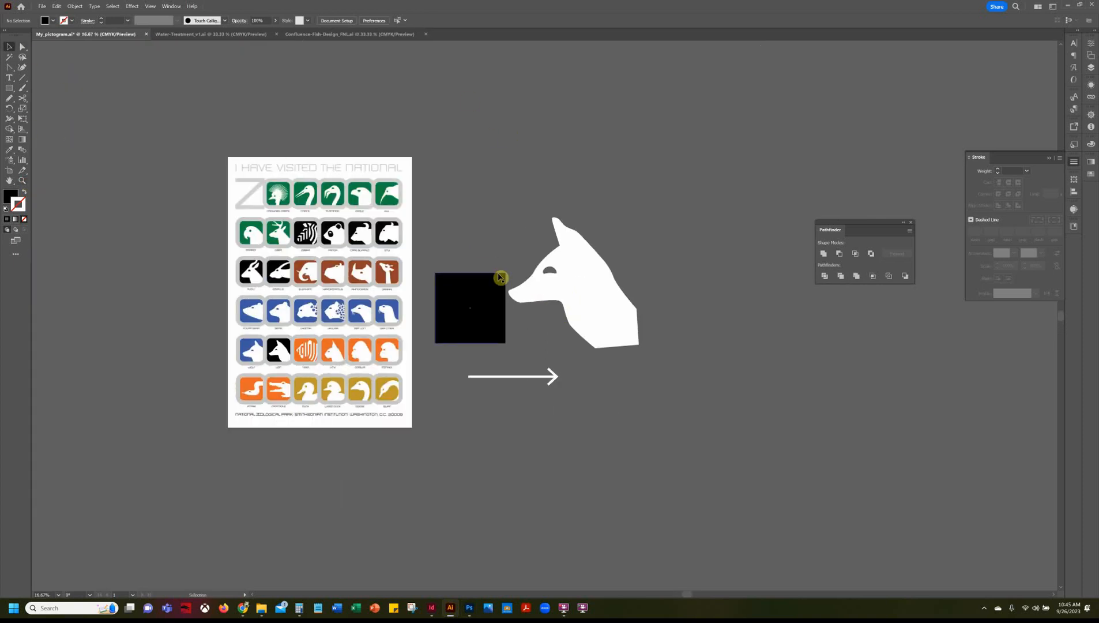
click(474, 325)
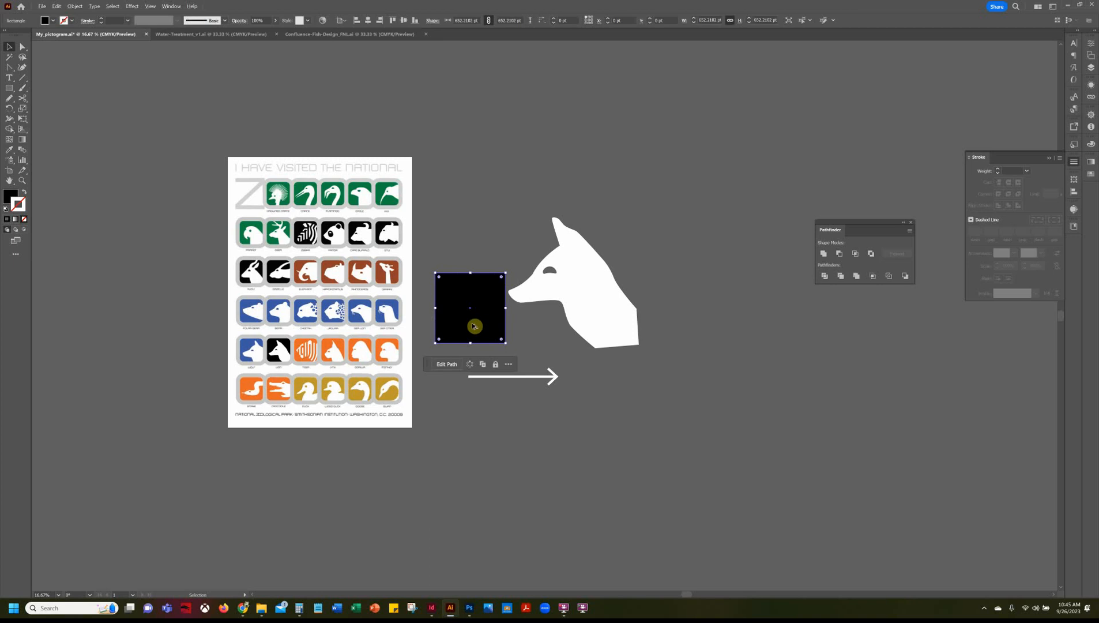
drag(471, 328, 740, 400)
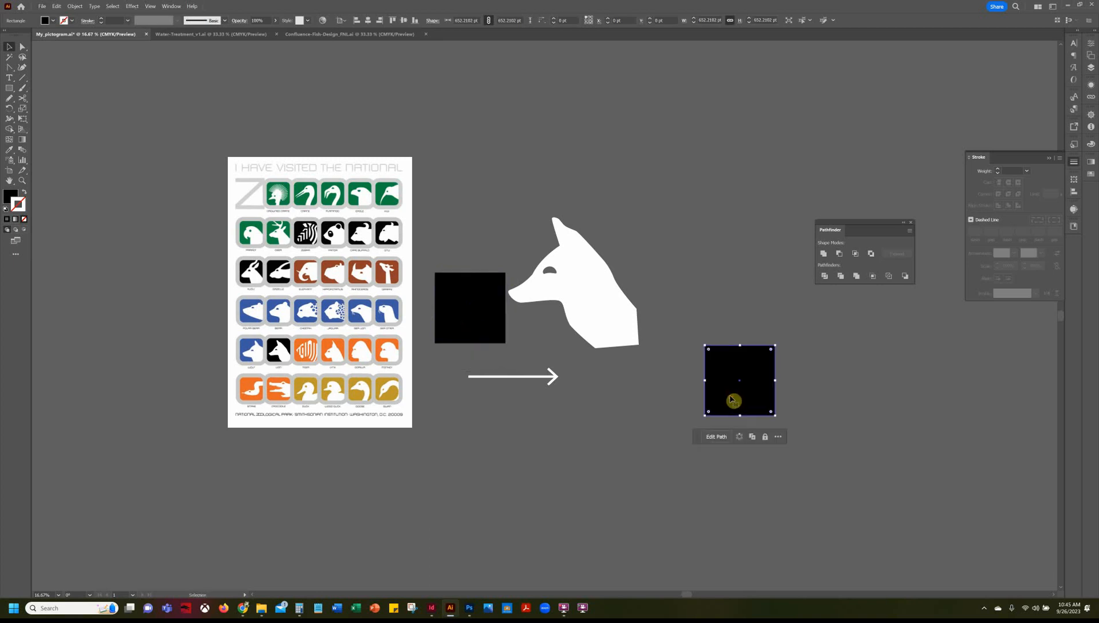
- Turn the copied square into an unfilled rounded frame about 1107 pt wide with a white 16 pt stroke
click(24, 192)
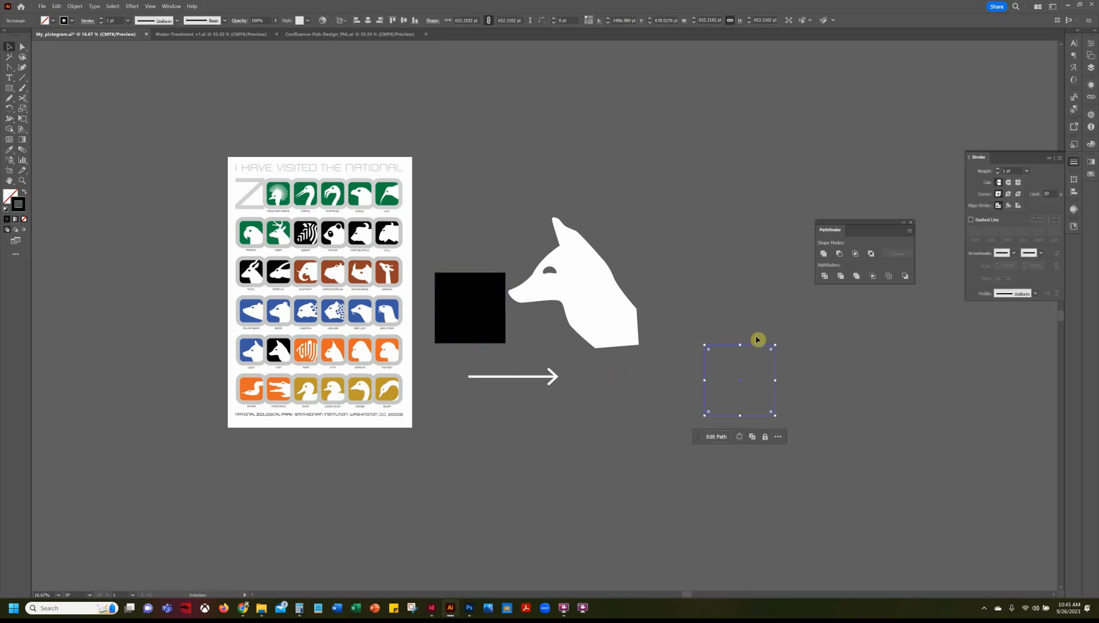
drag(706, 346, 652, 297)
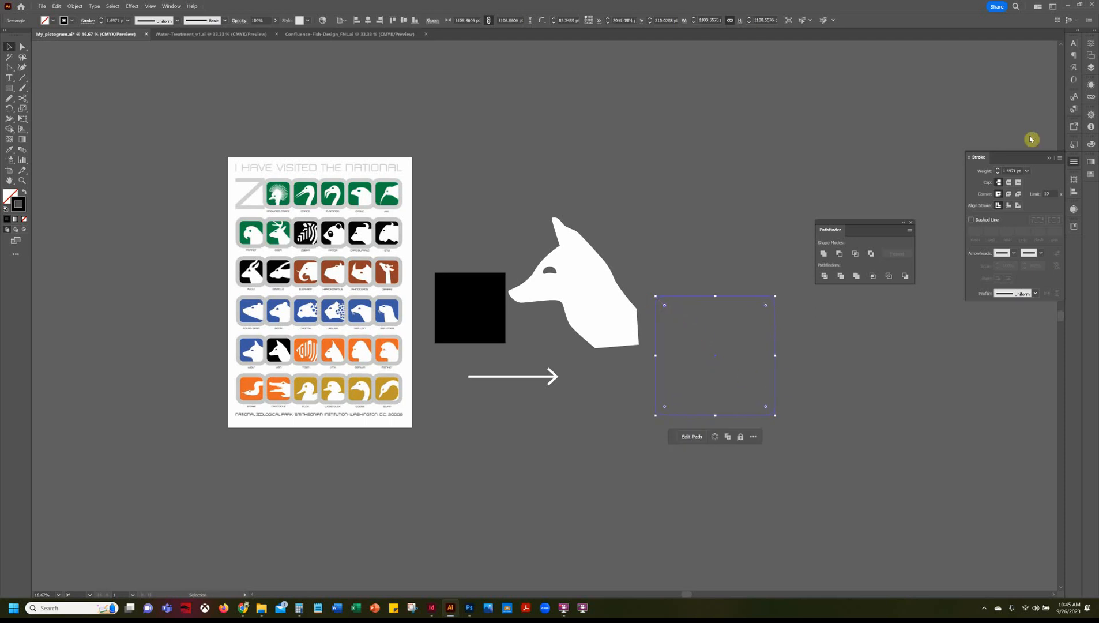
click(1091, 174)
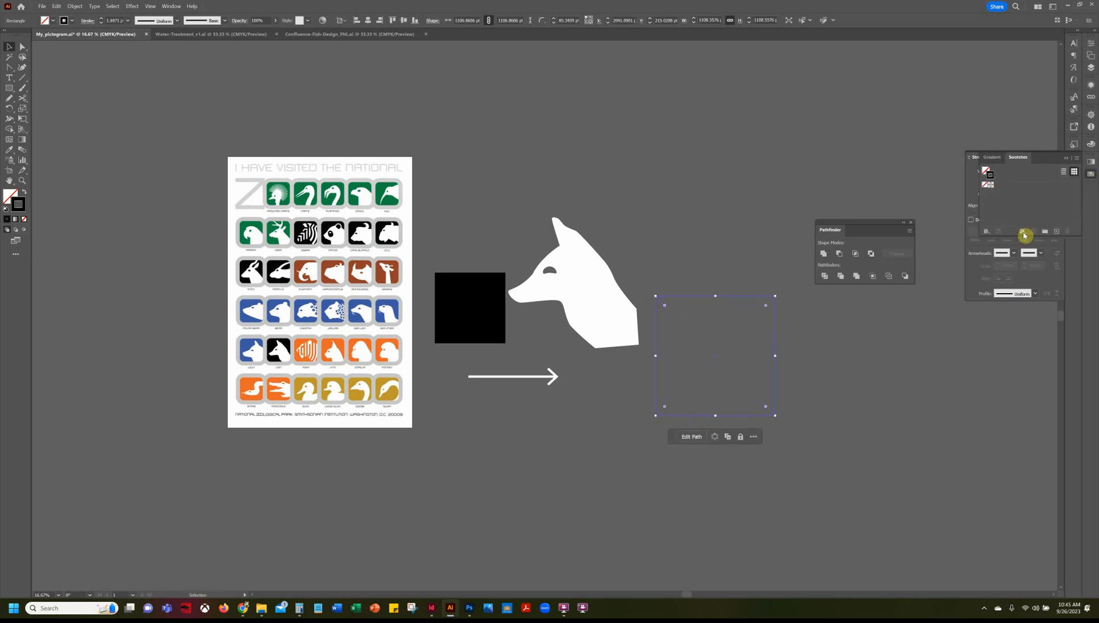
click(1092, 144)
click(996, 198)
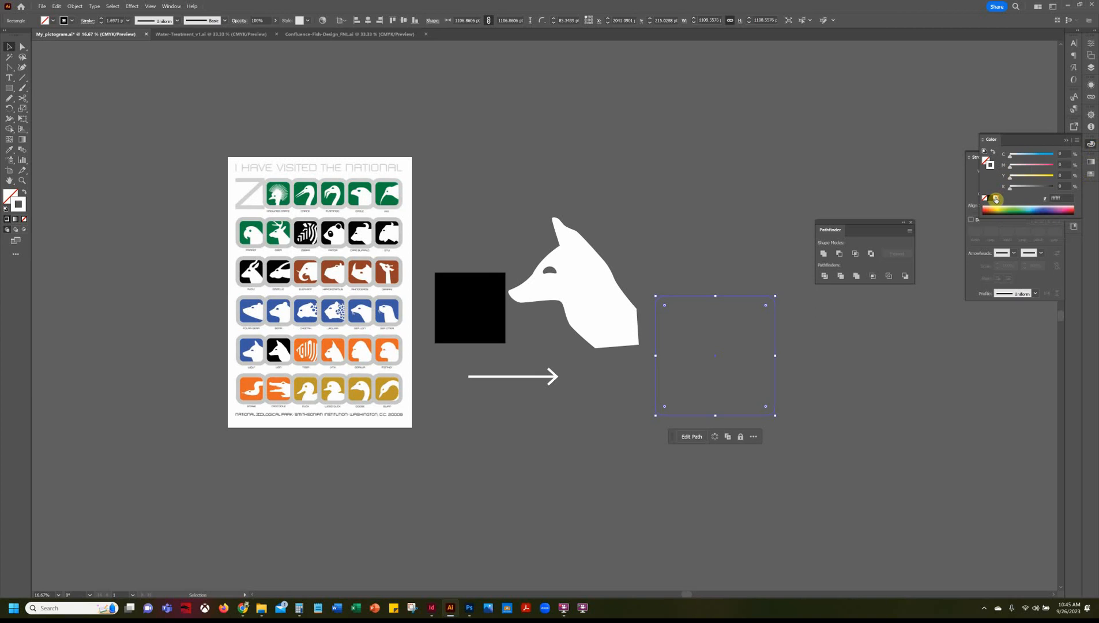
click(102, 20)
click(102, 20)
click(102, 20)
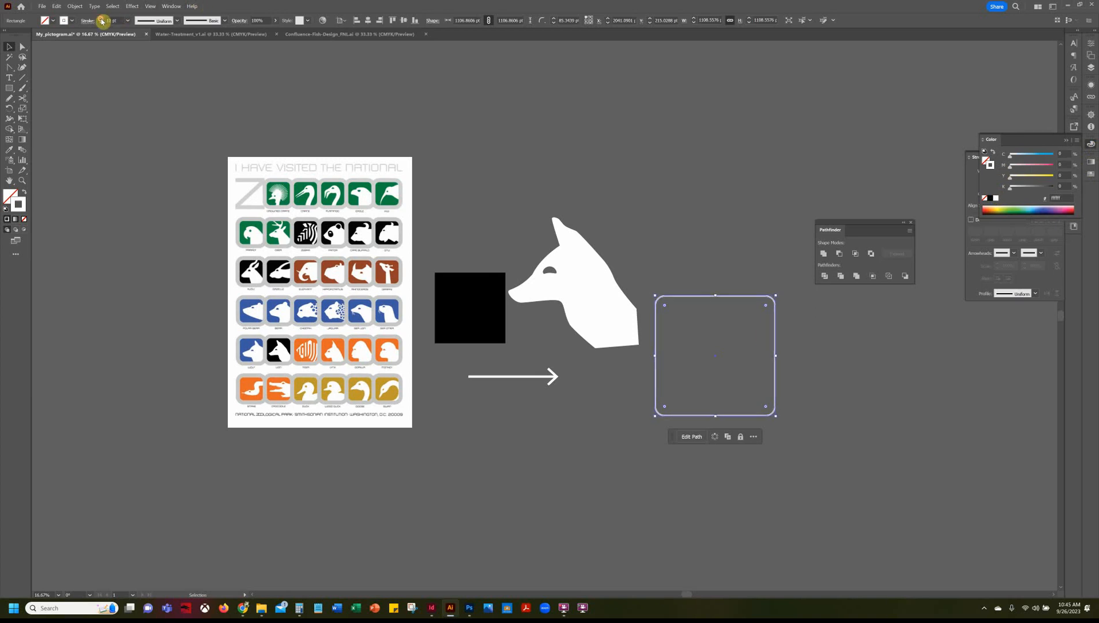
click(102, 20)
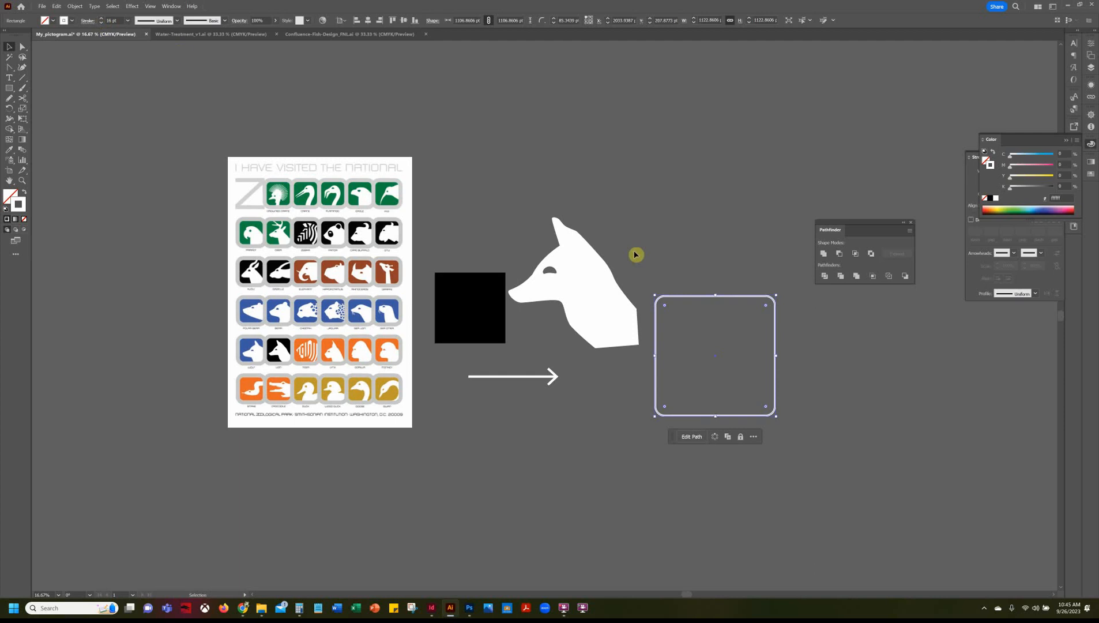
- Position the white wolf head over the rounded frame and scale it so its neck slightly overlaps the frame's lower right corner
drag(596, 266, 757, 391)
drag(793, 433, 778, 422)
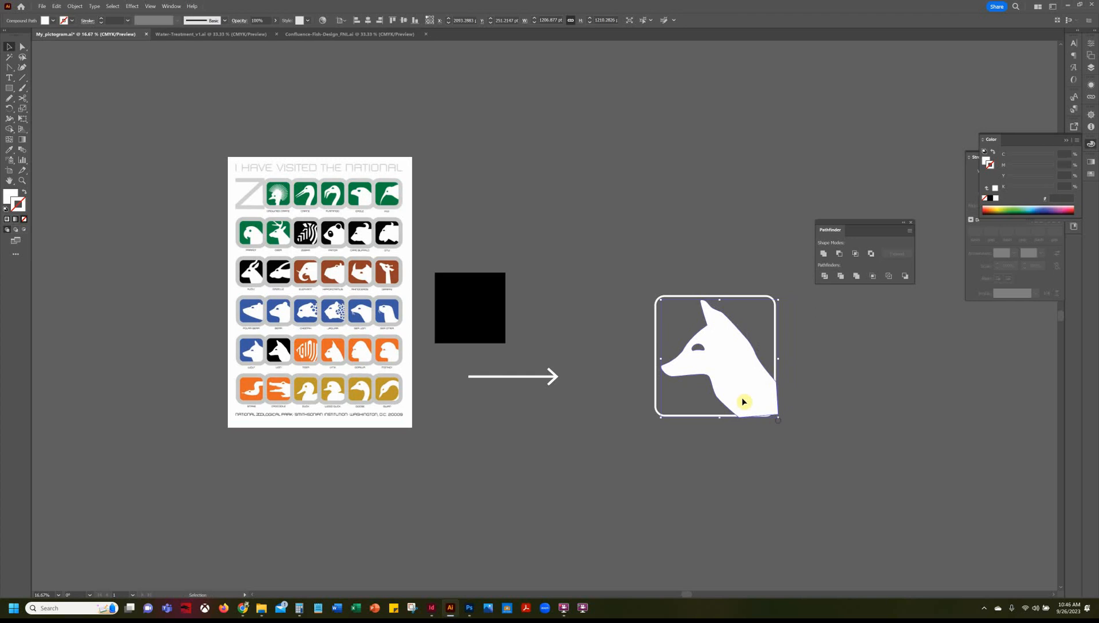
drag(733, 382, 734, 386)
click(810, 416)
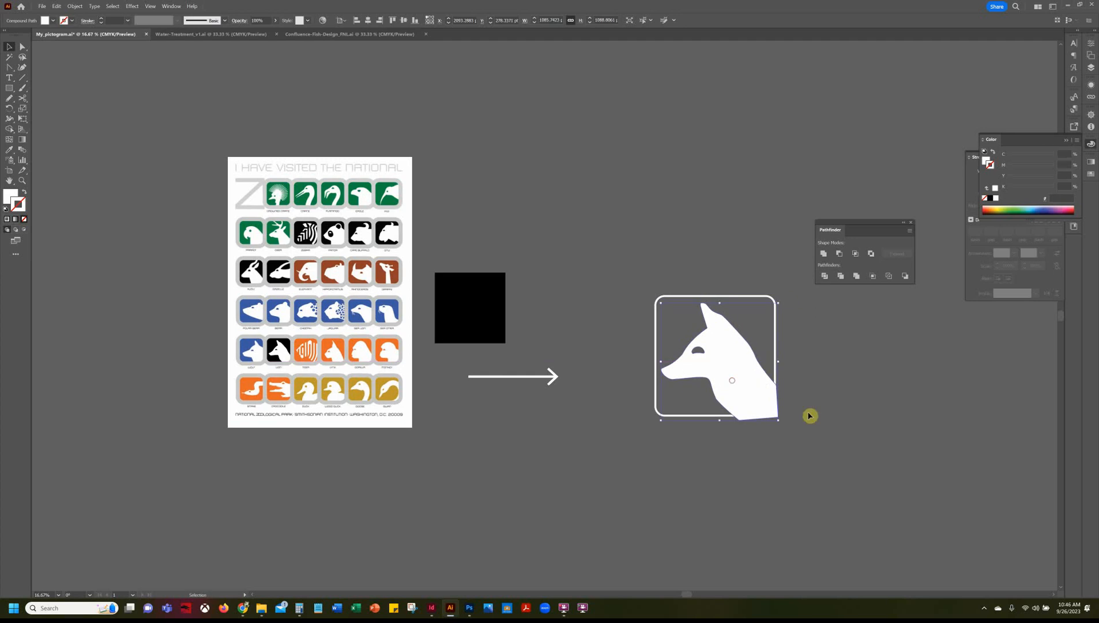
- Bring the rounded frame to the front, clip the wolf head with it, and restore the white frame outline in the same place
click(704, 419)
right_click(704, 420)
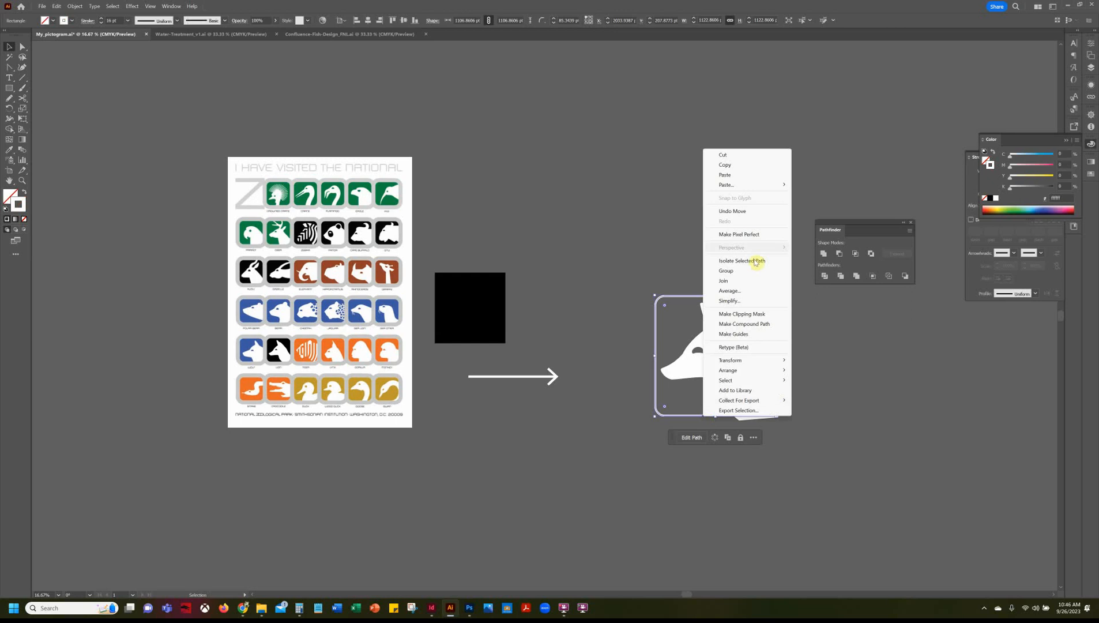
mouse_move(770, 372)
click(804, 373)
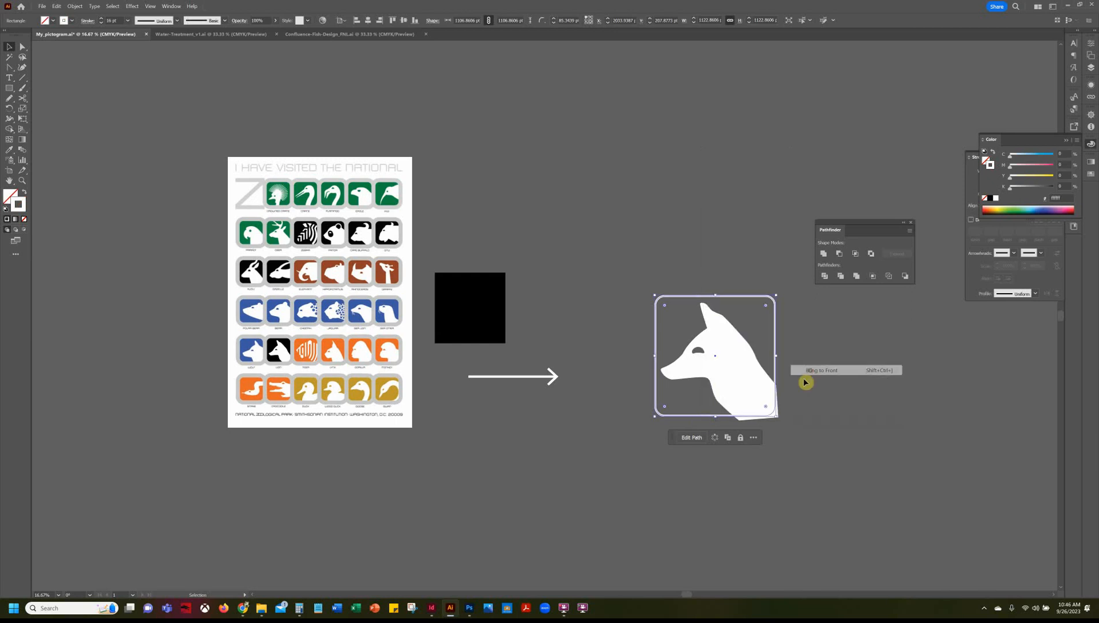
drag(692, 457, 783, 391)
key(ctrl+7)
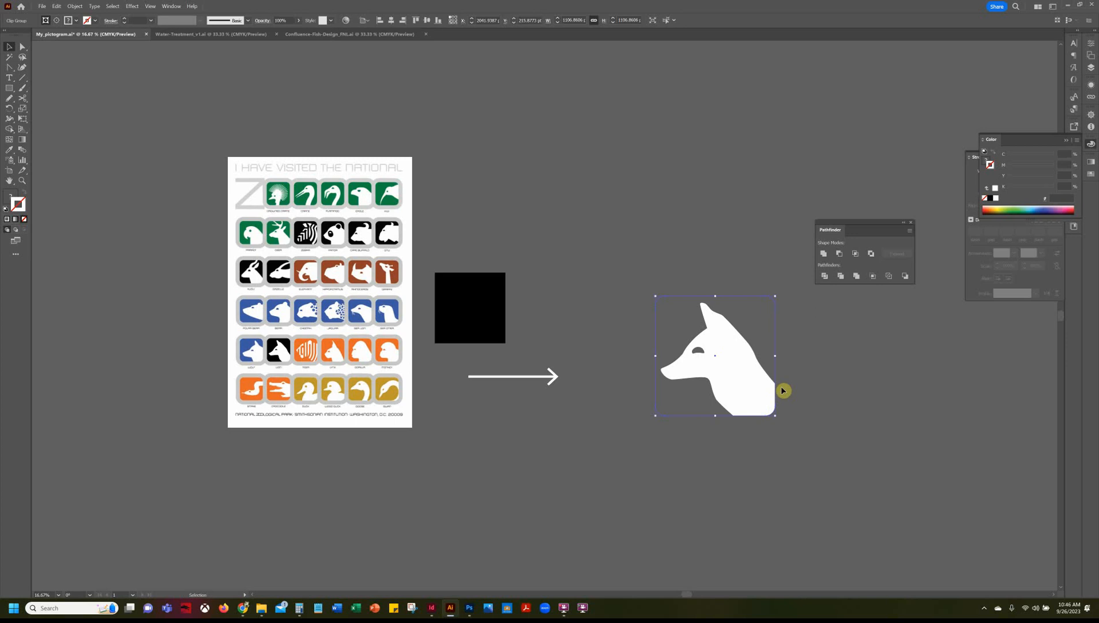
click(791, 399)
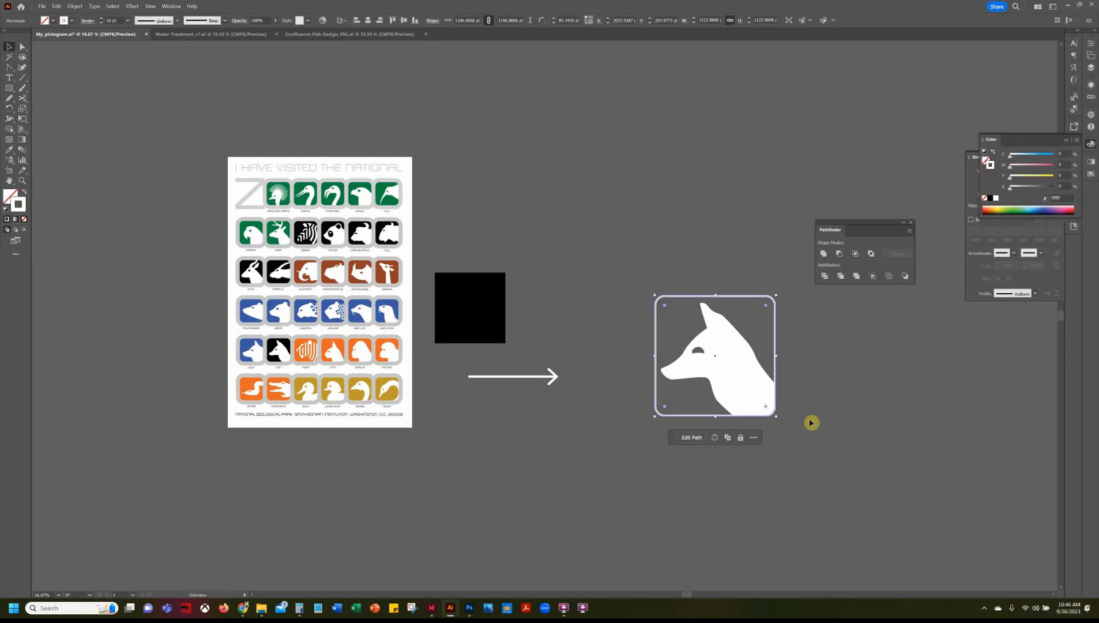
click(811, 434)
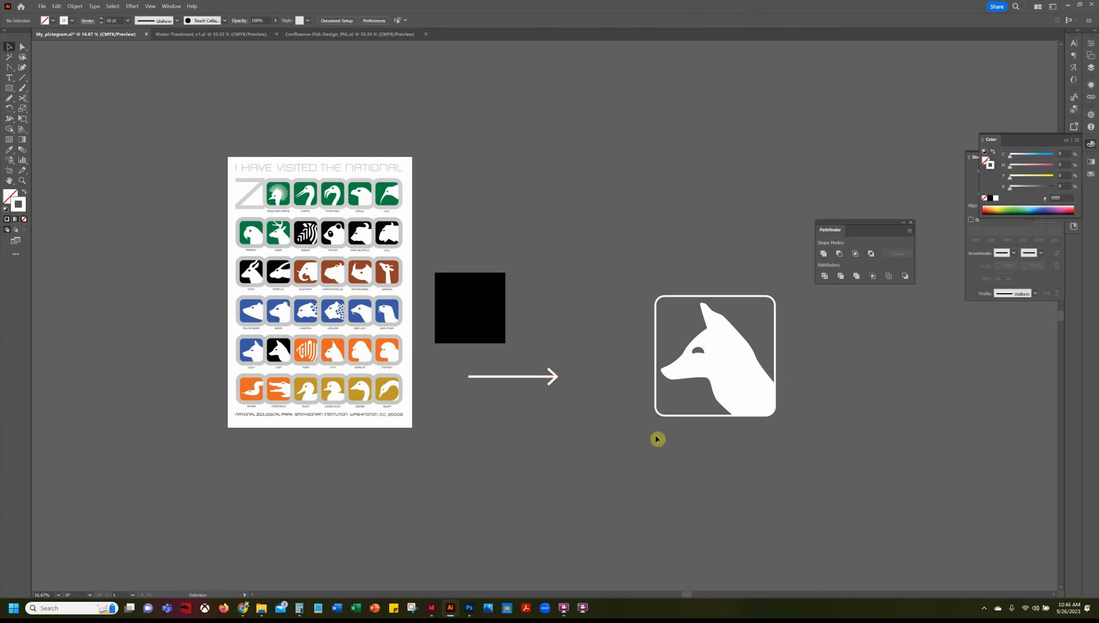
- Move the white arrow beneath the framed wolf head and lengthen its shaft to match the frame's width, about 1107 pt
drag(657, 438, 774, 441)
click(542, 423)
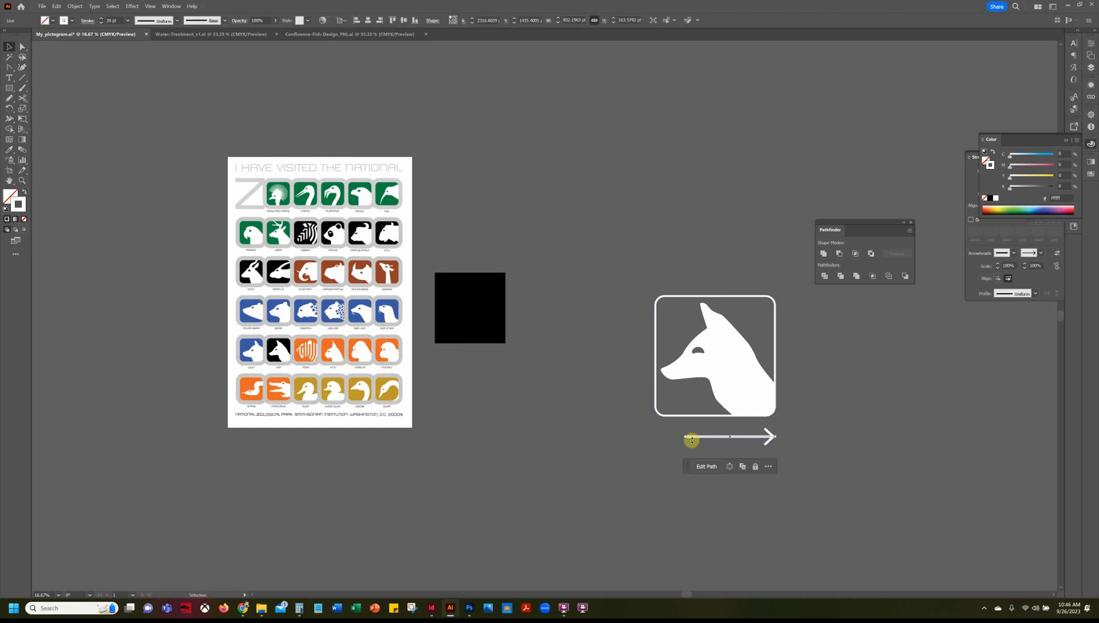
drag(682, 438, 656, 439)
key(a)
click(684, 466)
click(682, 479)
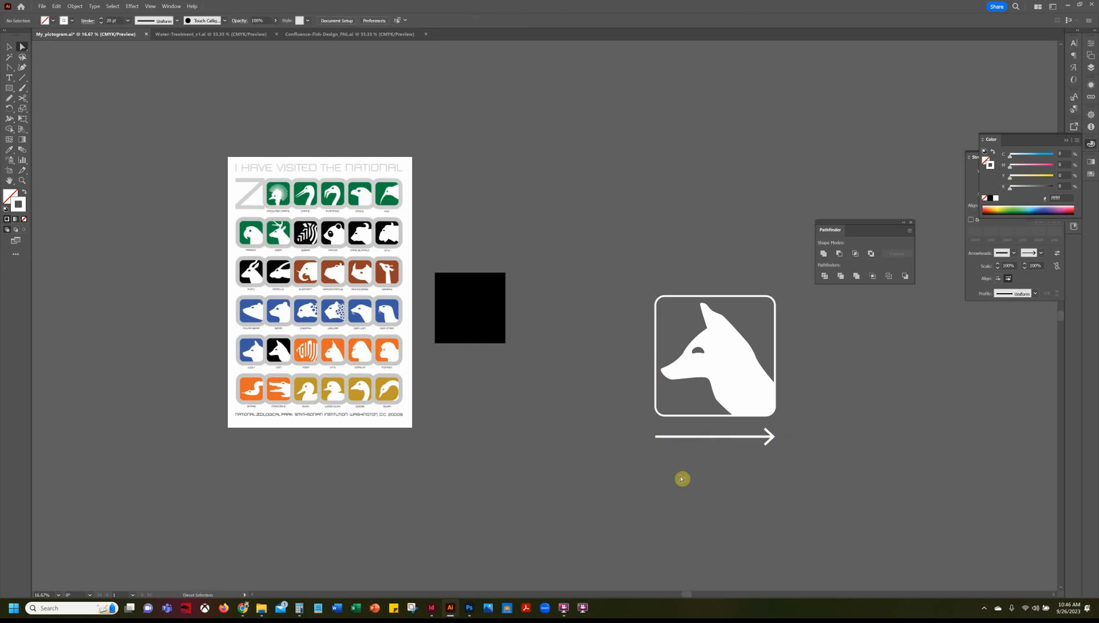
- Set the stroke weight of the arrow beneath the frame to 30 pt
key(v)
click(731, 437)
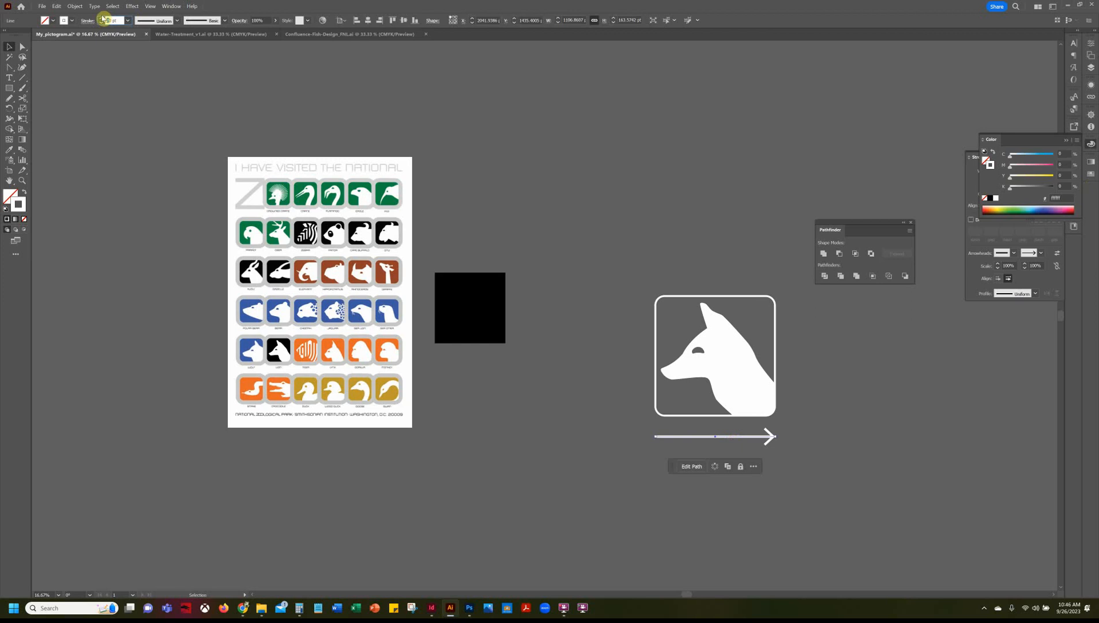
click(835, 479)
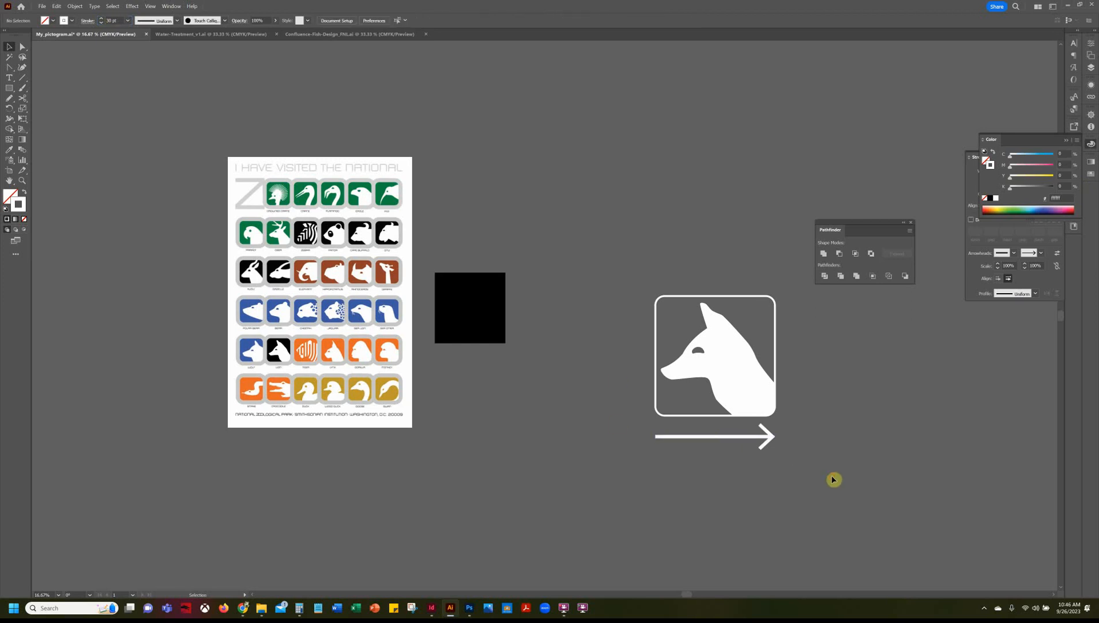
- Move the arrow slightly farther below the frame, copy it with the framed wolf head, and switch to the trash can photo in Photoshop
drag(771, 439, 771, 445)
click(807, 483)
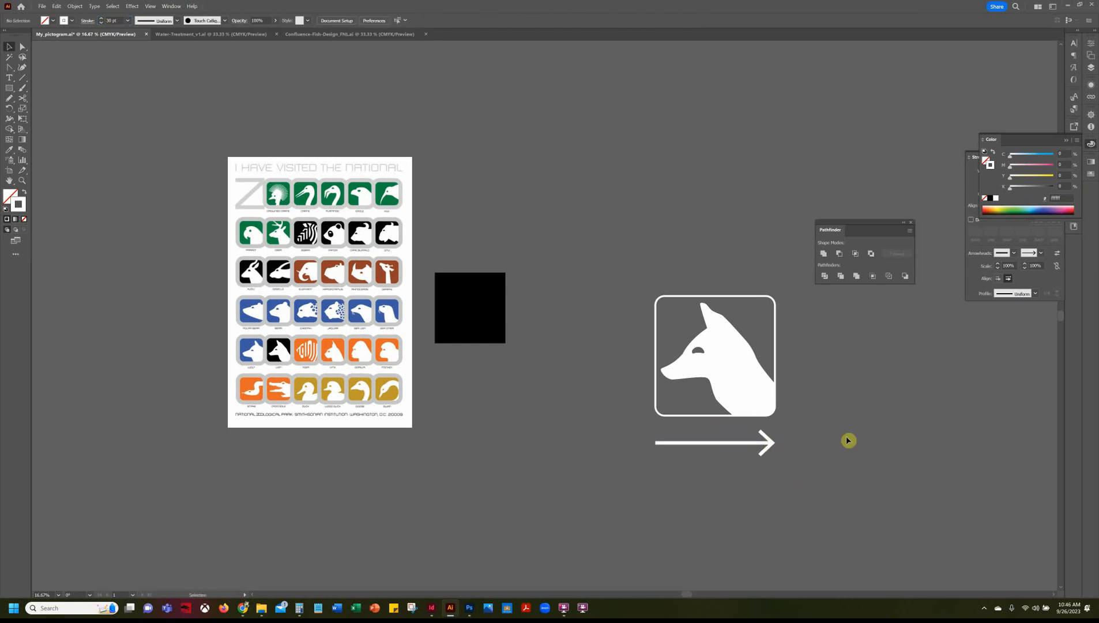
drag(626, 276, 843, 495)
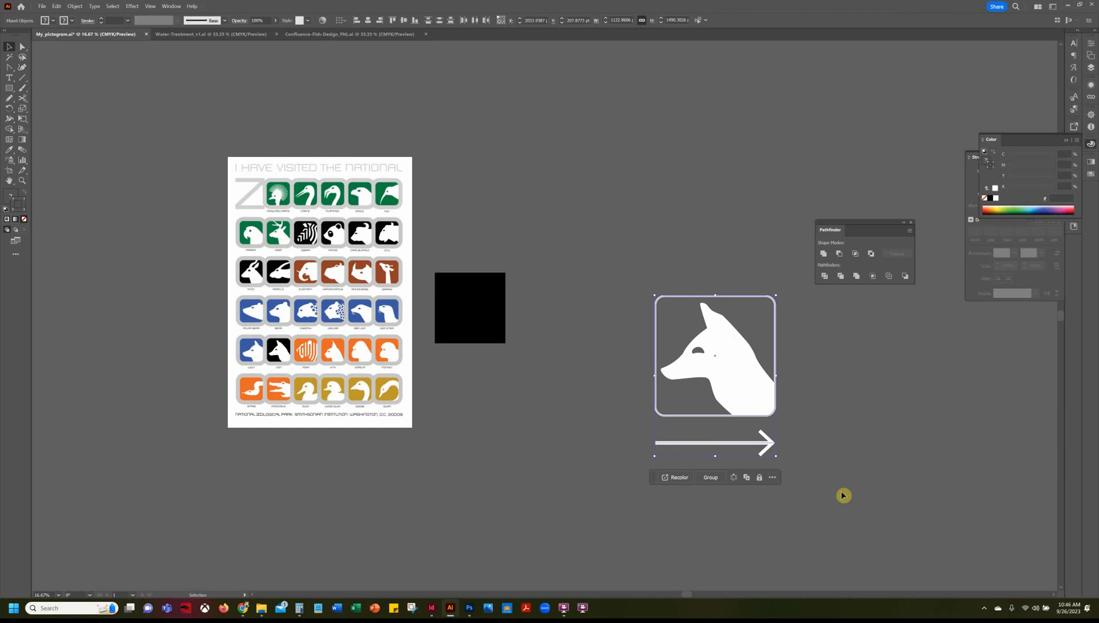
key(a)
click(469, 608)
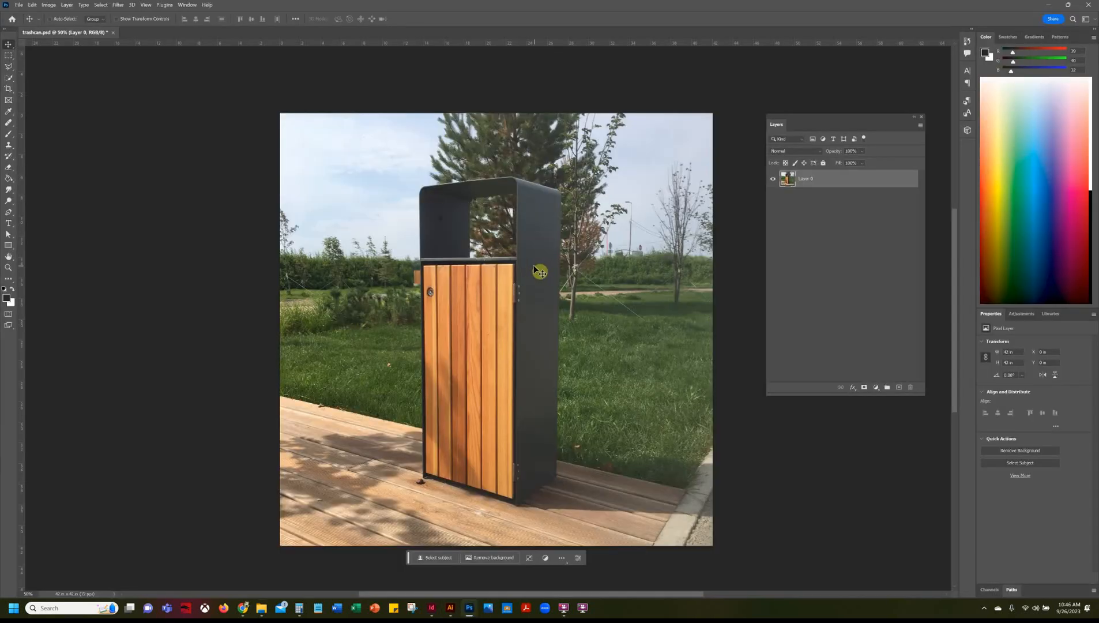
- Paste the wolf graphic as pixels, scale it to about 20%, and place it on the trash can's dark side panel
key(ctrl+v)
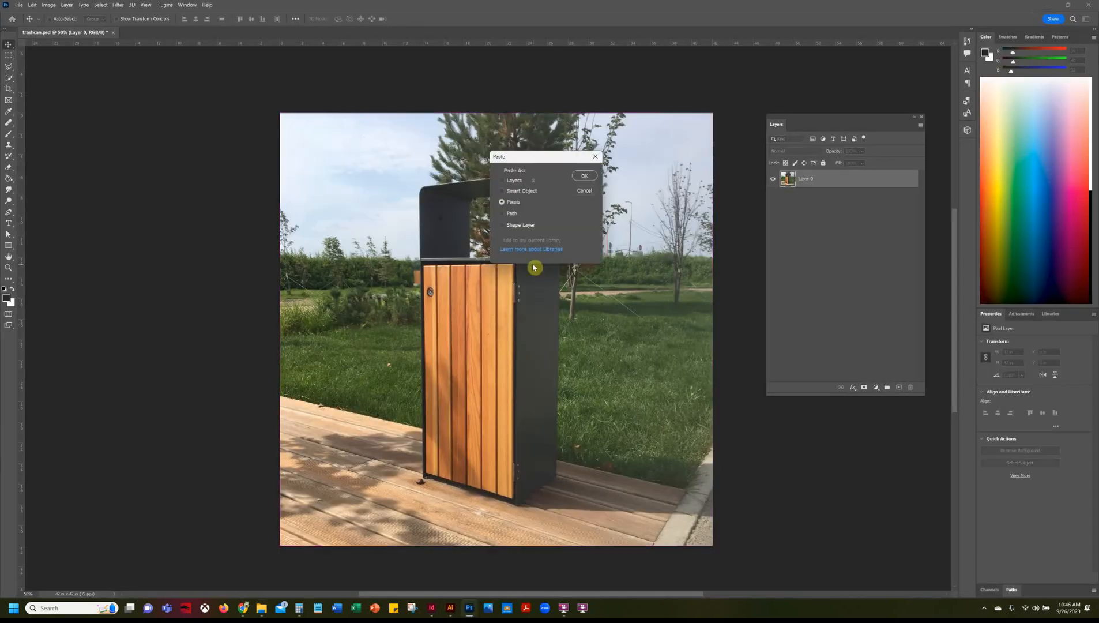
click(581, 175)
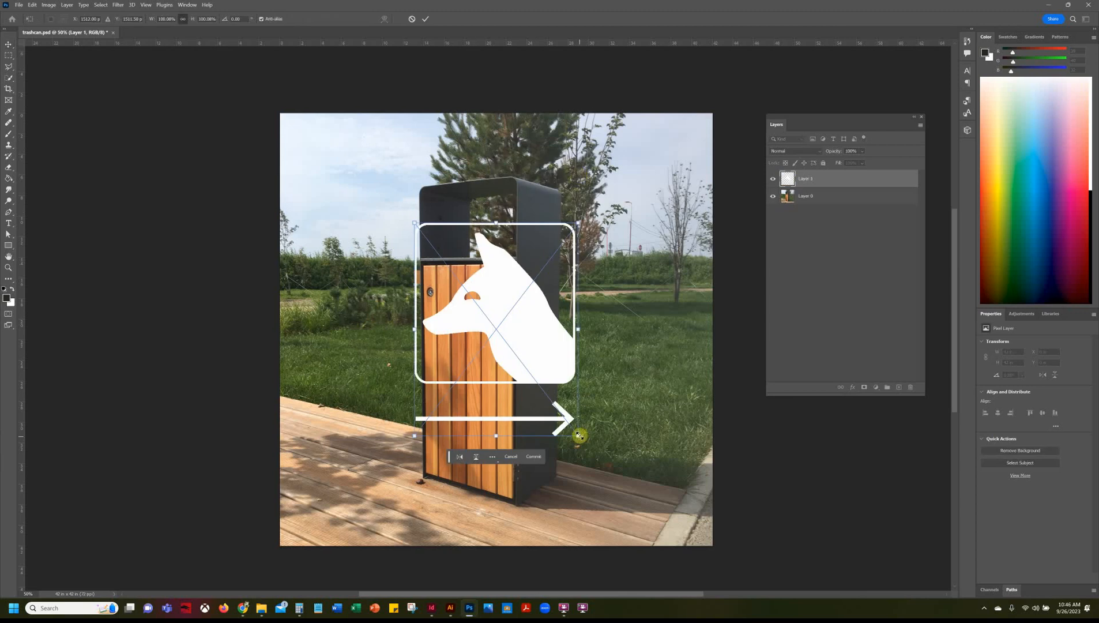
drag(580, 436, 548, 328)
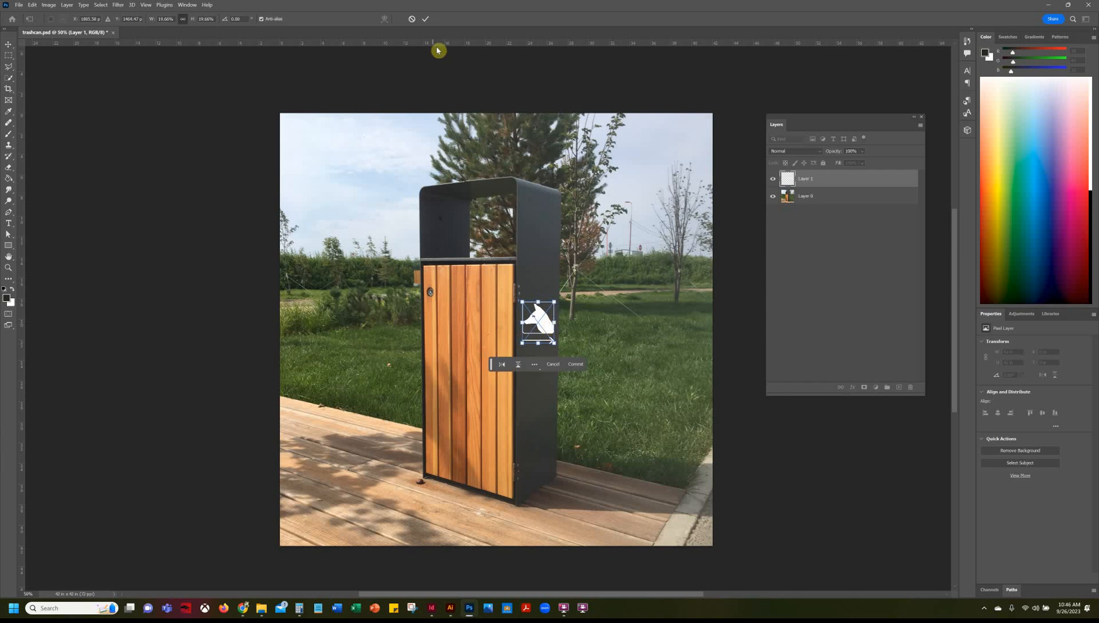
click(425, 18)
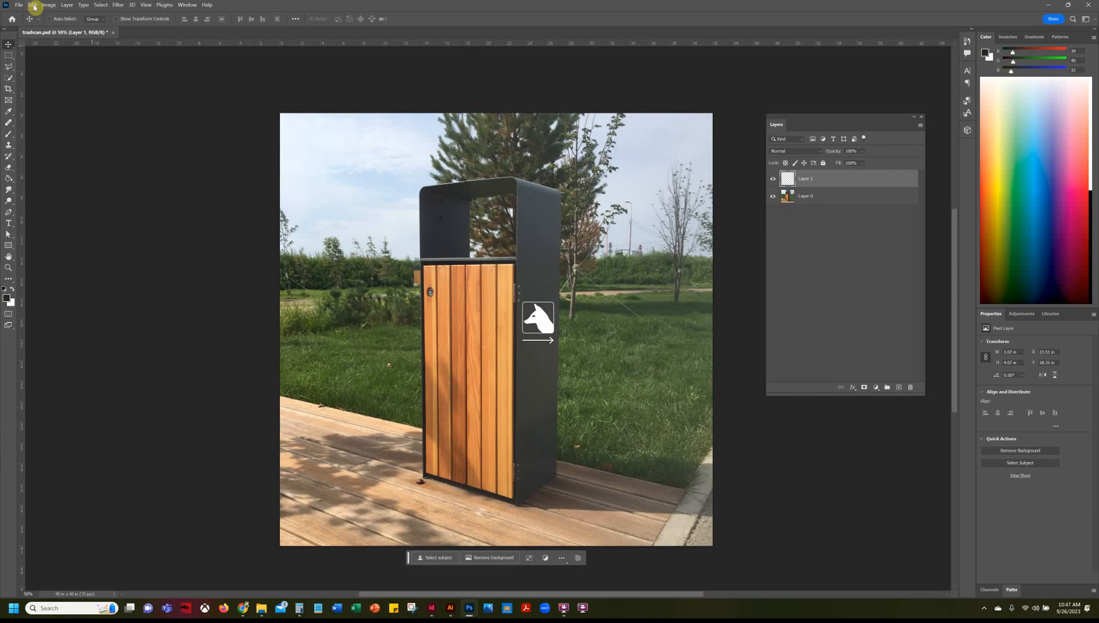
- Distort the wolf graphic by raising its lower right corner and narrowing its width to follow the side panel's perspective
click(33, 6)
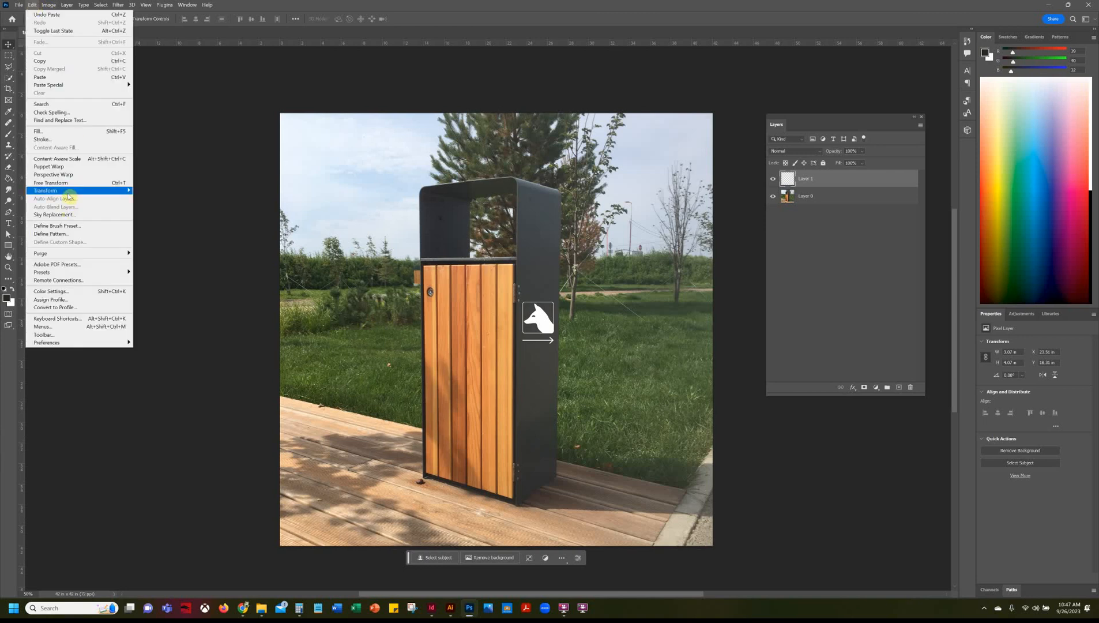
mouse_move(69, 190)
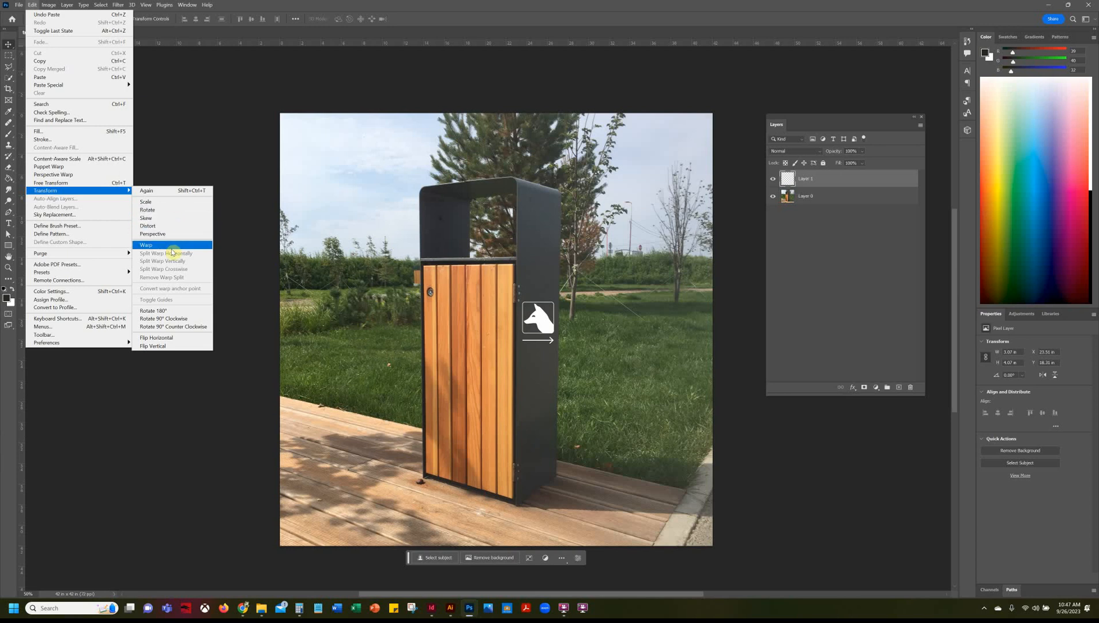
click(170, 228)
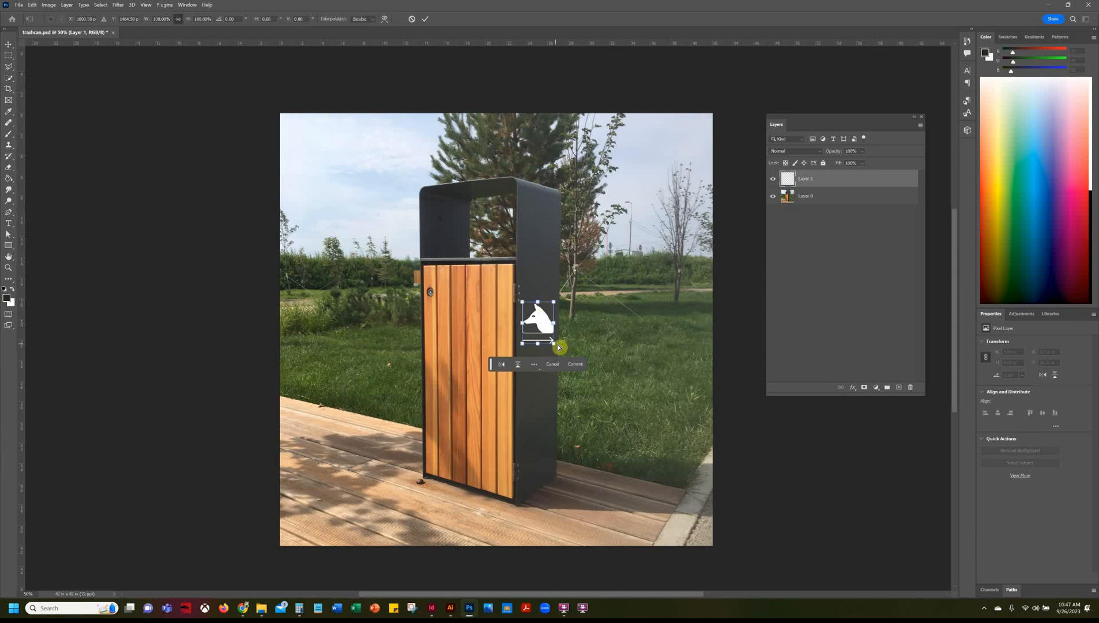
drag(556, 347, 555, 338)
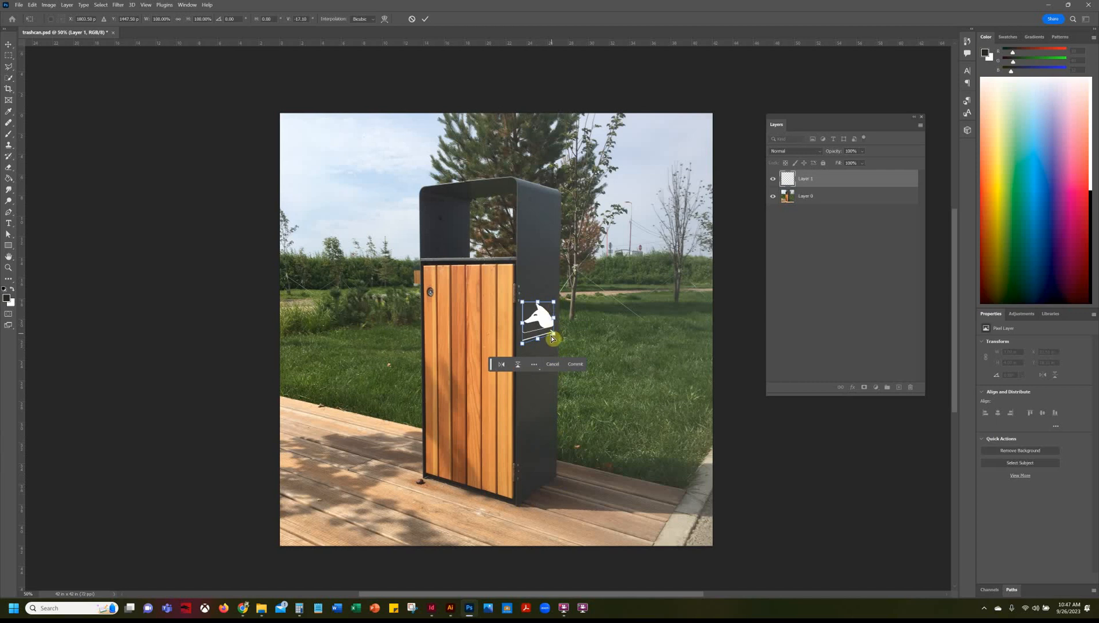
drag(554, 339, 533, 325)
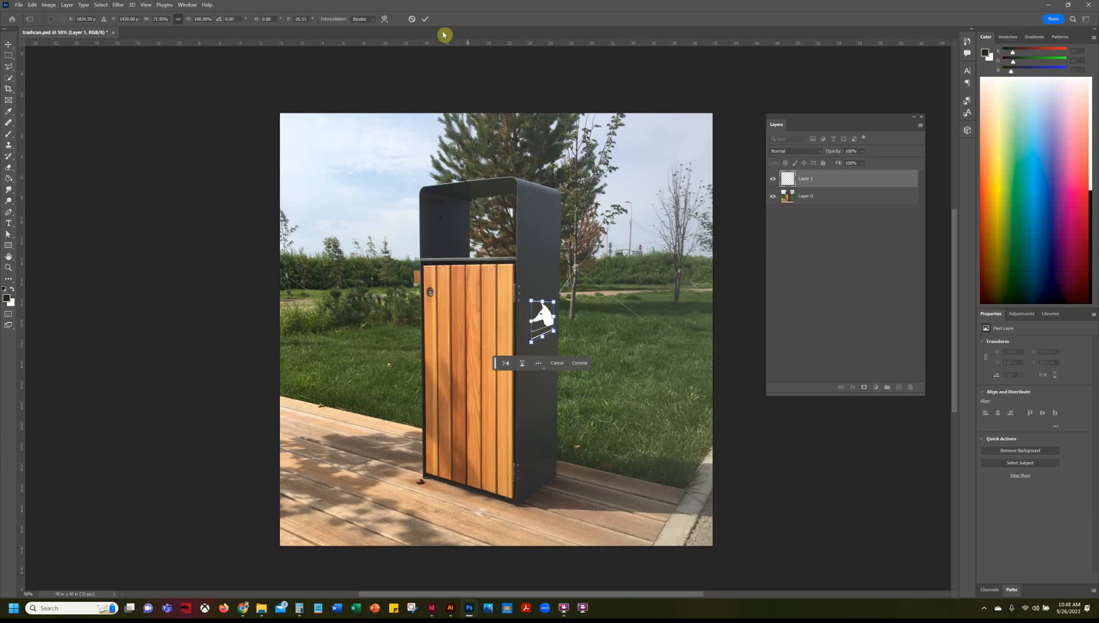
click(425, 19)
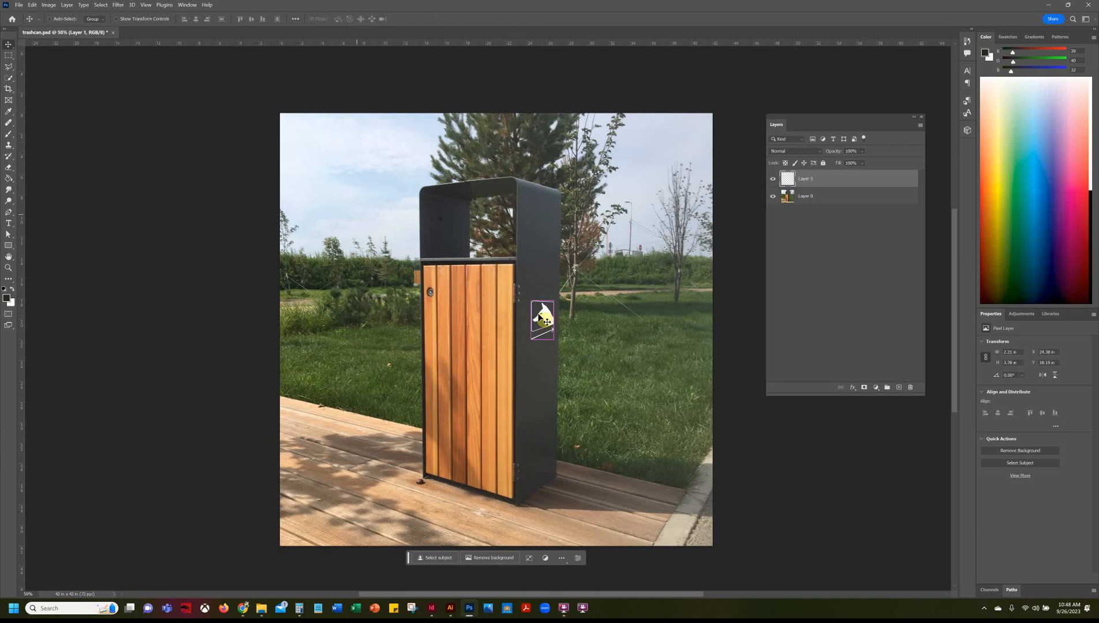
- Show the transform controls, resize the distorted graphic to about 3 by 5.13 in on the side panel, and hide the controls again
click(134, 19)
drag(528, 299, 546, 341)
click(425, 19)
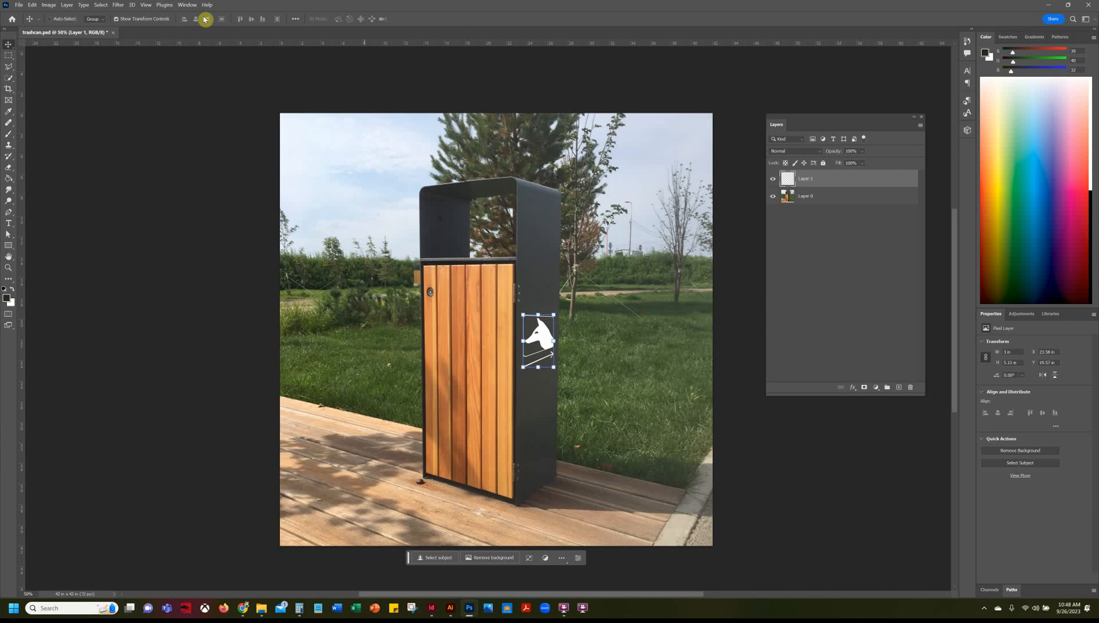
click(162, 19)
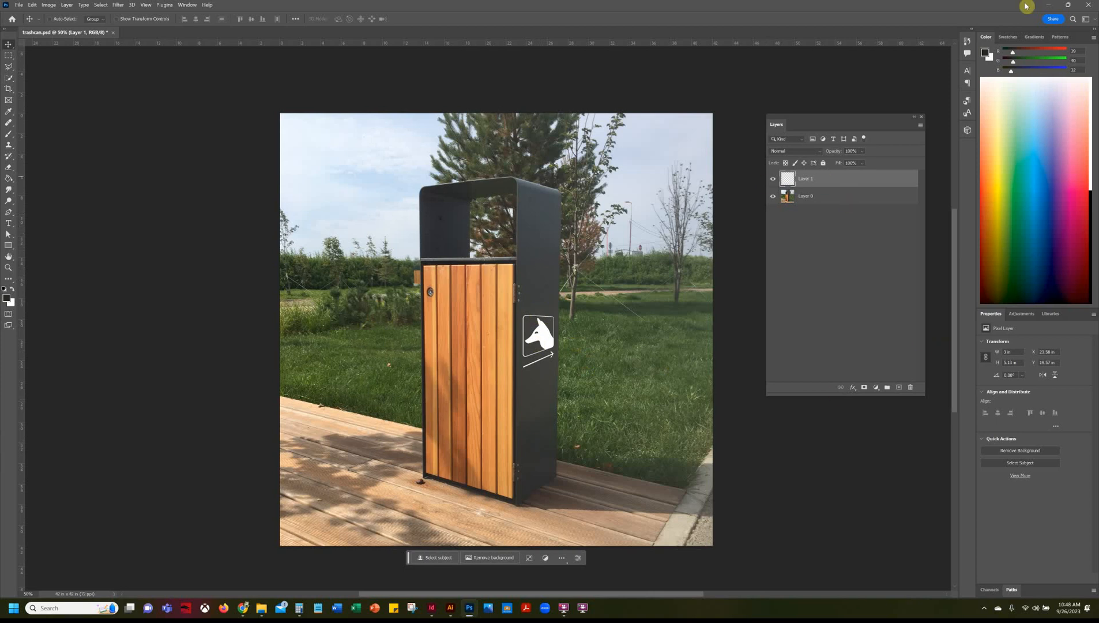
click(969, 41)
click(969, 42)
click(32, 6)
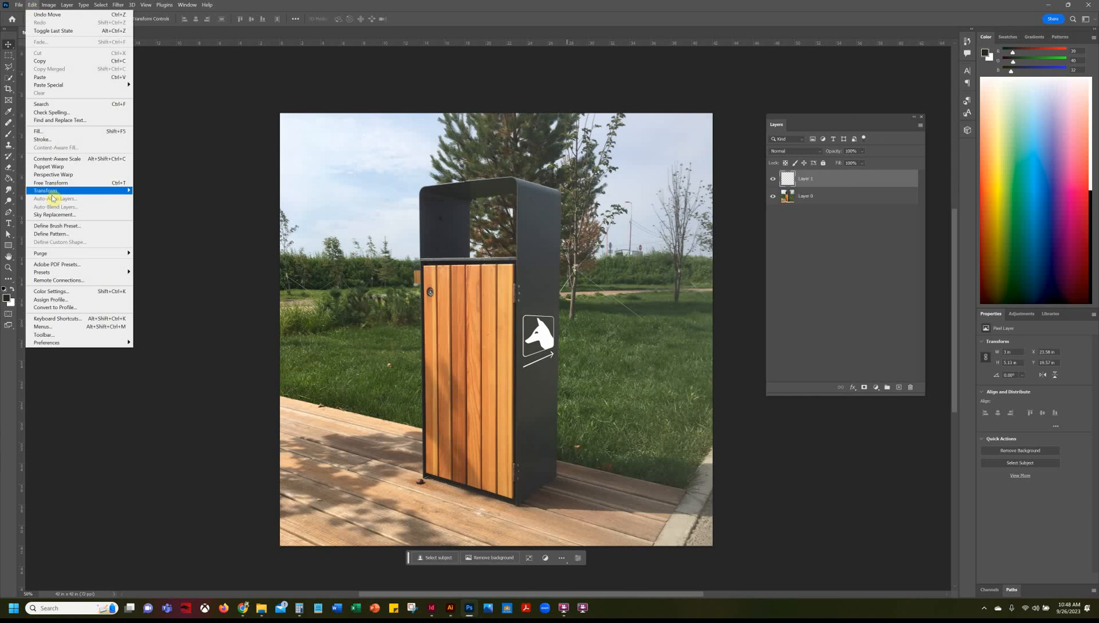
mouse_move(53, 193)
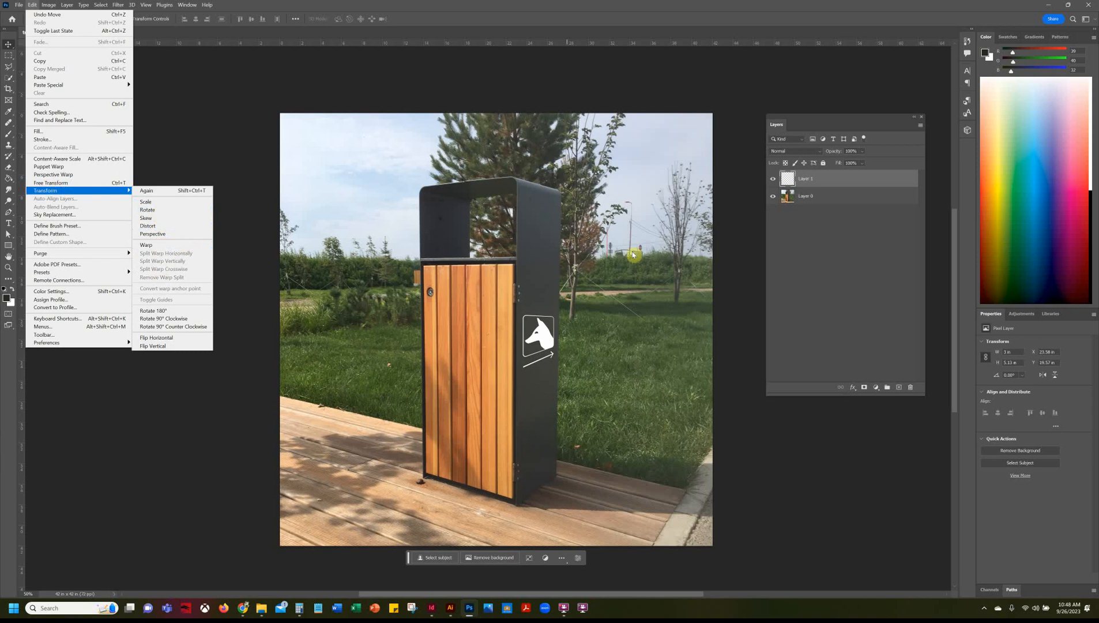
- Delete Layer 1 containing the distorted wolf graphic
click(877, 193)
click(910, 387)
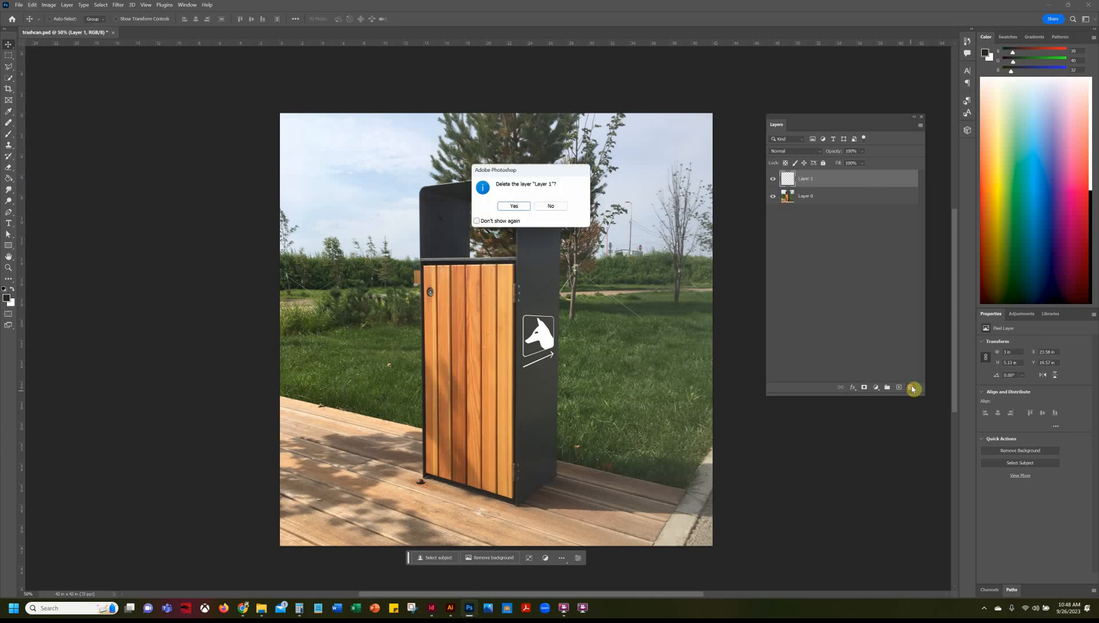
click(512, 206)
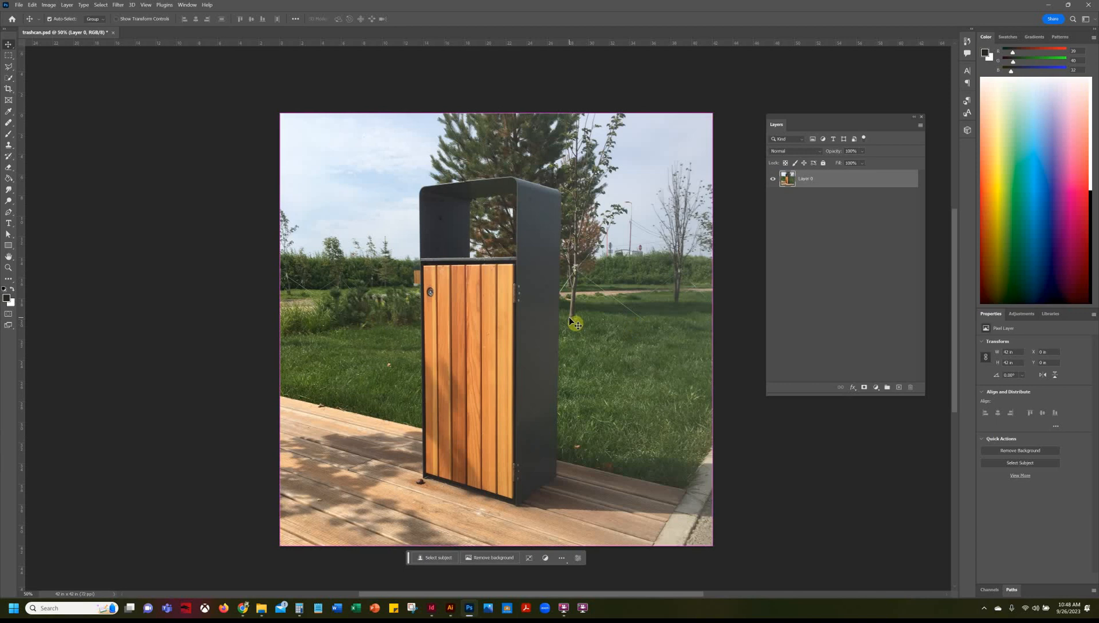
- Add an empty layer, paste the wolf graphic as pixels above it, and scale it to about 3.18 in wide near the side panel's top
click(898, 388)
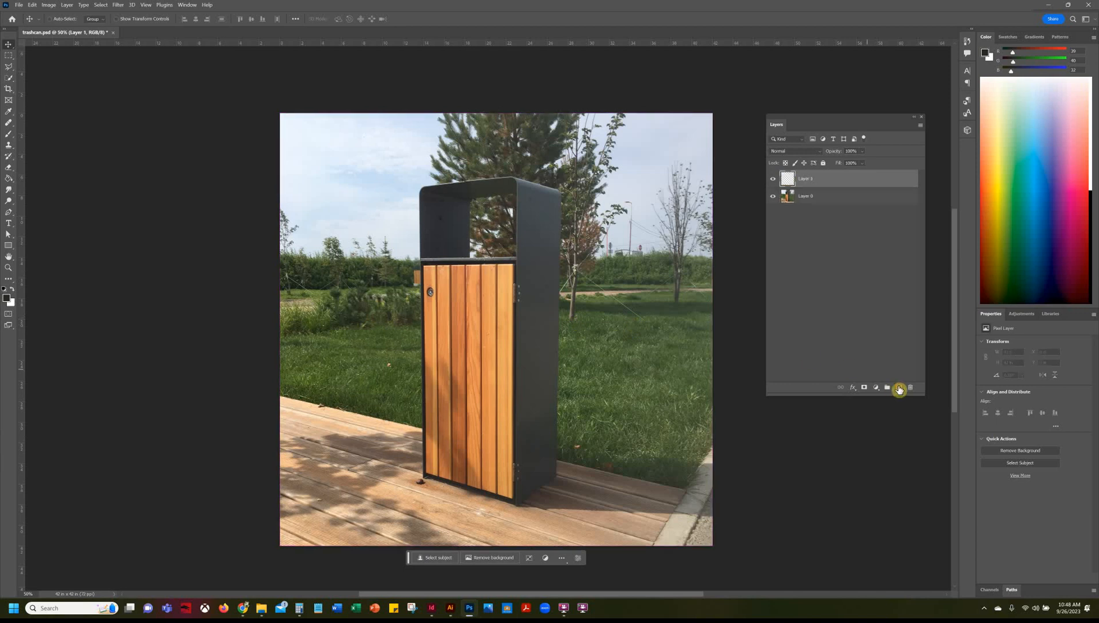
right_click(557, 276)
click(584, 179)
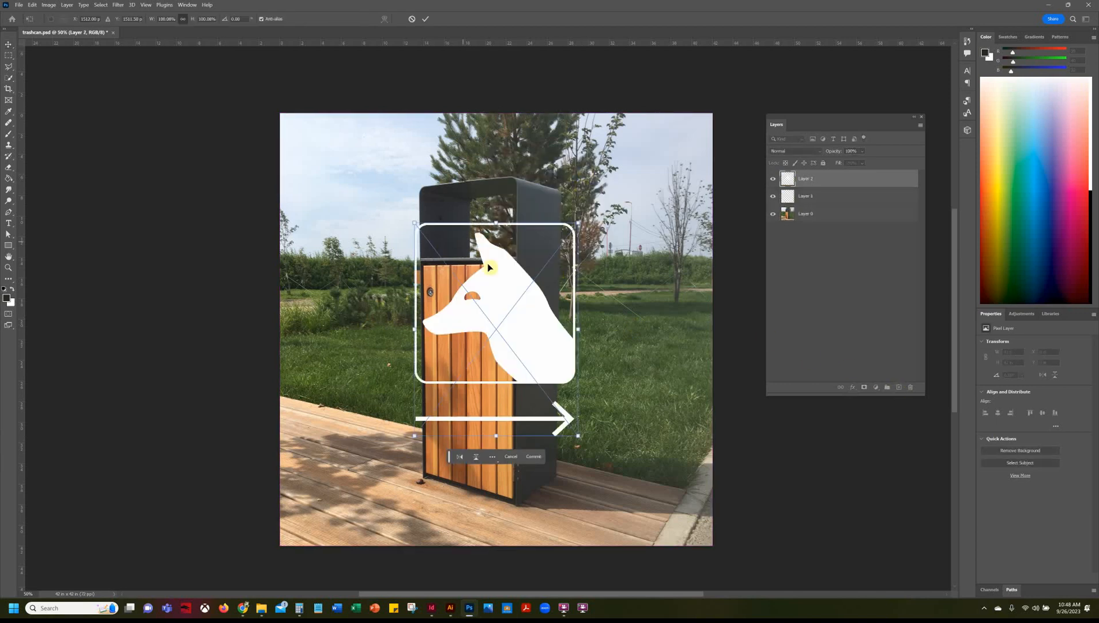
drag(415, 222, 549, 236)
click(426, 19)
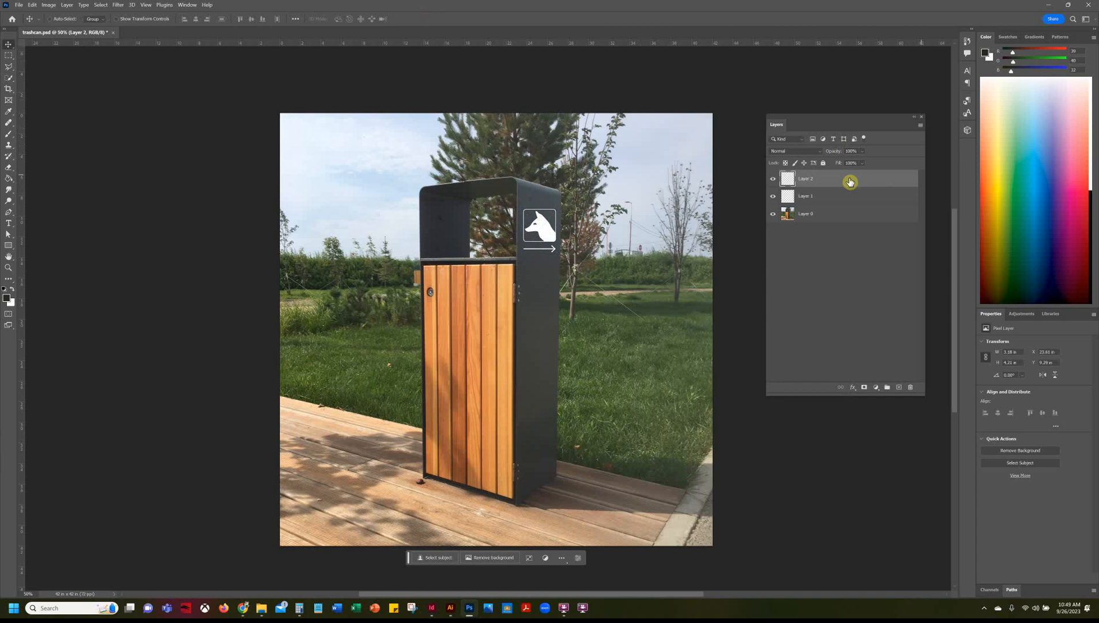
- Copy the scaled wolf graphic from Layer 2, clear the selection, and hide that layer
key(ctrl+a)
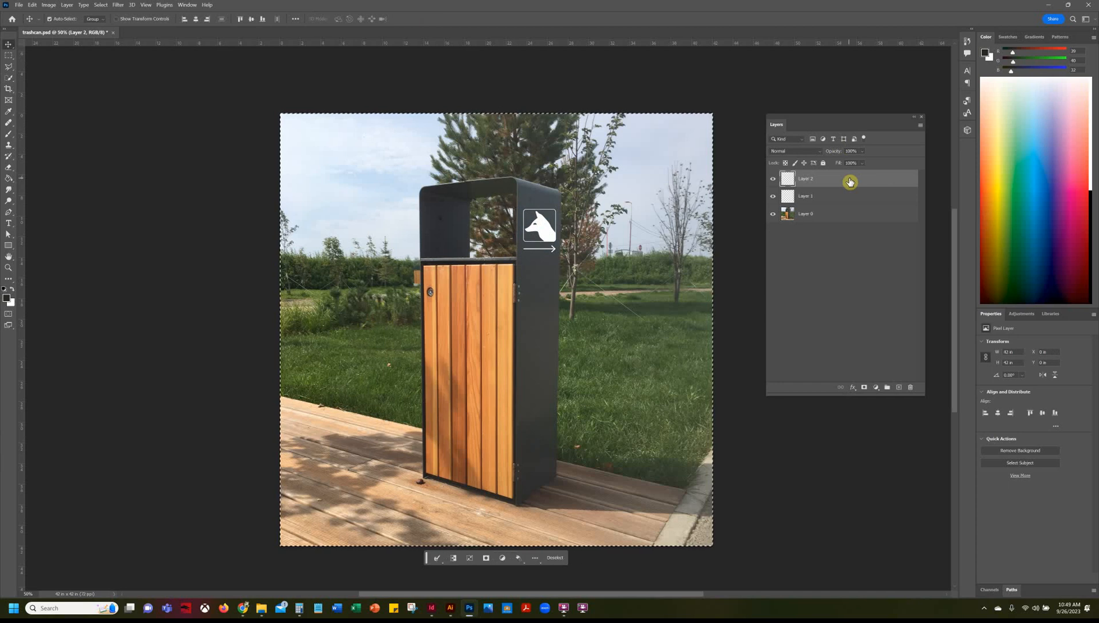
key(ctrl+d)
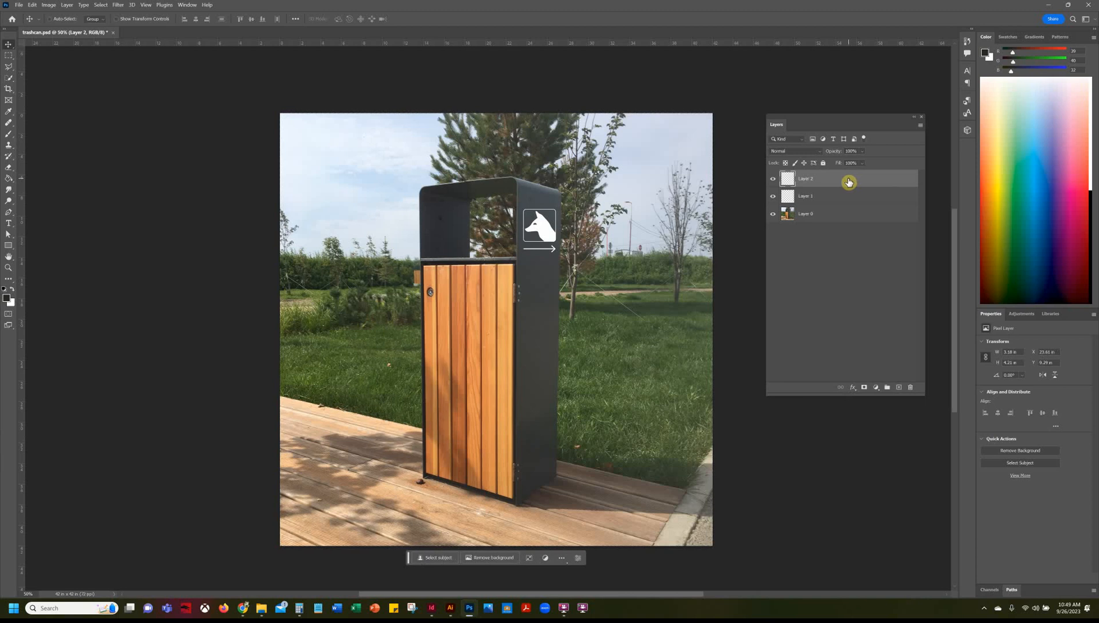
click(773, 179)
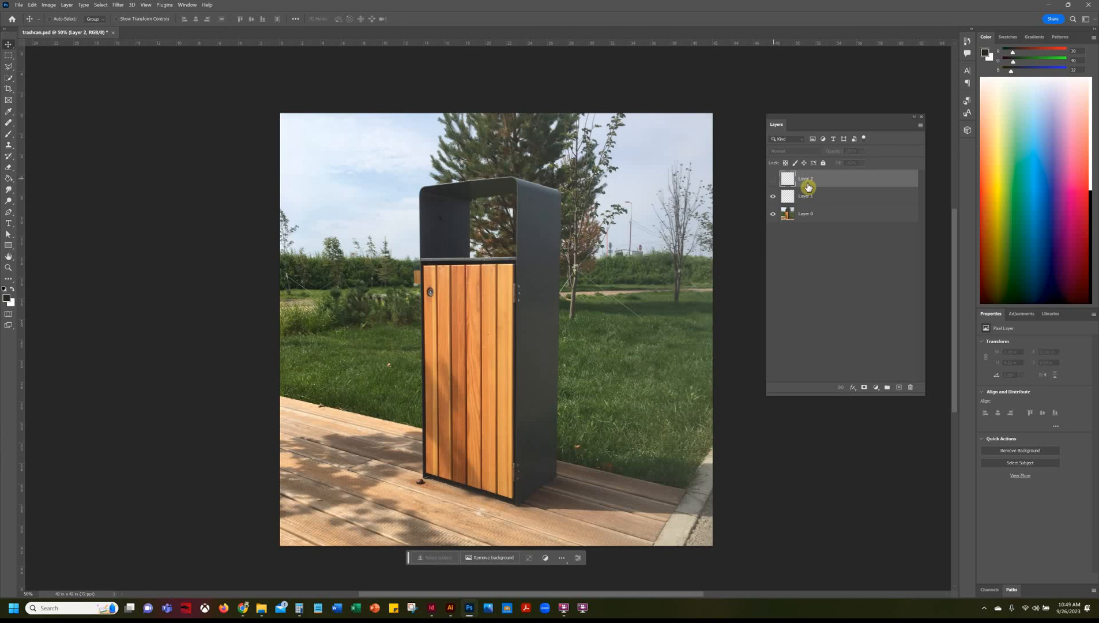
click(773, 184)
- Rename the hidden graphic layer wolf, move it below the empty Layer 1, and make Layer 1 active
double_click(808, 179)
text(wolf)
key(Return)
drag(826, 179, 827, 203)
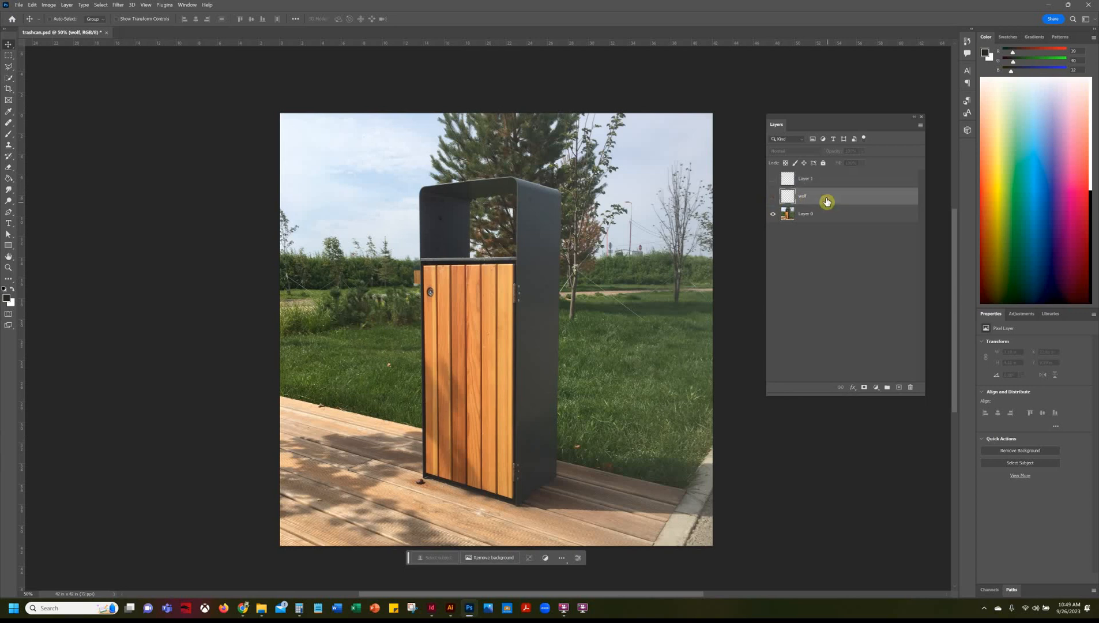
click(826, 180)
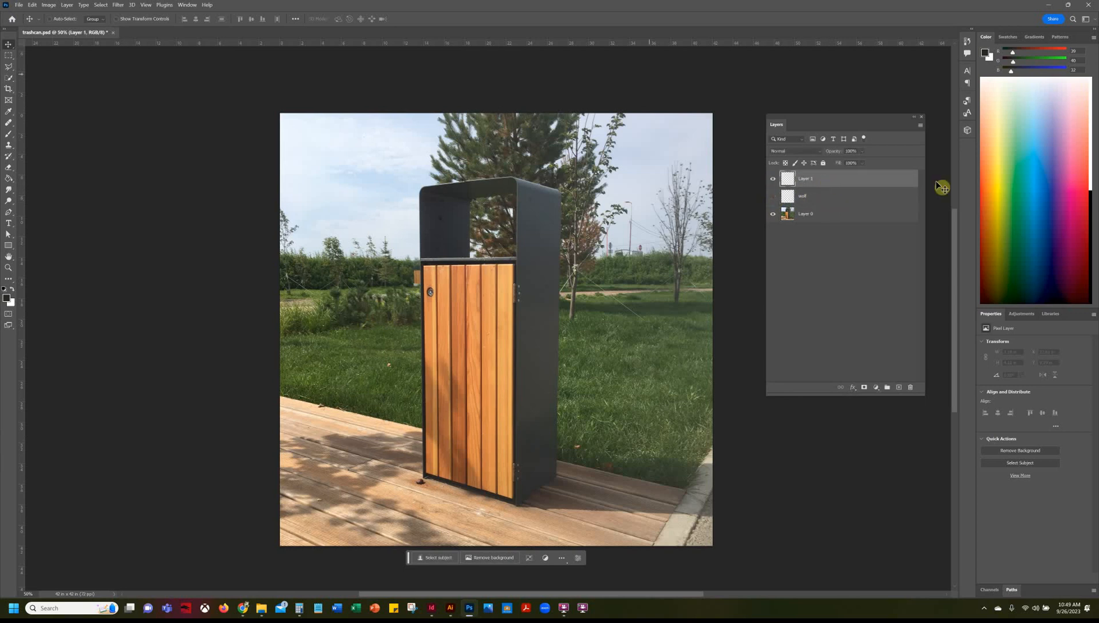
- Open Vanishing Point on Layer 1 and shrink the perspective plane to the upper part of the trash can's side panel
click(123, 5)
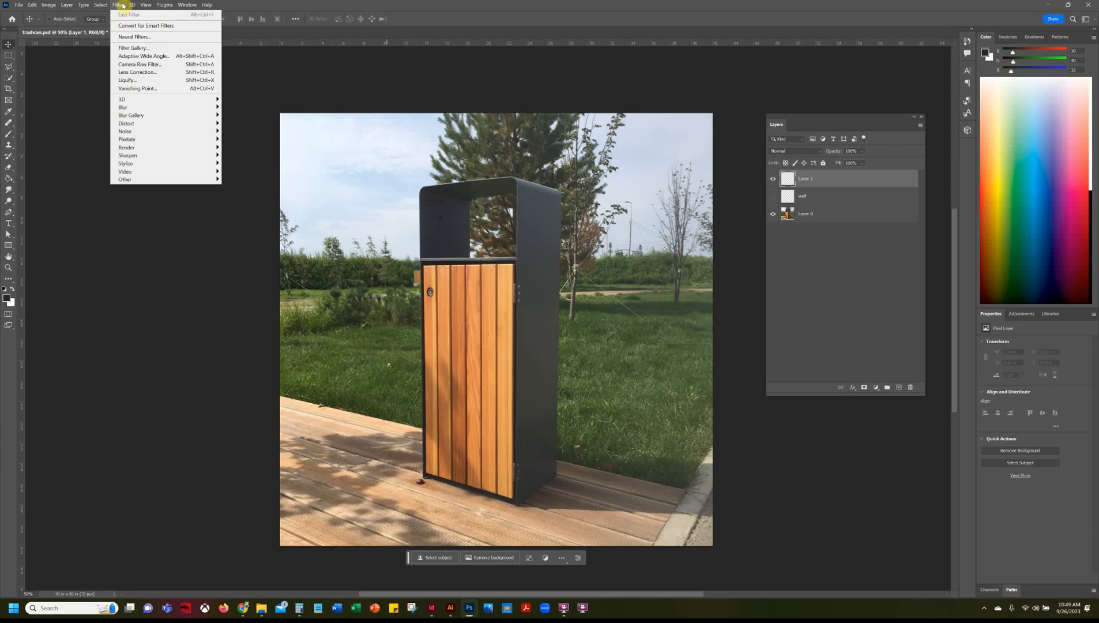
click(166, 91)
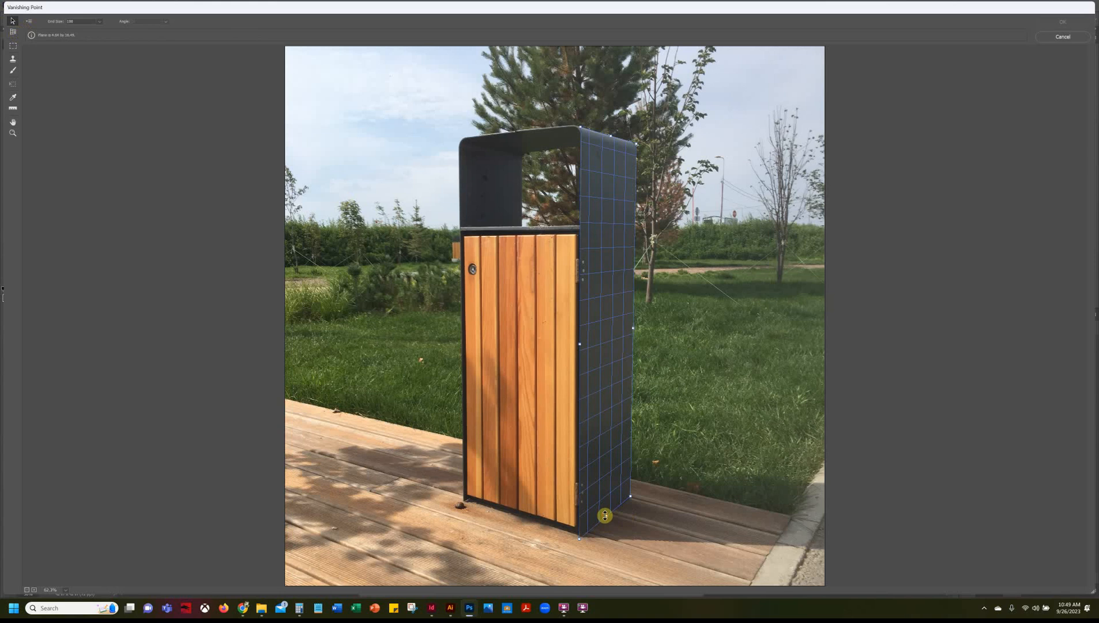
drag(606, 515, 608, 272)
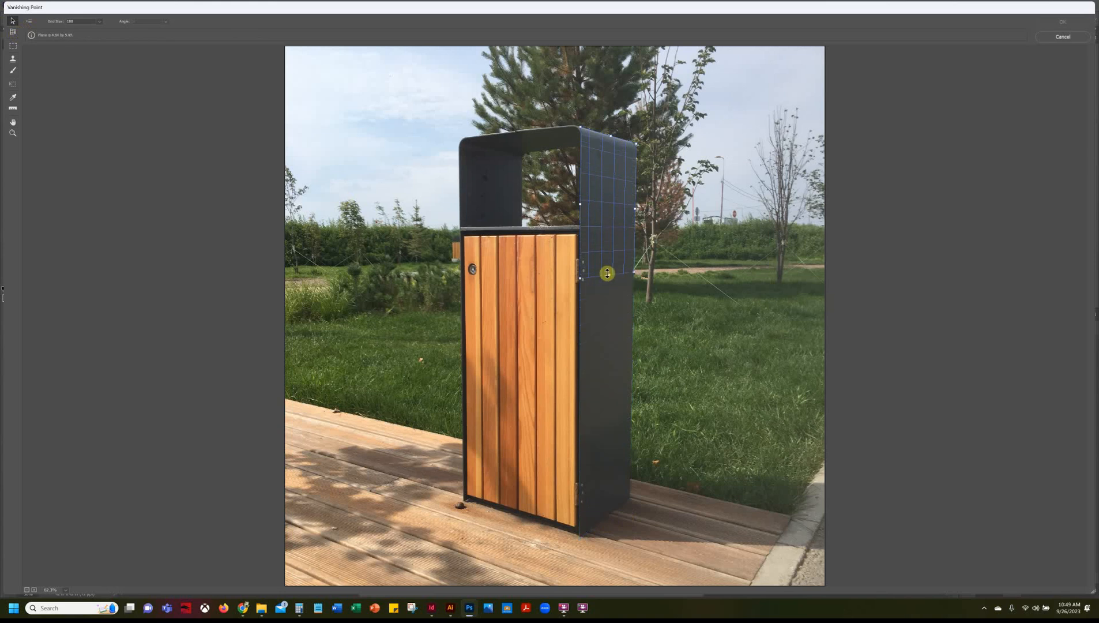
drag(612, 136, 614, 180)
drag(614, 226, 614, 204)
drag(610, 250, 610, 230)
drag(580, 189, 585, 189)
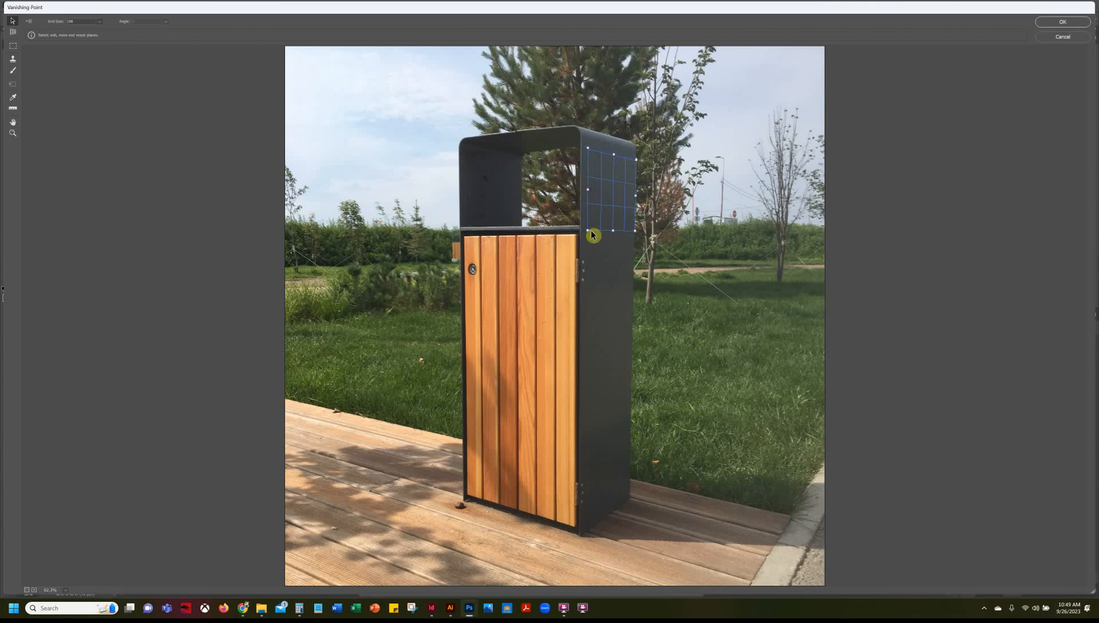
drag(589, 191, 584, 190)
- Paste the copied wolf graphic into Vanishing Point, move it through the plane onto the middle of the side panel, and apply the filter
key(alt)
key(m)
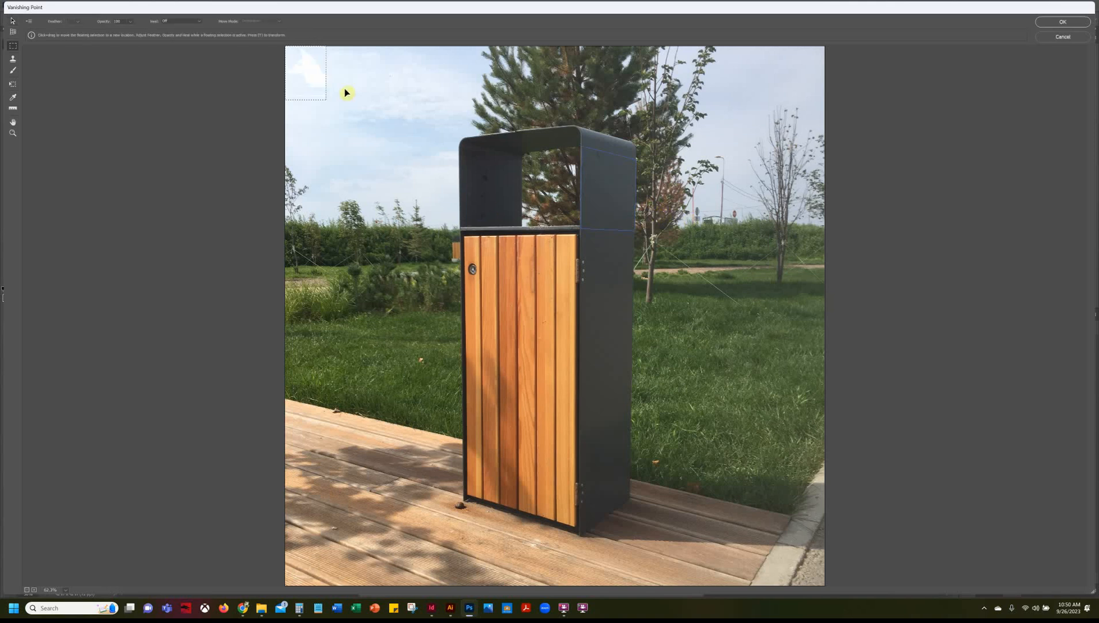
mouse_move(298, 61)
mouse_down()
mouse_move(368, 115)
mouse_move(622, 194)
mouse_move(617, 203)
mouse_move(406, 178)
mouse_move(600, 180)
mouse_move(617, 197)
mouse_move(617, 181)
mouse_move(614, 211)
mouse_move(614, 195)
mouse_move(390, 208)
mouse_move(805, 212)
mouse_move(744, 215)
mouse_move(707, 262)
mouse_move(704, 321)
mouse_move(615, 320)
mouse_move(615, 218)
mouse_move(615, 305)
mouse_up()
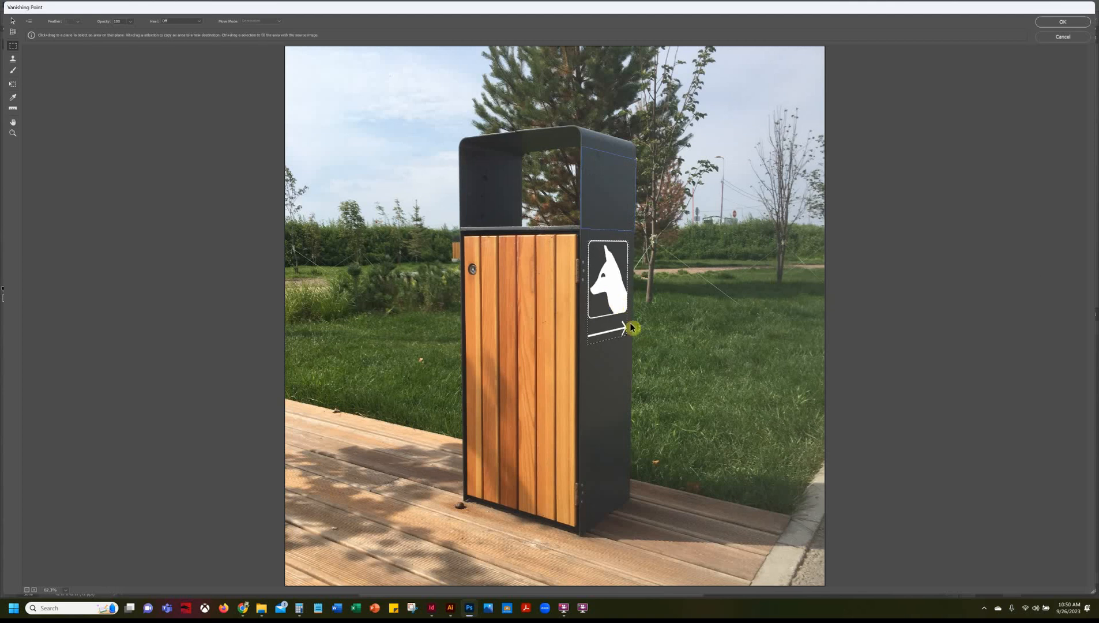
click(689, 327)
click(1077, 23)
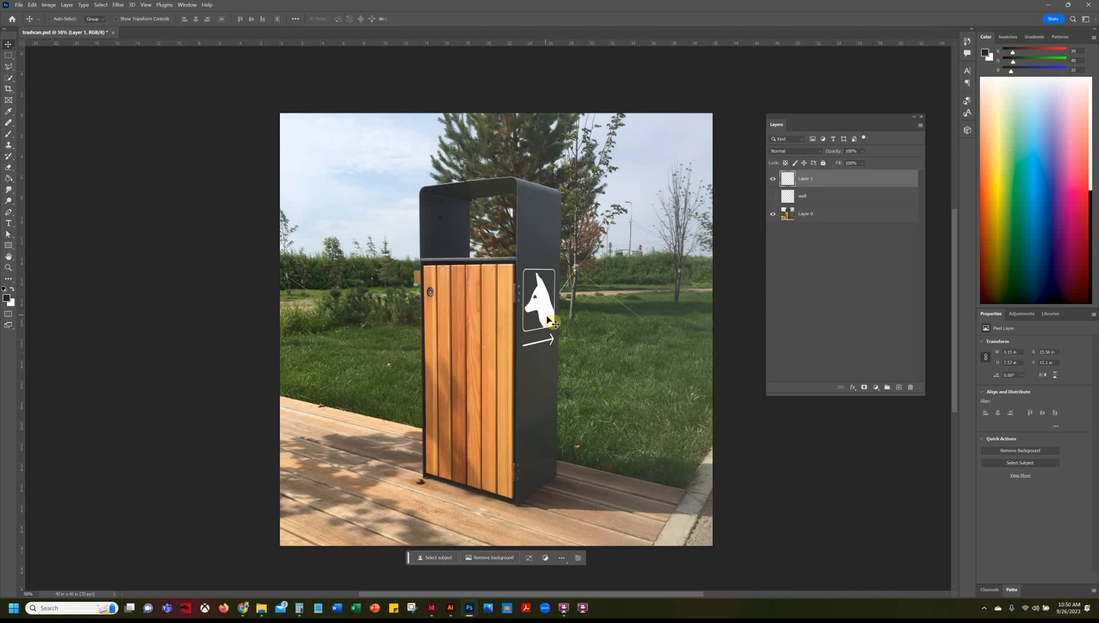
- Scale the perspective wolf graphic down to about 84% and center it across the width of the side panel
drag(547, 318, 555, 283)
key(ctrl+t)
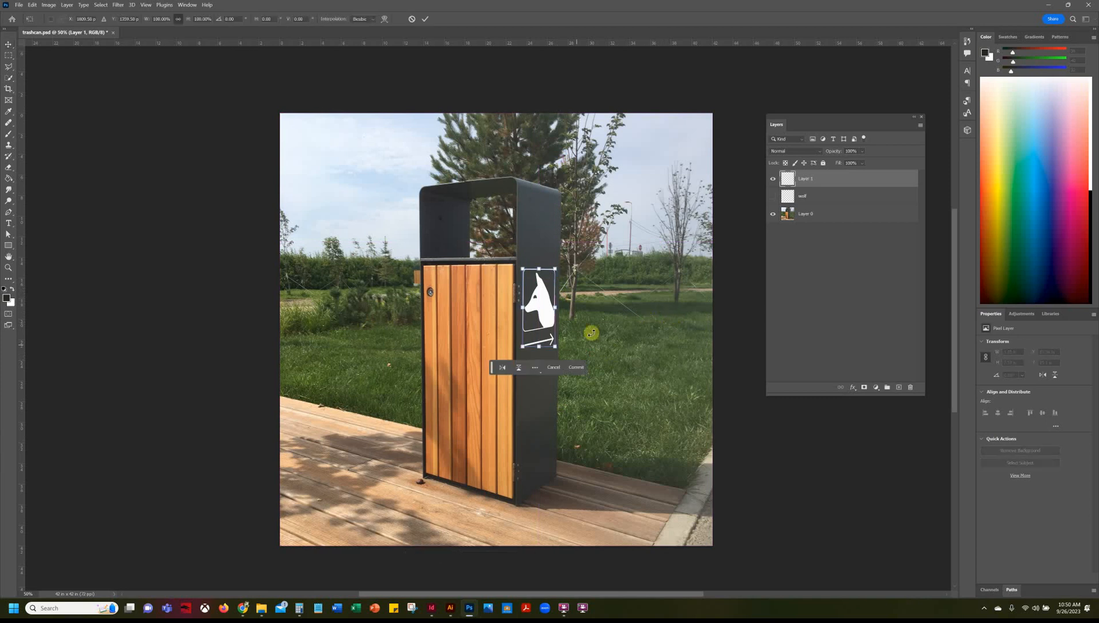
drag(559, 348, 554, 342)
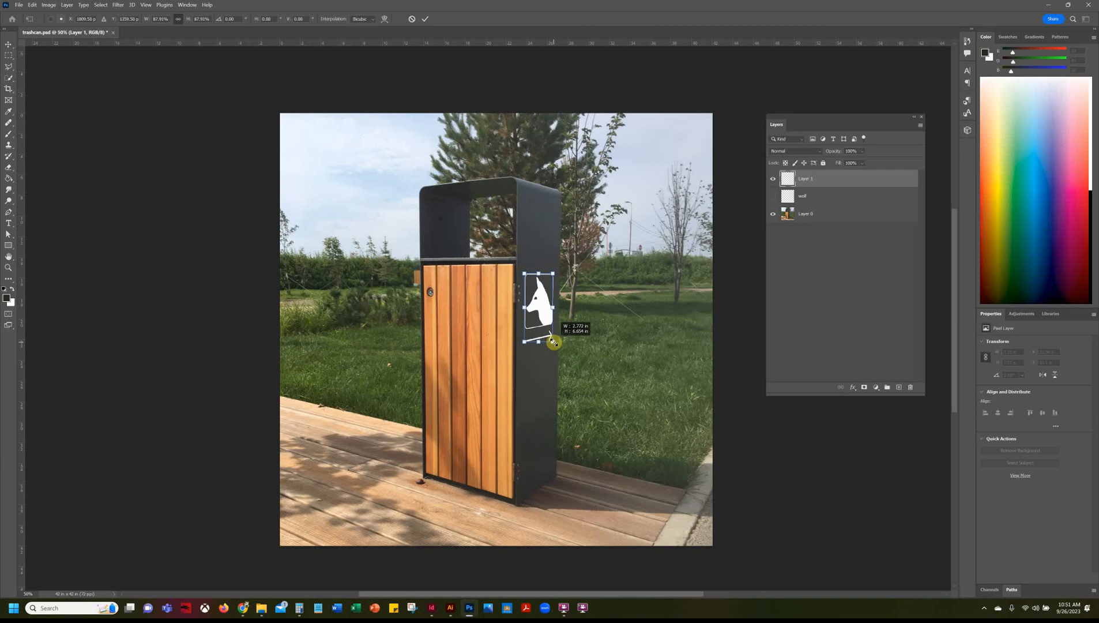
drag(553, 343, 552, 342)
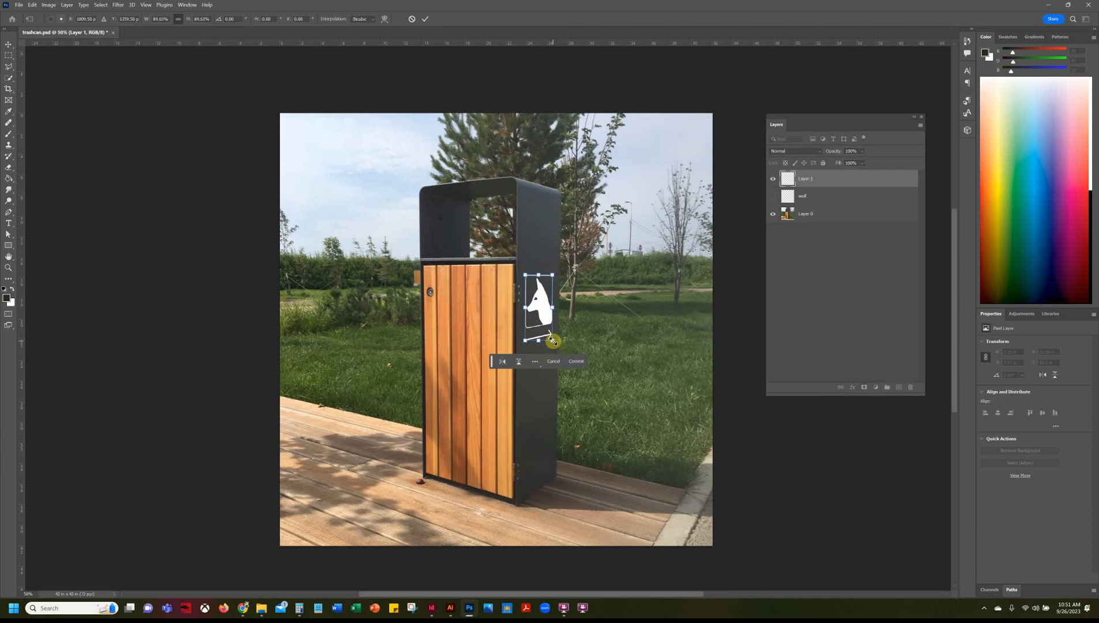
click(429, 19)
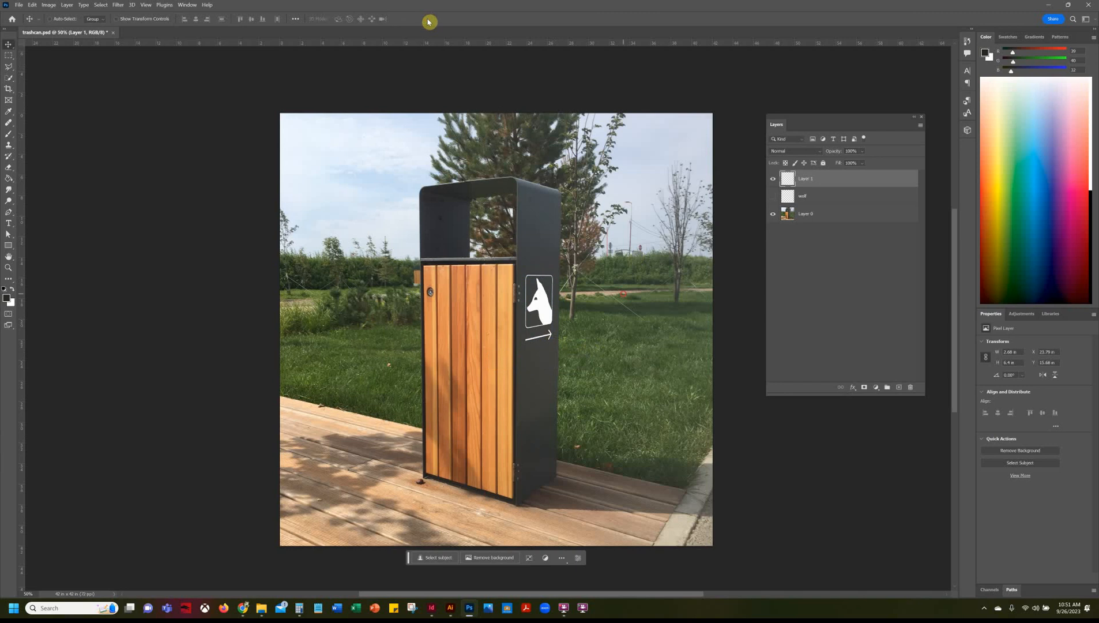
drag(545, 334, 543, 327)
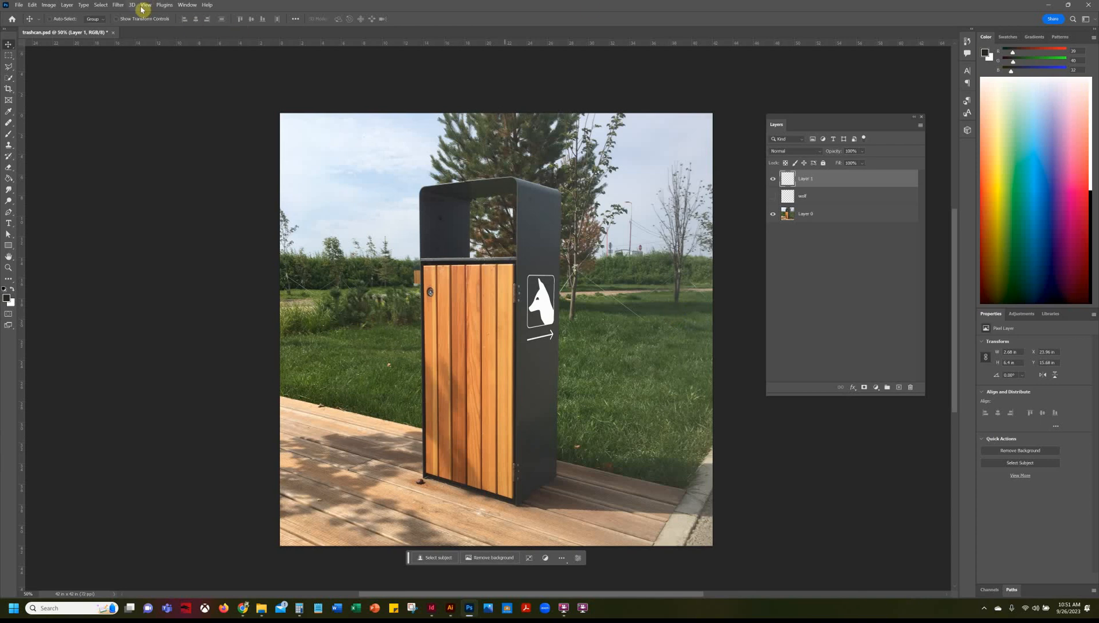
- Open the Vanishing Point filter again for Layer 1
click(120, 6)
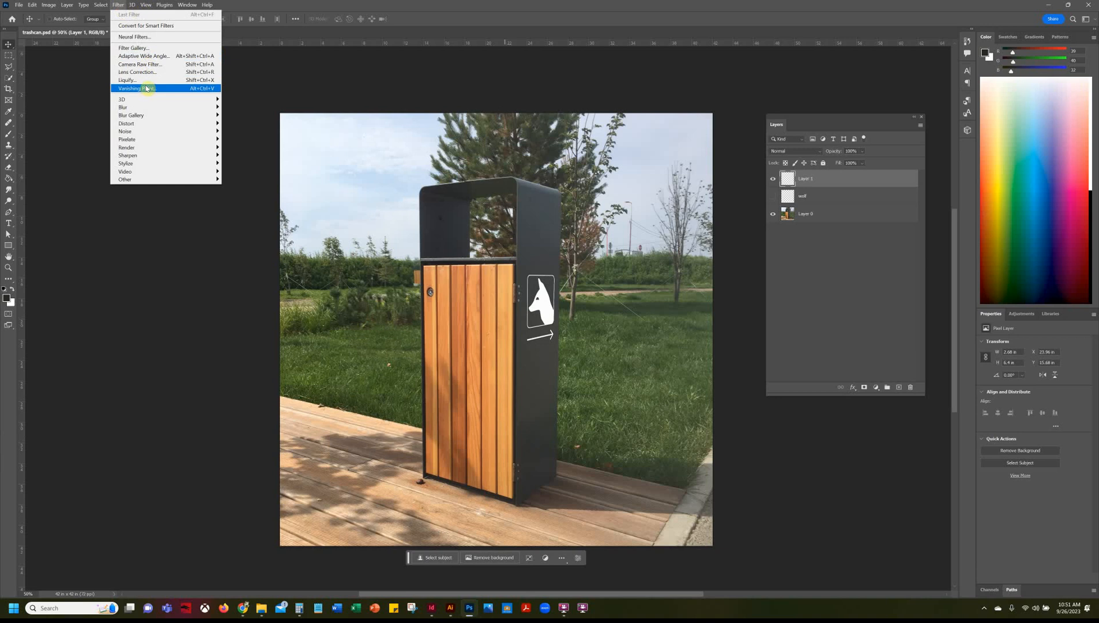